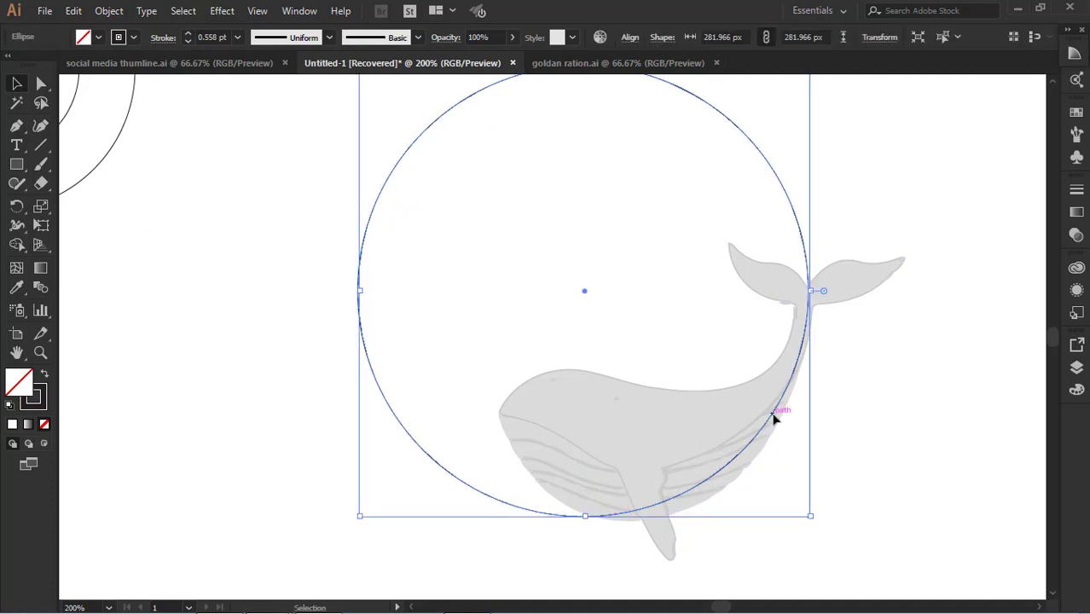
Nudge the 281.966 px circle down so its edge follows the whale's belly and tail
key("Right")
key("Right")
key("Down")
key("Down")
key("Down")
key("Down")
key("Down")
key("Down")
key("Down")
key("Down")
key("Down")
key("Down")
key("Down")
key("Down")
key("Down")
key("Up")
key("Up")
key("Up")
key("Up")
key("Left")
key("Left")
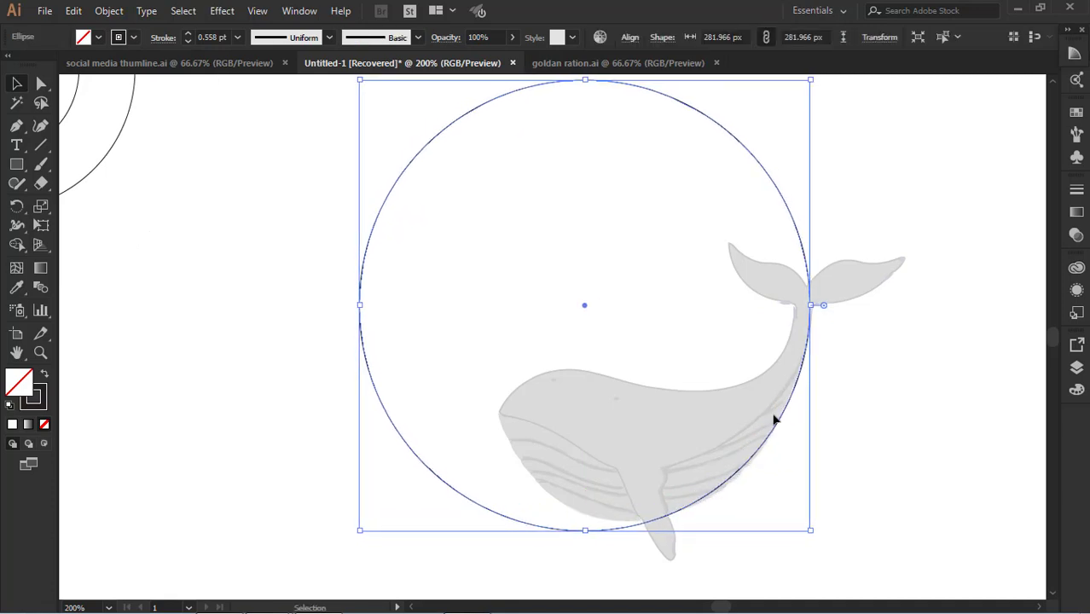
key("Down")
key("Down")
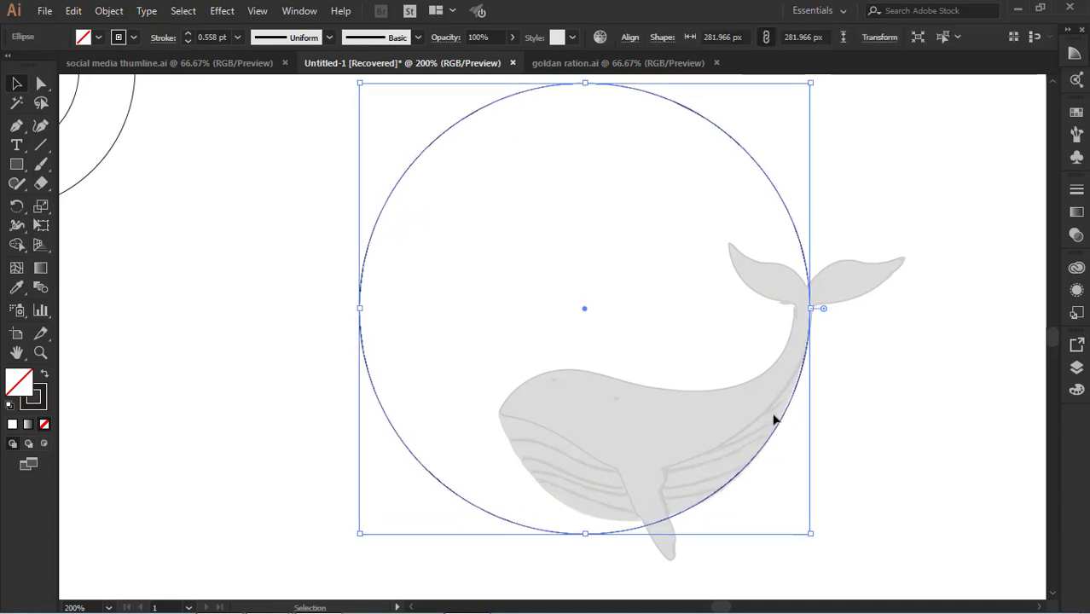
left_click(822, 417)
left_click_drag(727, 480, 699, 449)
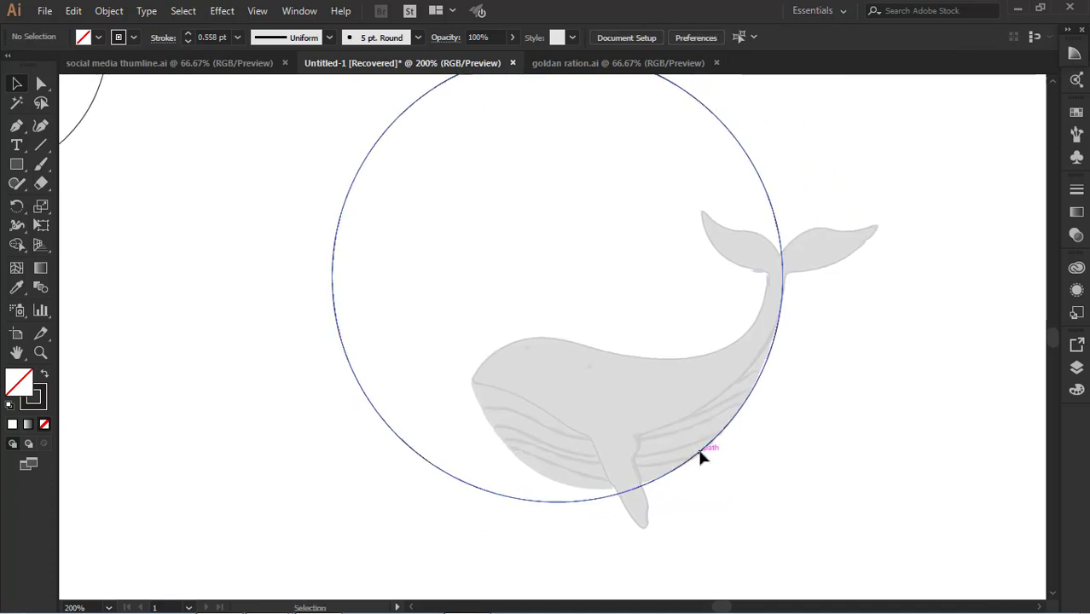
Undo the recent circle placements over the whale sketch
left_click_drag(209, 237, 434, 365)
key("ctrl+z")
key("ctrl+z")
key("ctrl+z")
key("ctrl+z")
key("ctrl+z")
key("ctrl+z")
key("ctrl+z")
key("ctrl+z")
key("ctrl+z")
key("ctrl+z")
key("ctrl+z")
key("ctrl+z")
key("ctrl+z")
key("ctrl+z")
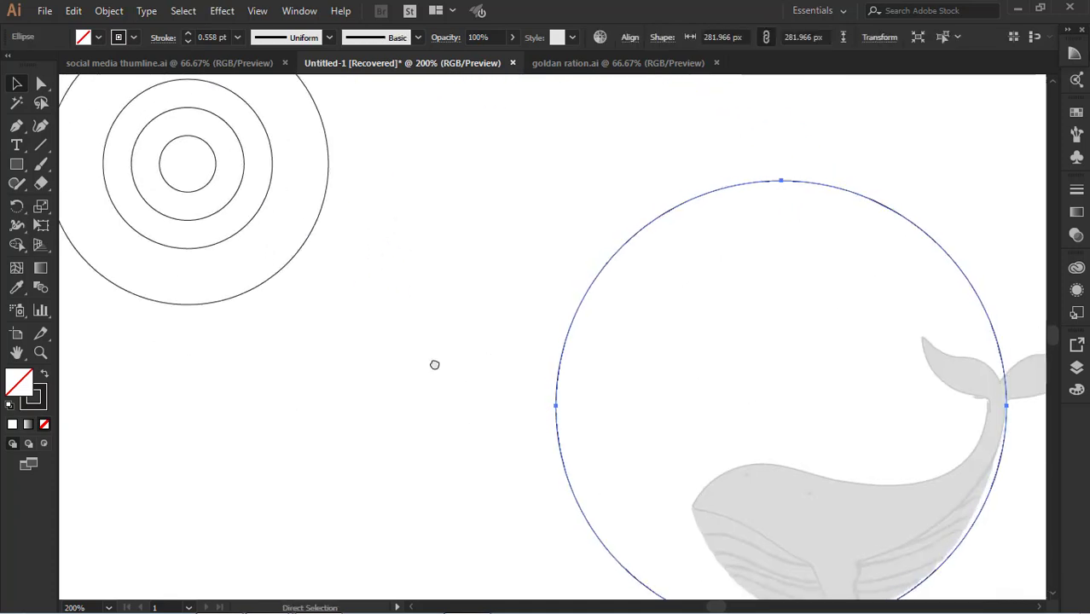
key("ctrl+z")
key("ctrl+z")
key("ctrl+z")
key("ctrl+z")
key("ctrl+z")
key("ctrl+z")
key("ctrl+z")
key("ctrl+z")
key("ctrl+z")
key("ctrl+z")
key("ctrl+z")
key("ctrl+z")
Delete the leftover construction circles around the whale sketch
left_click_drag(600, 187, 447, 134)
left_click_drag(448, 134, 873, 434)
key("Delete")
left_click_drag(382, 347, 708, 550)
key("Delete")
left_click_drag(823, 567, 884, 430)
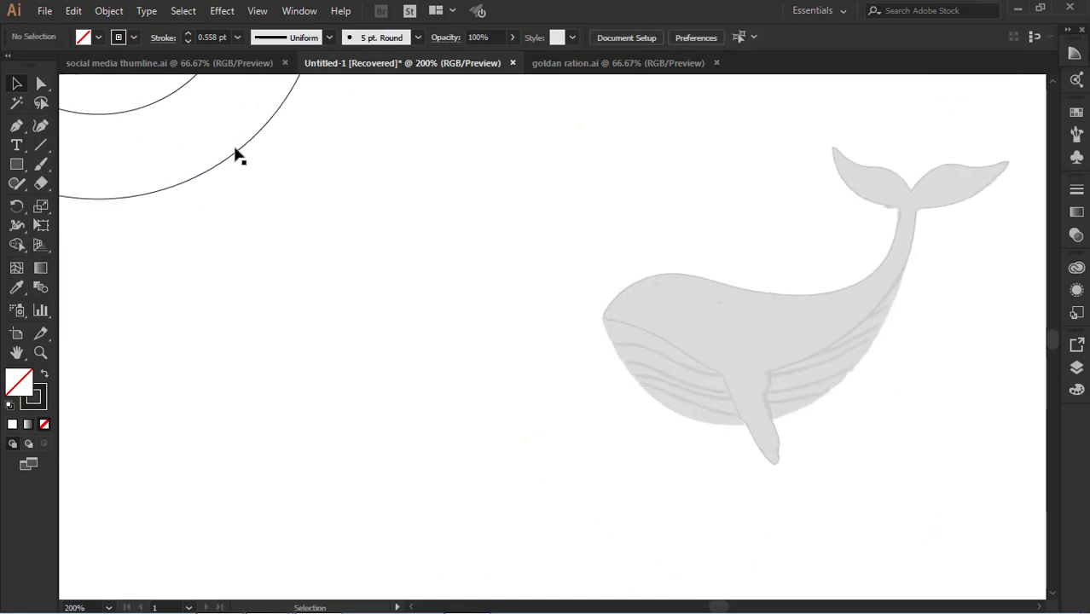
Copy the outermost 281.966 px circle from the concentric set onto the whale sketch
left_click_drag(233, 149, 829, 381)
key("ctrl+z")
left_click_drag(241, 150, 799, 455)
left_click_drag(978, 365, 686, 482)
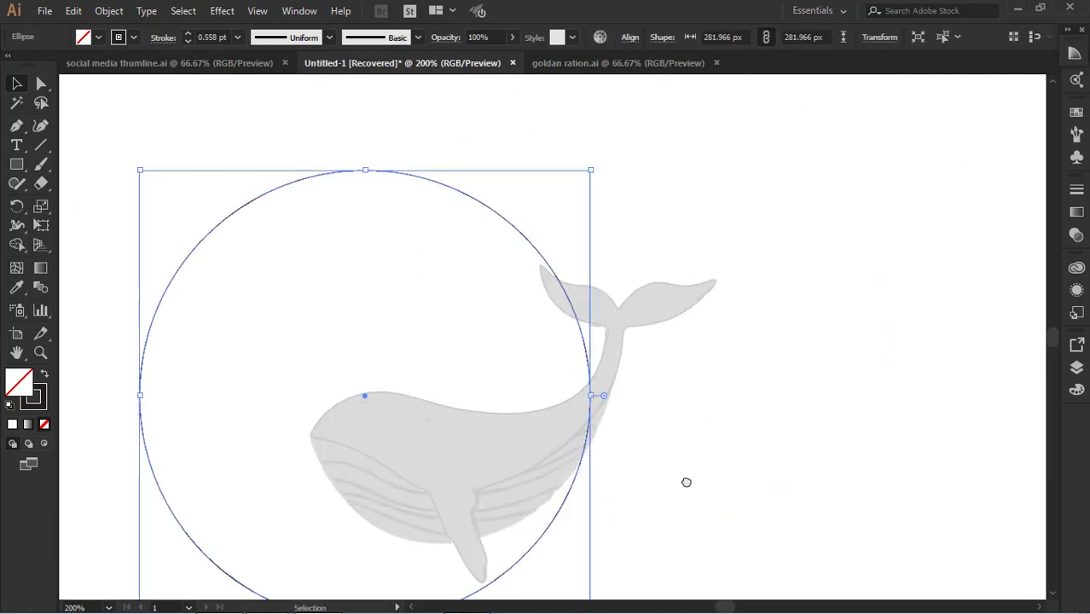
key("ctrl+plus")
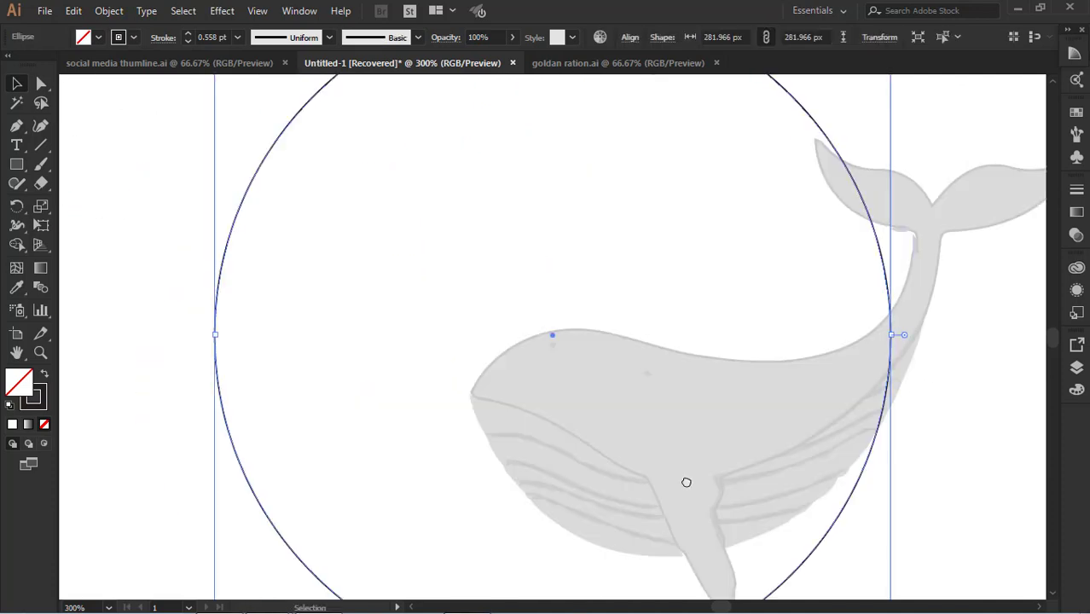
left_click_drag(766, 437, 572, 348)
left_click(674, 426)
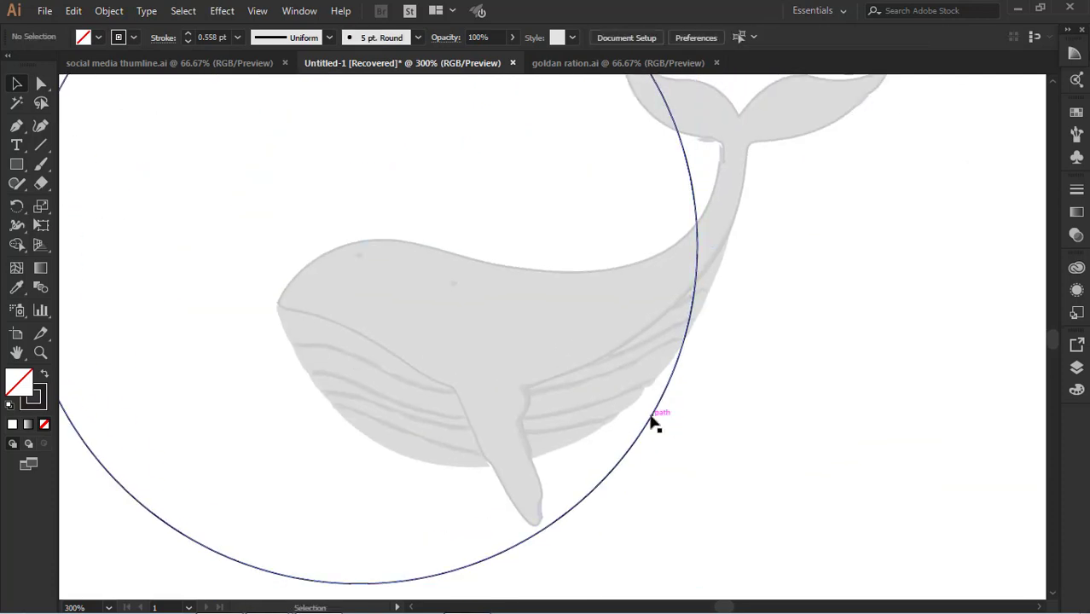
Move the large circle so its edge follows the whale's rear belly and outer tail curve
left_click_drag(651, 418, 700, 314)
left_click(823, 336)
left_click_drag(652, 376, 653, 385)
left_click(826, 321)
scroll(826, 320, "up", 1)
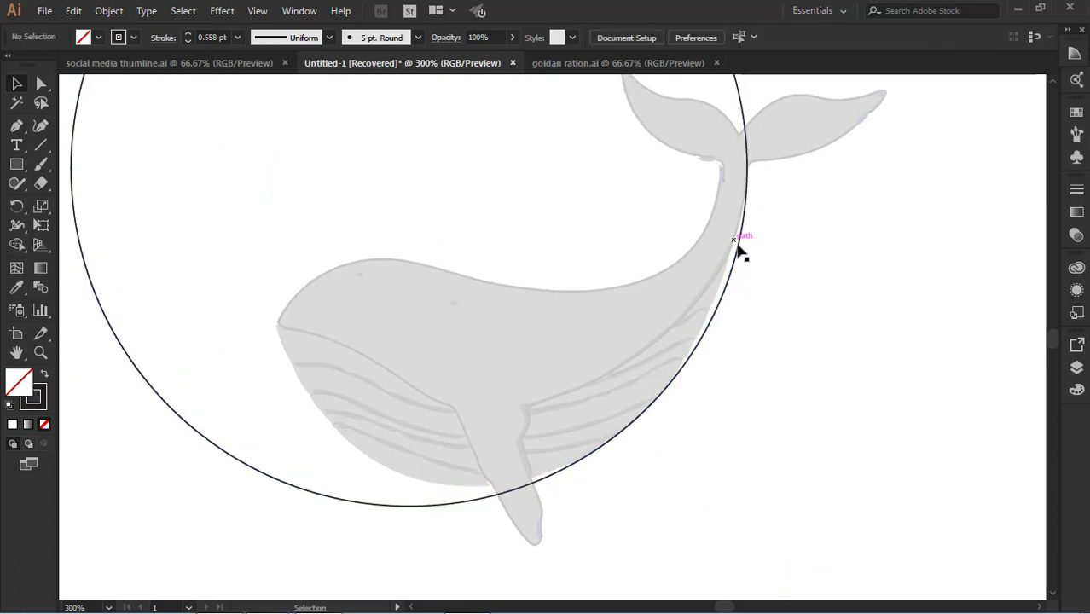
left_click_drag(597, 458, 623, 442)
left_click(652, 526)
Place a second copy of the outermost circle over the whale, slightly offset from the first
left_click_drag(343, 288, 822, 328)
left_click_drag(104, 183, 865, 389)
left_click_drag(1038, 456, 556, 406)
left_click(556, 404)
left_click_drag(430, 303, 620, 414)
left_click(660, 519)
left_click_drag(266, 295, 624, 423)
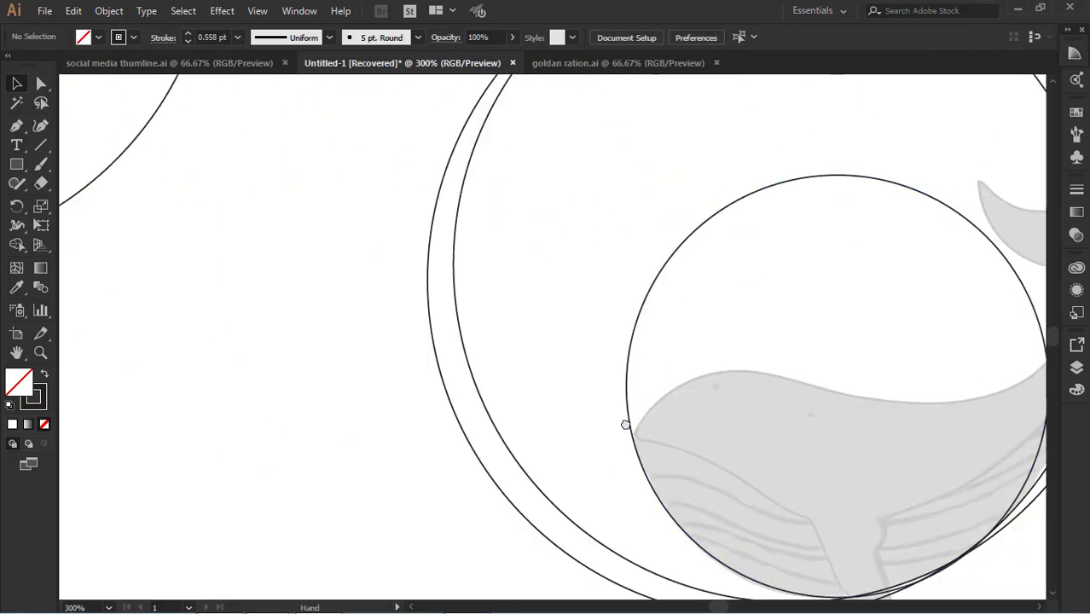
key("ctrl+z")
key("ctrl+z")
Copy the 176.093 px circle from the concentric set onto the whale's body and move it to the belly curve
key("ctrl+0")
left_click(336, 245)
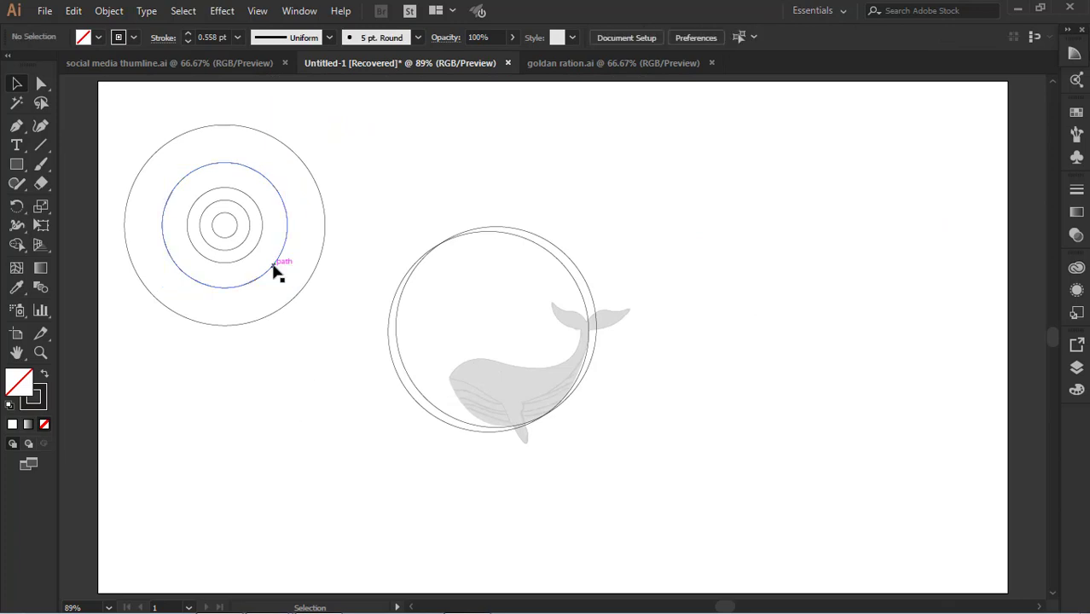
left_click_drag(273, 263, 527, 392)
key("ctrl+equal")
key("ctrl+equal")
key("ctrl+equal")
left_click(950, 436)
key("ctrl+equal")
left_click_drag(676, 453, 724, 362)
Nudge the 176.093 px circle sideways until its edge matches the whale's chin and belly
key("shift+Right")
key("shift+Right")
key("Left")
key("Left")
key("Left")
key("Left")
key("Left")
key("Left")
key("Left")
key("Left")
key("Left")
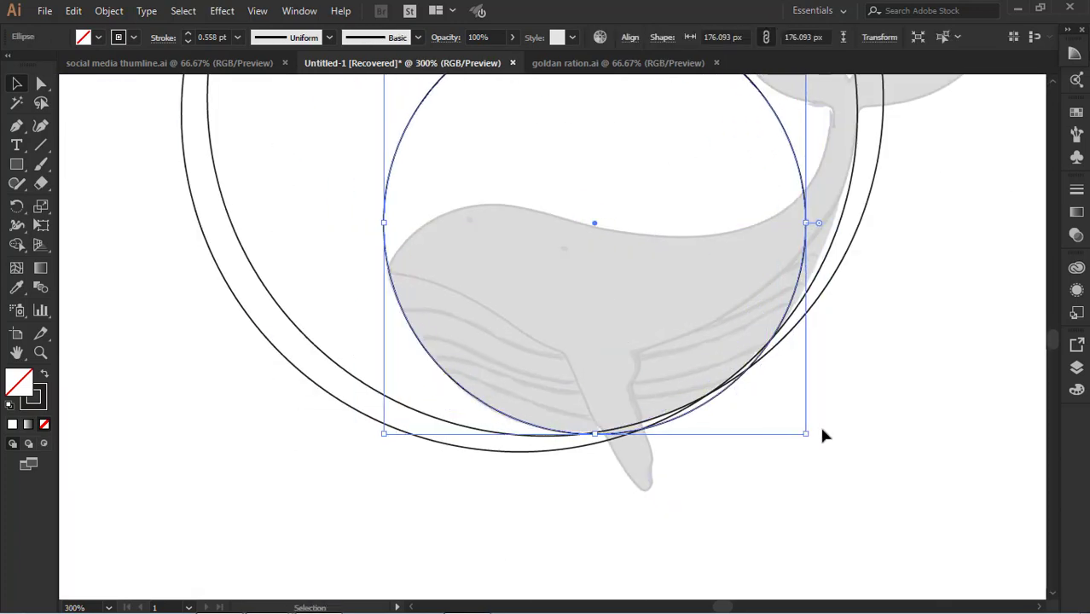
left_click(803, 535)
scroll(803, 537, "up", 5)
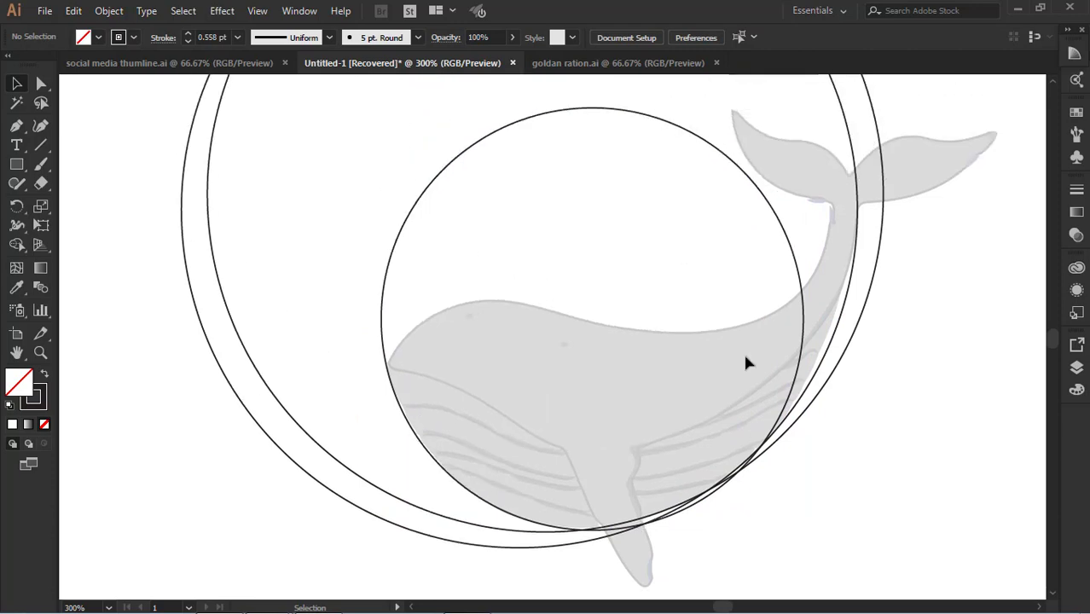
Copy the third-smallest circle of the concentric set onto the whale's head, matching the top of the head
left_click_drag(191, 190, 655, 393)
key("ctrl+minus")
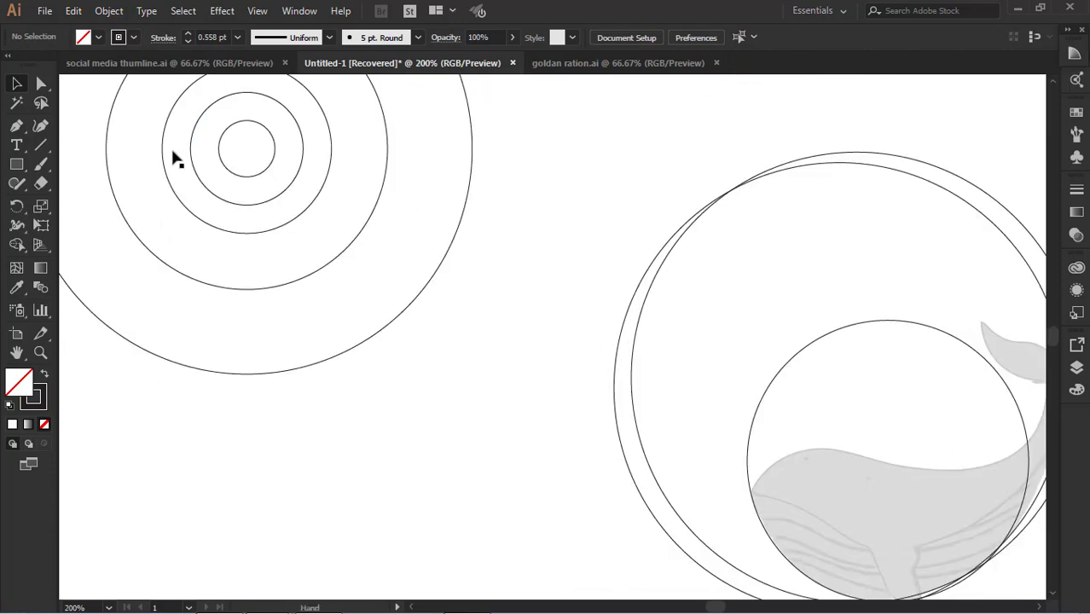
left_click_drag(354, 221, 788, 327)
left_click_drag(243, 174, 123, 262)
left_click(843, 389)
left_click_drag(888, 307, 722, 348)
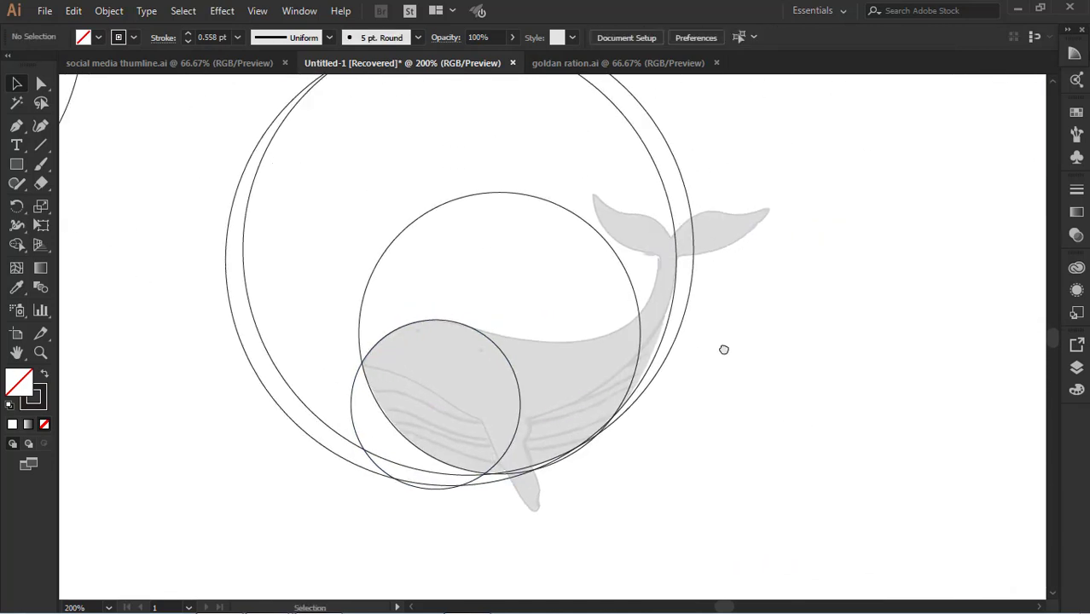
scroll(733, 307, "up", 2)
left_click_drag(477, 247, 750, 315)
left_click_drag(151, 184, 732, 286)
key("Delete")
left_click_drag(246, 243, 926, 424)
key("ctrl+z")
Copy the second-largest concentric circle above the whale and align its lower edge with the back curve behind the head
left_click_drag(225, 270, 775, 423)
left_click(910, 497)
left_click_drag(645, 437, 604, 490)
left_click(602, 488)
Place another second-largest circle copy farther toward the tail, fitting its lower edge to the whale's back
left_click_drag(578, 390, 693, 343)
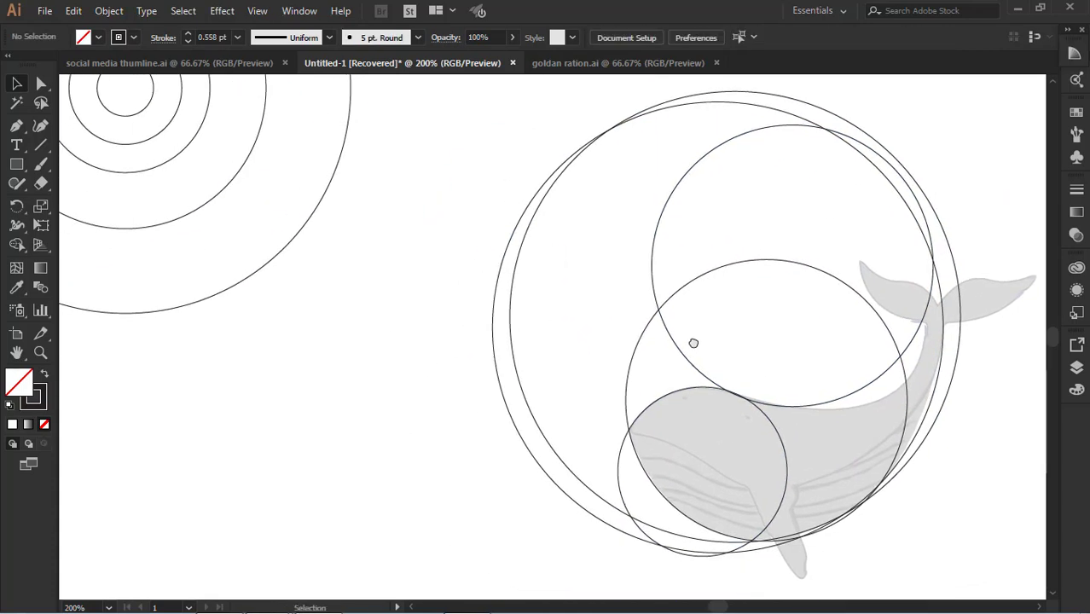
left_click_drag(229, 184, 938, 371)
left_click(953, 469)
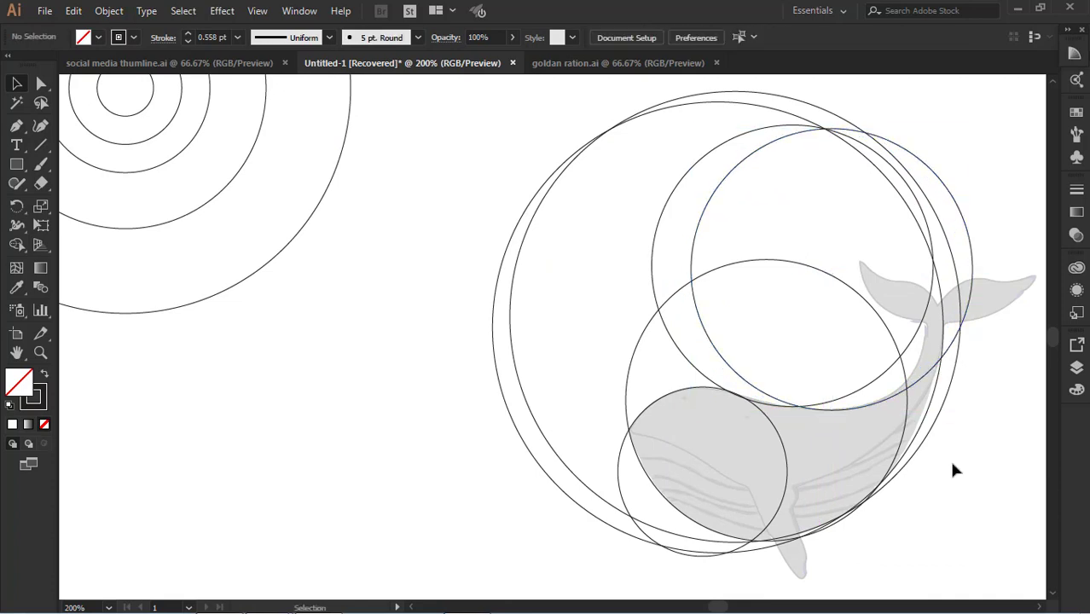
left_click_drag(992, 427, 847, 420)
left_click_drag(706, 401, 700, 401)
left_click(845, 455)
Copy the 105.907 px circle onto the whale and fit it into the inner curve where the back rises into the tail
left_click_drag(676, 284, 928, 387)
left_click_drag(305, 223, 927, 464)
left_click_drag(998, 494, 761, 401)
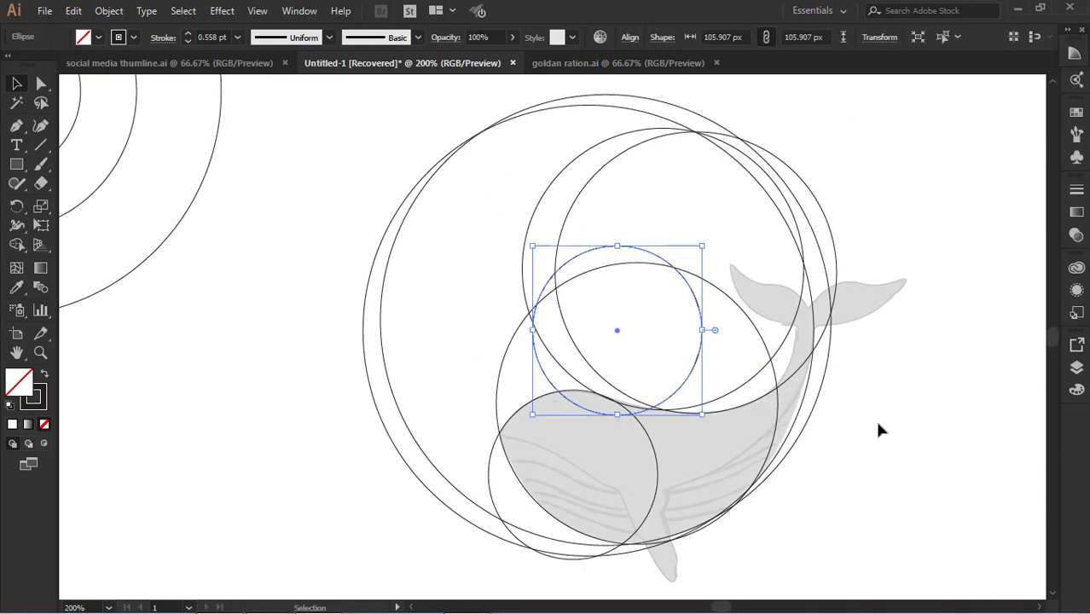
left_click(879, 421)
left_click_drag(700, 349, 791, 360)
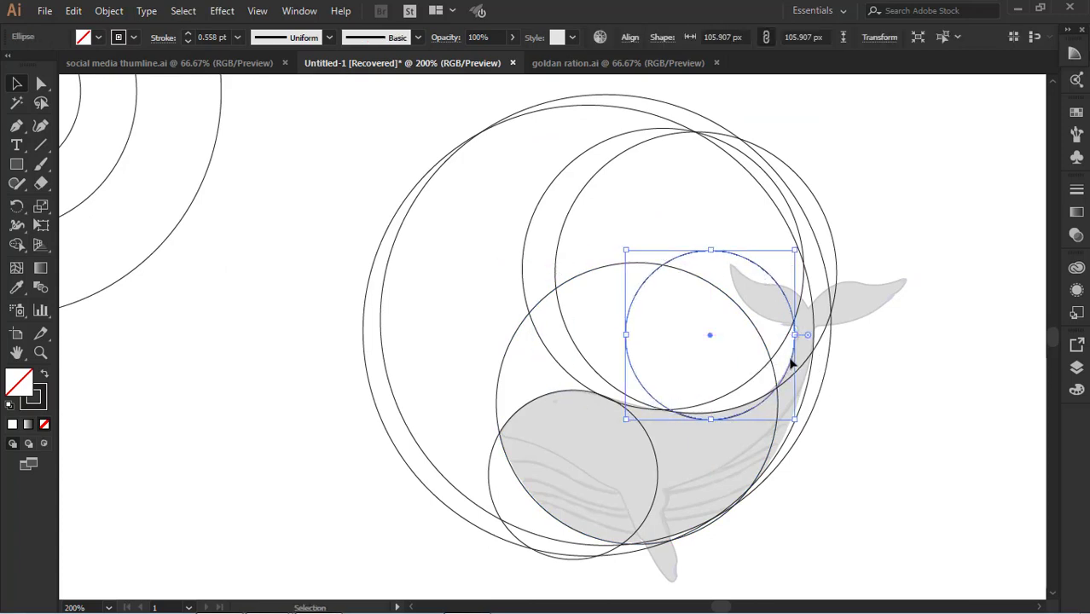
left_click(903, 391)
left_click_drag(434, 229, 392, 226)
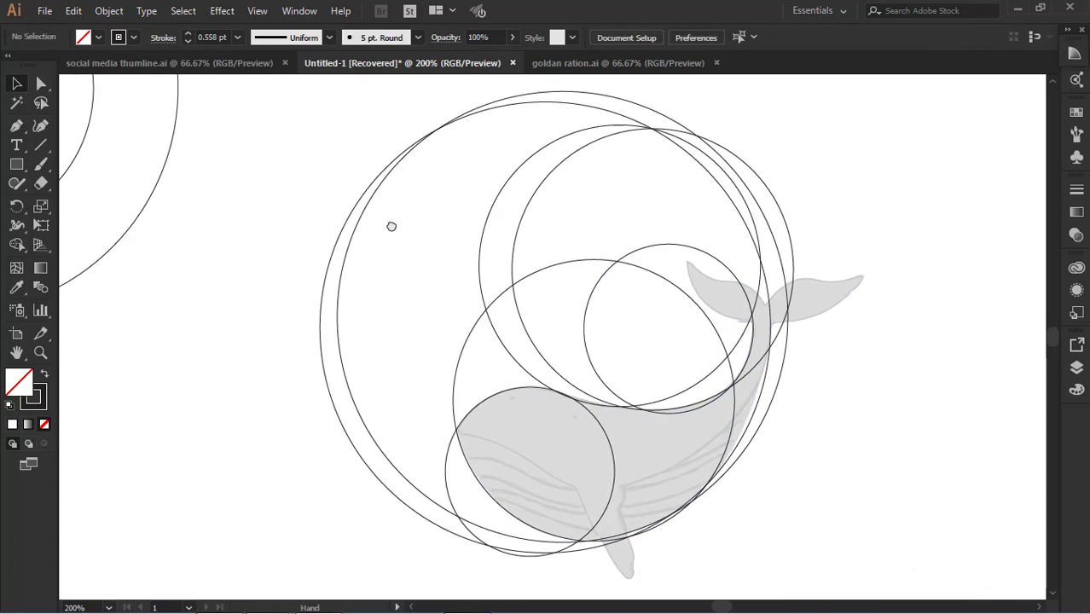
Place a copy of the third-smallest circle and a 70.538 px circle along the left fluke's lower edge
left_click_drag(688, 290, 791, 351)
left_click_drag(199, 188, 943, 329)
left_click_drag(108, 186, 902, 357)
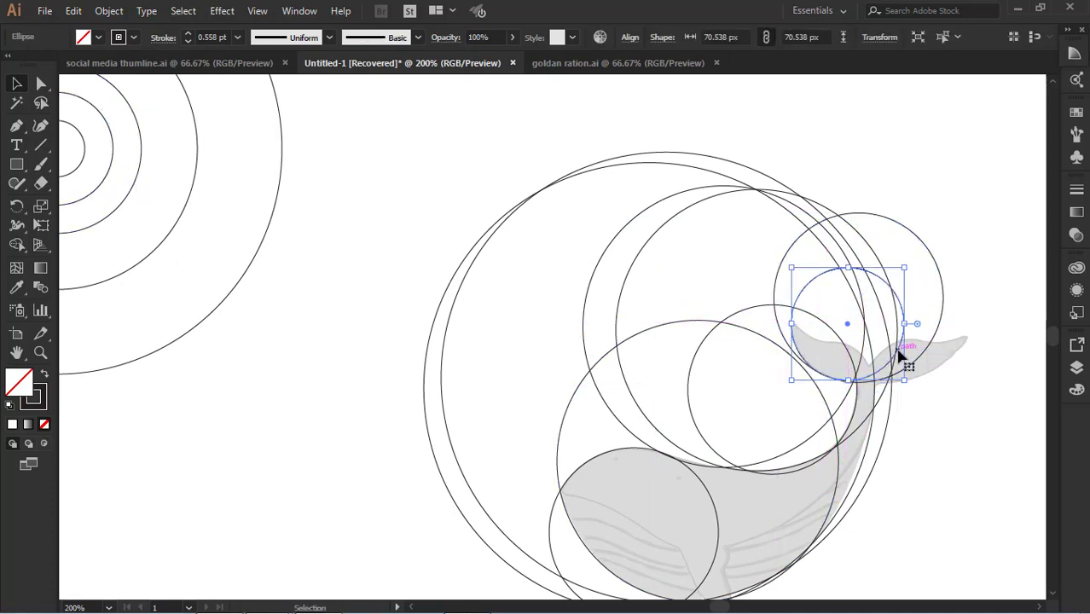
left_click(909, 502)
Duplicate the 70.538 px circle onto the left fluke's concave upper edge and below the fluke beside the tail stem
left_click_drag(903, 309, 892, 271)
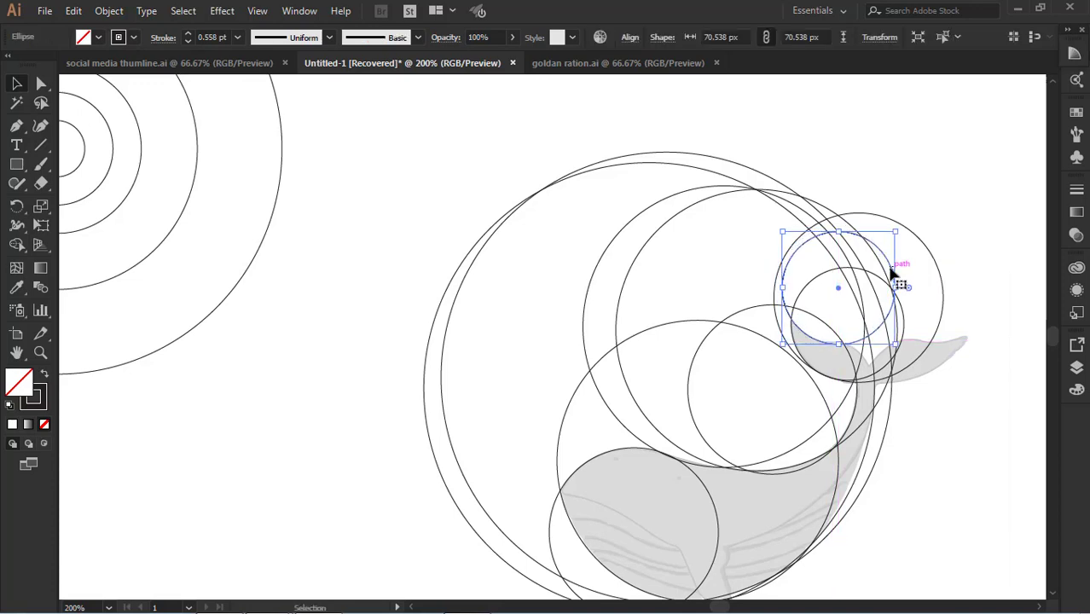
left_click(890, 350)
left_click_drag(881, 327, 861, 434)
left_click(959, 468)
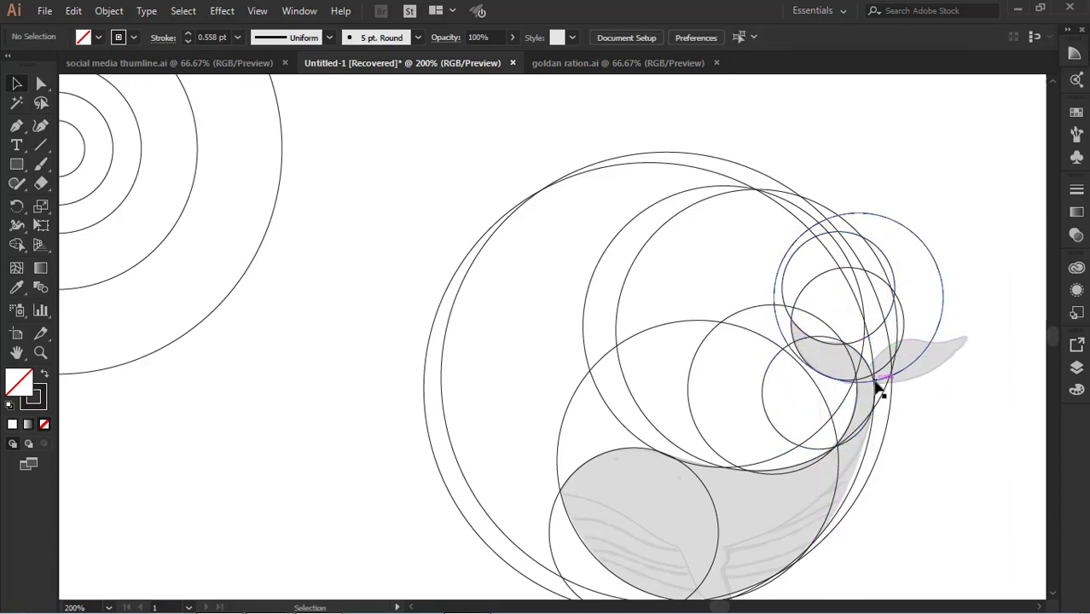
Duplicate the larger fluke circle and align it with the right fluke's lower edge and tip
left_click_drag(903, 322, 973, 307)
key("ctrl+z")
left_click(975, 343)
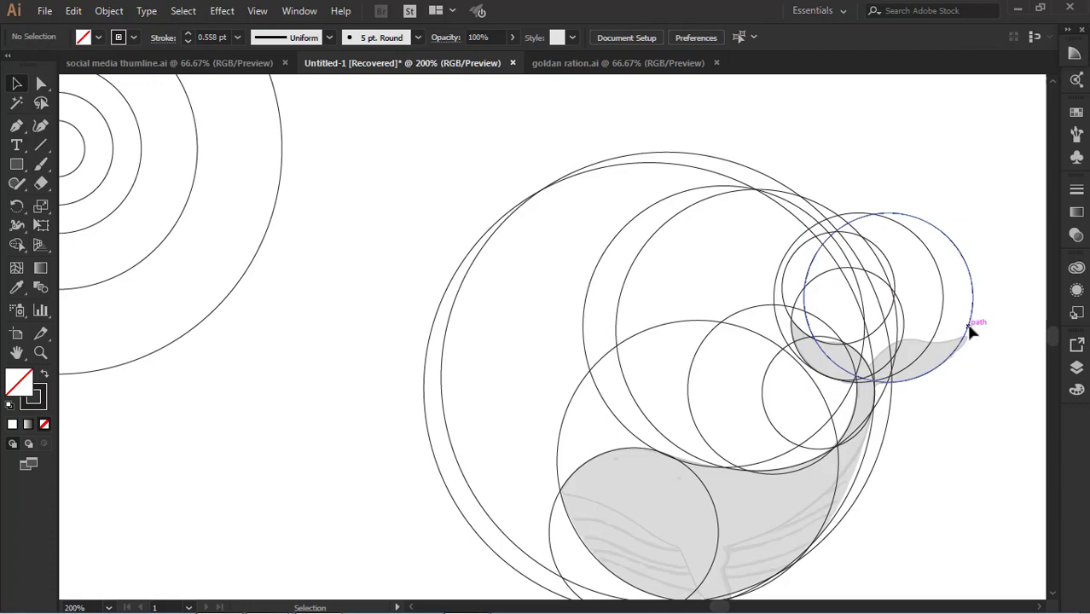
left_click(968, 330)
left_click(988, 381)
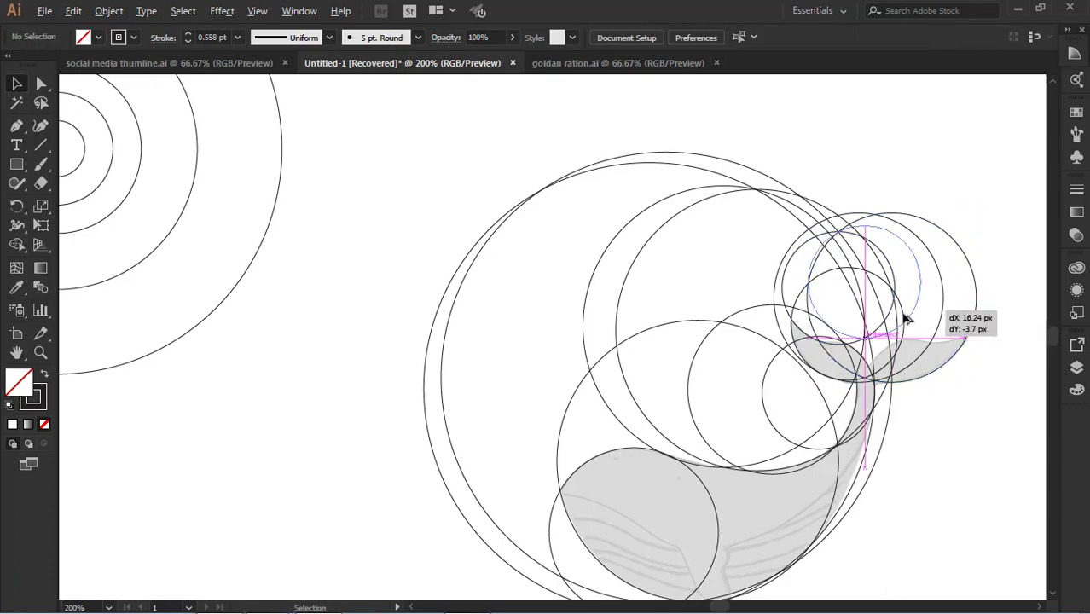
Place 70.538 px circle copies against the right fluke's concave upper edge and beneath the right fluke
left_click_drag(905, 318, 987, 318)
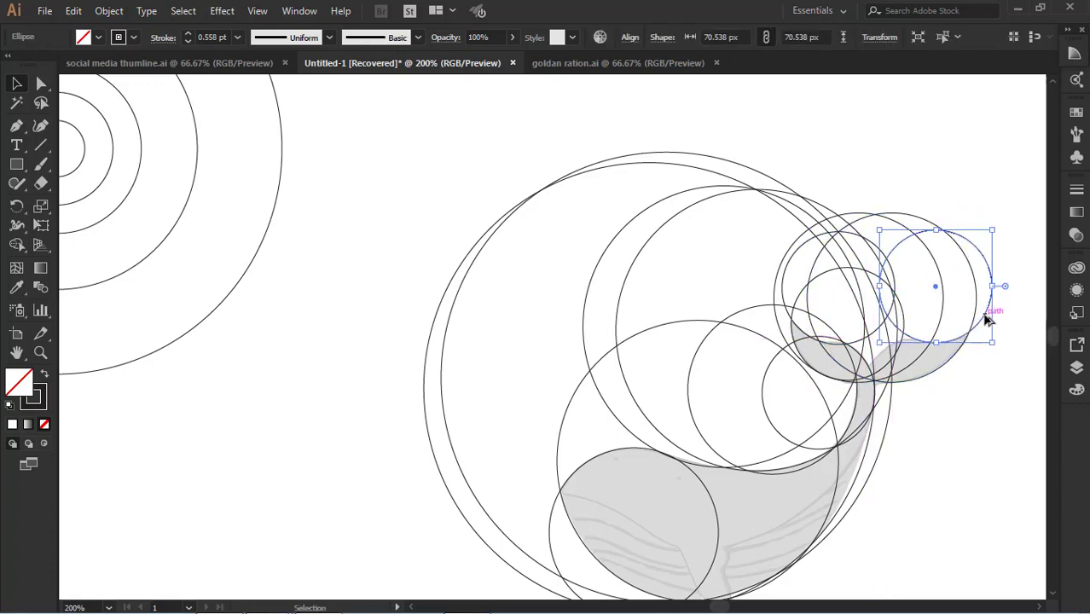
left_click(964, 379)
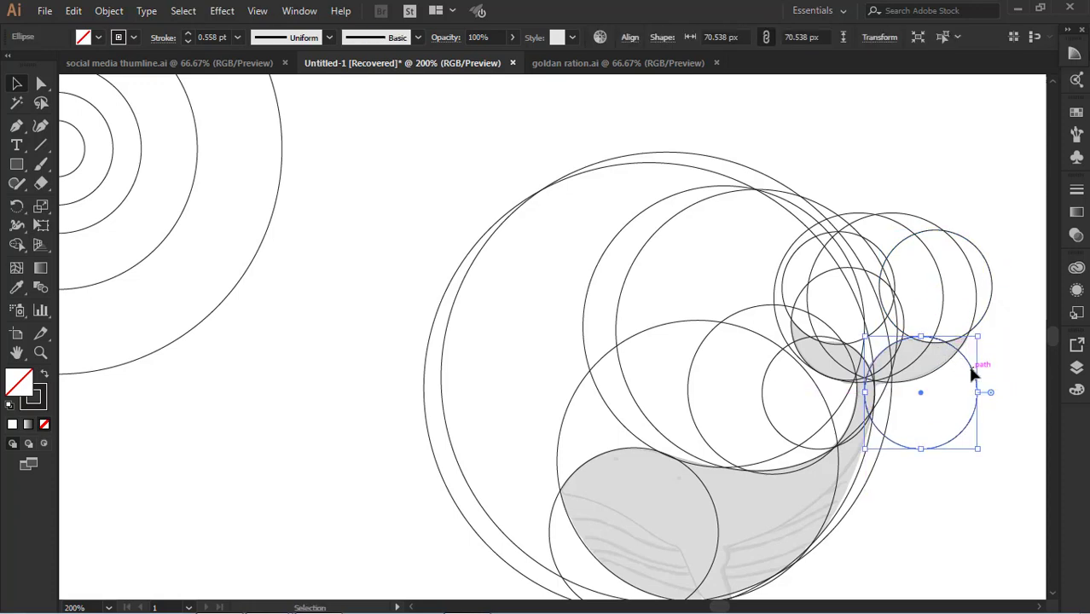
left_click(997, 376)
scroll(1002, 380, "down", 1)
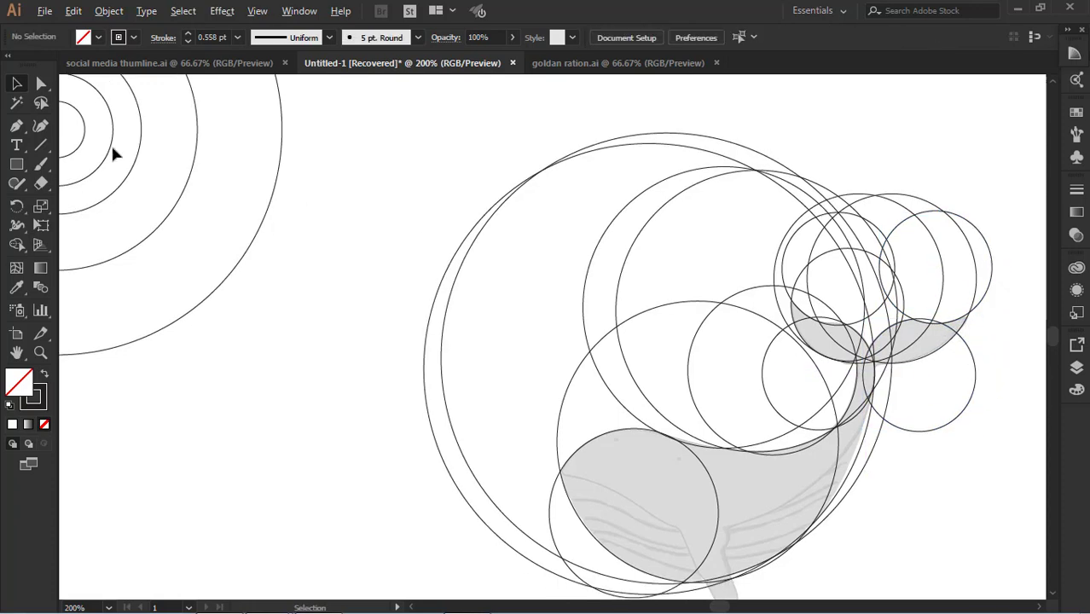
Copy the smallest concentric circle to both sides of the tail stem just below the flukes
left_click_drag(86, 136, 873, 395)
left_click(930, 397)
left_click(907, 492)
scroll(906, 493, "down", 3)
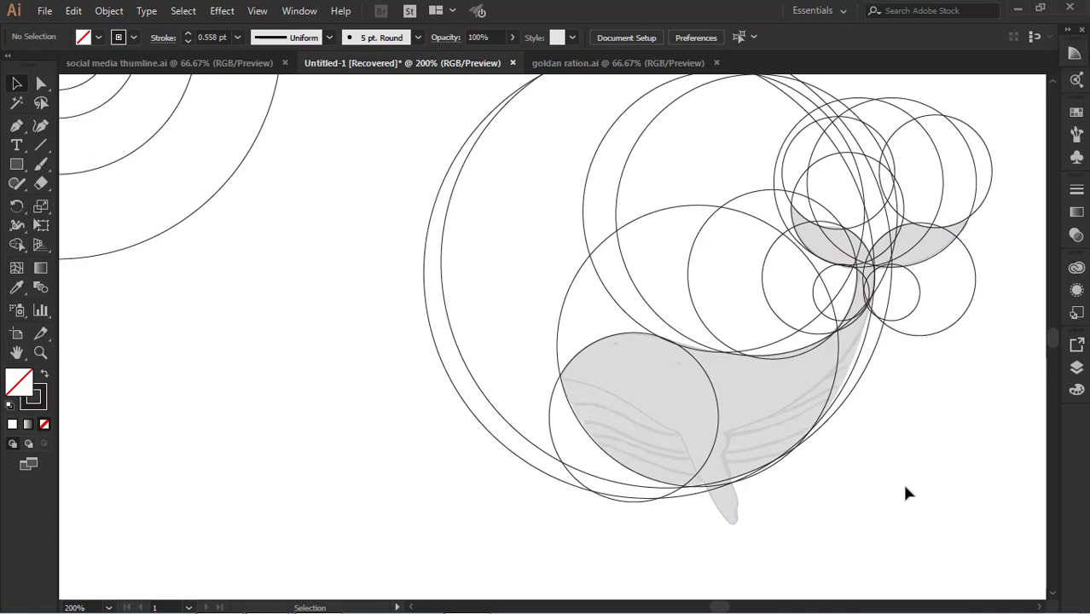
Select all circles over the whale and merge the head and belly regions with the Shape Builder tool
scroll(906, 493, "up", 2)
left_click_drag(715, 329, 748, 361)
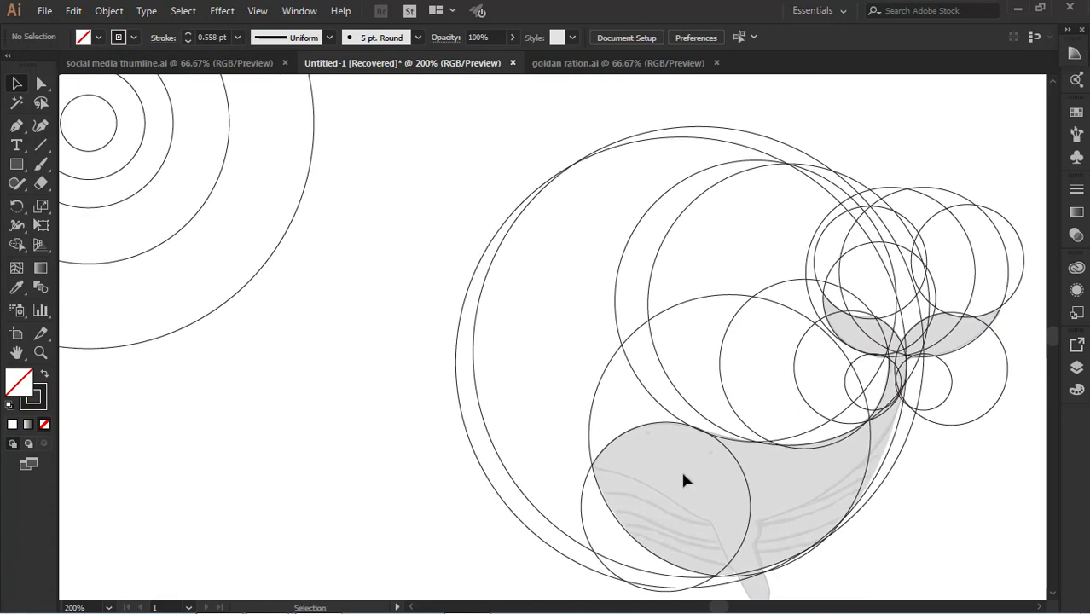
key("ctrl+a")
left_click(18, 245)
left_click_drag(713, 485, 753, 483)
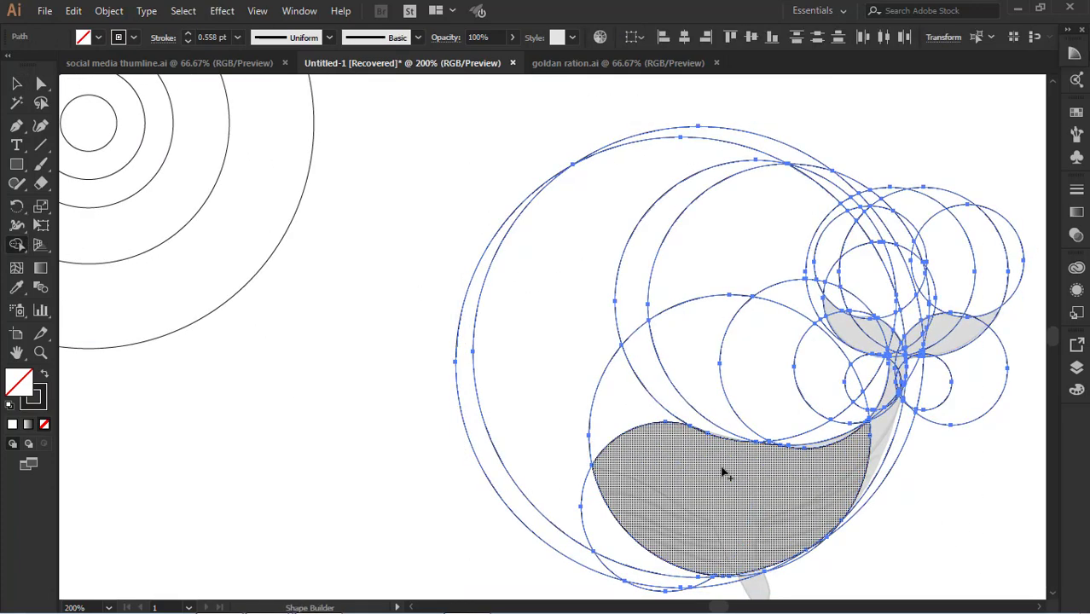
scroll(875, 452, "down", 4)
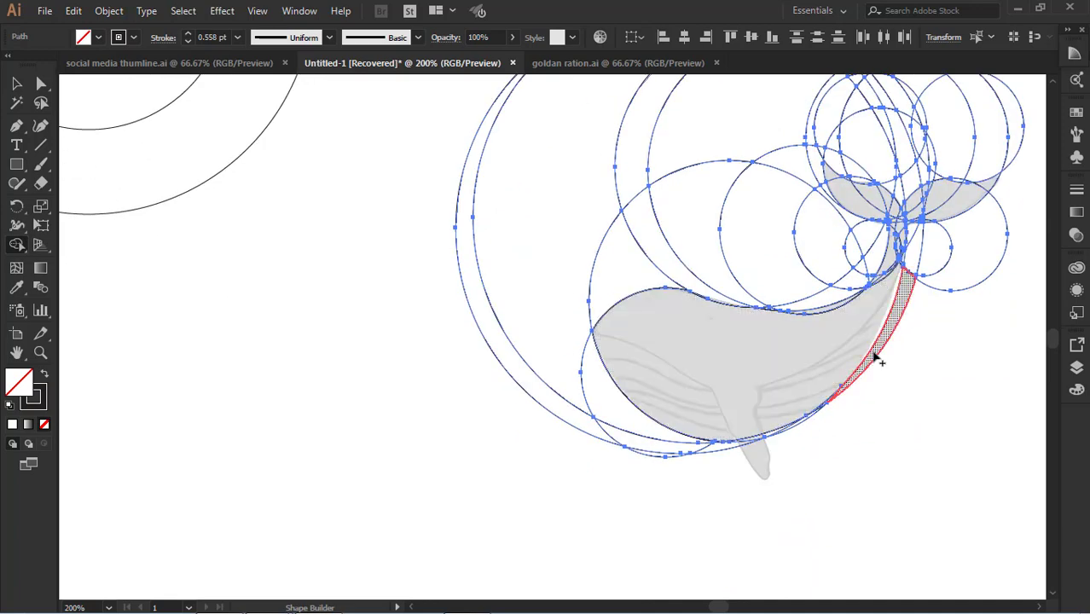
Merge the thin sliver along the whale's lower back into the body with the Shape Builder tool
key("ctrl+plus")
key("ctrl+plus")
left_click_drag(785, 553, 878, 190)
left_click(836, 312)
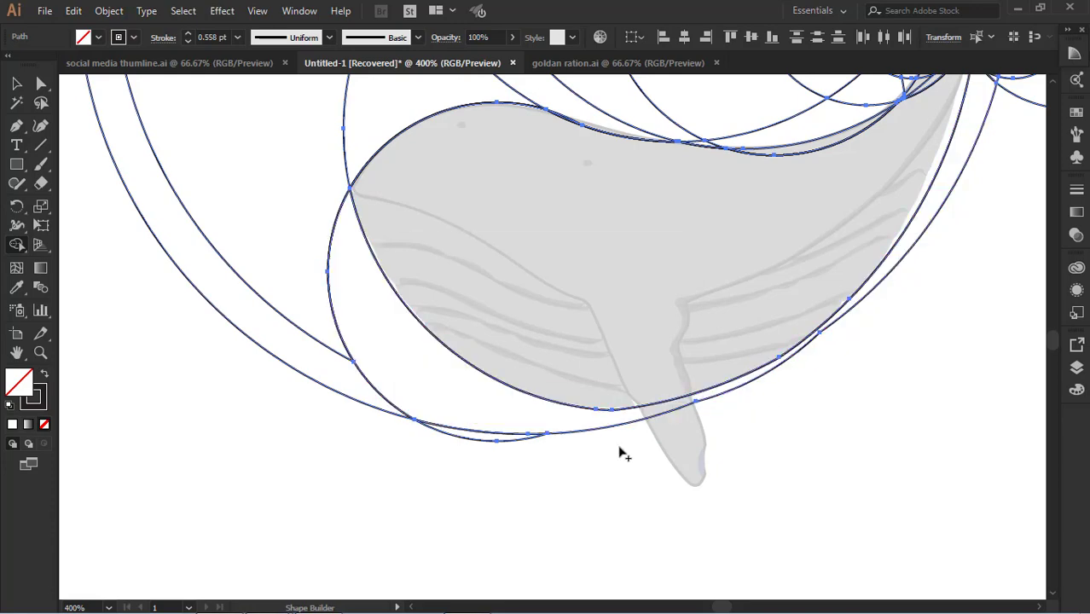
left_click_drag(893, 188, 746, 411)
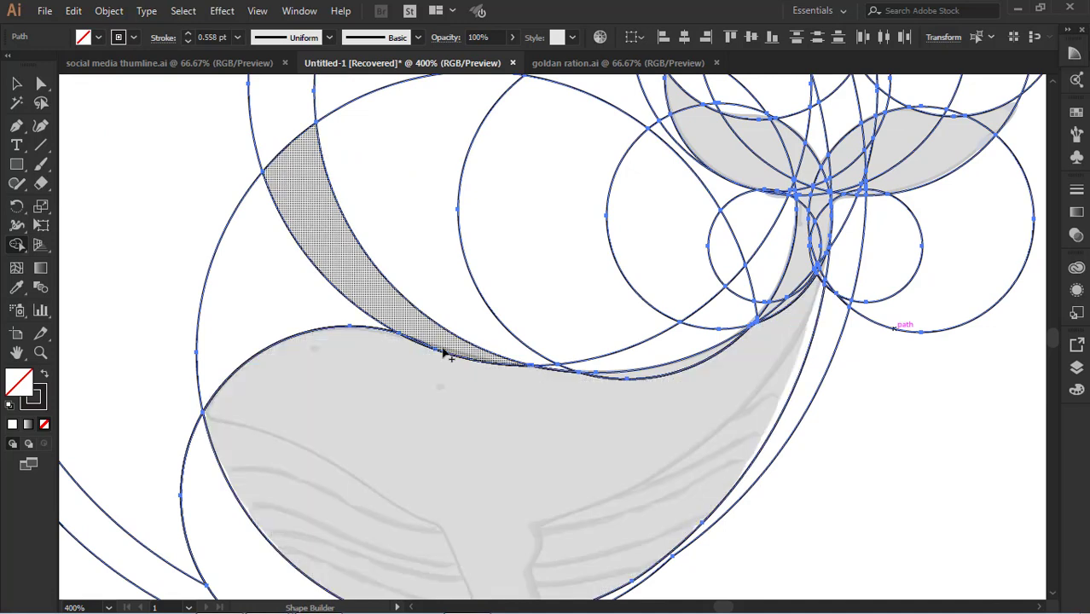
left_click_drag(621, 374, 680, 381)
Merge the tail stem regions, up to the notch between the flukes, into the whale's body
mouse_move(760, 343)
left_mouse_down()
mouse_move(760, 401)
mouse_move(701, 437)
left_mouse_up()
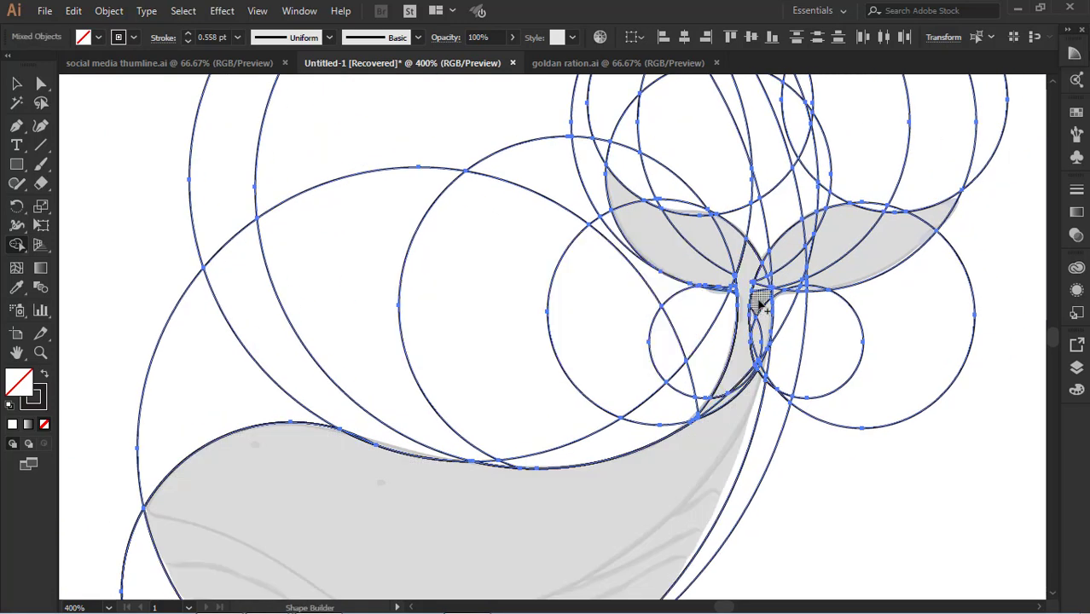
left_click_drag(765, 376, 766, 353)
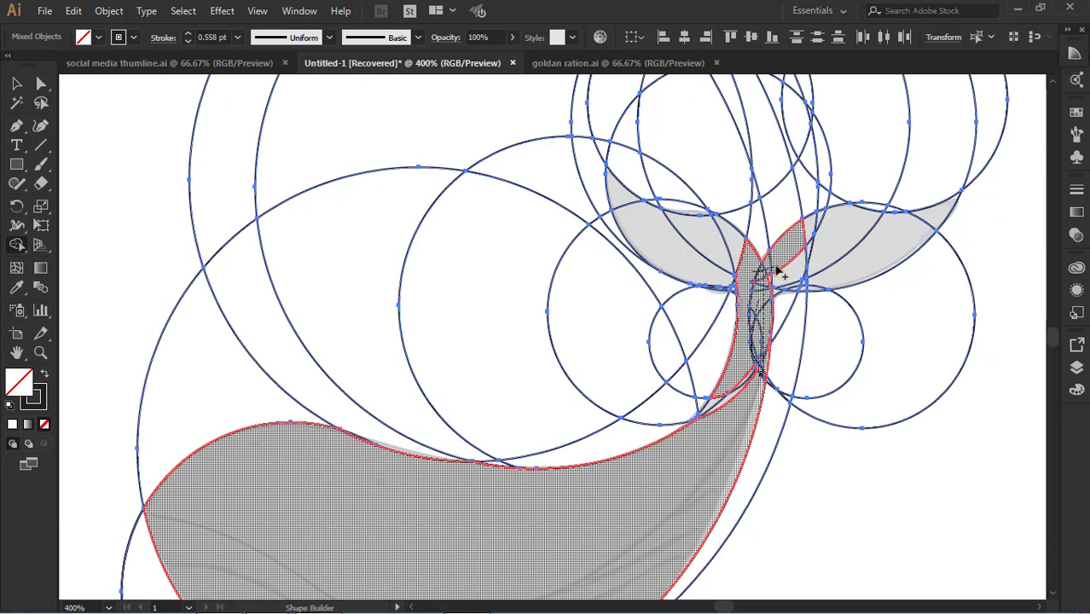
left_click_drag(777, 271, 751, 364)
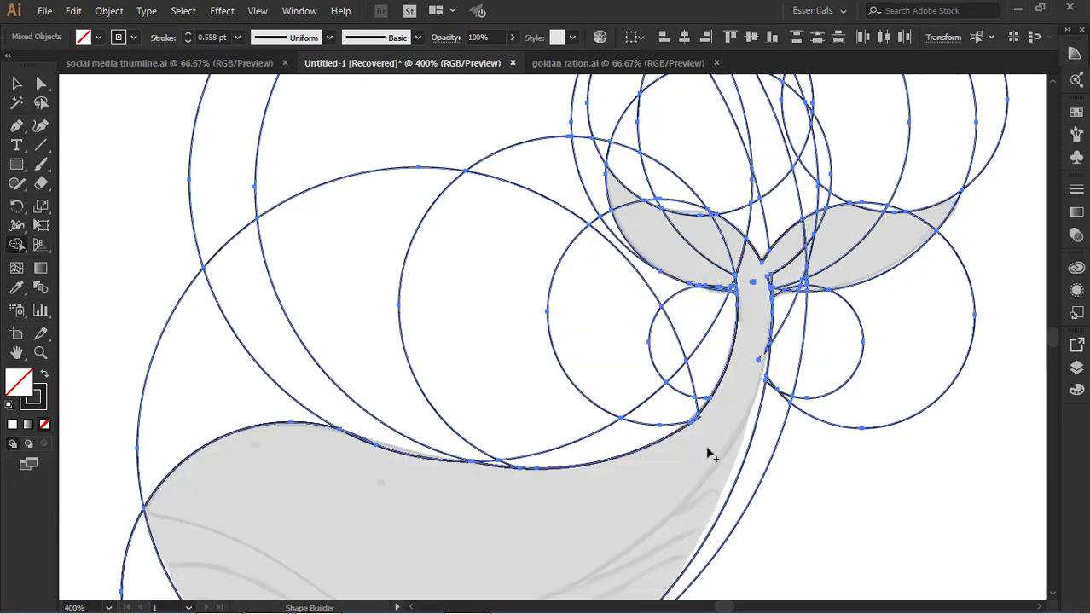
Combine the leftover circle regions above the whale's back and beside the tail stem, clearing their inner arcs
scroll(698, 450, "up", 1)
left_click_drag(817, 349, 765, 316)
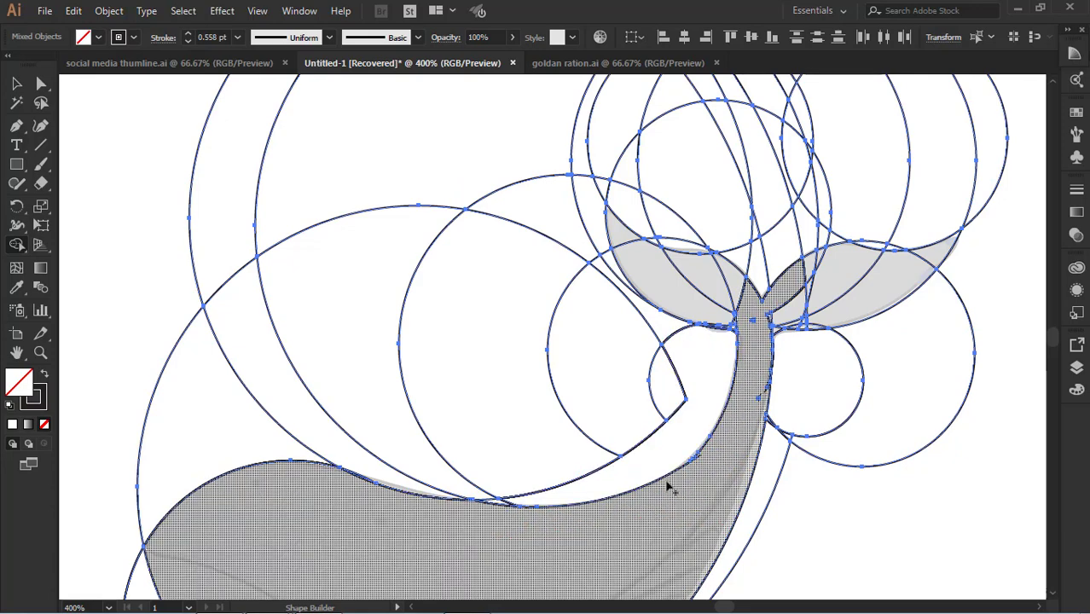
mouse_move(685, 440)
left_mouse_down()
mouse_move(542, 501)
mouse_move(504, 504)
mouse_move(538, 446)
mouse_move(597, 471)
left_mouse_up()
mouse_move(452, 446)
left_mouse_down()
mouse_move(309, 377)
mouse_move(415, 140)
left_mouse_up()
left_click_drag(286, 341, 346, 377)
scroll(849, 360, "up", 2)
left_click_drag(897, 165, 653, 336)
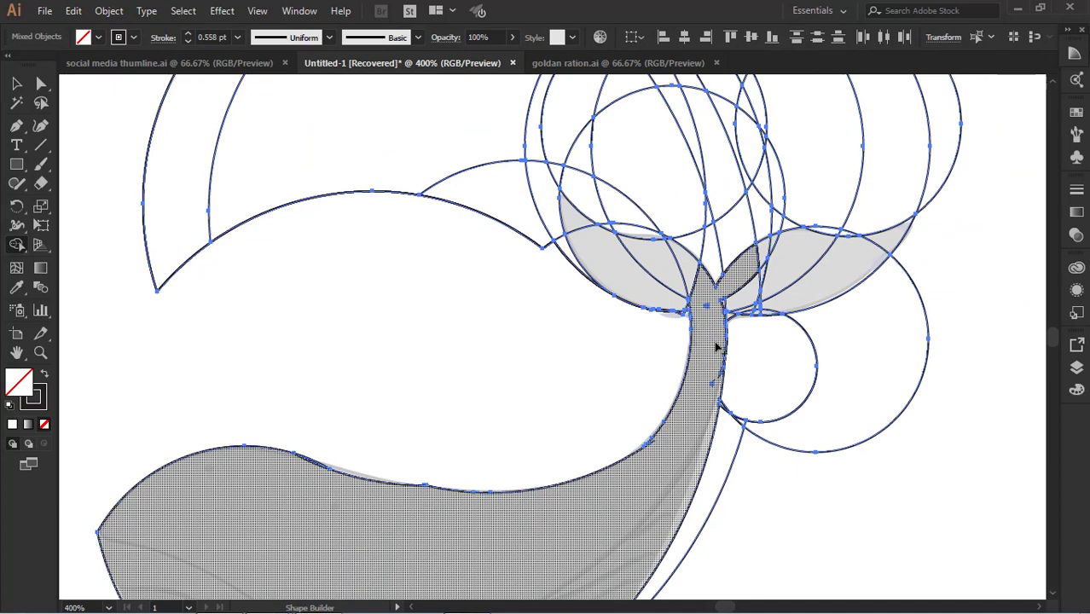
Merge all regions of both flukes, including the small gaps at the stem joint, into the whale's body
left_click_drag(717, 345, 683, 312)
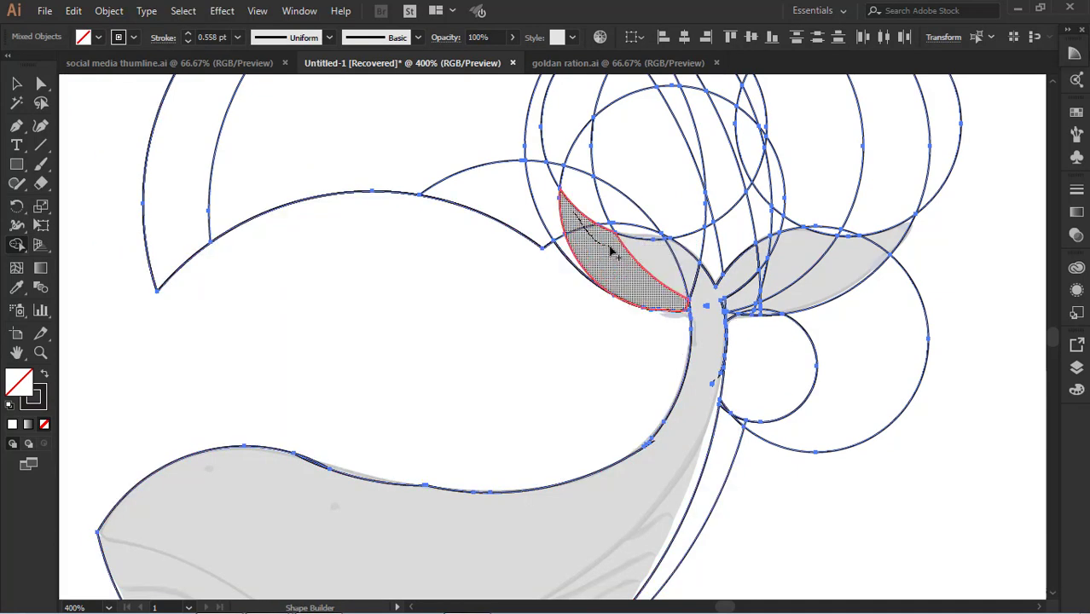
mouse_move(610, 248)
left_mouse_down()
mouse_move(698, 294)
mouse_move(707, 328)
left_mouse_up()
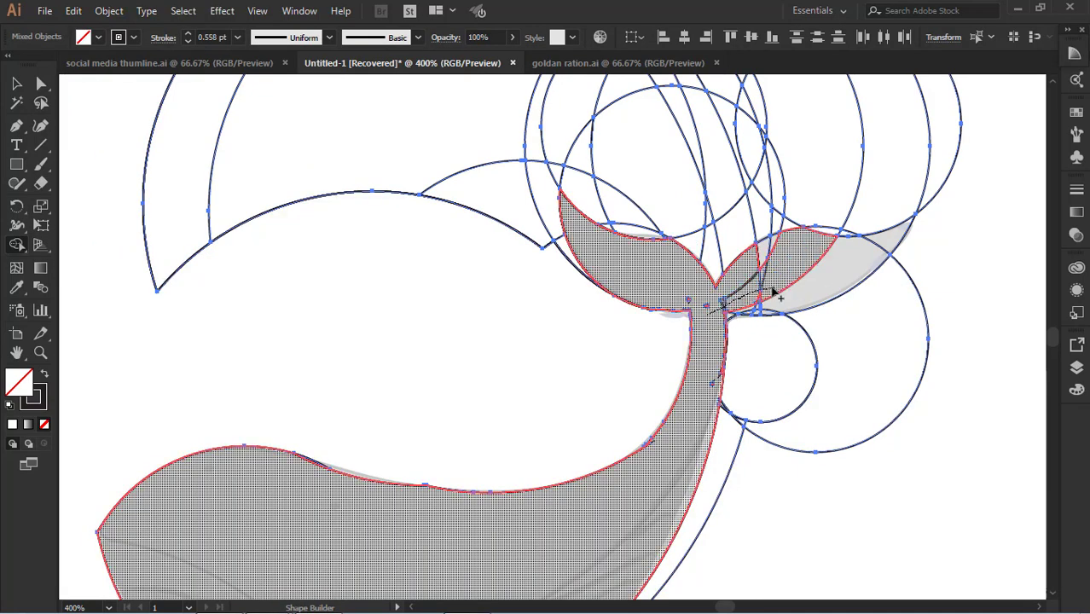
left_click_drag(891, 243, 868, 247)
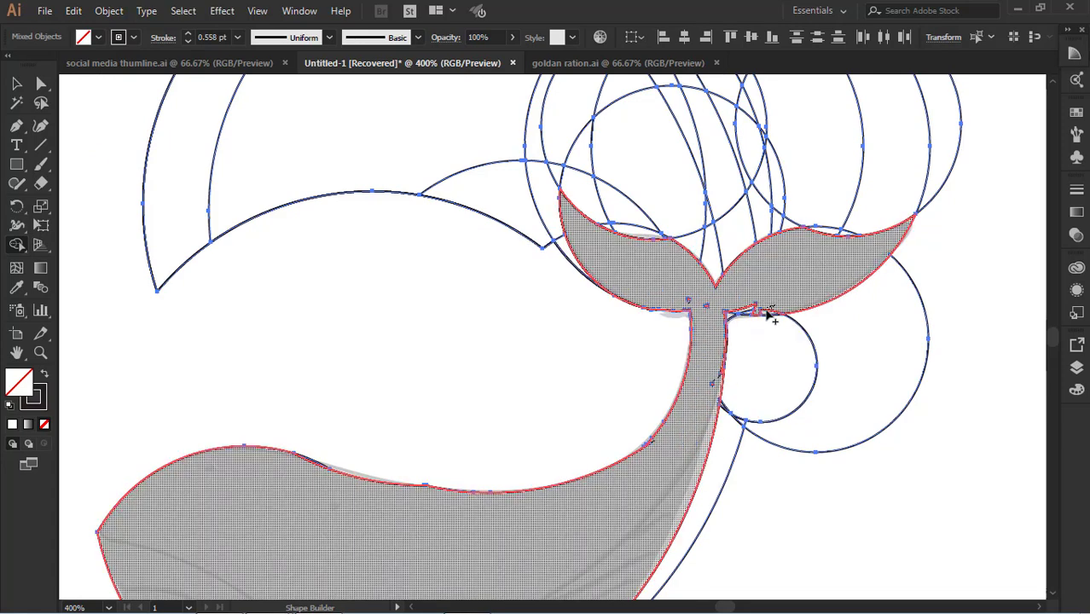
left_click(755, 311)
left_click_drag(736, 304, 724, 317)
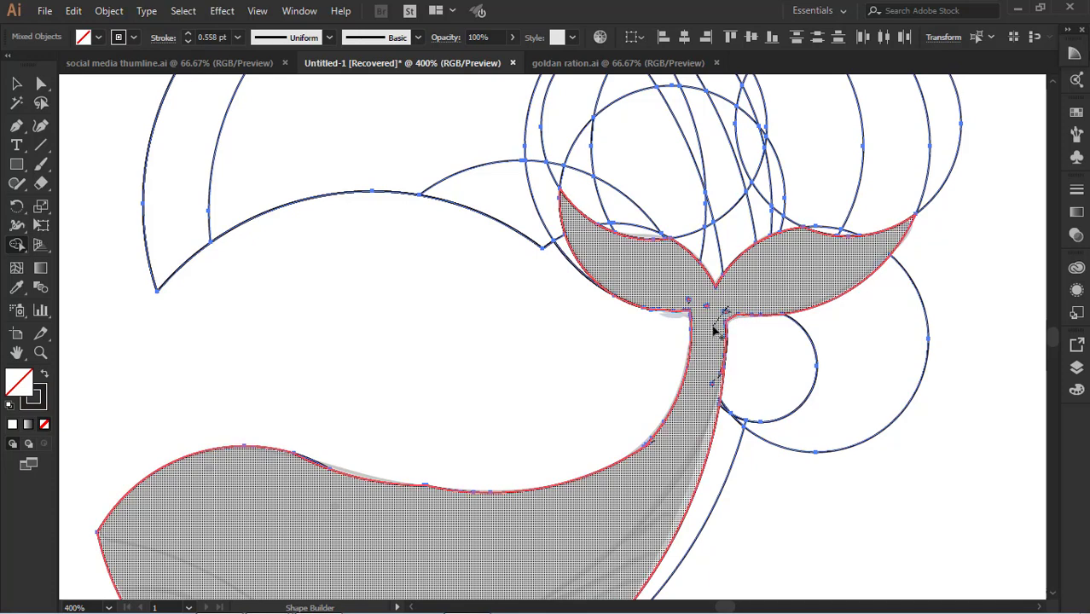
Combine the leftover circle regions beside the tail stem and above the flukes, clearing the arcs around the tail
left_click_drag(796, 356, 910, 295)
scroll(756, 321, "up", 2)
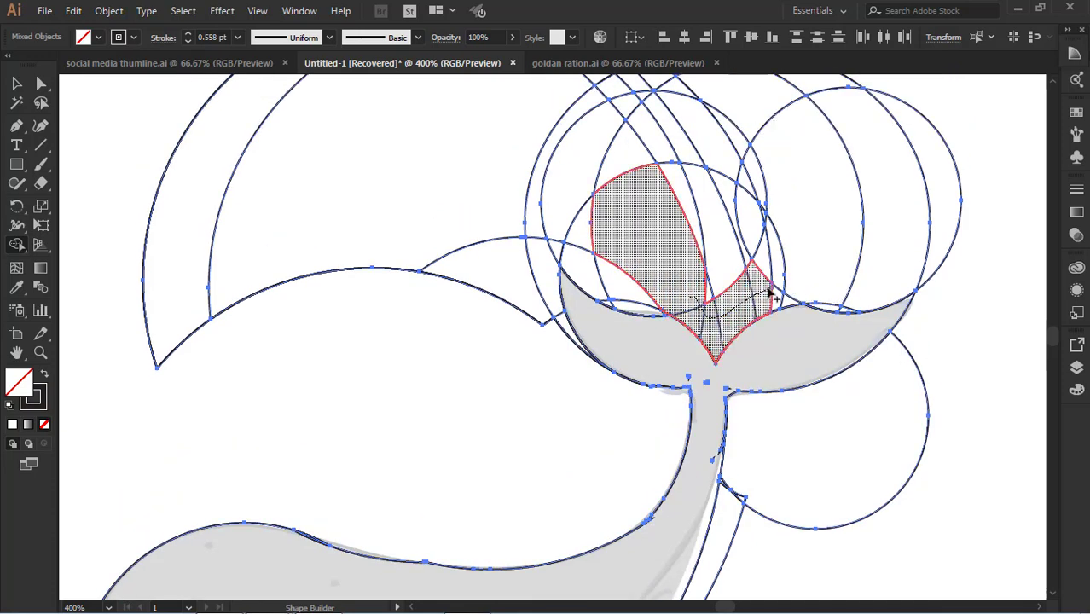
left_click_drag(769, 291, 811, 282)
mouse_move(858, 298)
left_mouse_down()
mouse_move(851, 306)
mouse_move(833, 296)
mouse_move(853, 309)
left_mouse_up()
scroll(924, 358, "up", 1)
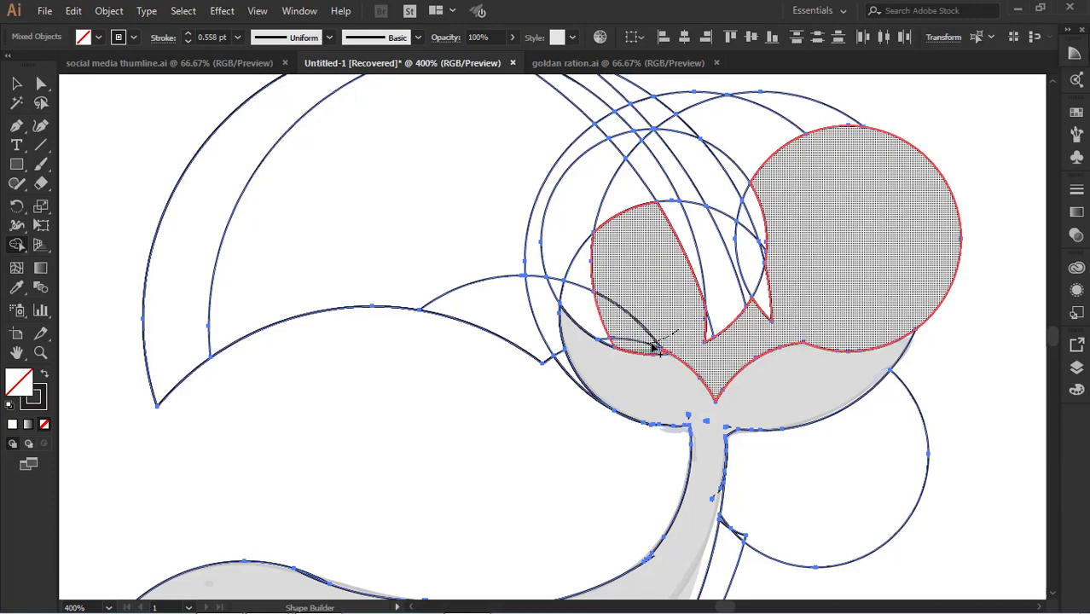
left_click_drag(546, 298, 547, 298)
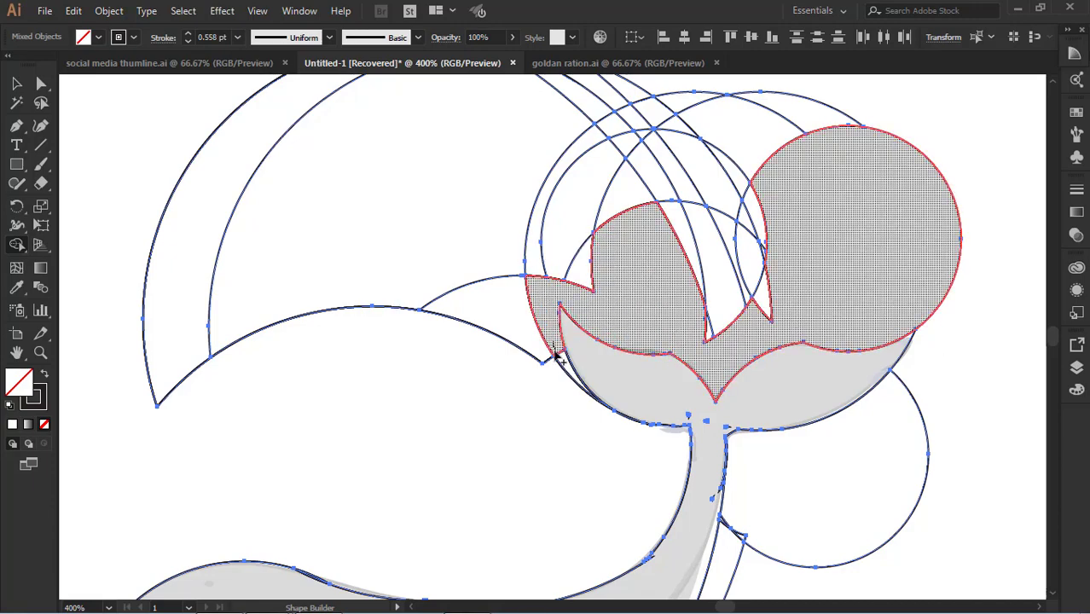
mouse_move(555, 351)
left_mouse_down()
mouse_move(564, 384)
mouse_move(522, 319)
left_mouse_up()
scroll(768, 335, "up", 1)
mouse_move(840, 326)
left_mouse_down()
mouse_move(727, 216)
mouse_move(594, 184)
left_mouse_up()
left_click_drag(594, 327, 714, 365)
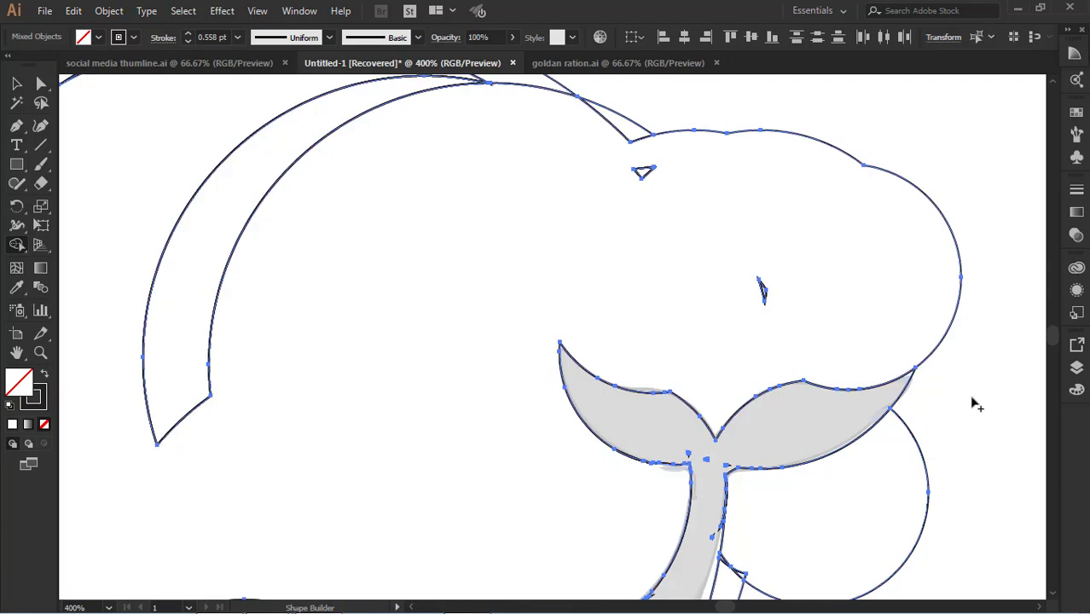
Delete the leftover circle outlines around the flukes and beside the tail stem
left_click_drag(970, 417, 893, 245)
mouse_move(890, 268)
left_mouse_down()
mouse_move(747, 375)
mouse_move(661, 375)
left_mouse_up()
left_click_drag(660, 373, 695, 221)
left_click_drag(695, 222, 672, 317)
left_click_drag(693, 215, 753, 218)
mouse_move(635, 351)
left_mouse_down()
mouse_move(873, 331)
mouse_move(704, 561)
left_mouse_up()
scroll(527, 309, "up", 1)
left_click(17, 84)
left_click(946, 384)
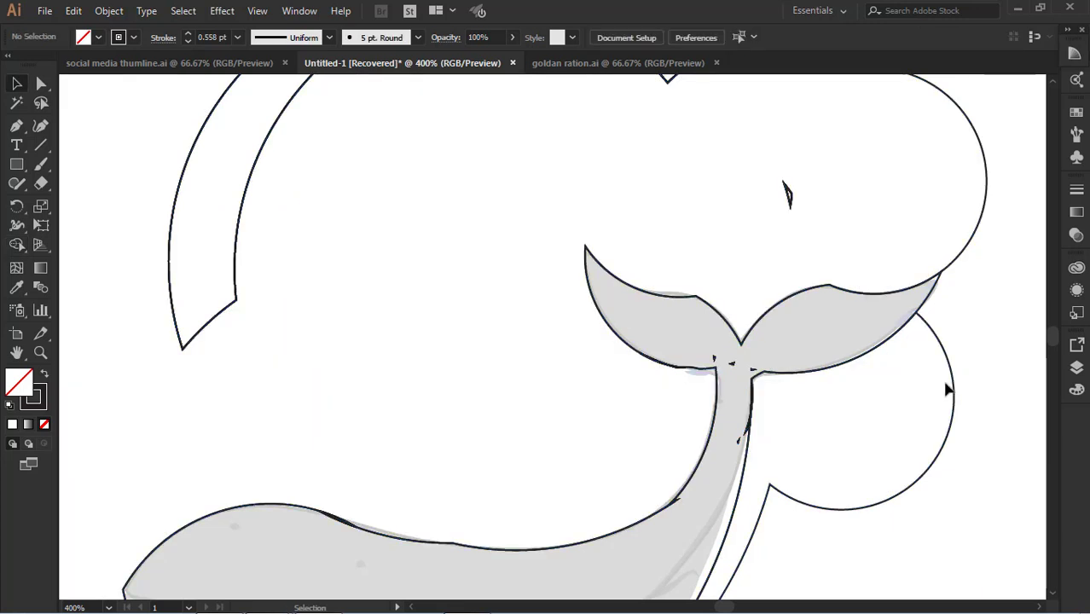
left_click(953, 380)
key("Delete")
left_click_drag(702, 386, 682, 128)
left_click_drag(396, 193, 591, 492)
Delete the crescent and the large ring outlines left over around the whale
left_click(422, 225)
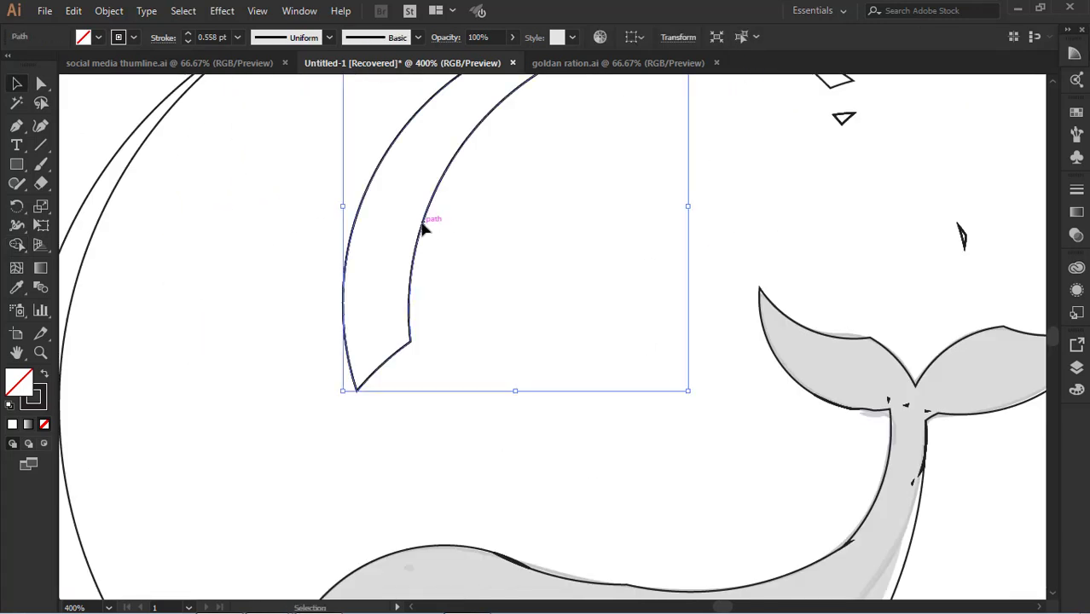
key("Delete")
scroll(422, 227, "up", 3)
key("ctrl+minus")
left_click(522, 294)
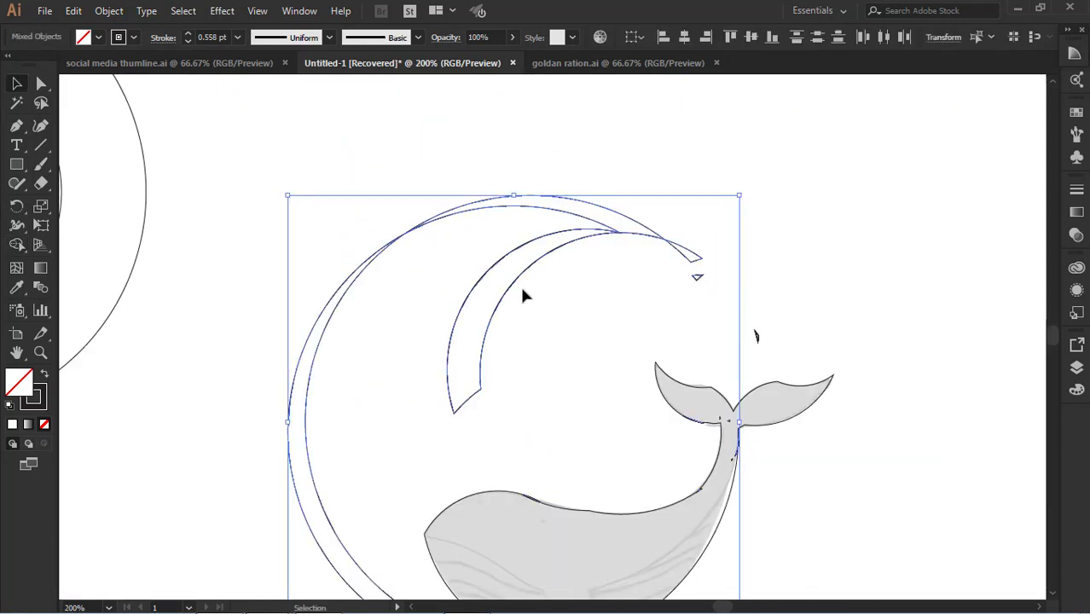
key("Delete")
scroll(523, 294, "down", 3)
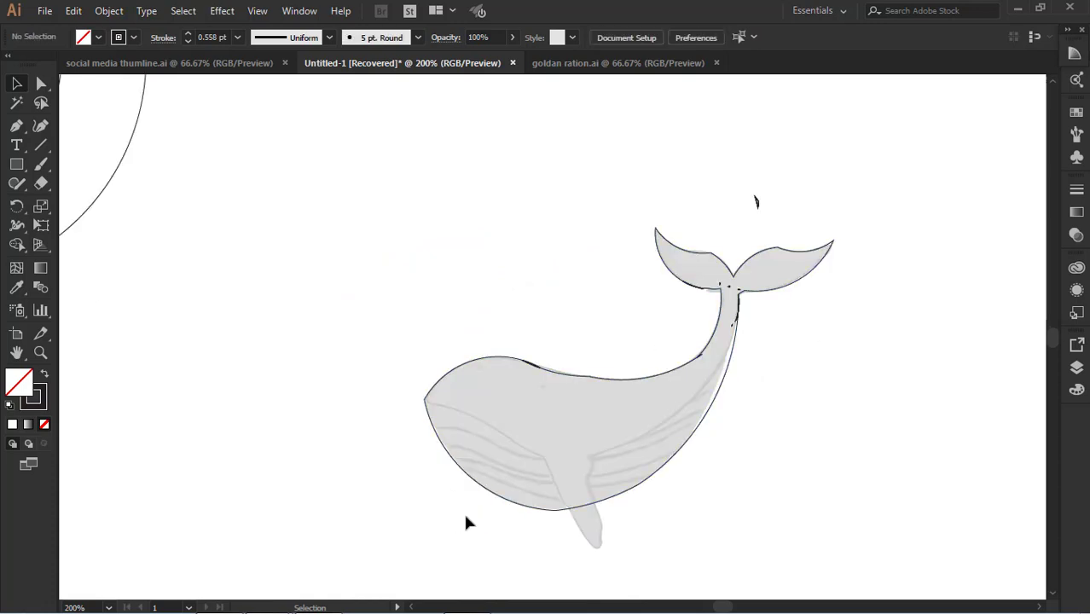
Copy the outermost concentric circle over the whale so its lower arc crosses the body from the jaw to the tail stem
left_click(771, 346)
key("ctrl+plus")
key("ctrl+plus")
left_click_drag(631, 484, 737, 310)
key("ctrl+minus")
key("ctrl+minus")
left_click_drag(616, 277, 493, 241)
left_click_drag(562, 233, 685, 416)
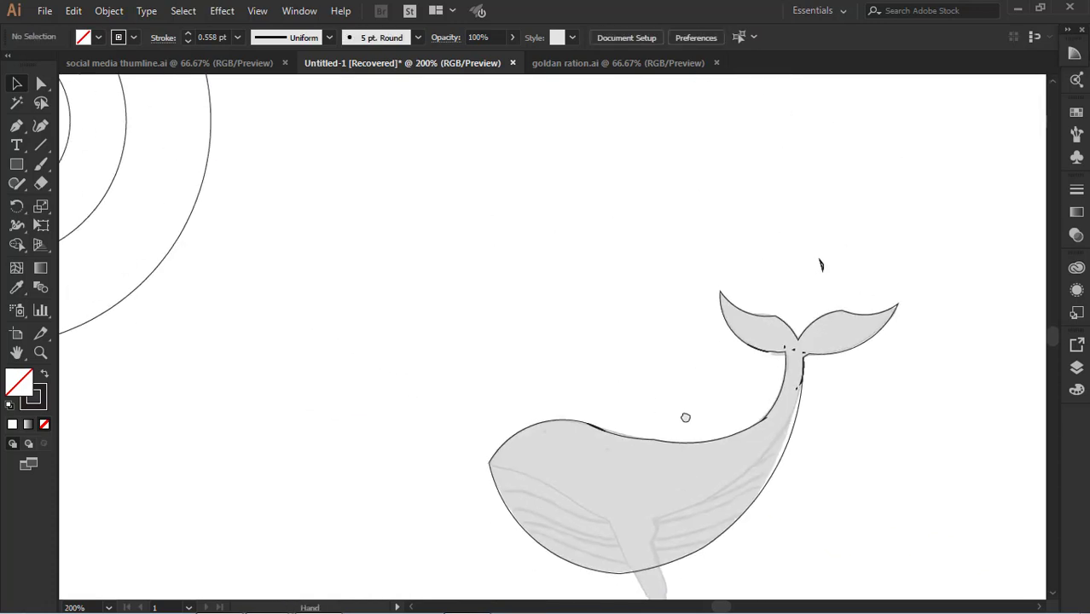
left_click_drag(115, 177, 794, 423)
key("ctrl+z")
left_click_drag(186, 220, 797, 404)
left_click(863, 443)
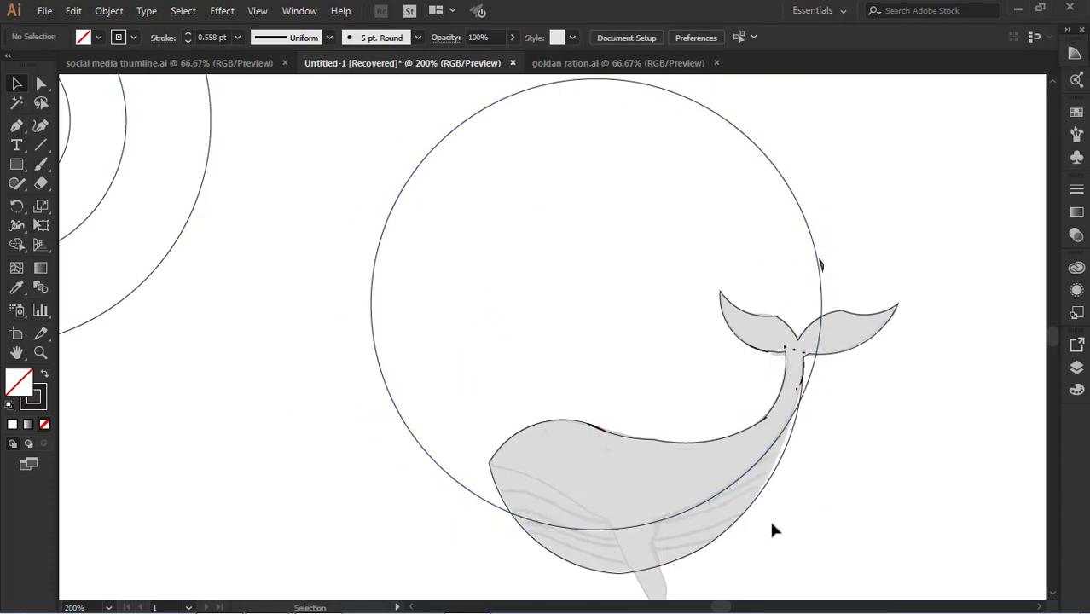
scroll(798, 490, "down", 3)
scroll(740, 471, "down", 1)
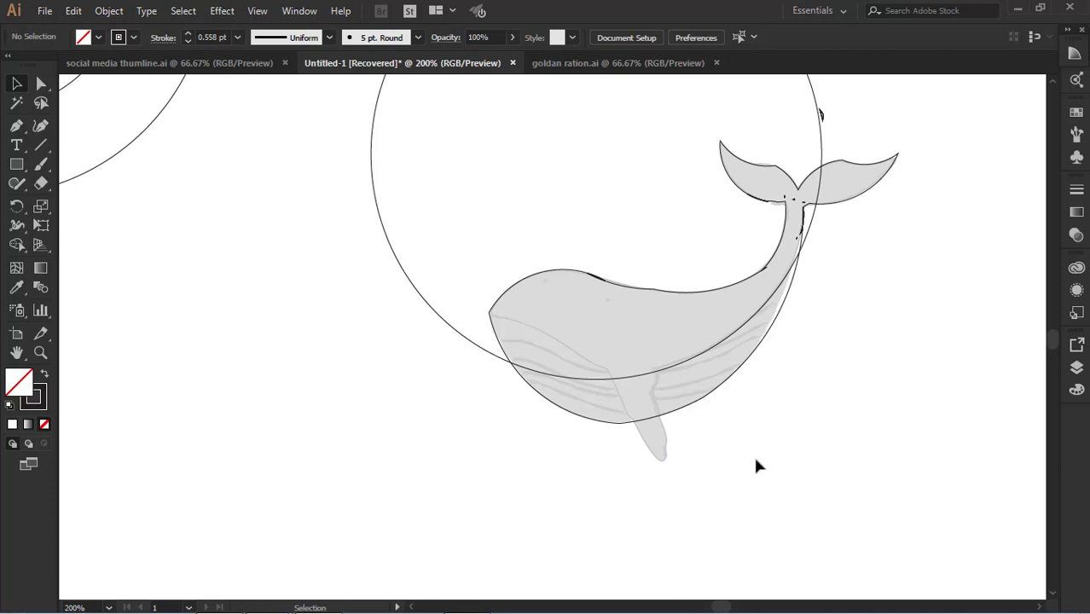
Place a copy of the 176.093 px circle below the head so its upper arc starts at the whale's snout
left_click_drag(575, 341, 755, 445)
left_click_drag(214, 206, 440, 474)
left_click_drag(550, 451, 455, 281)
left_click(461, 276)
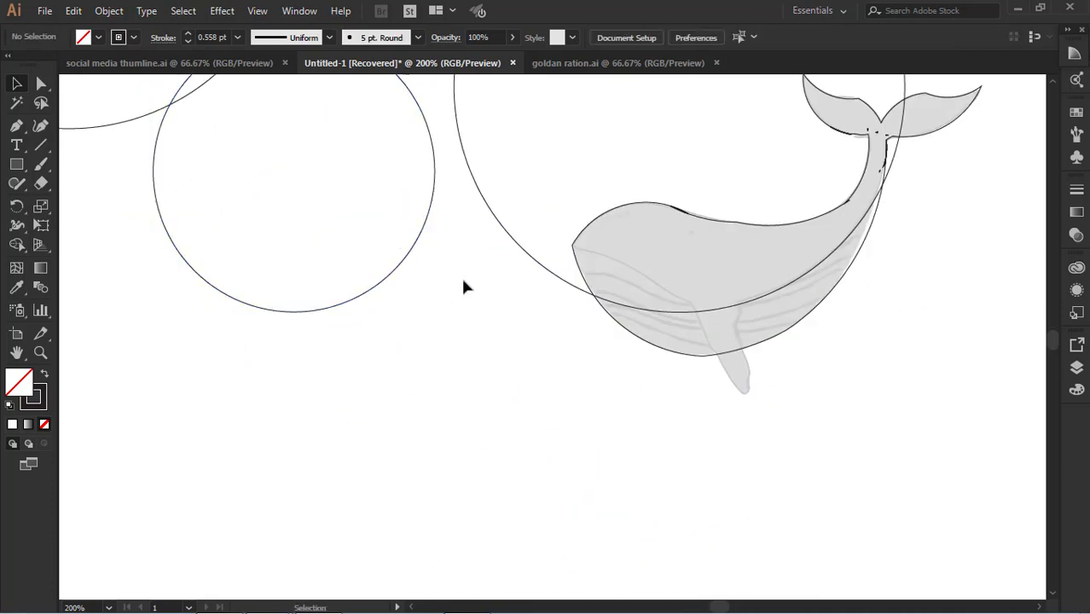
left_click_drag(416, 241, 678, 456)
scroll(798, 448, "up", 3)
left_click_drag(457, 315, 377, 273)
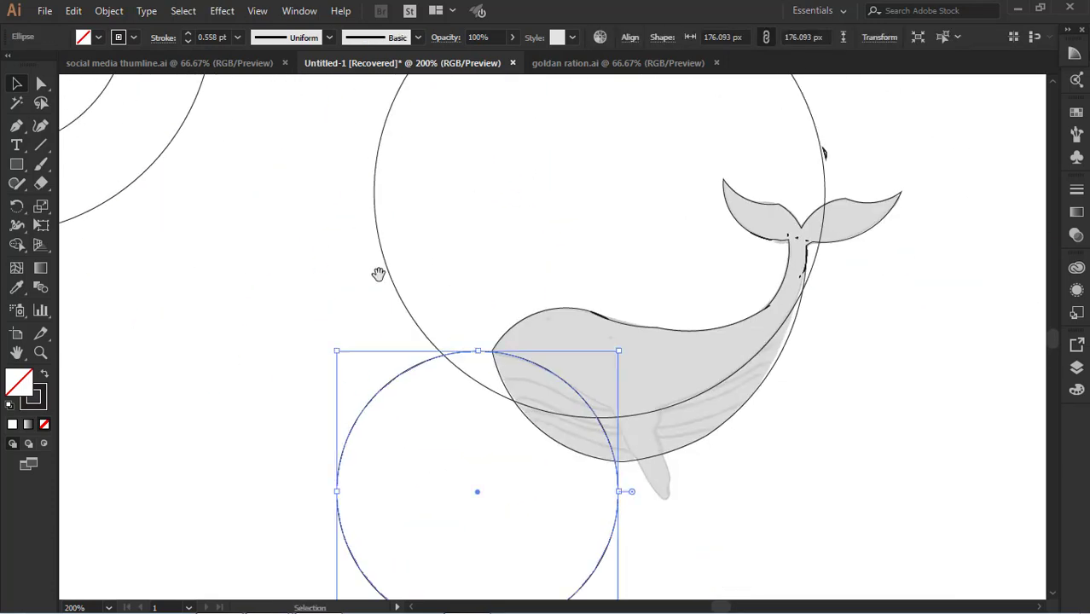
Place a 105.907 px circle copy beneath the front belly, with its upper arc crossing the throat toward the flipper
left_click(297, 260)
left_click_drag(277, 257, 458, 348)
left_click_drag(226, 174, 785, 592)
left_click_drag(886, 525, 620, 440)
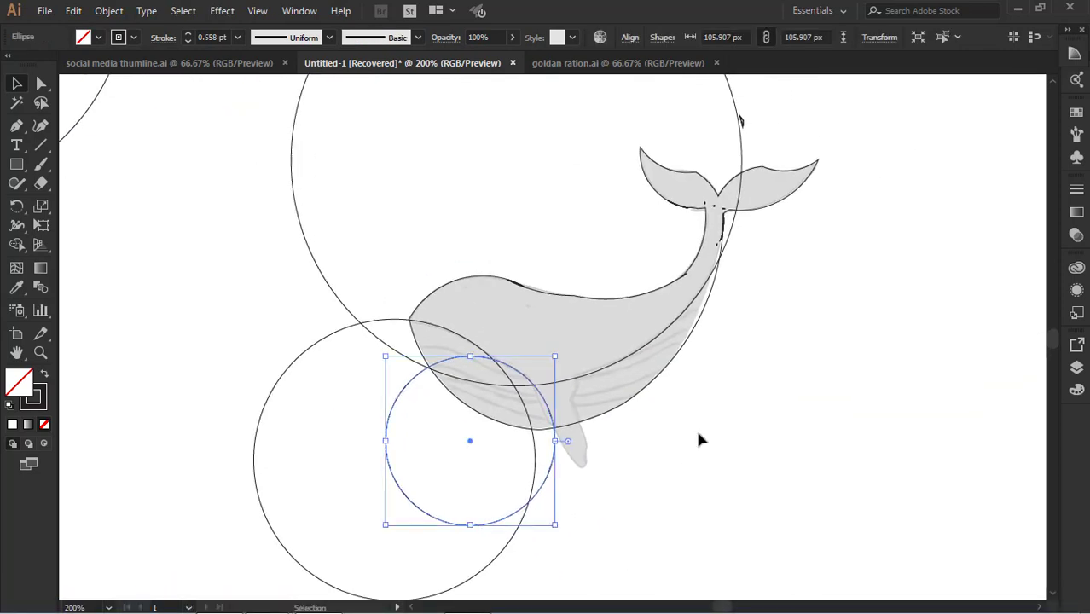
left_click(698, 433)
Place two overlapping copies of the 176.093 px circle over the rear belly beside the flipper
left_click_drag(554, 365, 742, 411)
scroll(384, 323, "right", 4)
scroll(382, 323, "left", 3)
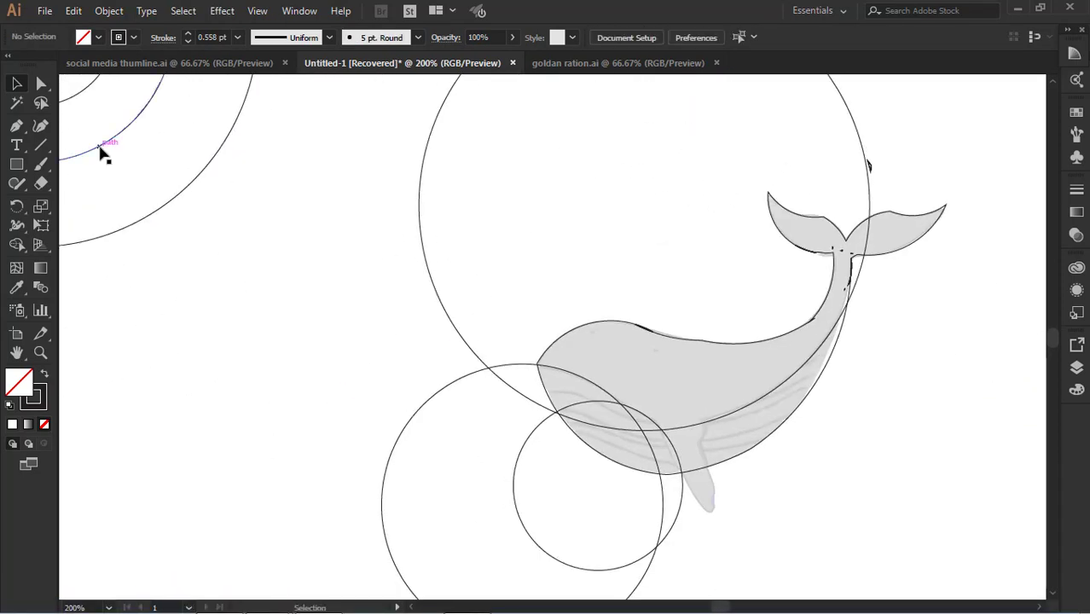
left_click_drag(100, 146, 870, 539)
left_click_drag(523, 316, 694, 387)
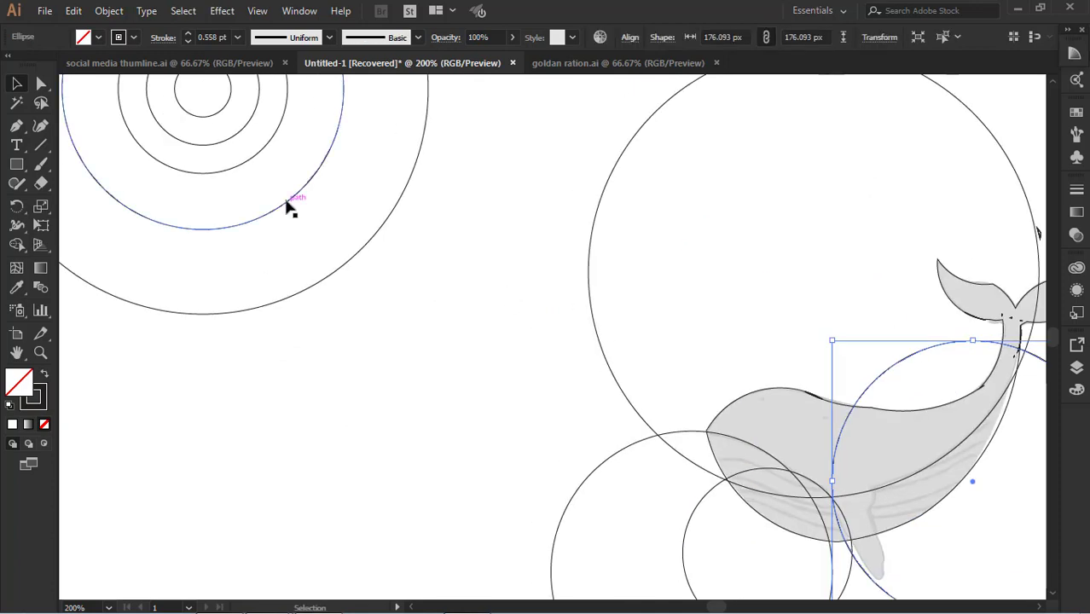
left_click_drag(284, 205, 998, 546)
left_click_drag(959, 524, 719, 416)
Align the outer 176.093 px circle copy with the flipper's right edge
left_click(766, 472)
left_click_drag(803, 499, 837, 516)
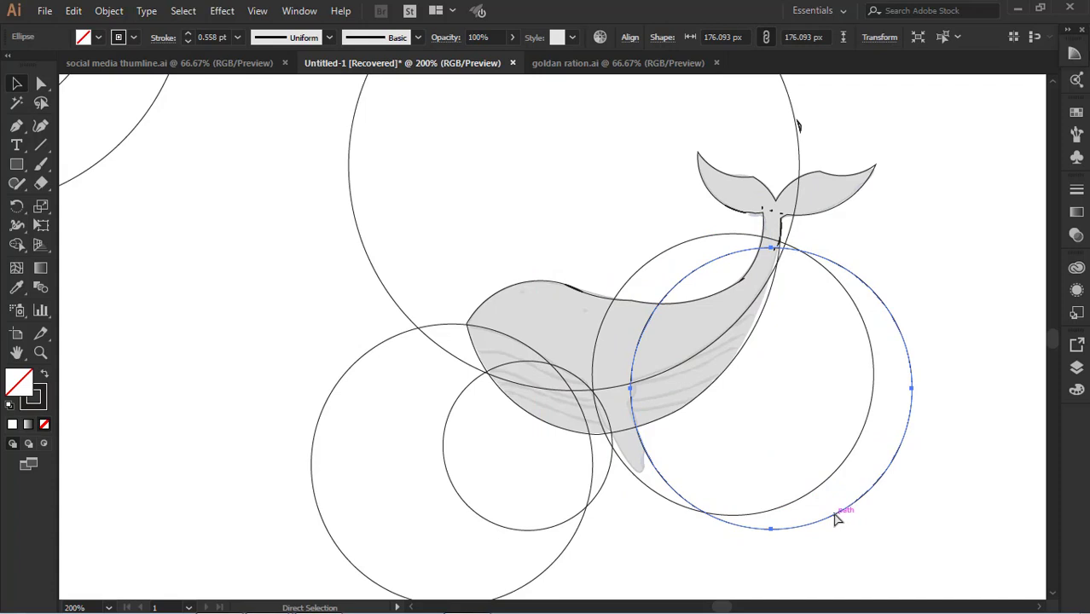
left_click(810, 534)
left_click_drag(770, 529, 765, 528)
left_click(825, 465)
left_click(873, 395)
left_click(907, 380)
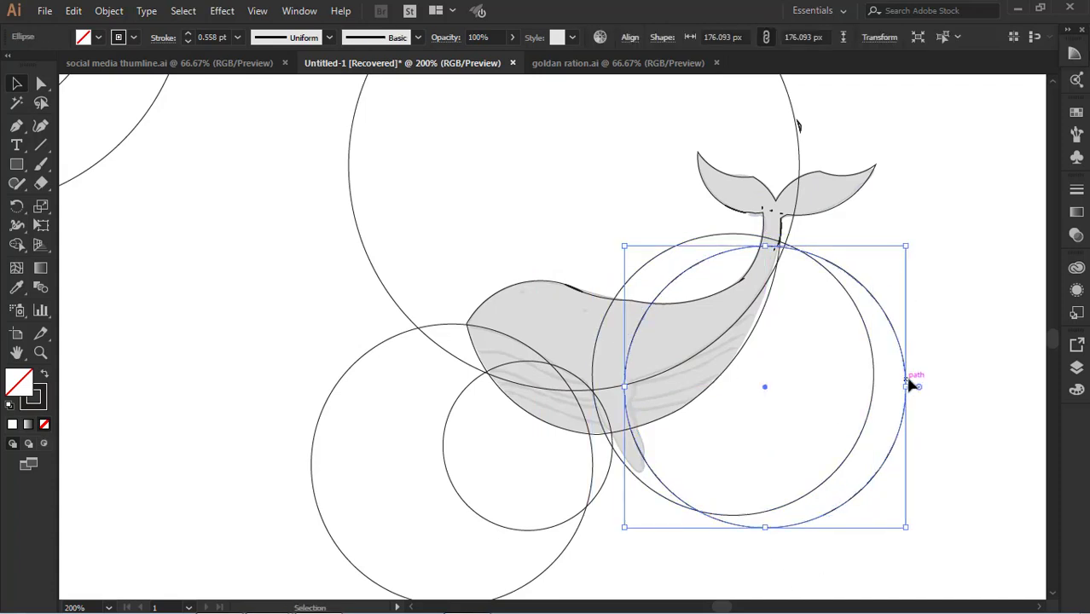
left_click(881, 414)
Nudge the inner 176.093 px circle copy left and upward to follow the flipper's left edge
left_click(863, 414)
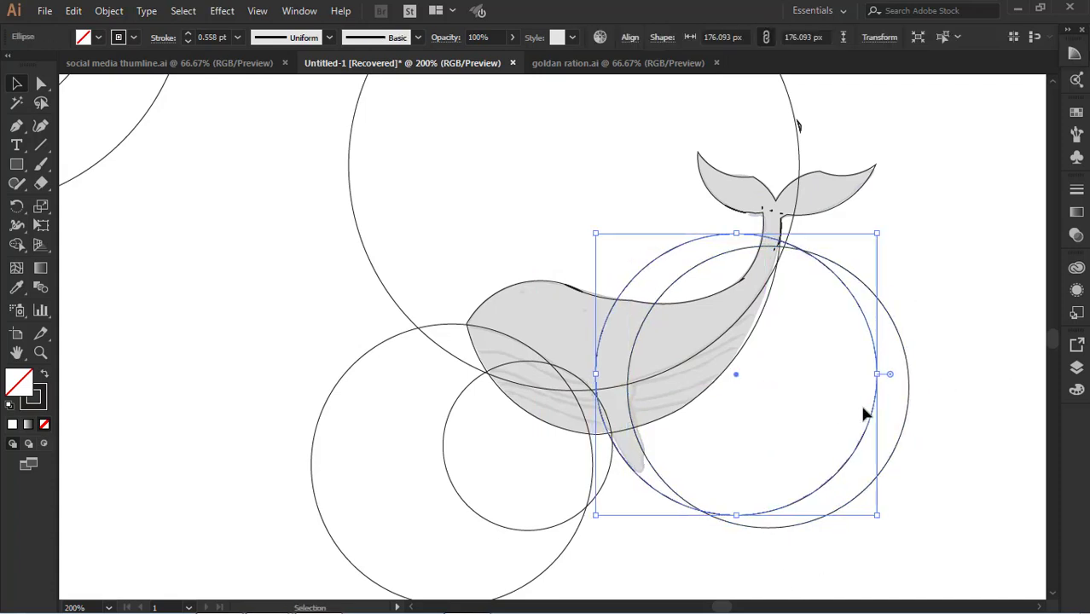
key("Left")
key("Left")
key("Left")
key("Up")
key("Up")
key("Up")
key("Up")
key("Up")
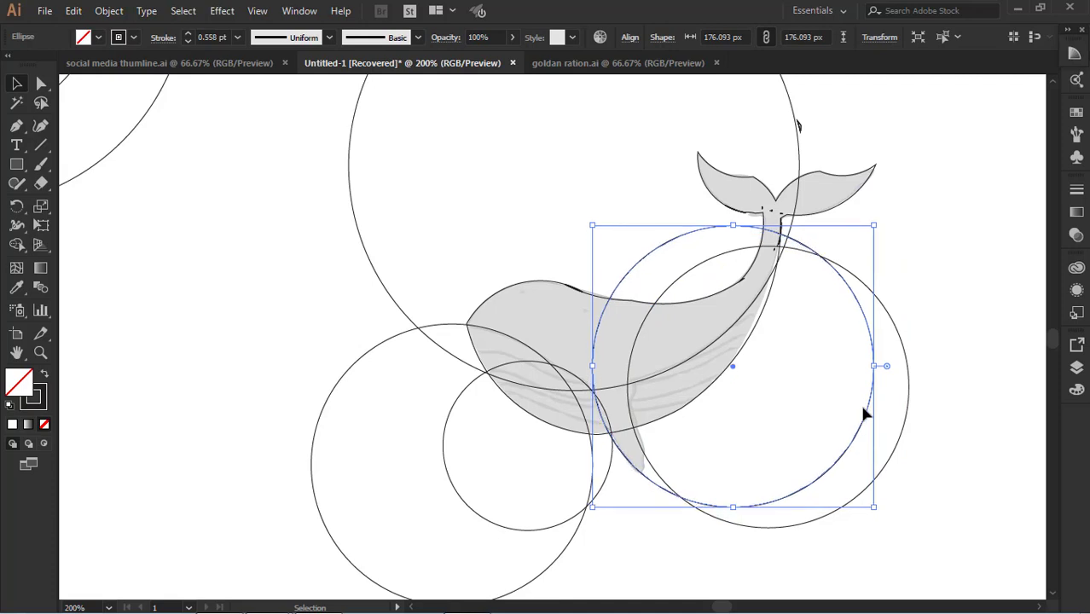
Shift the outer 176.093 px circle slightly right and down to refine the flipper's right edge
left_click(881, 428)
left_click_drag(896, 442, 889, 446)
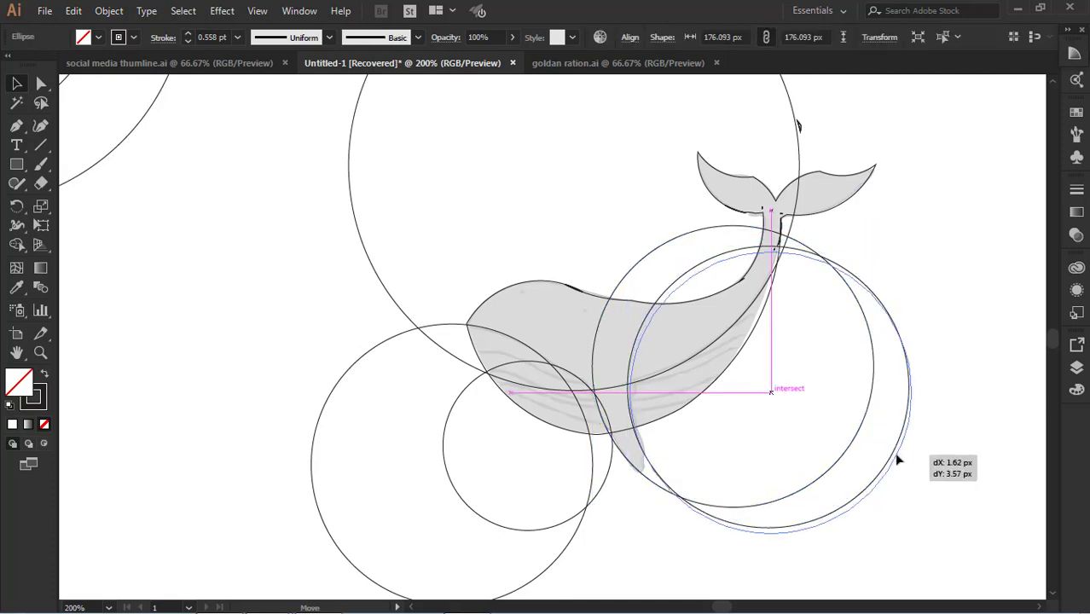
left_click_drag(895, 455, 896, 455)
Try replacing the outer 176.093 px circle with a 105.907 px circle copy against the flipper's right edge
key("Delete")
left_click_drag(606, 481, 791, 432)
left_click_drag(792, 431, 803, 503)
left_click(874, 491)
left_click(795, 368)
key("Delete")
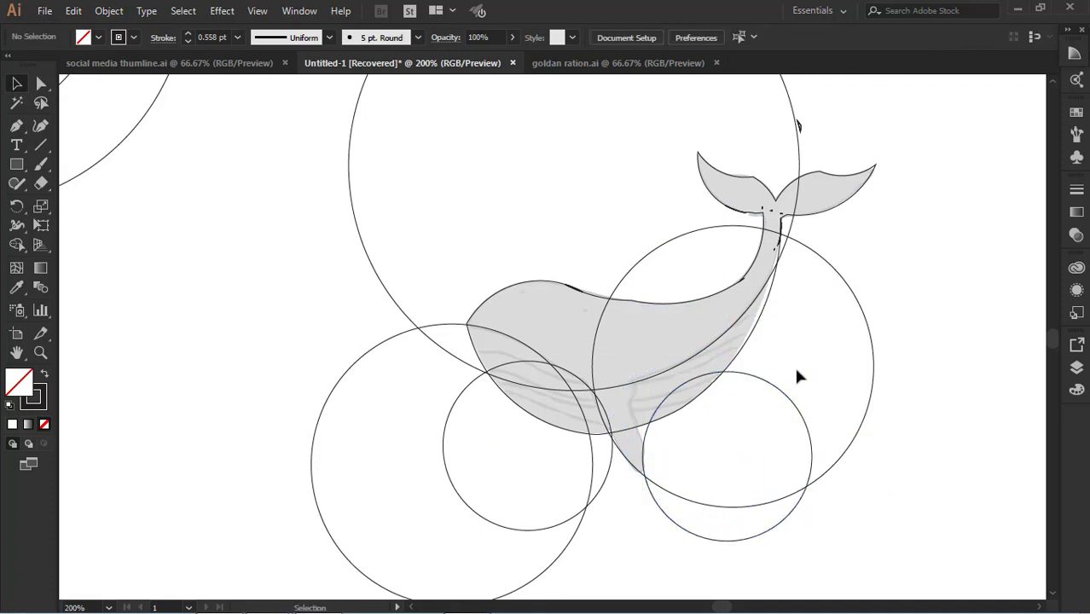
left_click(752, 376)
key("Delete")
left_click_drag(870, 399, 905, 439)
key("ctrl+z")
left_click(887, 241)
scroll(890, 252, "up", 1)
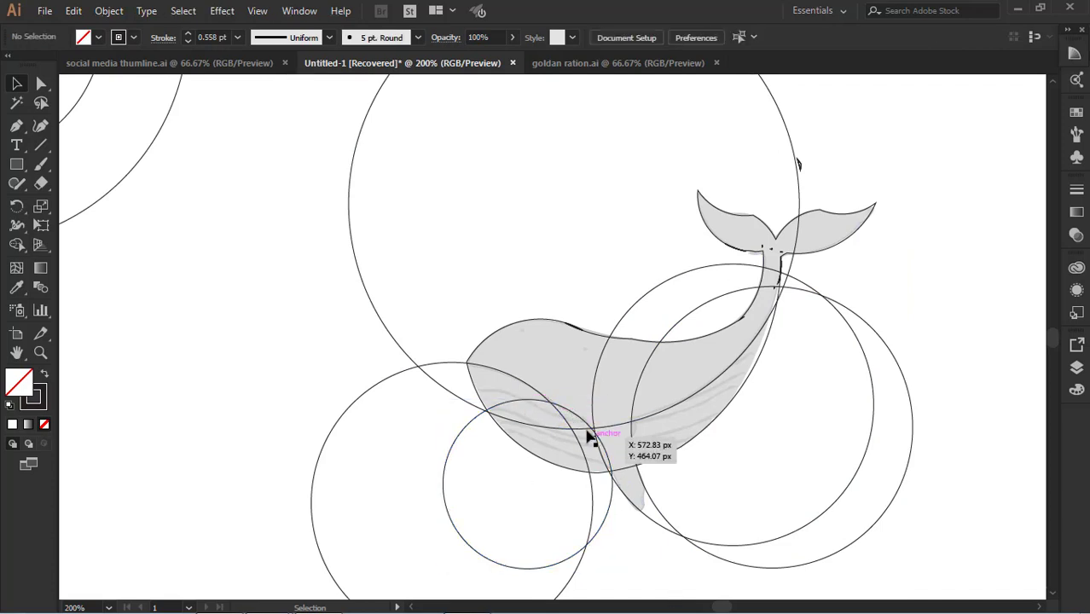
Merge the circle-divided areas of the whale's upper body with Shape Builder and combine the surplus areas outside the outline
key("ctrl+a")
left_click(16, 244)
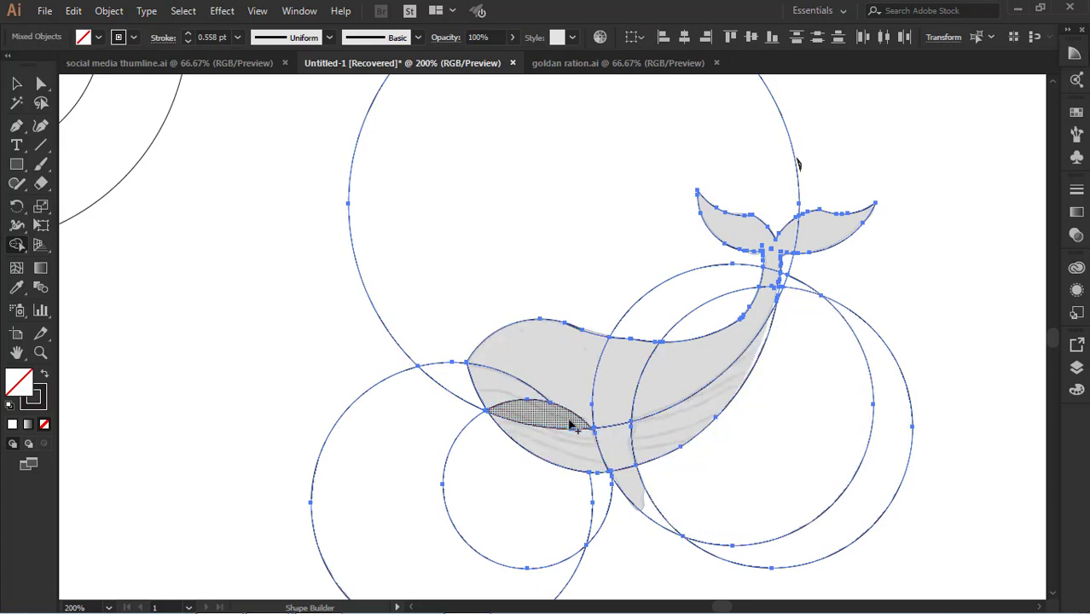
left_click_drag(699, 386, 563, 368)
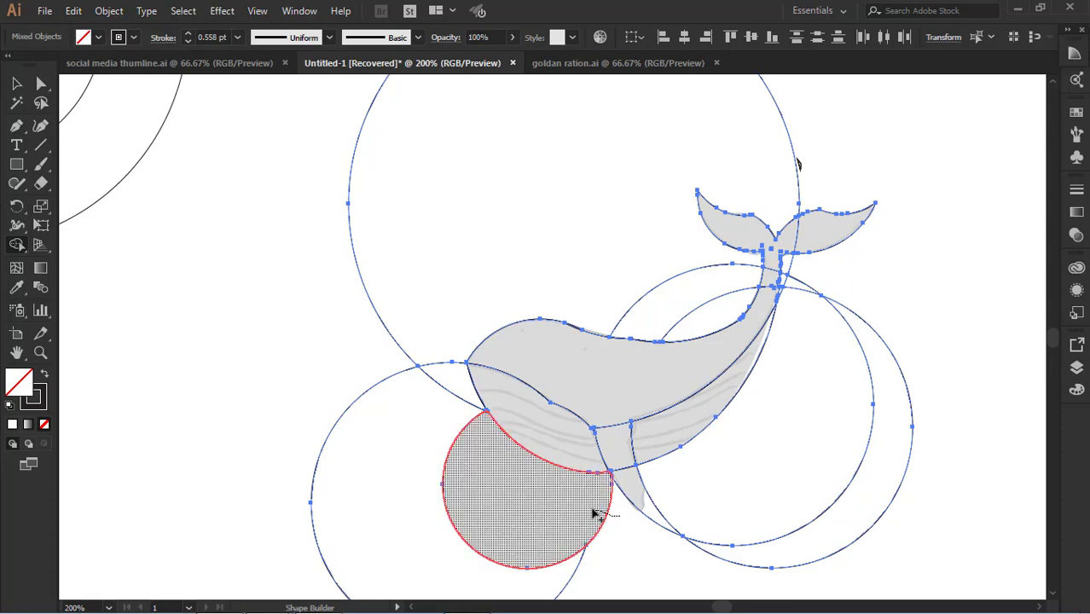
scroll(698, 358, "up", 1)
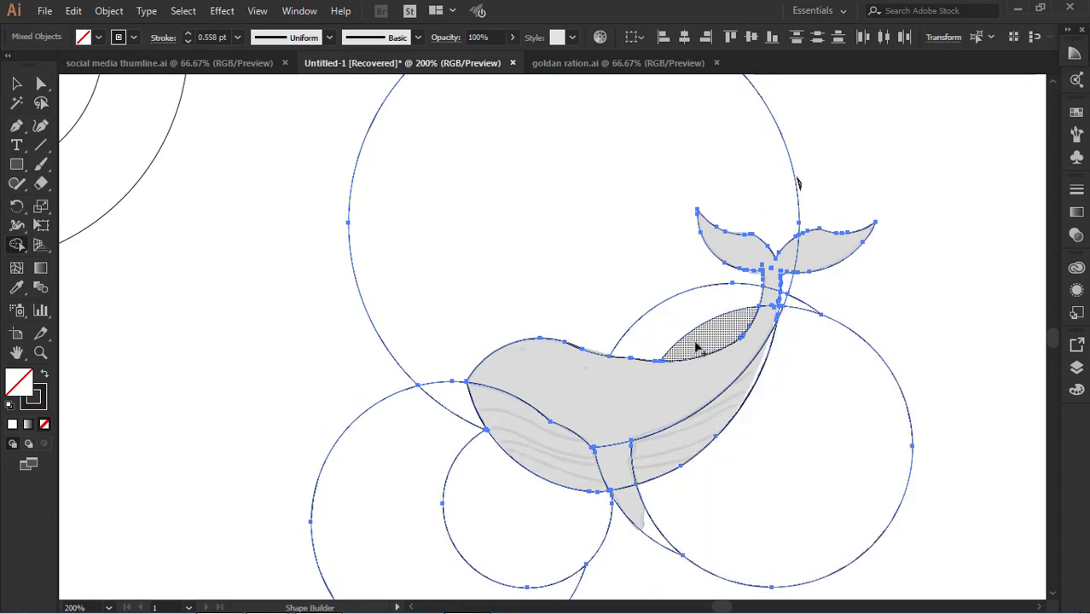
left_click(809, 360)
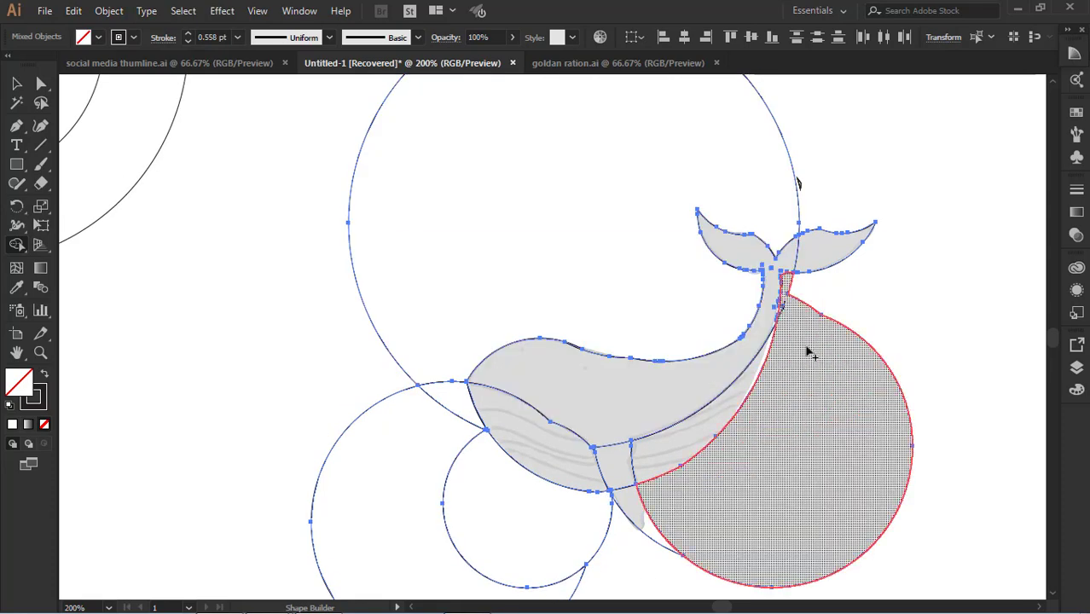
Delete the leftover circle outlines around the whale's head, belly, flipper and tail
left_click(17, 84)
left_click(224, 285)
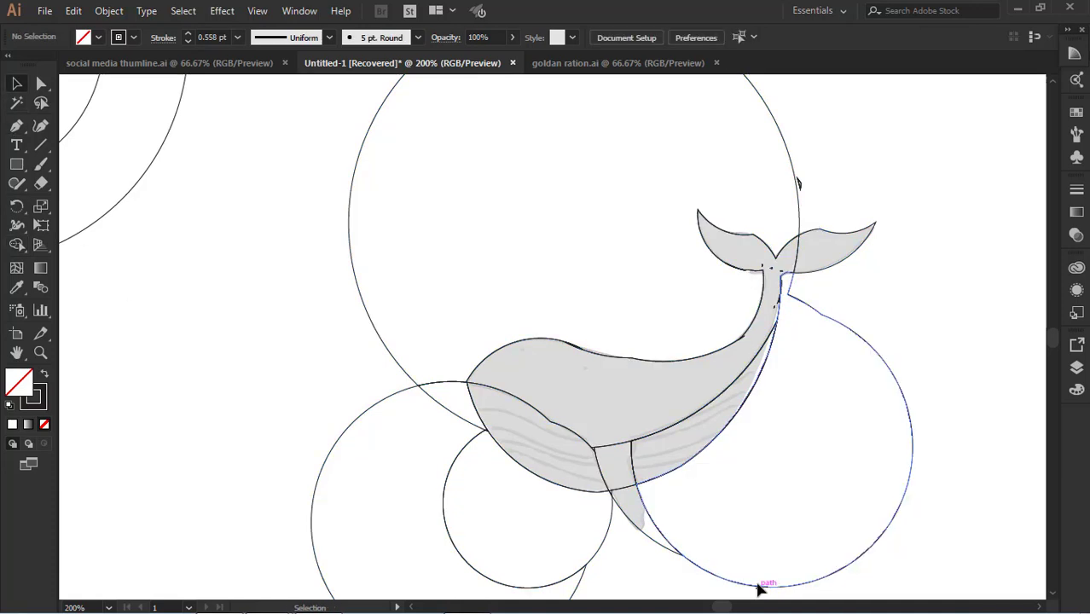
left_click(759, 589)
key("Delete")
left_click(608, 541)
key("Delete")
left_click(469, 439)
key("Delete")
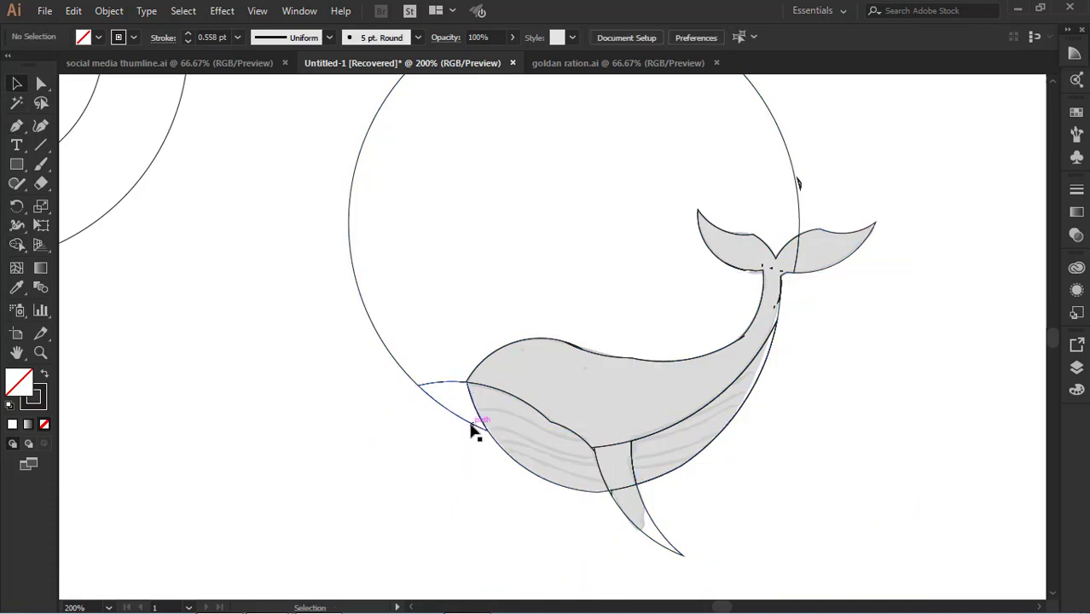
left_click(473, 429)
key("Delete")
Merge the divided right tail fin into the whale's body with Shape Builder
scroll(596, 444, "down", 1)
left_click_drag(381, 268, 760, 555)
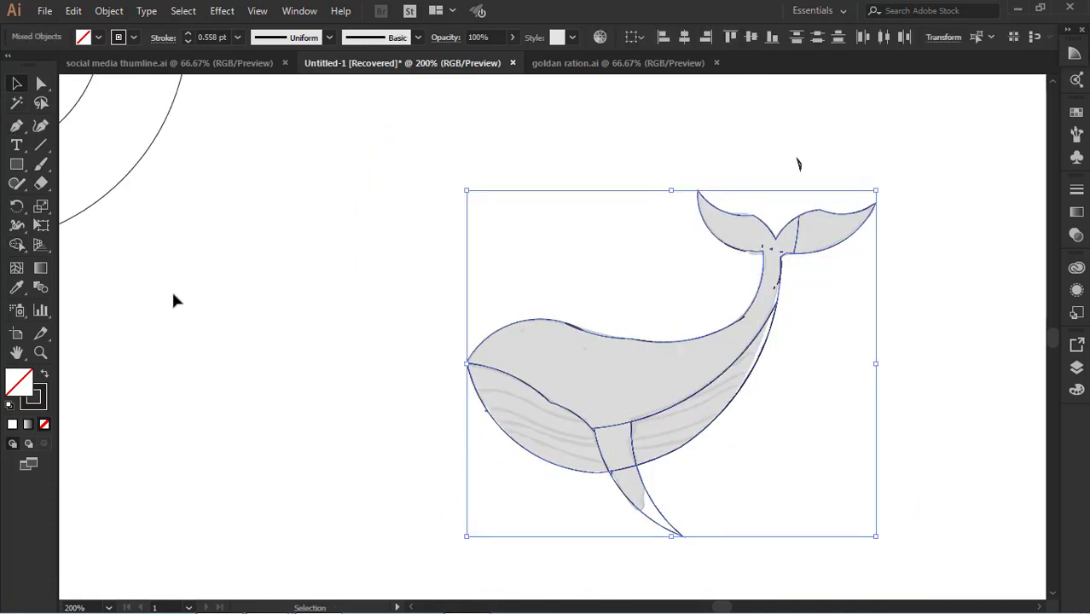
left_click(16, 245)
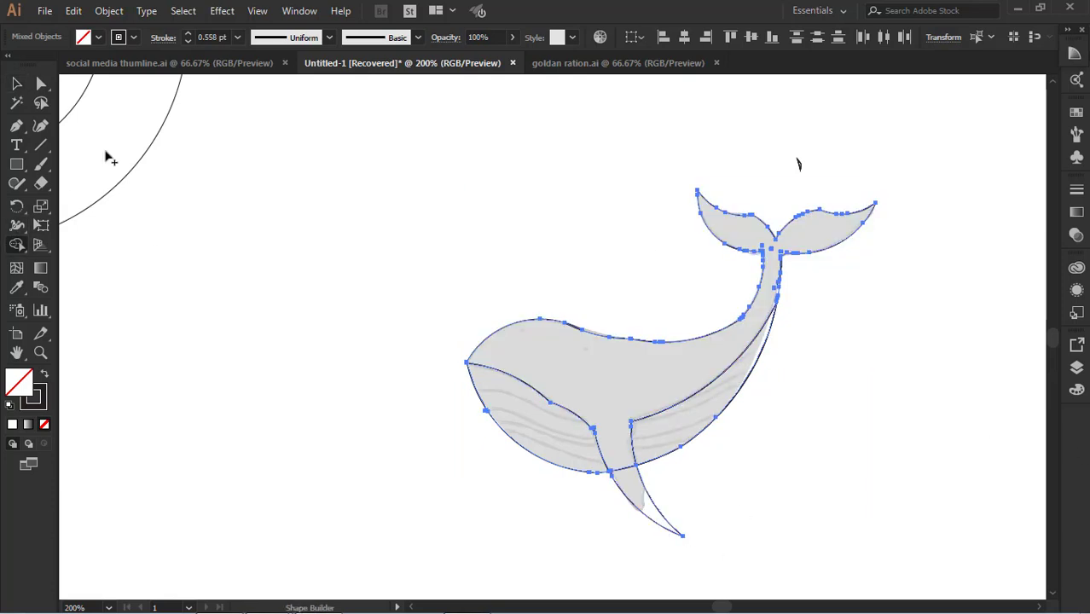
left_click(17, 83)
left_click(358, 281)
left_click_drag(632, 422, 654, 375)
key("ctrl+z")
left_click(650, 495)
left_click(632, 425, "shift")
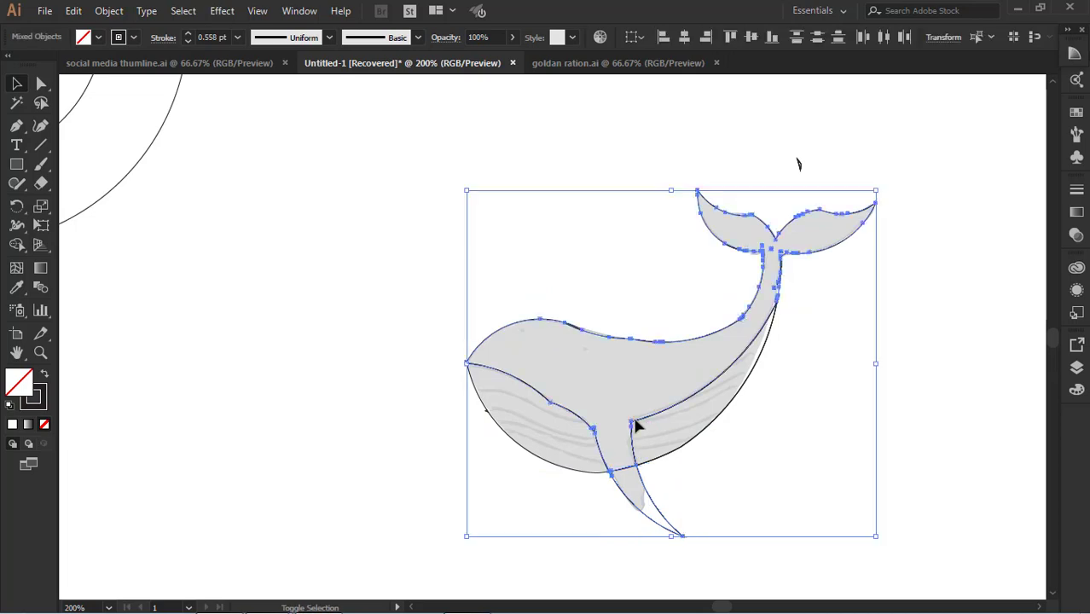
right_click(633, 423)
left_click(827, 341)
Merge the flipper's lower section with the whale's body using Shape Builder
left_click(684, 402)
left_click(652, 499, "shift")
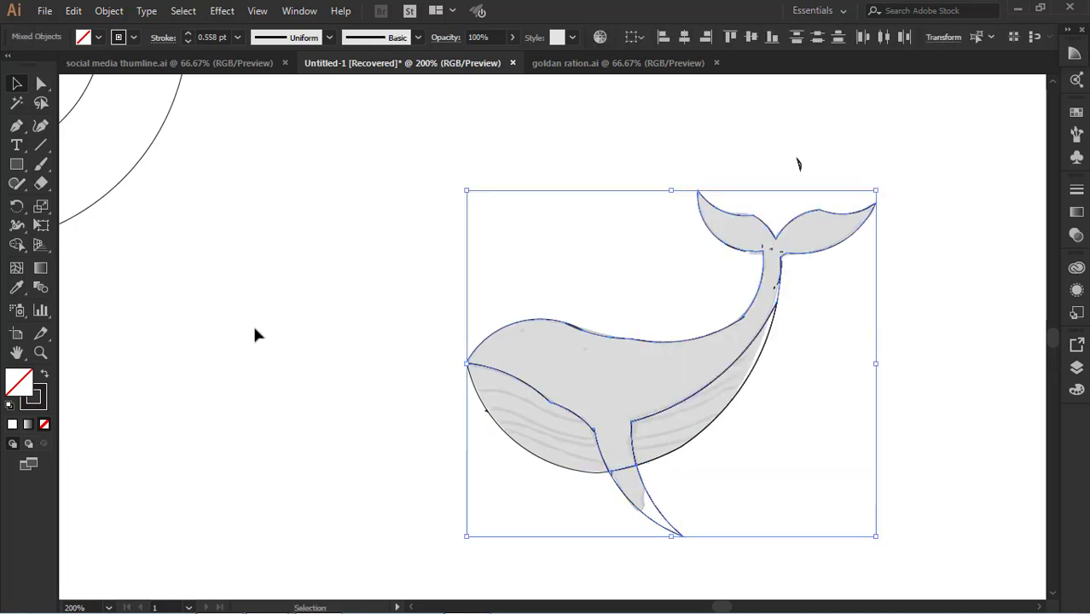
left_click(17, 245)
left_click_drag(624, 463, 633, 492)
key("v")
left_click(620, 512)
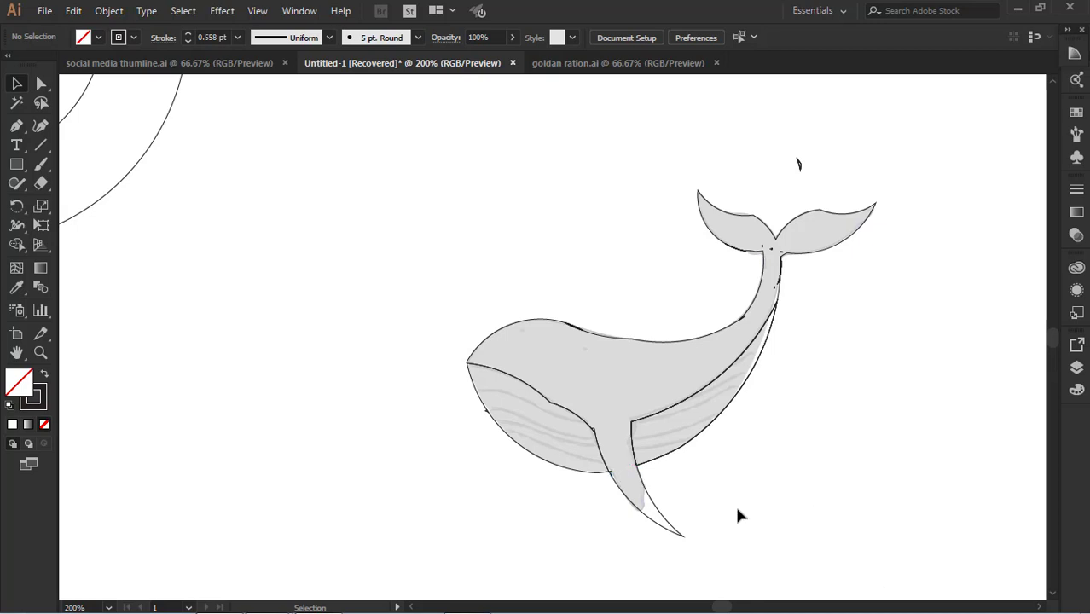
left_click_drag(422, 286, 816, 559)
key("shift+m")
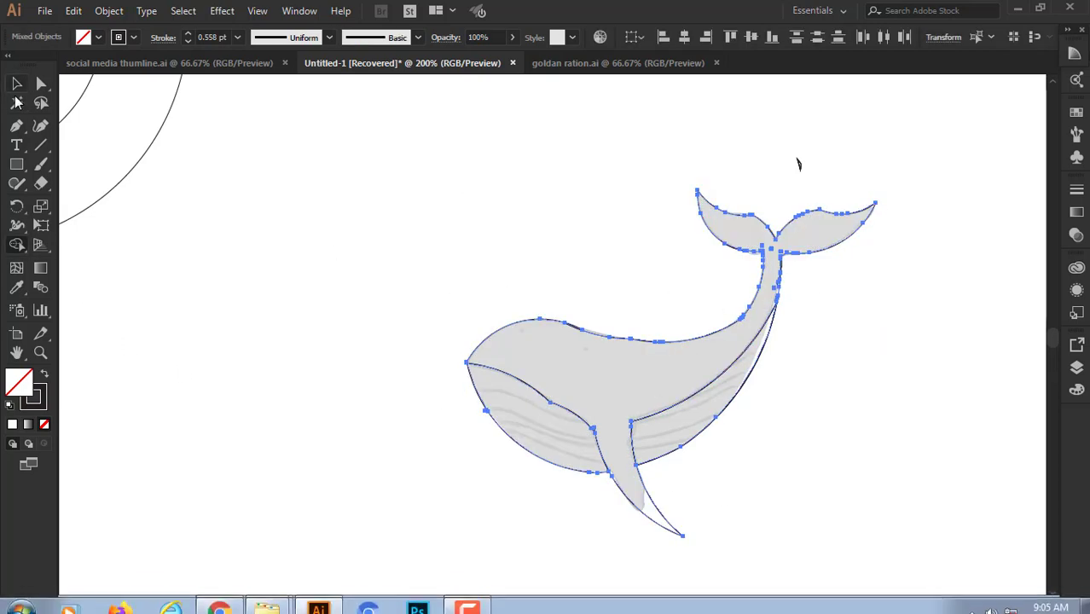
left_click(16, 83)
left_click(338, 254)
Use Shape Builder to clean up the tiny triangle where the flipper's left edge meets the belly line
key("ctrl+plus")
key("ctrl+plus")
key("ctrl+plus")
left_click_drag(721, 463, 628, 234)
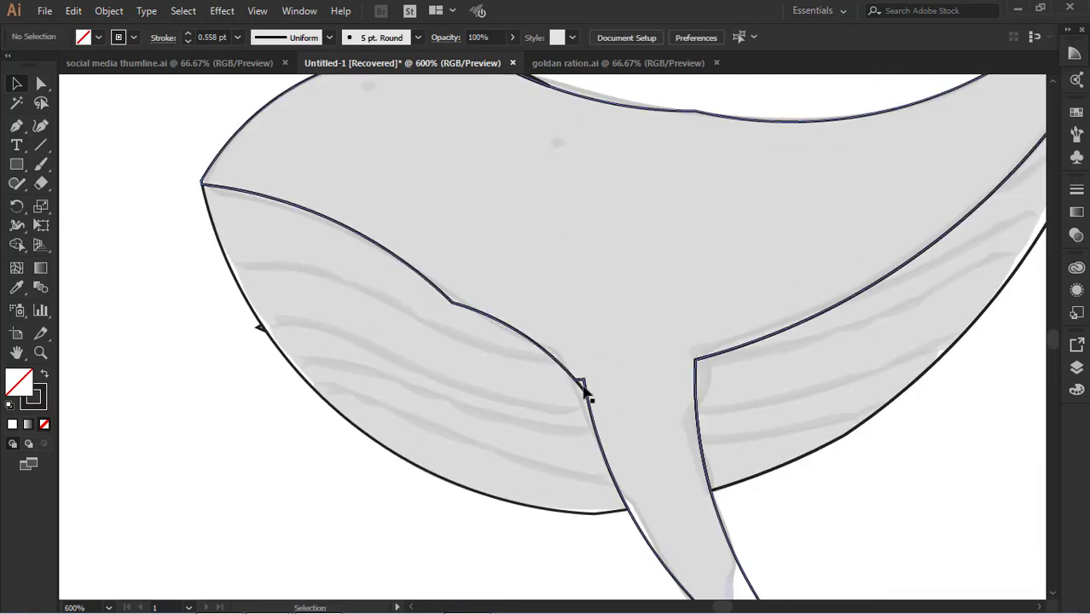
left_click_drag(586, 398, 571, 412)
key("ctrl+z")
key("ctrl+a")
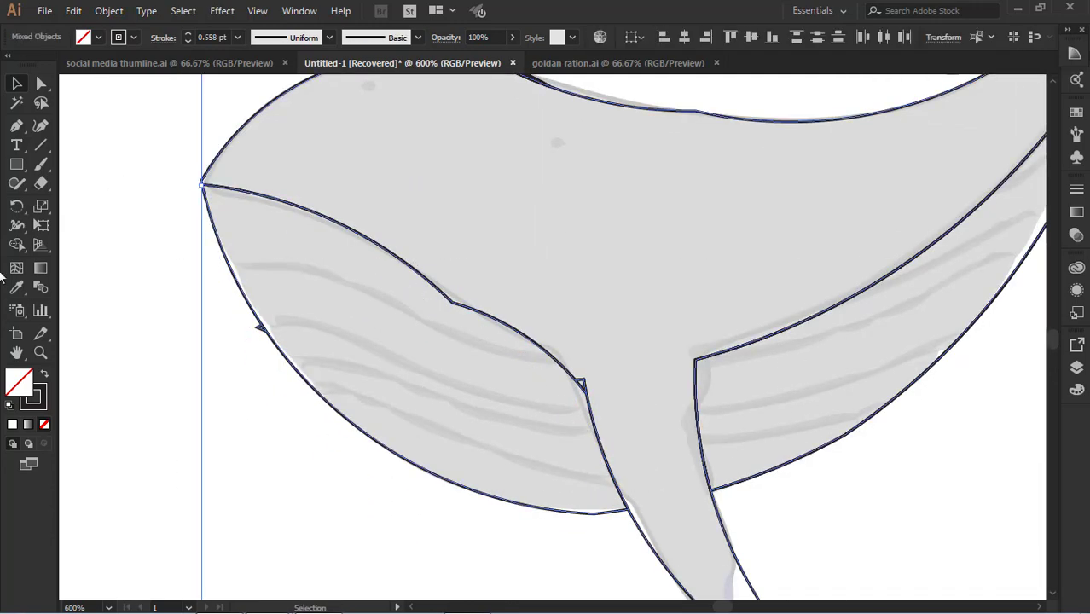
key("shift+m")
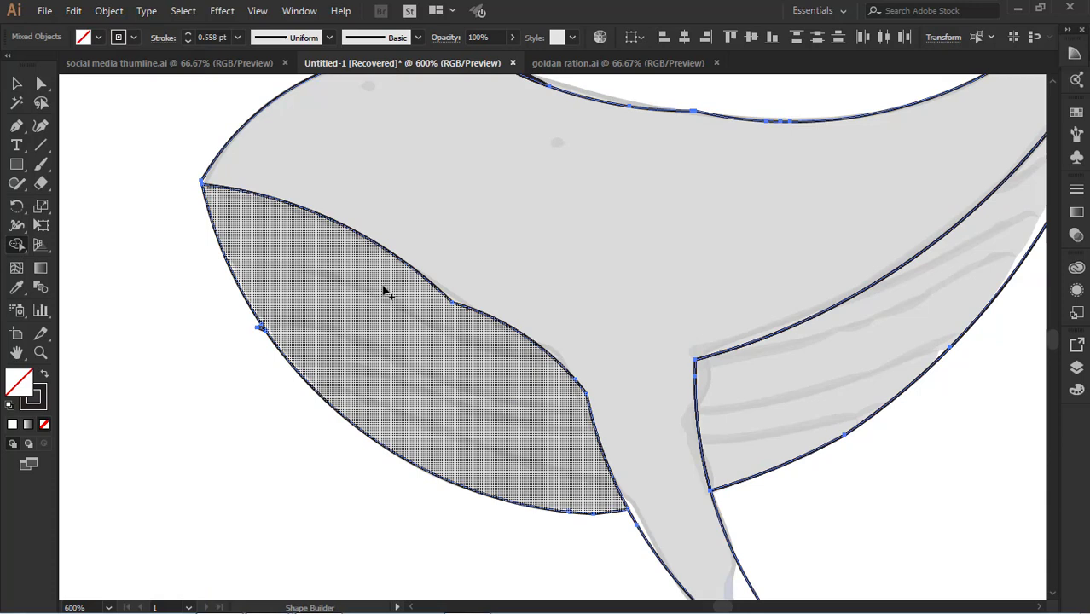
key("v")
left_click(240, 334)
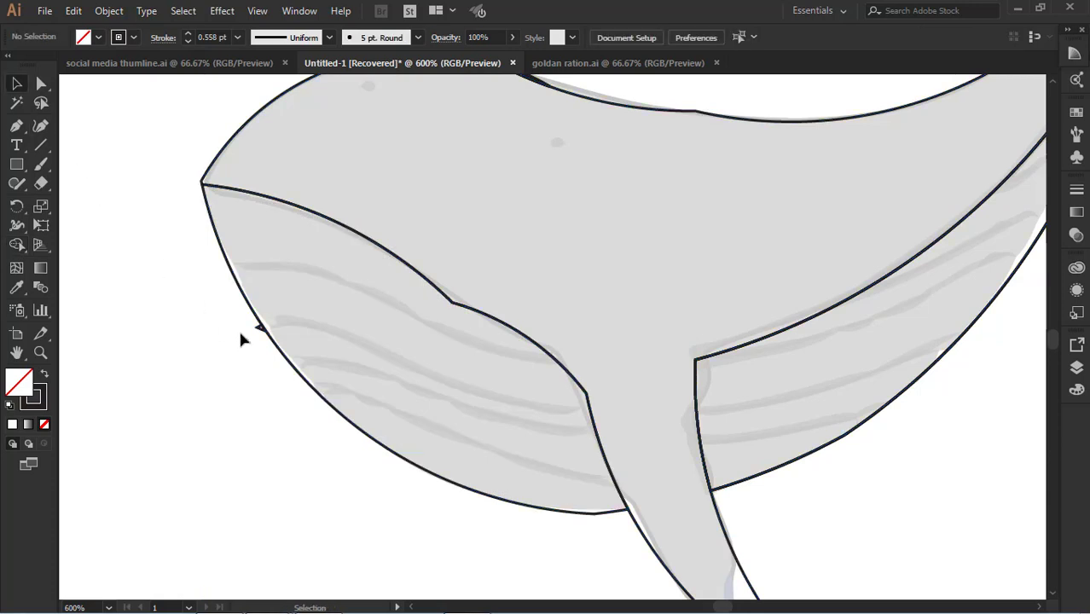
Delete the stray fragment on the belly's left edge and the thin sliver on the whale's back
left_click_drag(260, 329, 225, 342)
key("Delete")
scroll(447, 404, "up", 3)
left_click_drag(528, 214, 584, 174)
key("Delete")
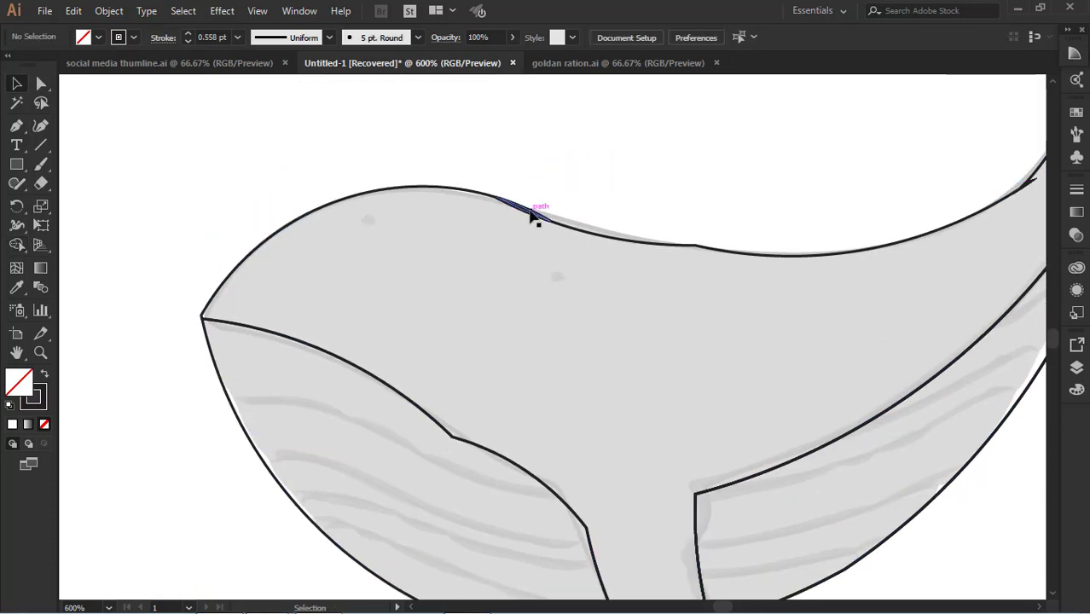
key("Delete")
scroll(505, 385, "down", 6)
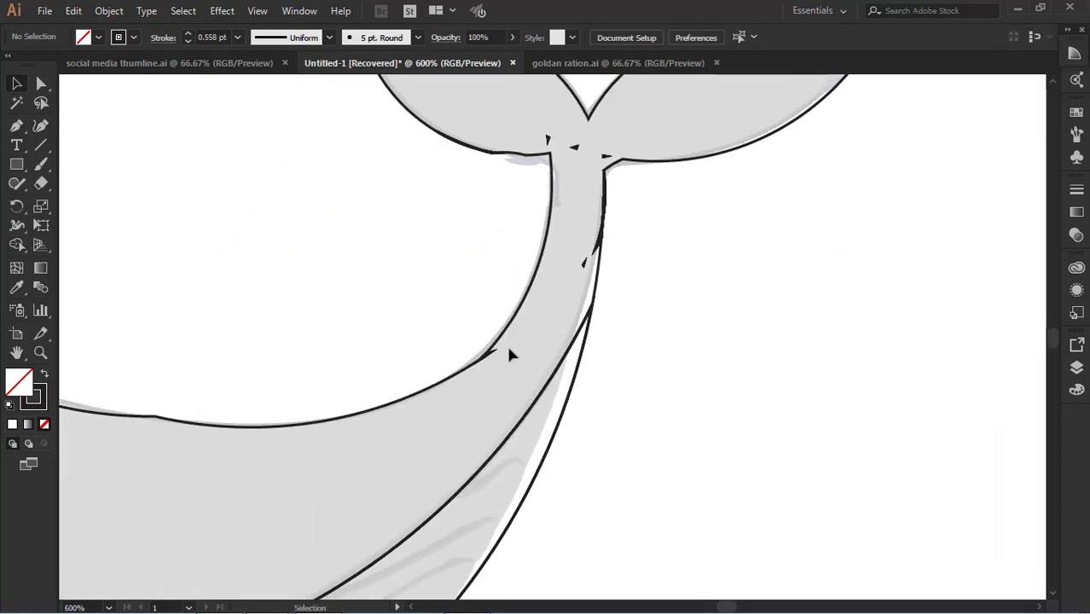
left_click(495, 357)
scroll(588, 223, "up", 2)
left_click(590, 224)
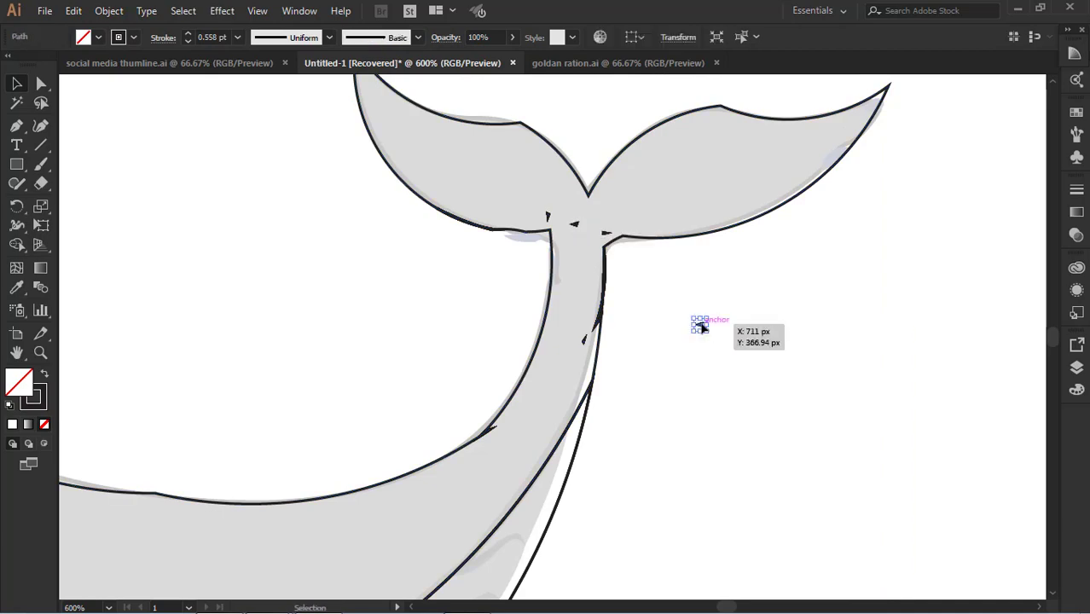
key("ctrl+z")
left_click_drag(607, 232, 682, 307)
left_click(674, 307)
key("ctrl+z")
left_click(674, 337)
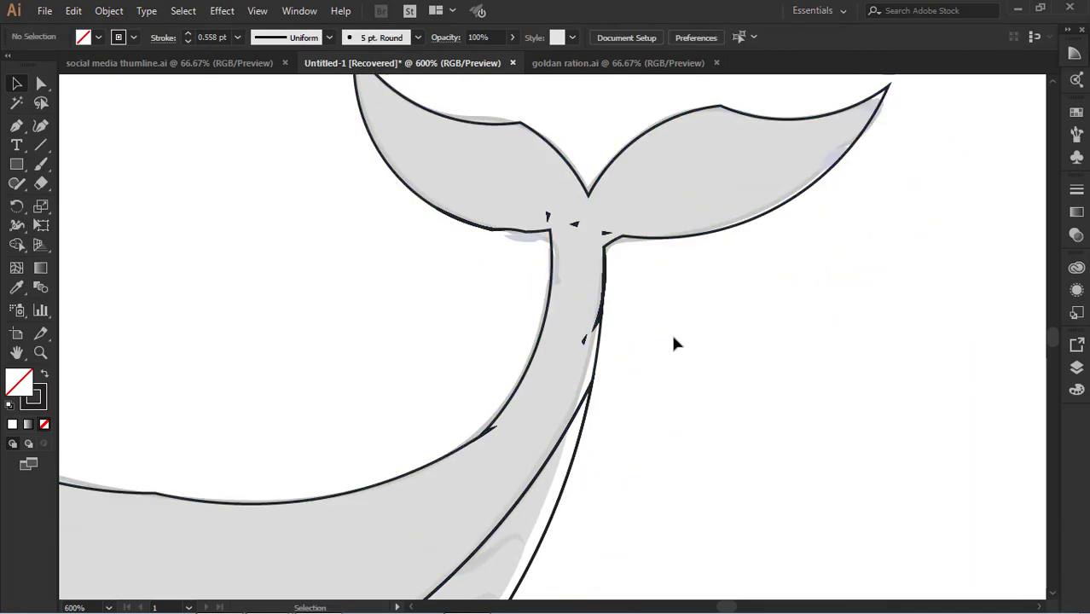
Merge the stray fragments in the middle and right of the tail junction into the body with Shape Builder
mouse_move(446, 253)
left_mouse_down()
mouse_move(686, 204)
mouse_move(582, 224)
left_mouse_up()
key("shift+m")
left_click_drag(580, 315, 583, 324)
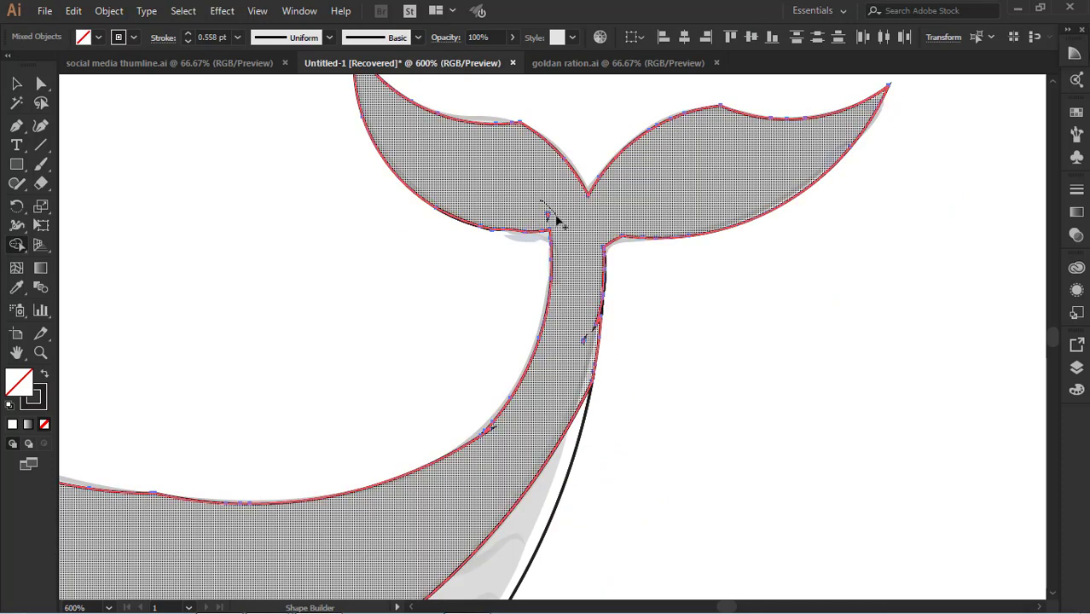
left_click_drag(581, 372, 582, 375)
scroll(637, 407, "down", 1)
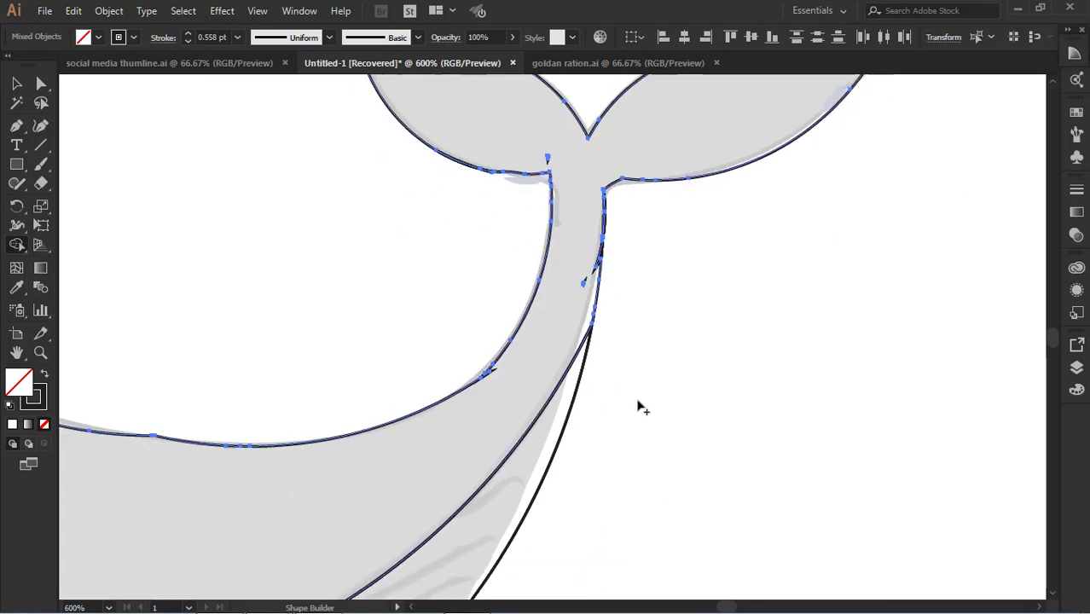
left_click(16, 84)
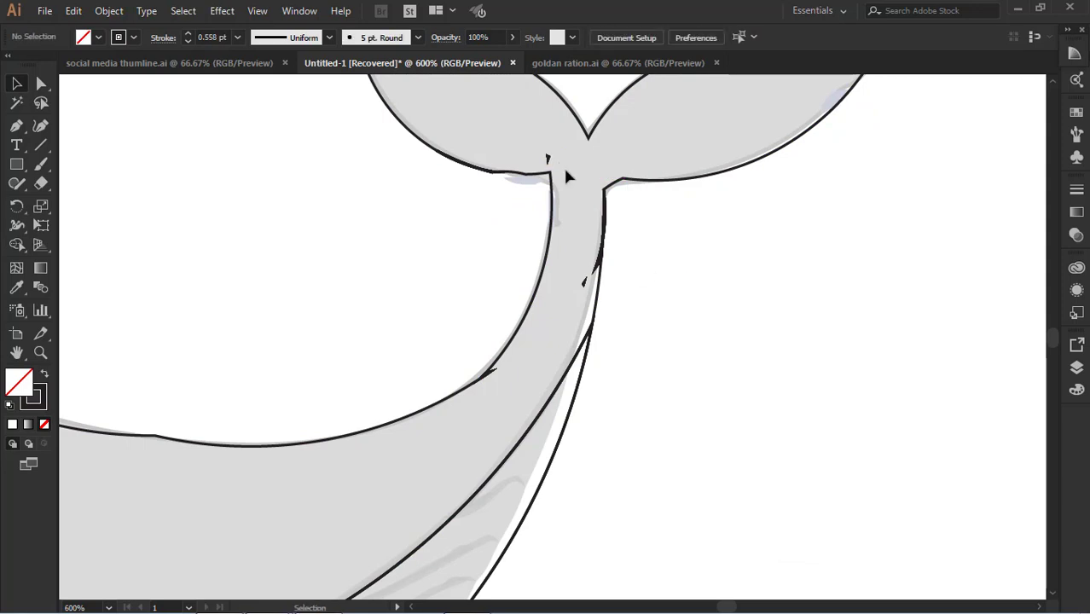
Merge the fragment at the tail junction's left into the body and delete the loose fragment lower in the tail stem
mouse_move(550, 166)
left_mouse_down()
mouse_move(648, 260)
mouse_move(550, 160)
left_mouse_up()
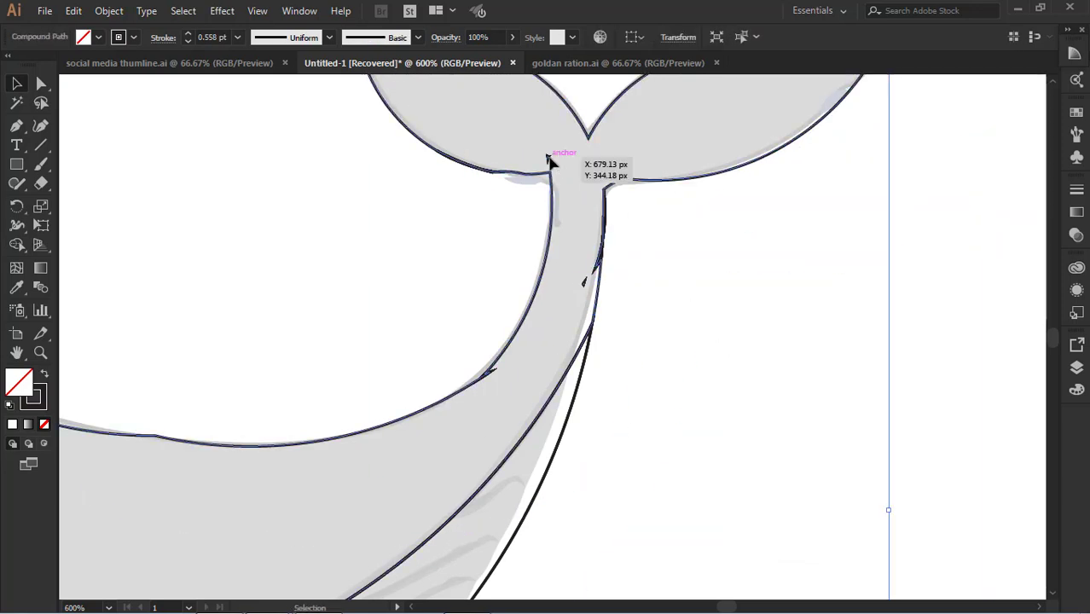
right_click(550, 160)
left_click(486, 227)
key("ctrl+a")
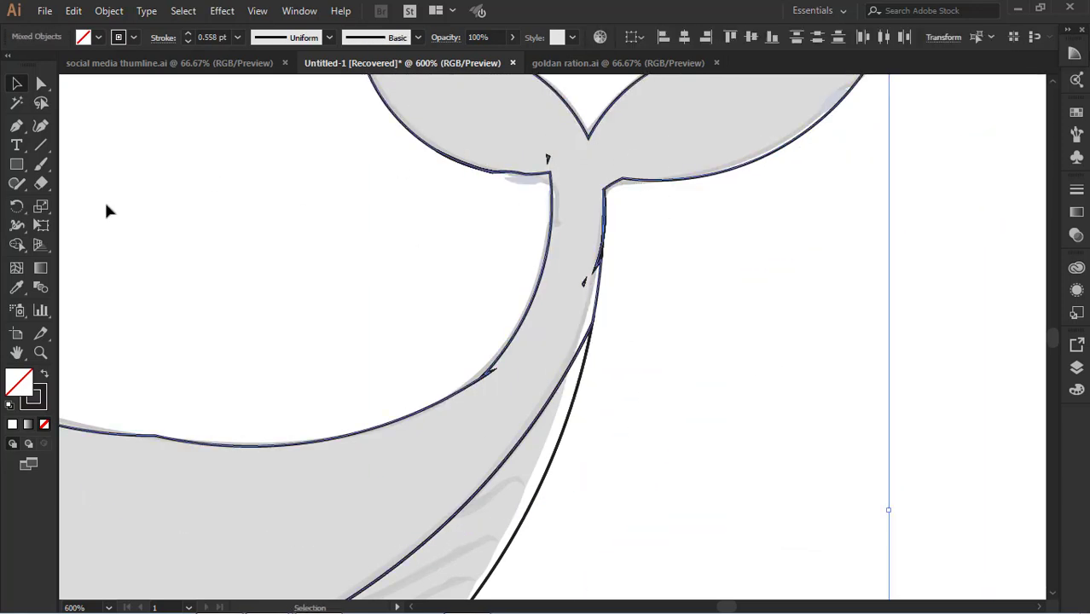
key("shift+m")
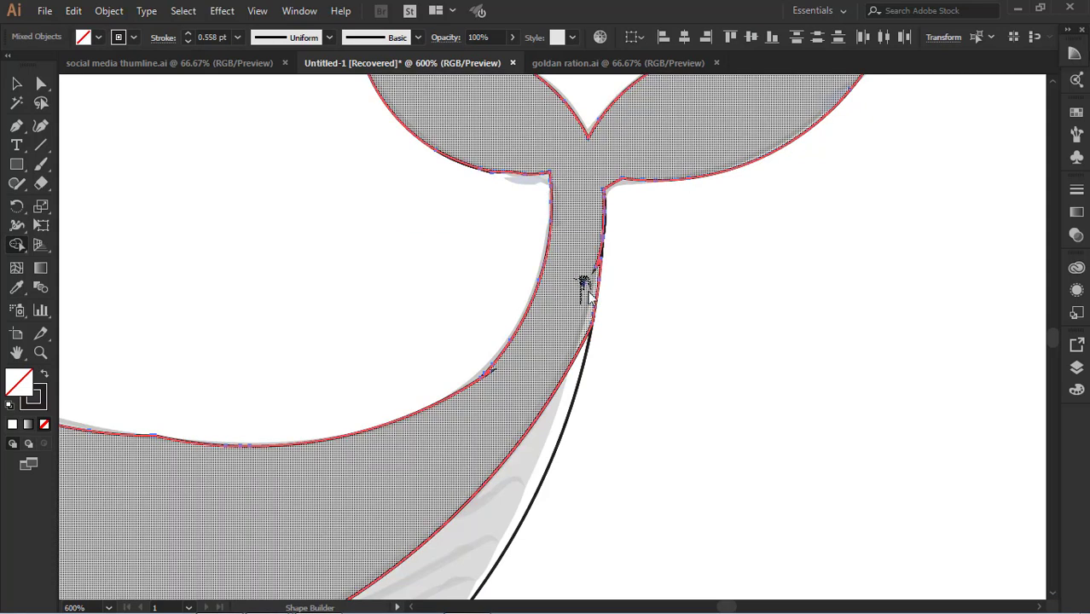
left_click(589, 294)
key("v")
left_click(599, 285)
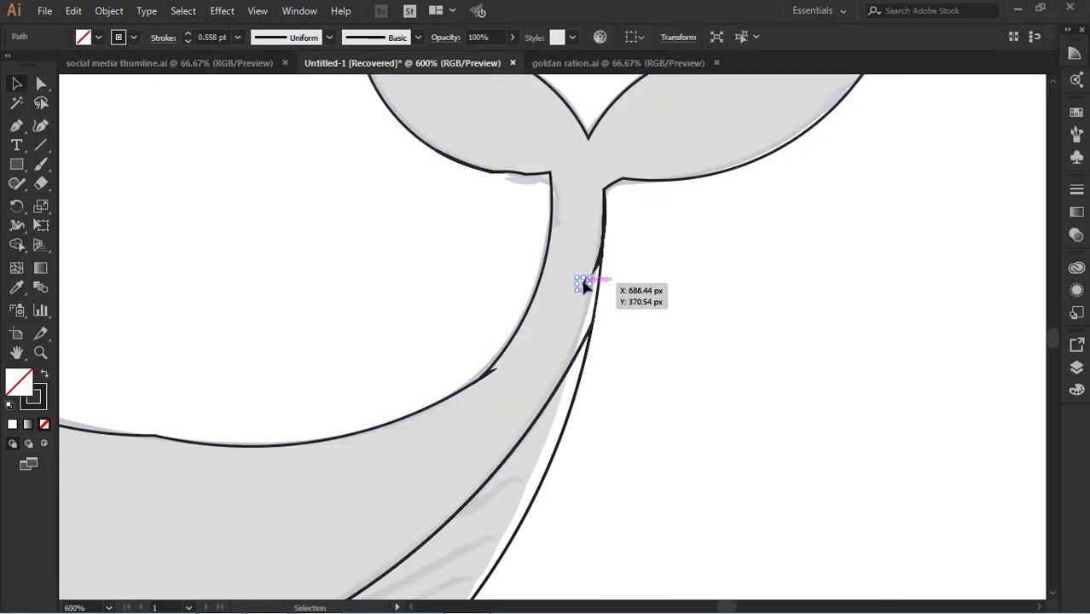
key("Delete")
scroll(599, 309, "up", 1)
left_click_drag(600, 314, 678, 311)
key("ctrl+z")
left_click(651, 331)
key("ctrl+z")
Remove the thin sliver and the pointed notch along the tail stem's right edge
key("ctrl+plus")
key("ctrl+plus")
key("ctrl+plus")
left_click(678, 256)
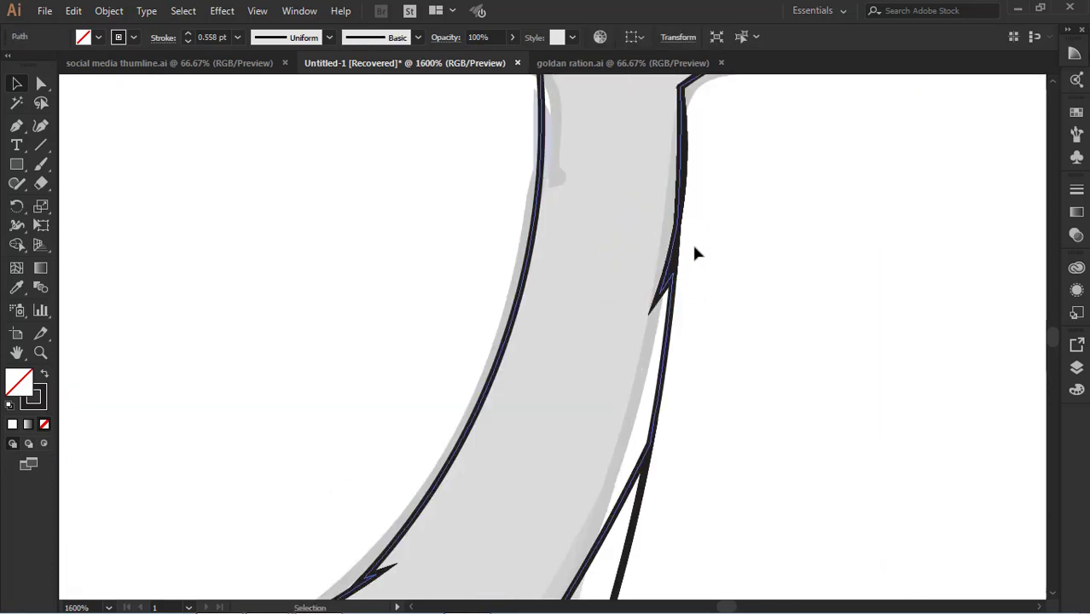
left_click(694, 253)
left_click_drag(738, 177, 691, 171)
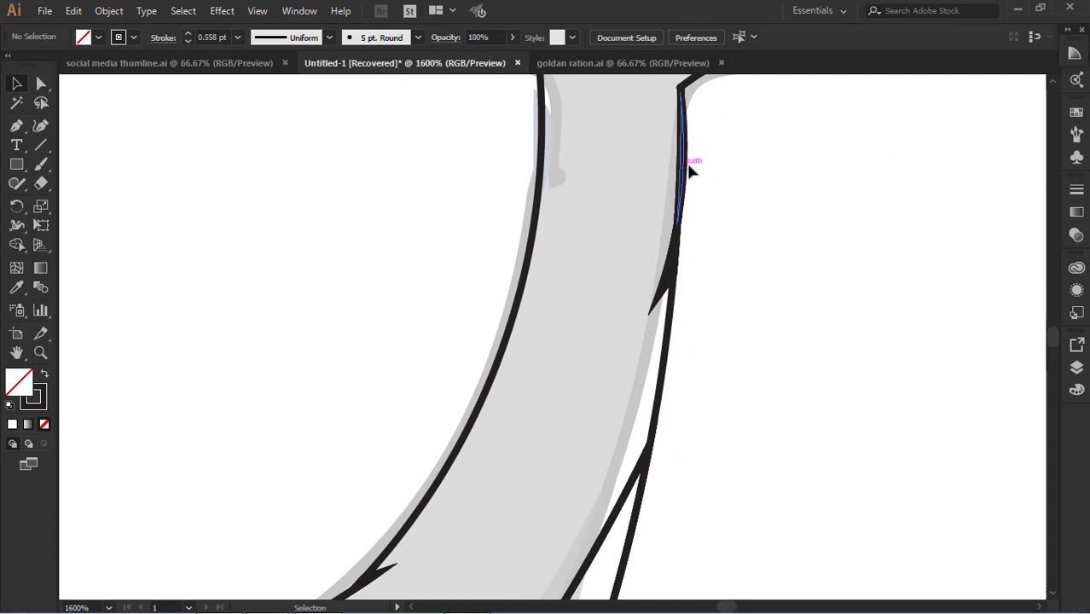
left_click(671, 277)
Try deleting extra anchor points along the undersides of the tail fins near the stem
scroll(676, 218, "up", 5)
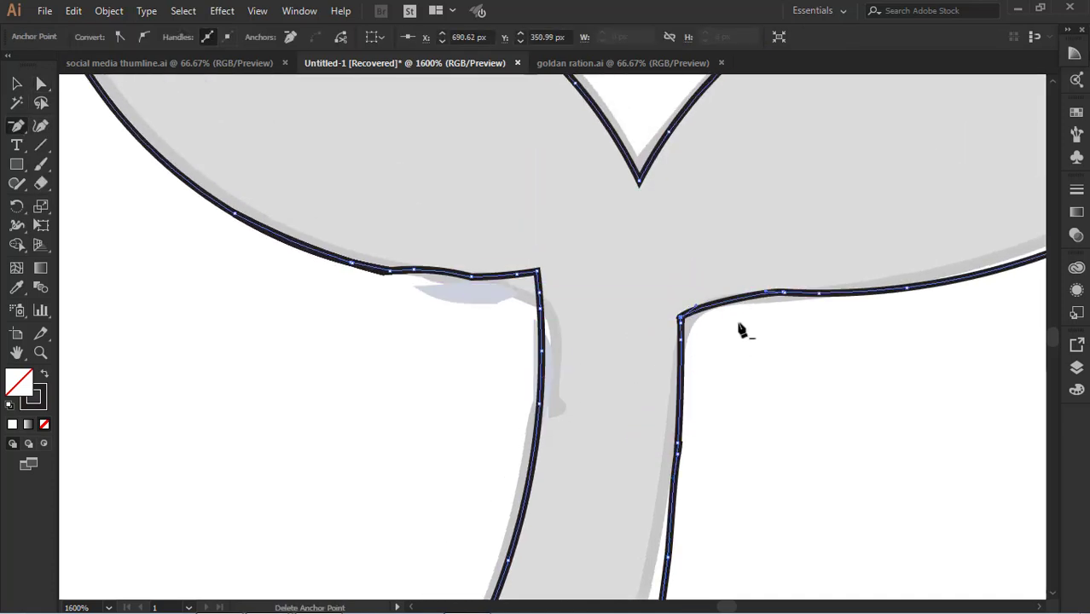
left_click(537, 367)
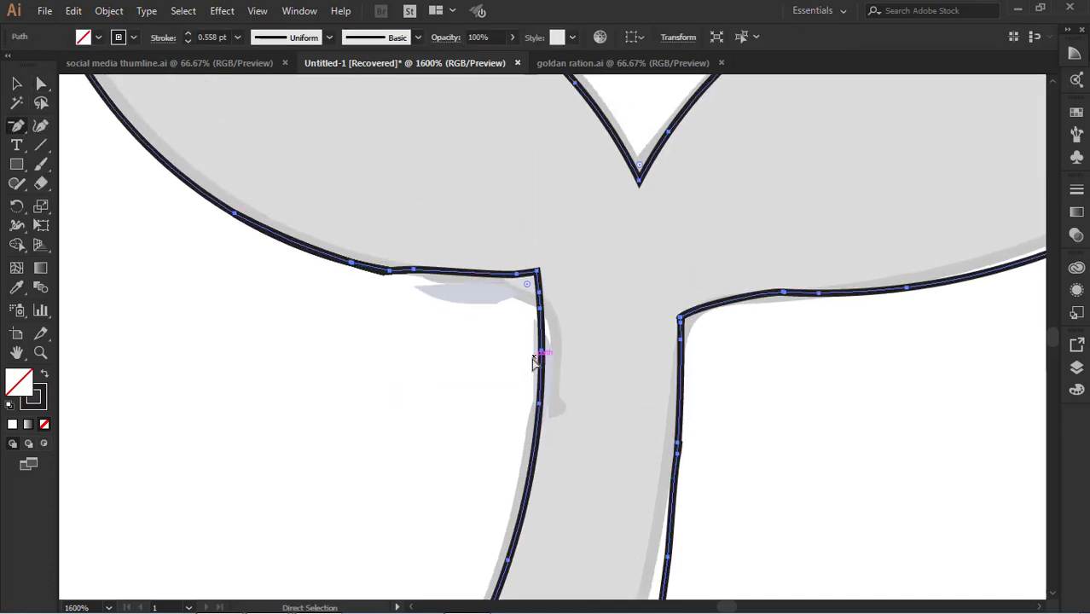
left_click(732, 291)
Clean up the leftover slivers along the left tail fin's lower edge
scroll(749, 401, "up", 4)
left_click_drag(405, 341, 676, 267)
key("v")
left_click(673, 277)
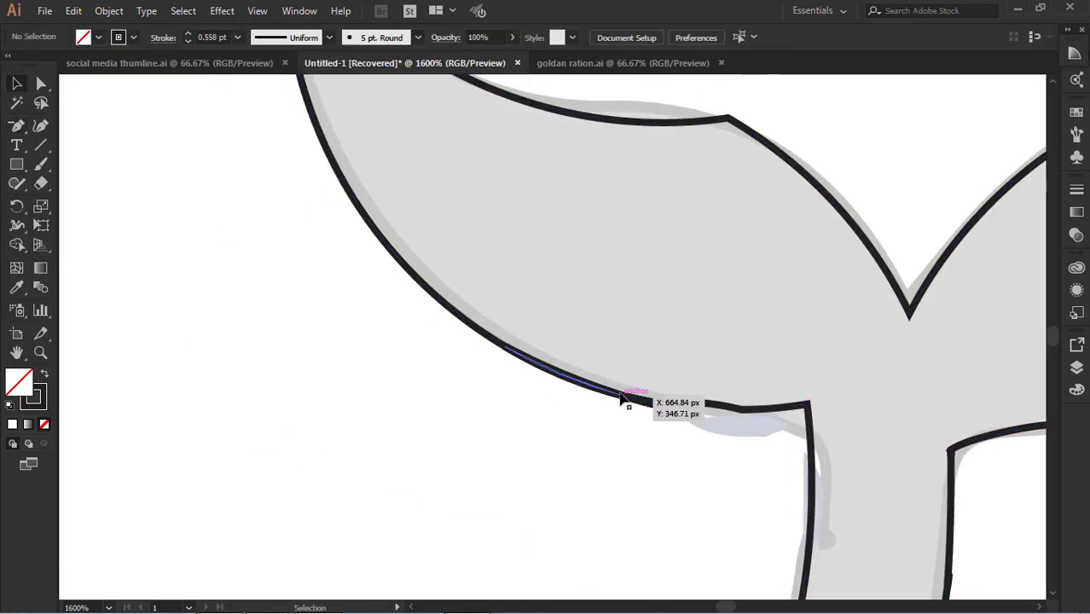
left_click_drag(642, 398, 650, 423)
key("ctrl+z")
left_click_drag(655, 402, 643, 450)
key("ctrl+z")
left_click(647, 405)
key("ctrl+z")
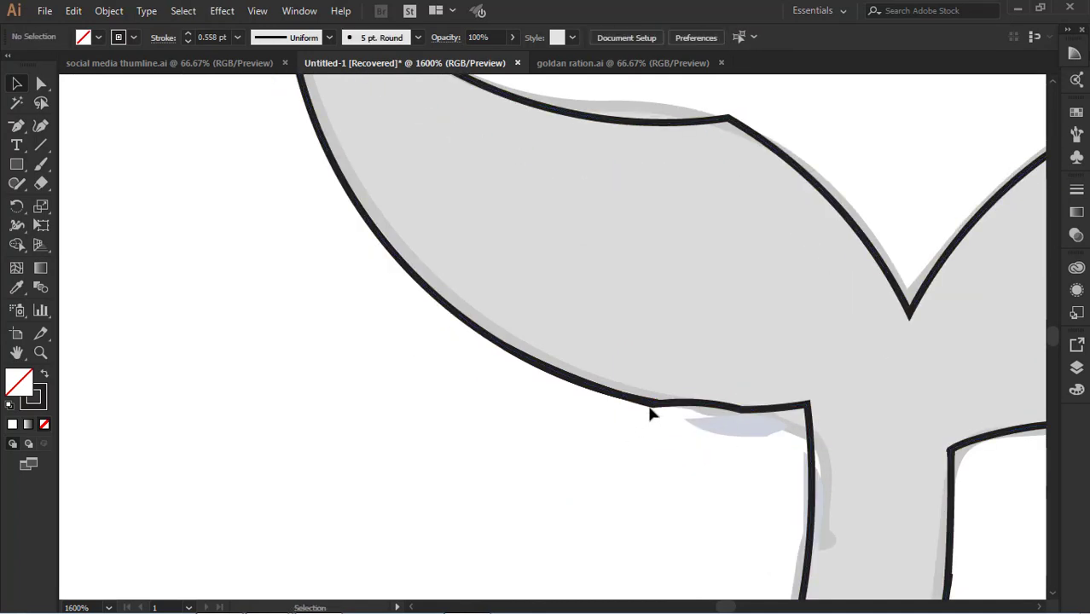
left_click(570, 386)
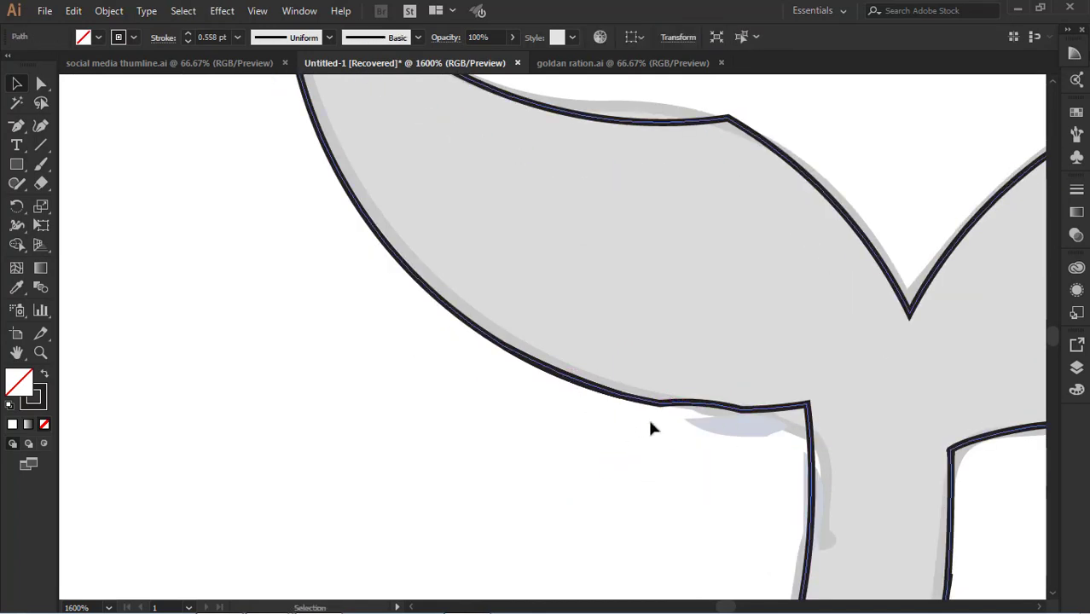
scroll(652, 428, "up", 5)
left_click_drag(1032, 474, 296, 424)
left_click_drag(522, 443, 542, 375)
left_click_drag(391, 589, 536, 478)
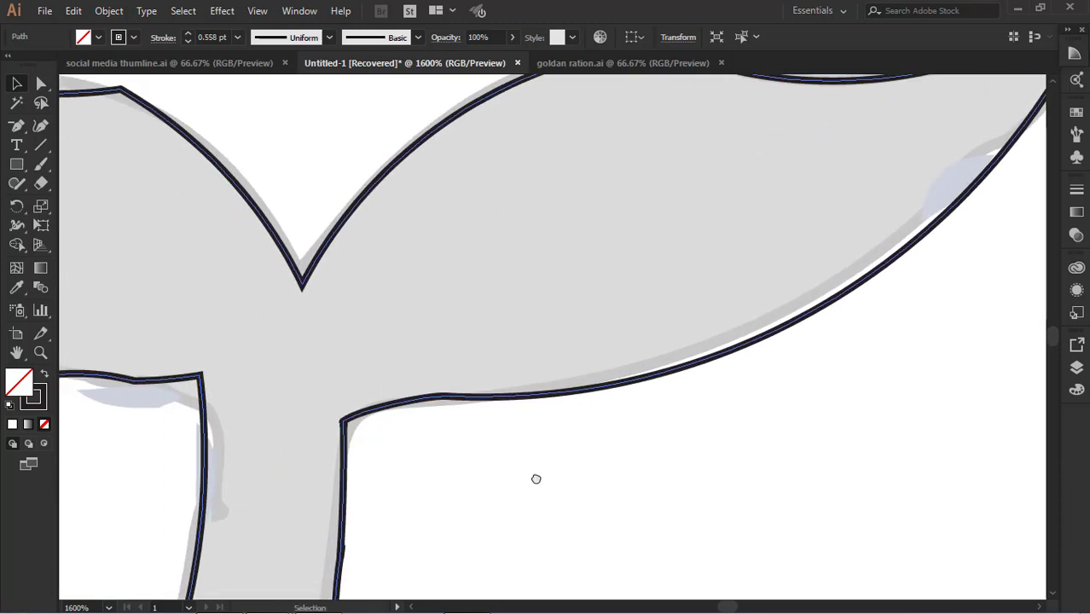
Delete the extra anchor points along the dip in the middle of the whale's back
key("ctrl+plus")
key("ctrl+minus")
key("ctrl+minus")
key("ctrl+minus")
key("ctrl+minus")
key("ctrl+minus")
key("ctrl+minus")
key("ctrl+minus")
key("ctrl+minus")
left_click(667, 539)
key("ctrl+plus")
key("ctrl+plus")
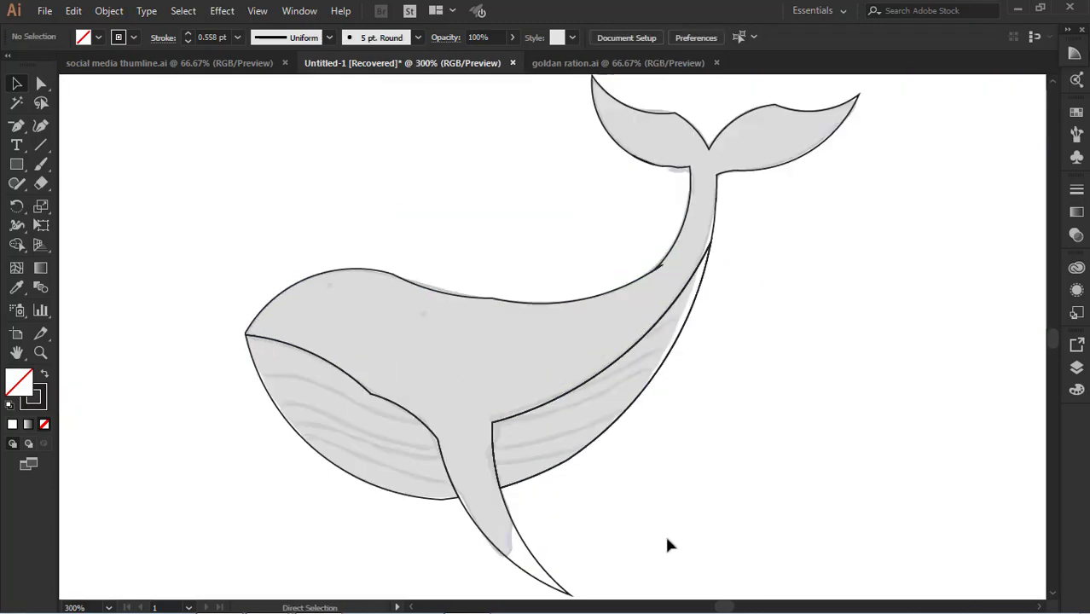
key("ctrl+plus")
key("ctrl+plus")
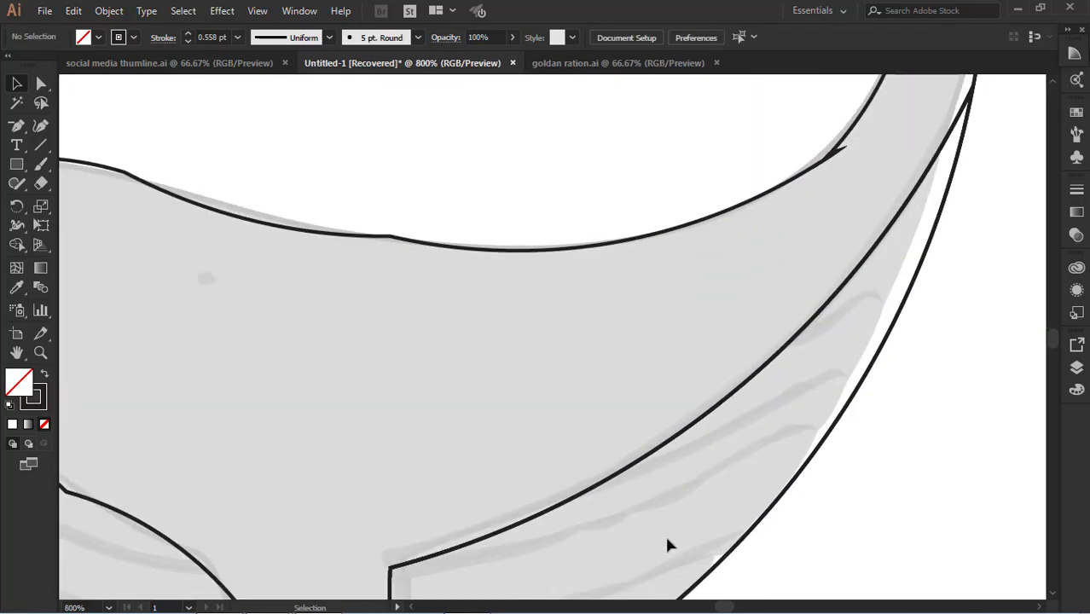
left_click_drag(214, 355, 342, 520)
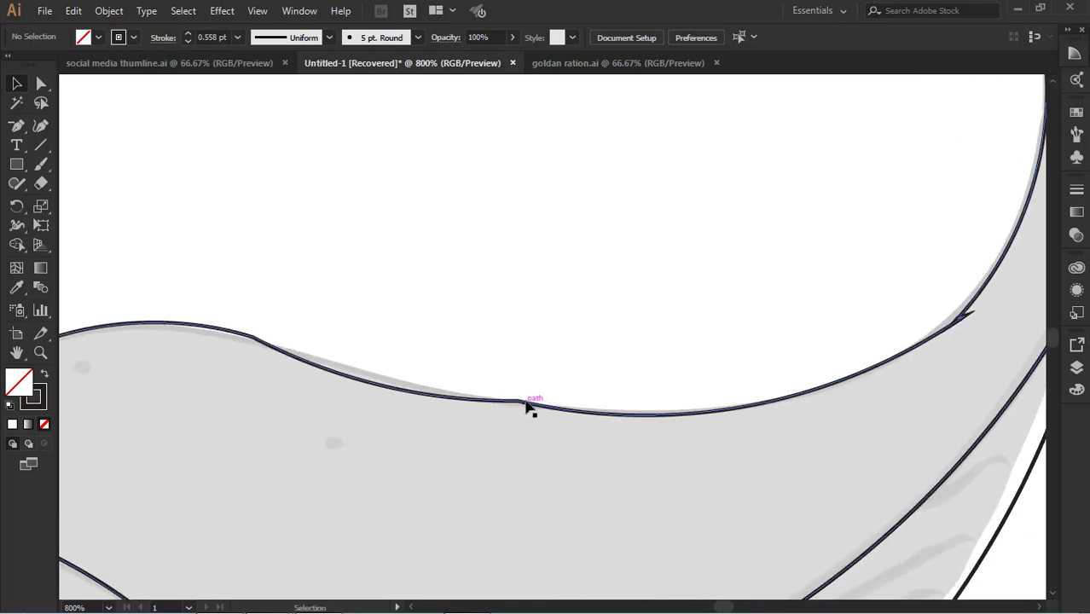
left_click(516, 401)
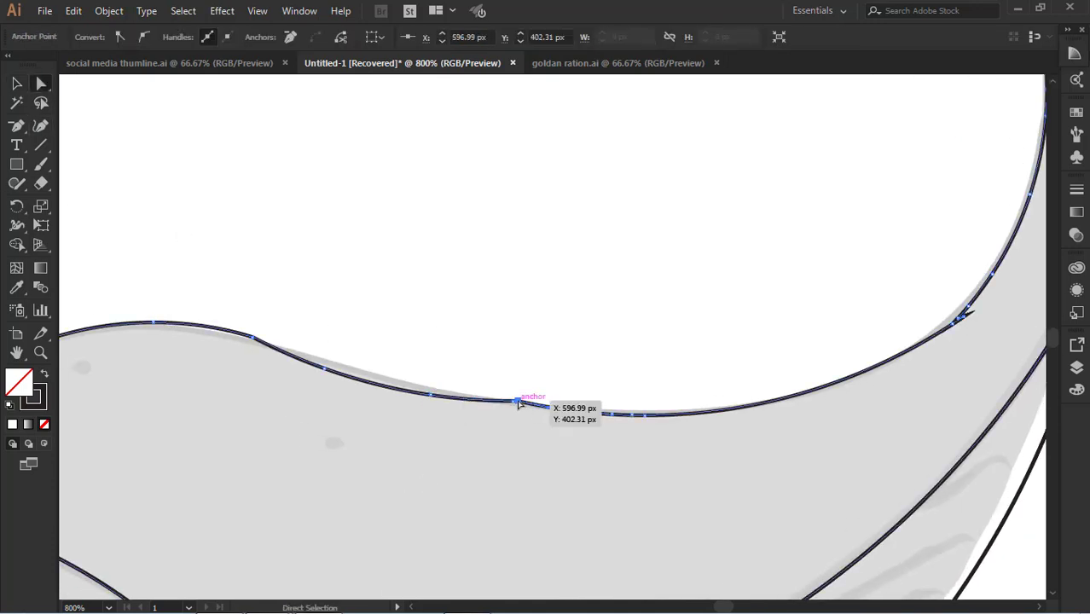
left_click(429, 396)
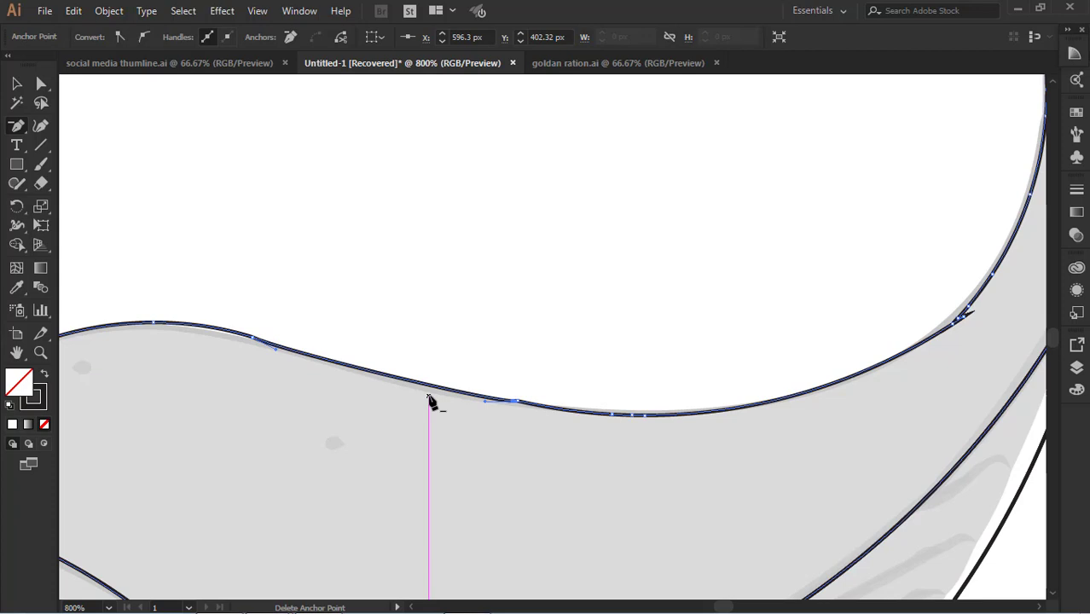
left_click(516, 401)
left_click(343, 377)
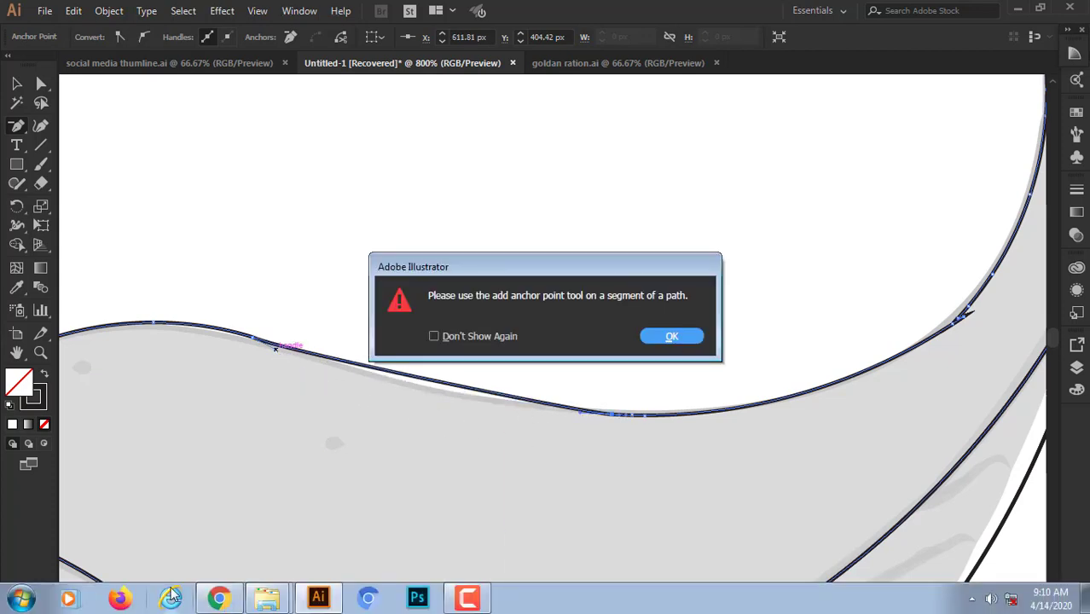
key("Return")
Delete the anchor point behind the head's hump and adjust the neighbouring curve handles so the back follows the sketch
left_click_drag(279, 352, 303, 370)
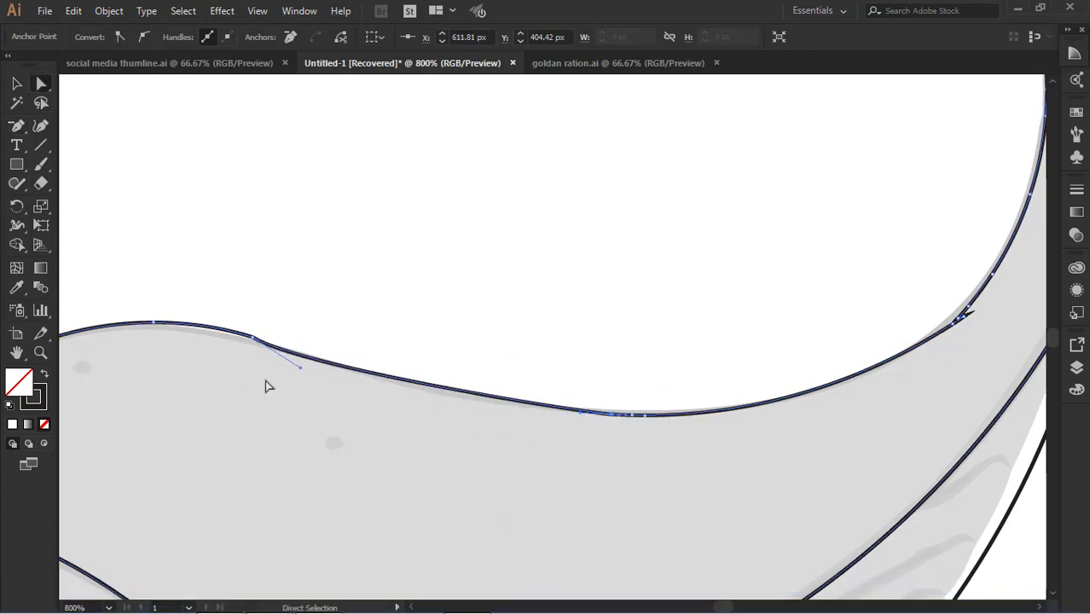
left_click(257, 345)
left_click(682, 338)
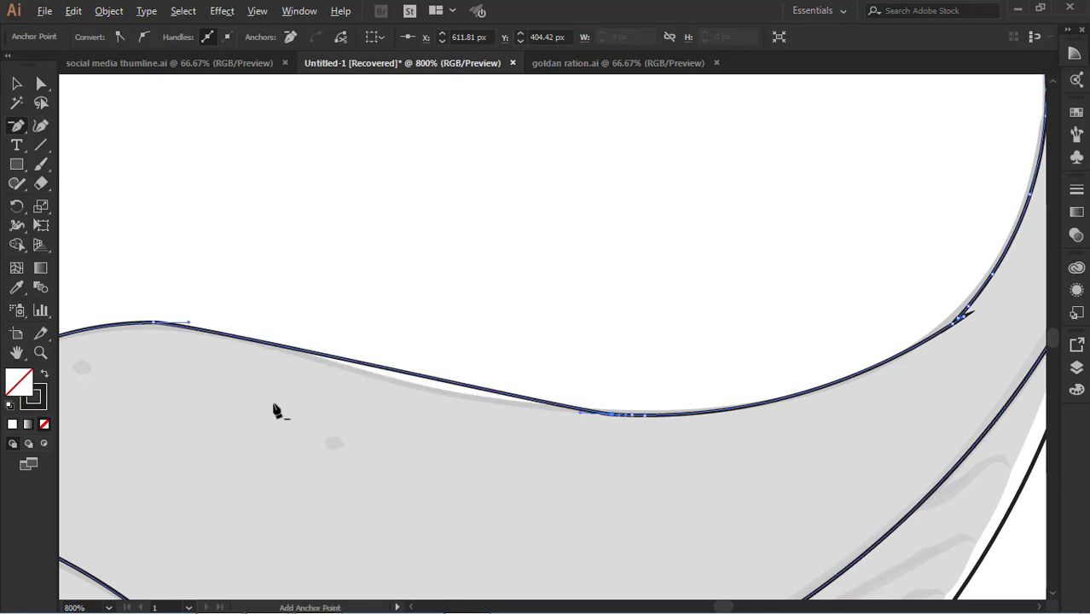
key("a")
left_click_drag(220, 338, 275, 324)
left_click_drag(580, 412, 433, 413)
Try deleting and moving anchor points at the small notch where the back meets the tail stem
key("space")
left_click_drag(661, 449, 446, 492)
left_click(17, 84)
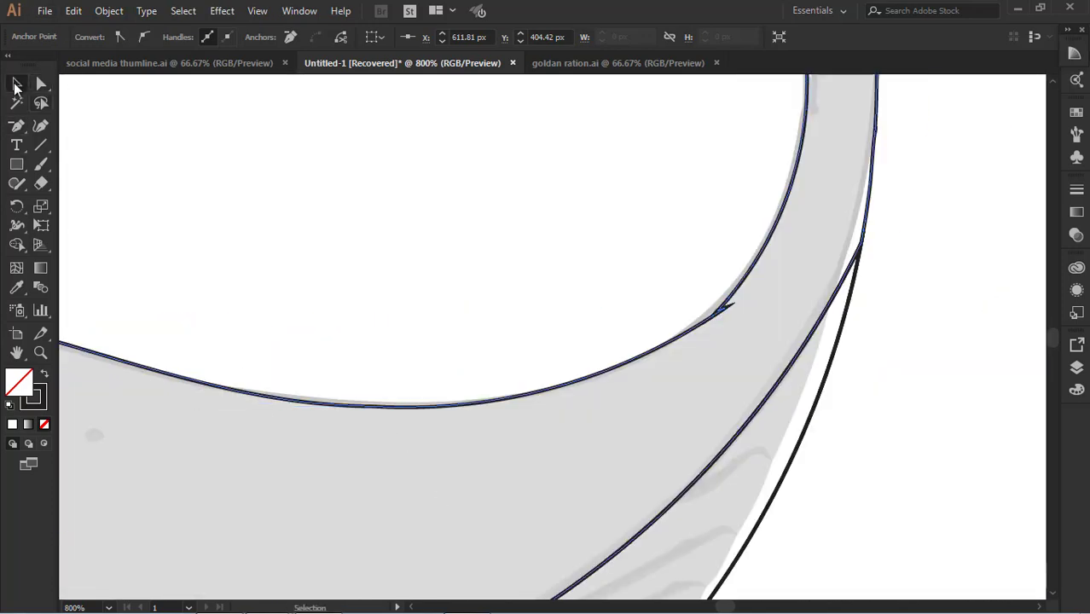
left_click(444, 235)
key("space")
left_click_drag(713, 325, 654, 362)
left_click(662, 351)
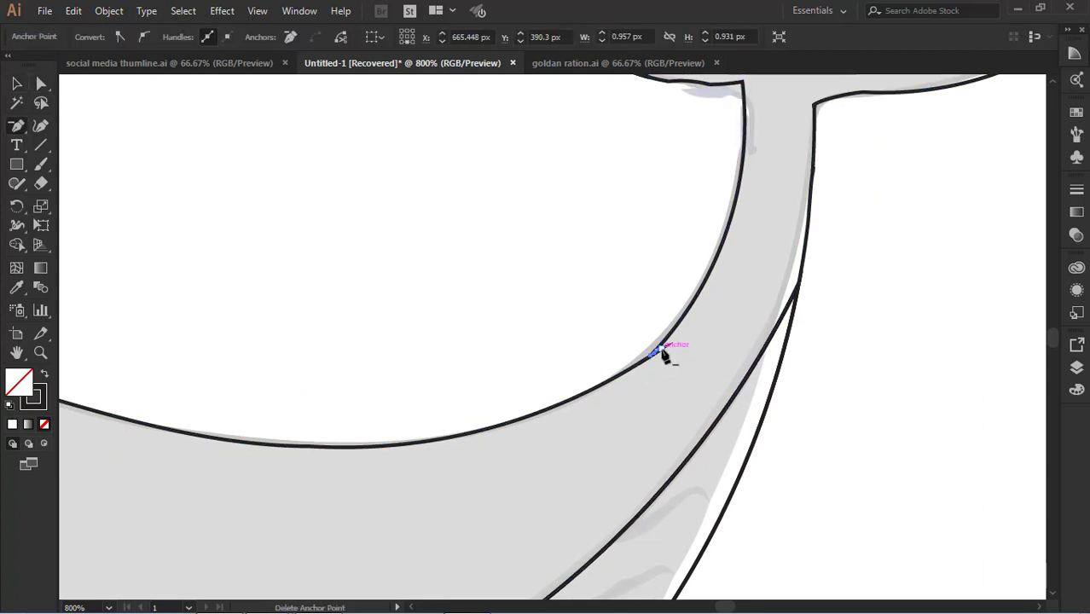
left_click(660, 351)
left_click(41, 84)
left_click(360, 271)
left_click_drag(668, 349, 683, 350)
key("ctrl+z")
Pull the loose fragments out of the notch between the back and the tail stem and delete them
left_click(17, 84)
left_click(255, 168)
key("ctrl+plus")
key("ctrl+plus")
key("ctrl+plus")
key("ctrl+plus")
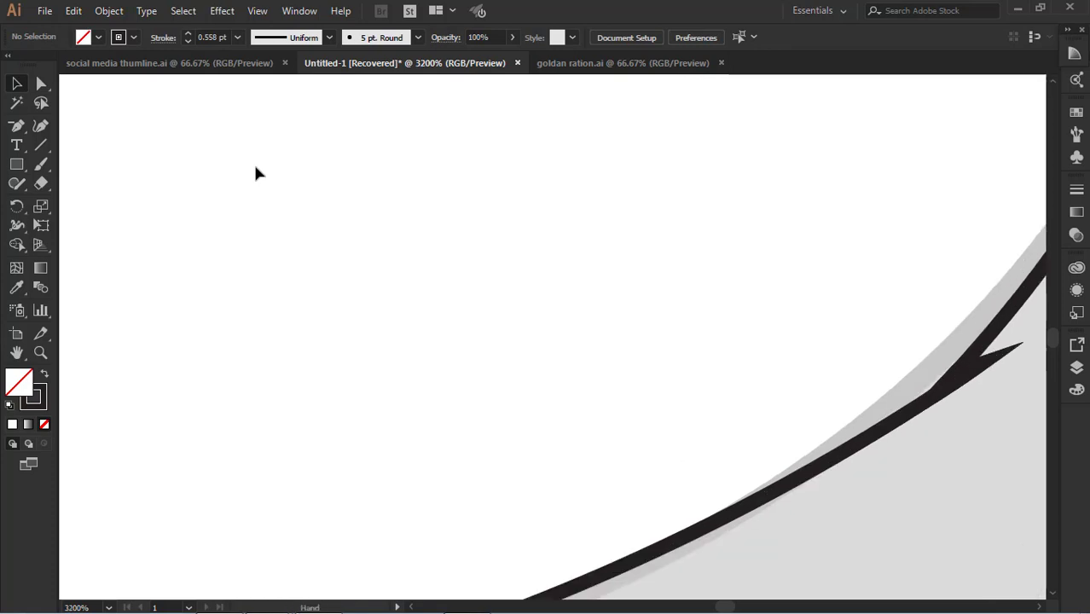
left_click_drag(620, 370, 119, 239)
left_click_drag(467, 238, 500, 312)
key("Delete")
left_click(459, 249)
left_click(465, 257)
key("Delete")
Try deleting the body outline's anchor points at the corner between the back and the tail stem
left_click(453, 251)
key("a")
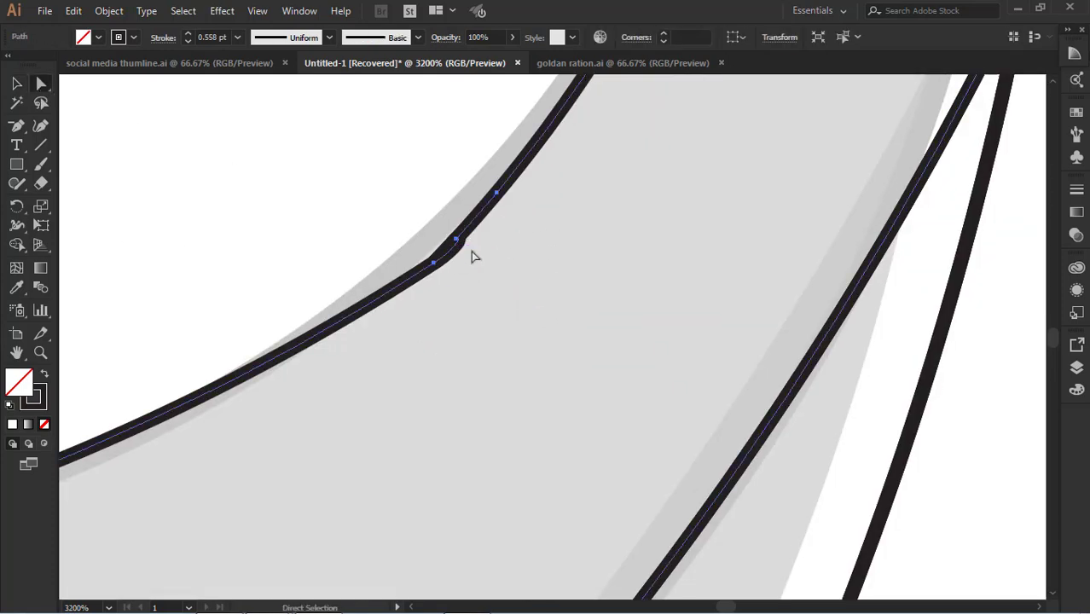
left_click(456, 240)
left_click(434, 262)
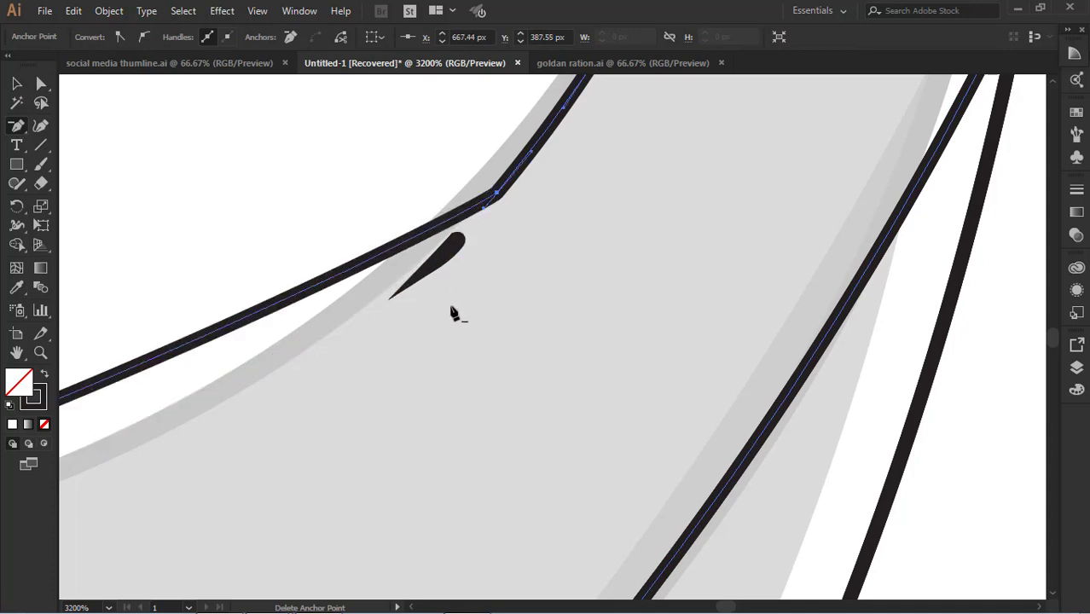
key("ctrl+z")
Delete the leftover teardrop-shaped fragment at the corner between the back and the tail stem
left_click(17, 83)
left_click(179, 147)
key("ctrl+equal")
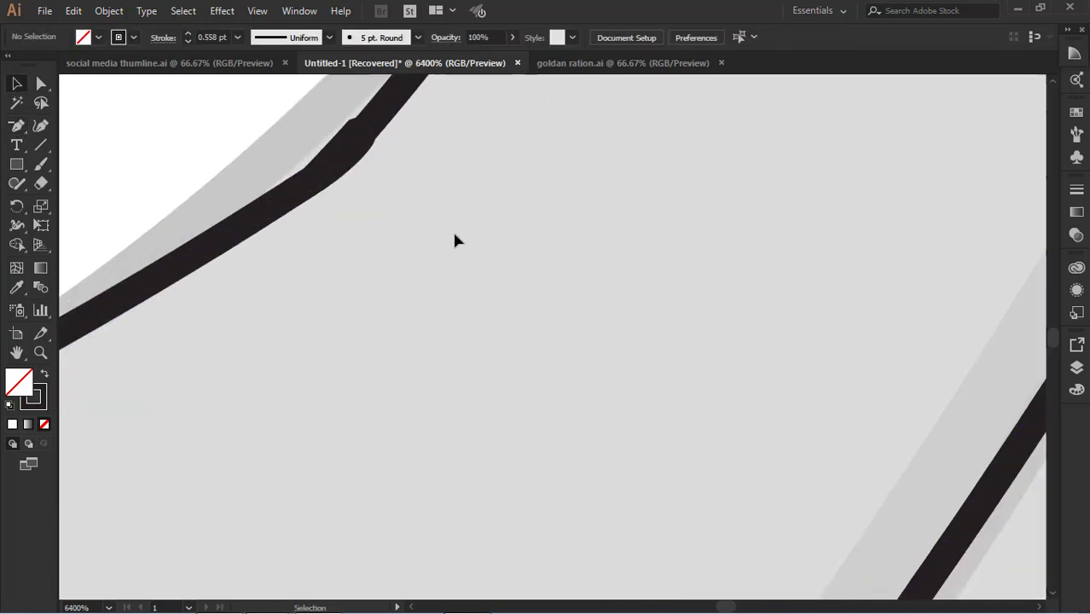
left_click_drag(484, 218, 544, 377)
left_click_drag(402, 298, 451, 331)
key("Delete")
Remove the extra anchor points from the body outline at the bend from the back into the tail stem
scroll(712, 315, "up", 5)
key("ctrl+minus")
key("ctrl+minus")
key("ctrl+minus")
key("ctrl+minus")
key("ctrl+minus")
key("ctrl+minus")
key("ctrl+minus")
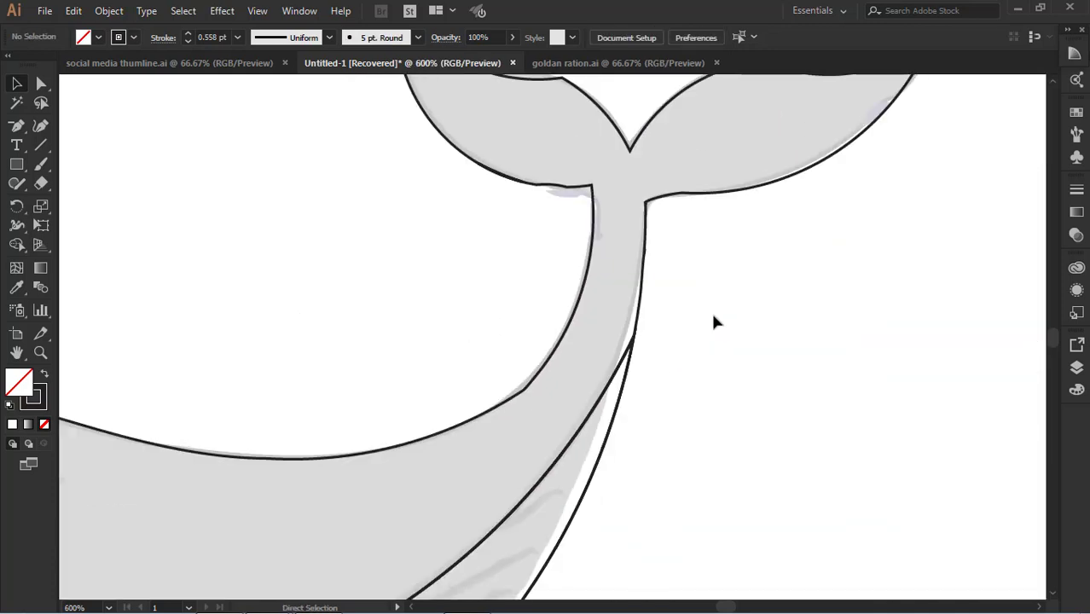
key("ctrl+equal")
key("ctrl+equal")
key("ctrl+equal")
key("ctrl+equal")
left_click_drag(535, 467, 551, 281)
left_click(447, 330)
left_click(43, 86)
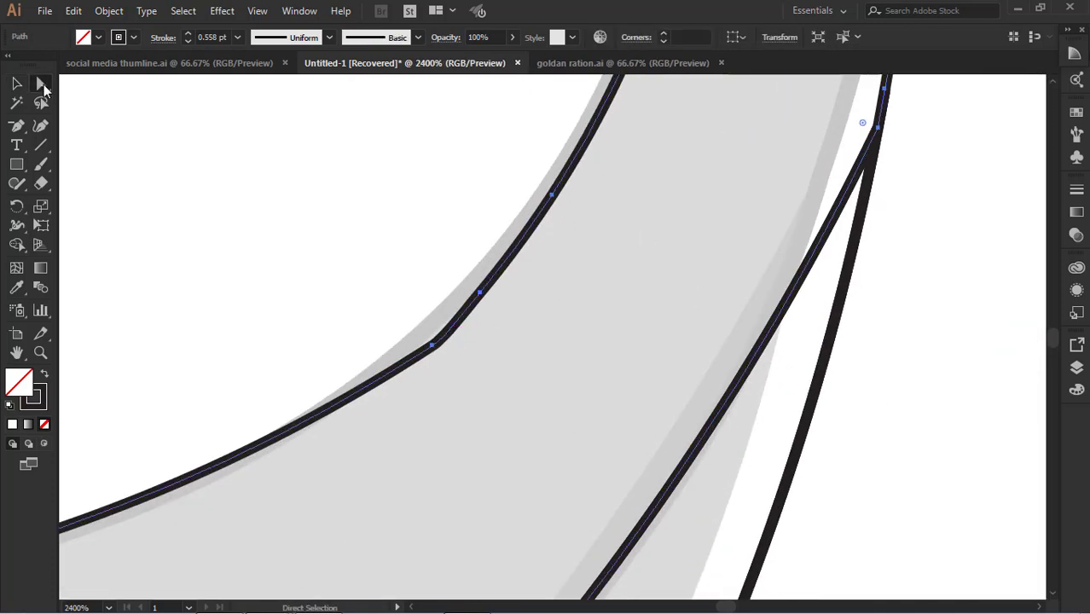
mouse_move(434, 347)
left_mouse_down()
mouse_move(423, 319)
mouse_move(445, 340)
left_mouse_up()
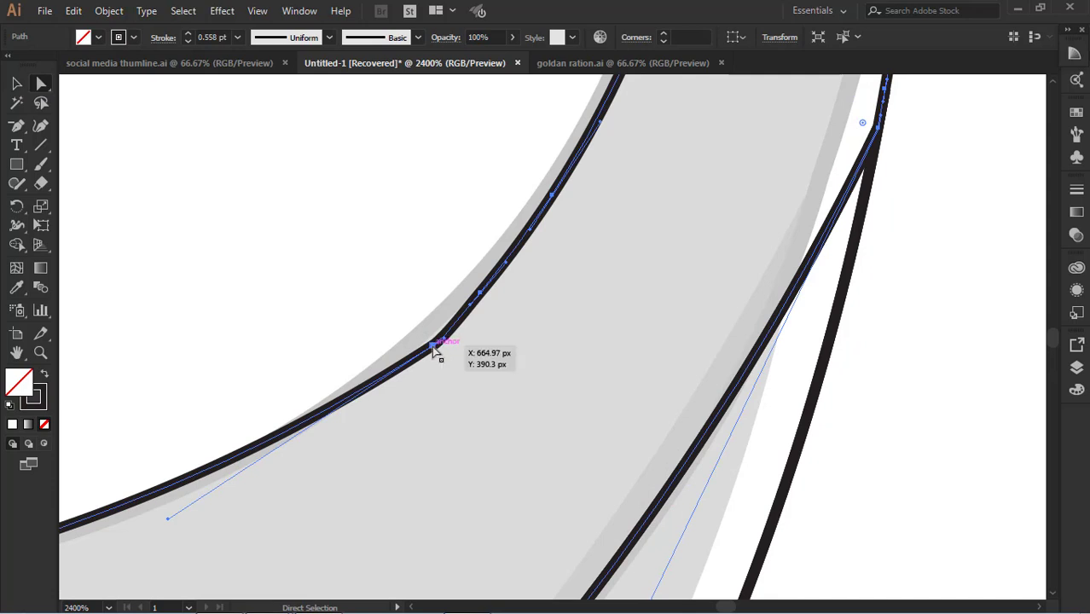
left_click(434, 347)
key("p")
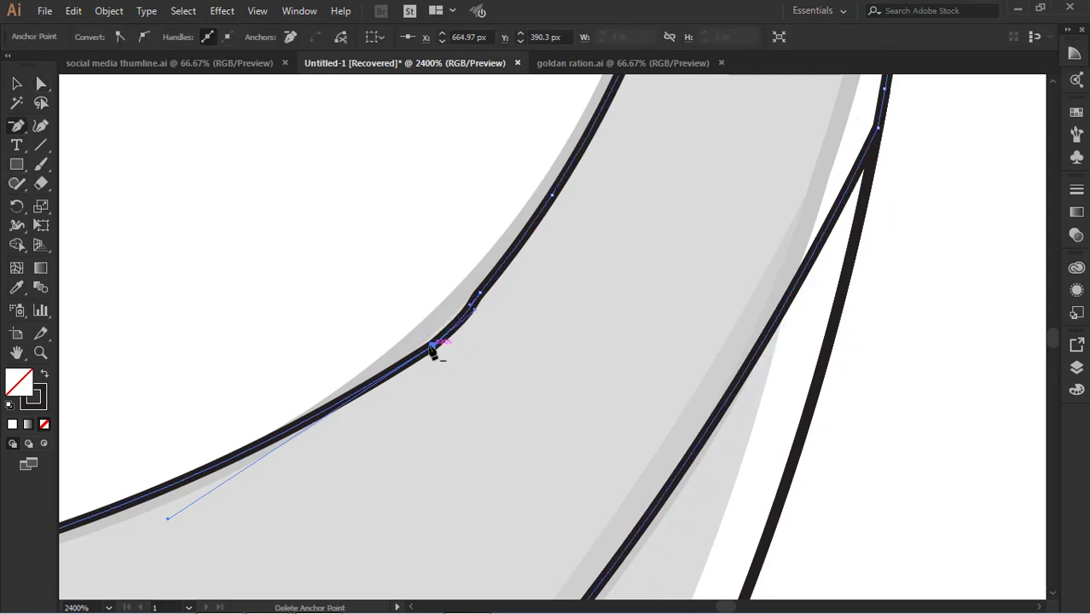
left_click(437, 350)
Extend the curve handle at the base of the tail stem so the back bends smoothly into it, and deselect the body
left_click_drag(323, 288, 709, 236)
left_click(928, 210, "alt")
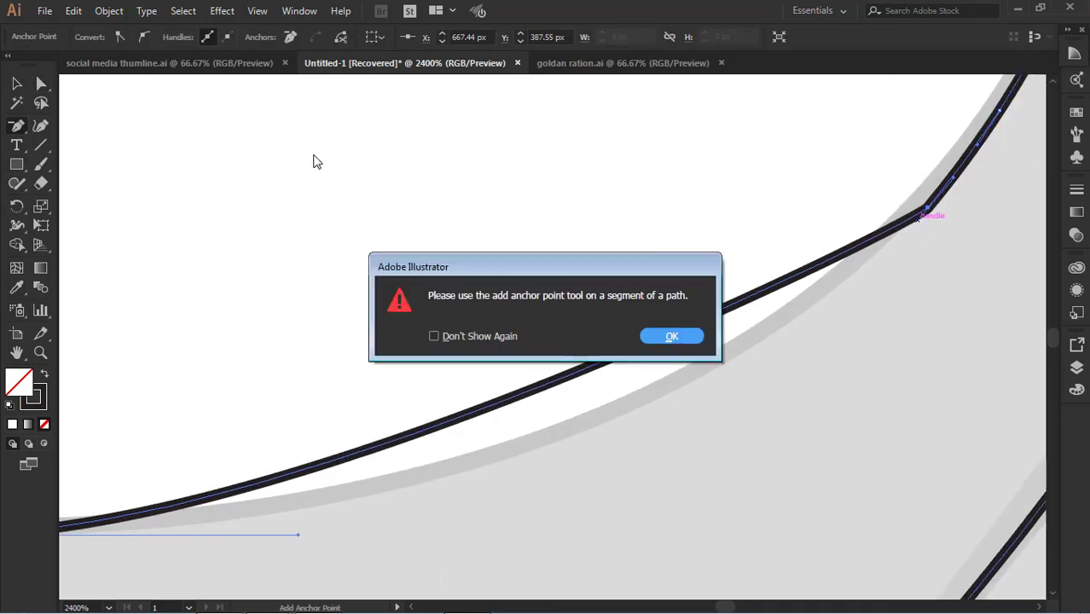
key("Return")
left_click_drag(919, 219, 815, 369)
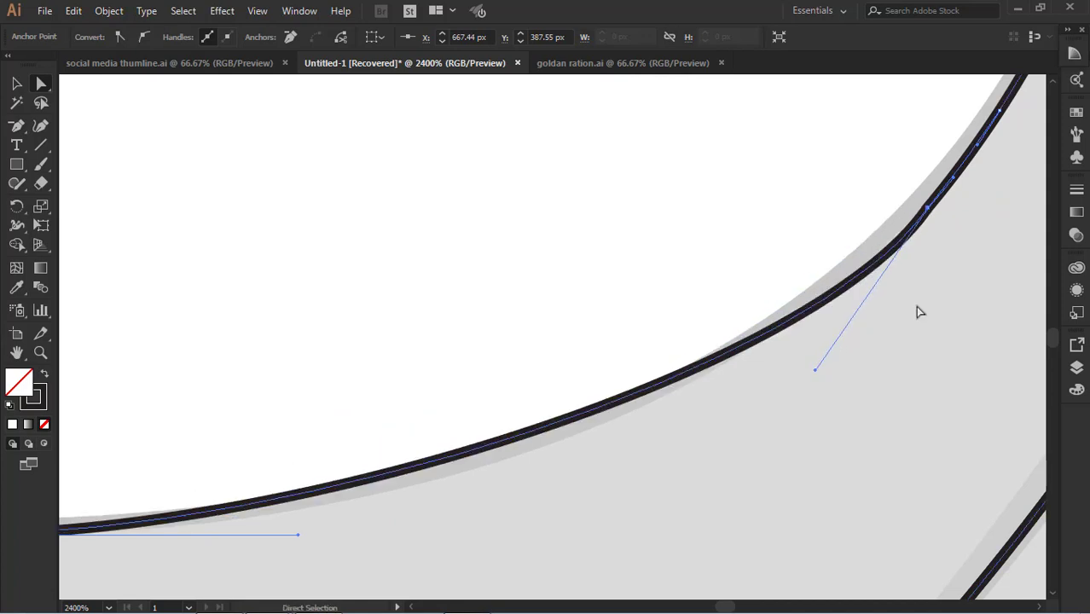
left_click_drag(771, 176, 597, 512)
left_click_drag(670, 275, 755, 361)
scroll(755, 361, "down", 6)
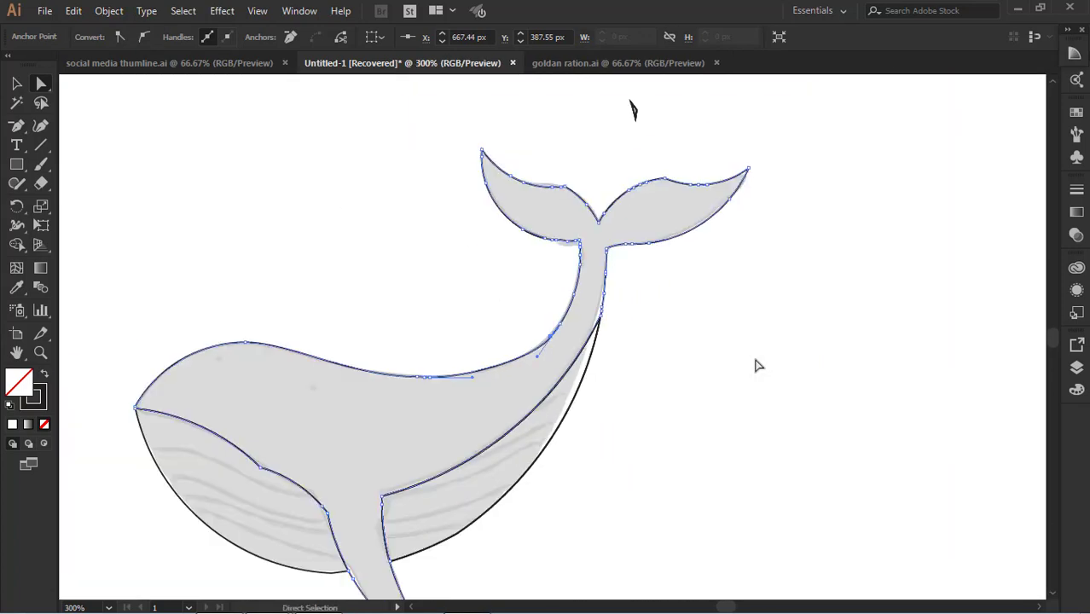
left_click(17, 83)
left_click(718, 300)
Delete the extra anchor points on the left tail fin's underside near the stem to smooth its wavy edge
scroll(719, 301, "down", 2)
scroll(719, 299, "up", 5)
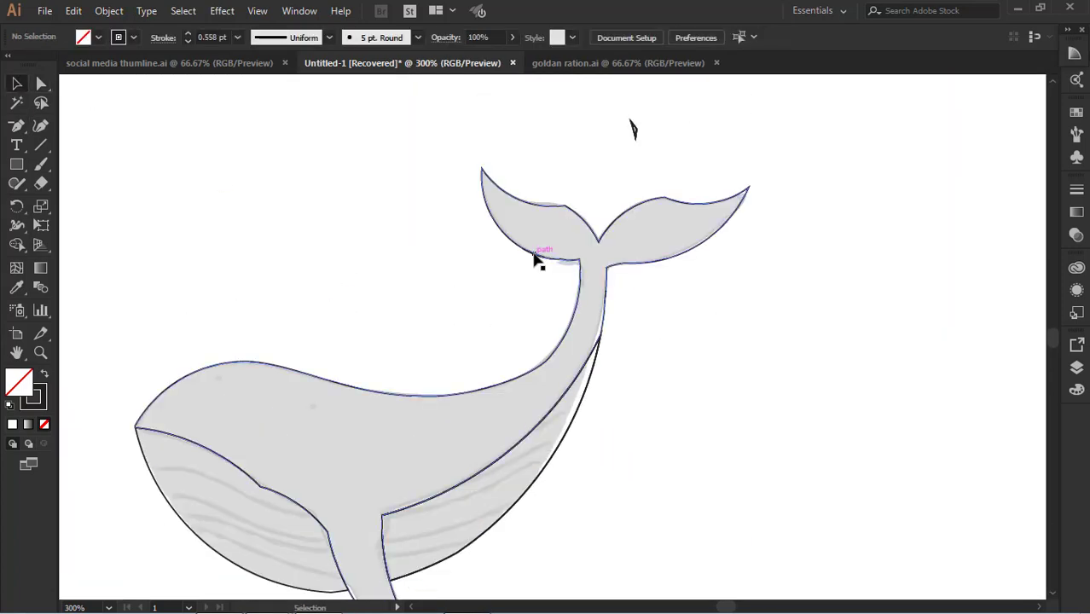
key("ctrl+plus")
key("ctrl+plus")
key("ctrl+plus")
key("ctrl+plus")
key("ctrl+plus")
left_click_drag(748, 82, 664, 430)
left_click(548, 263)
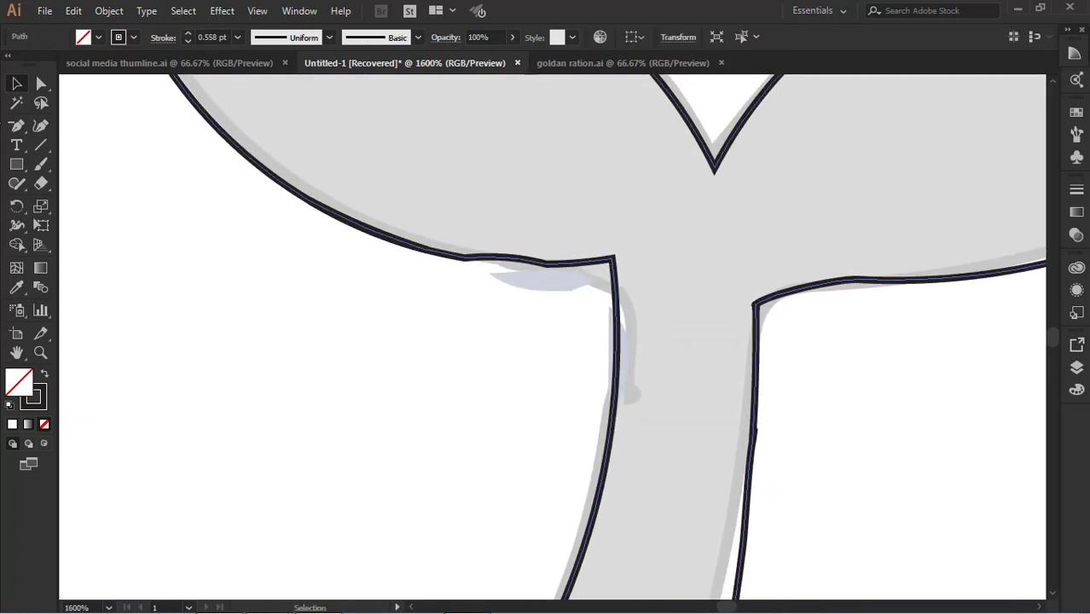
left_click(41, 84)
left_click(547, 263)
key("minus")
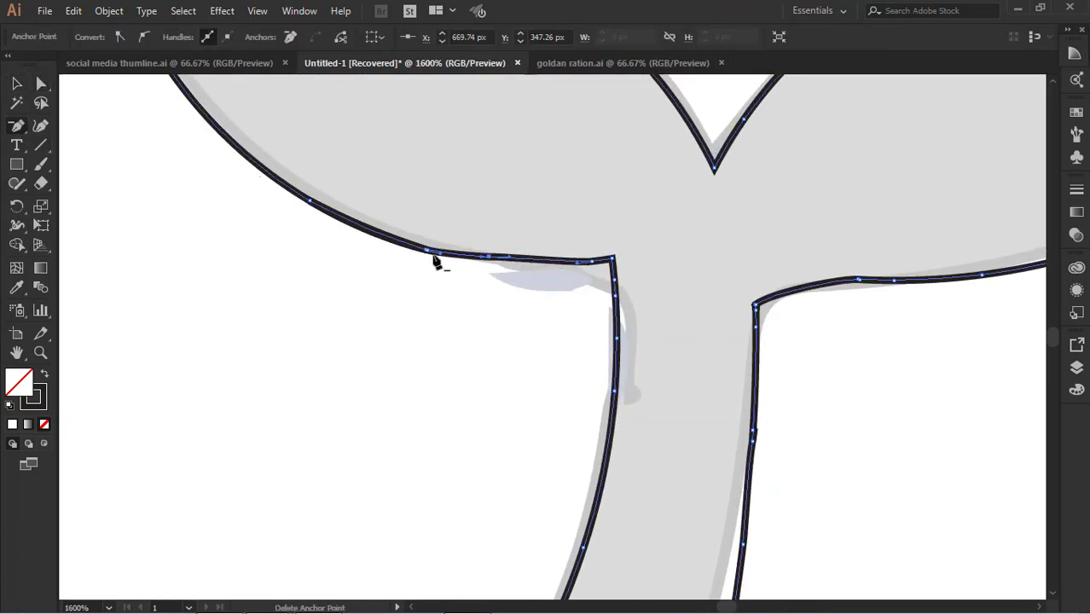
left_click(188, 222)
Try pulling the thin sliver away from the left tail fin's lower edge
scroll(375, 290, "up", 1)
key("ctrl+plus")
left_click_drag(364, 292, 612, 348)
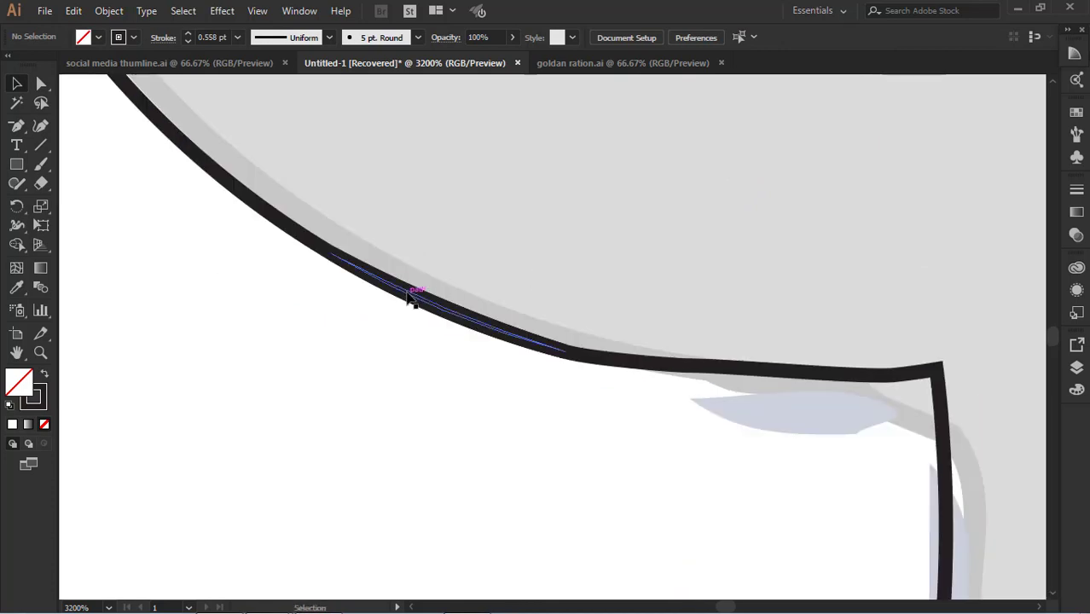
left_click_drag(416, 299, 387, 352)
key("ctrl+z")
key("ctrl+z")
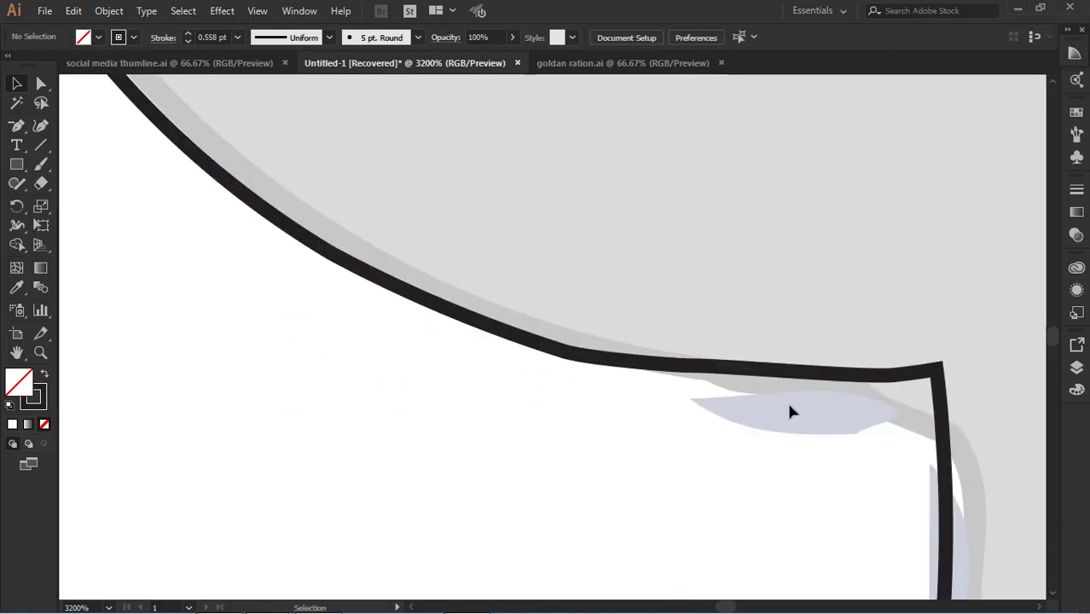
Try moving the anchor point at the corner where the right tail fin meets the stem upward
left_click_drag(959, 396, 341, 322)
left_click(42, 85)
left_click(601, 387)
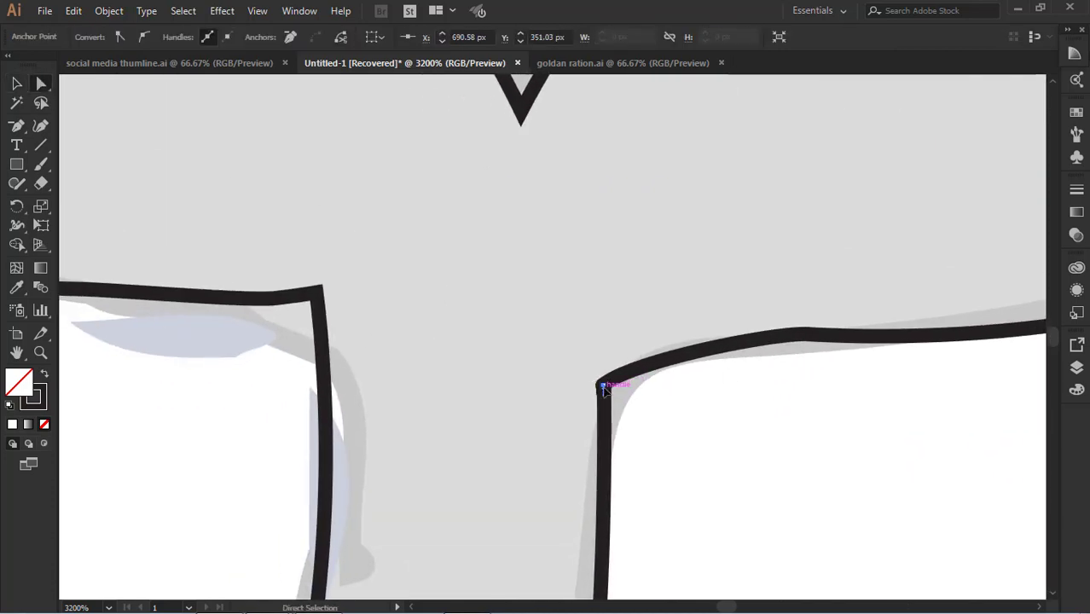
left_click(16, 83)
left_click(707, 356)
left_click(706, 351)
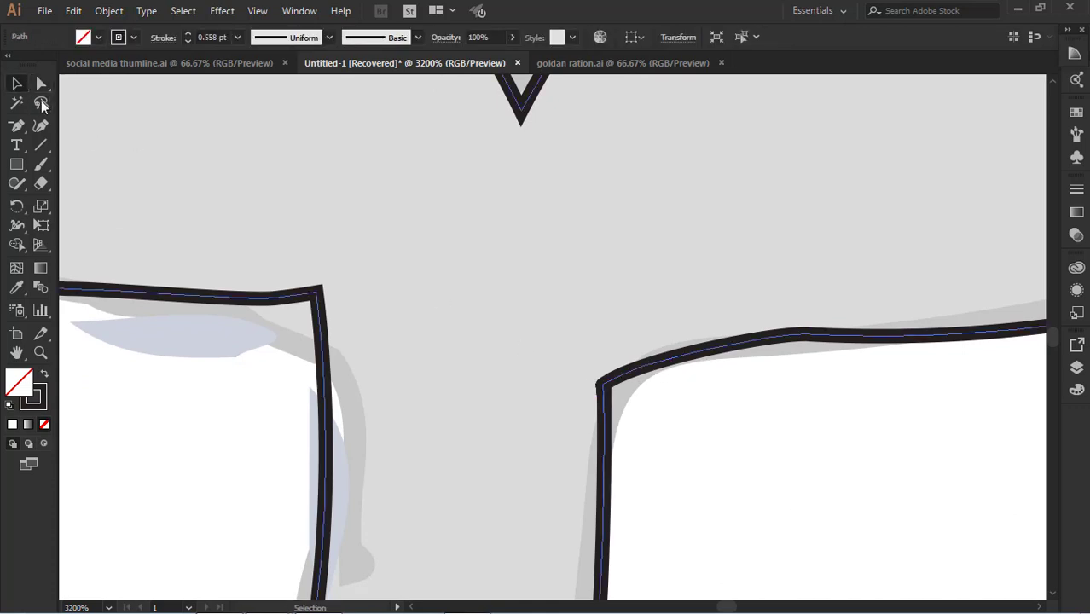
left_click(41, 85)
left_click_drag(604, 386, 604, 338)
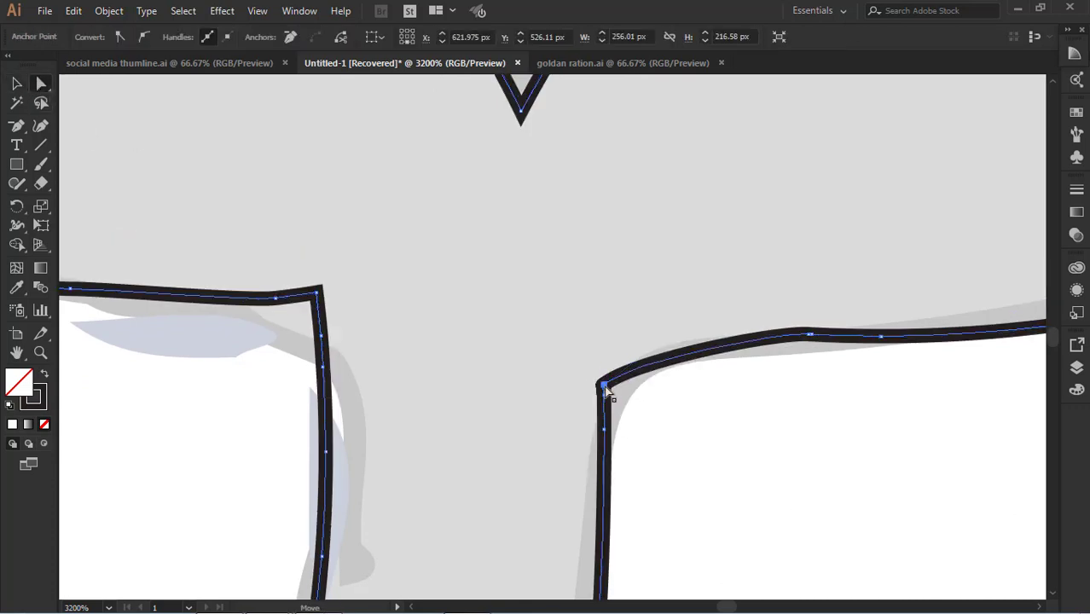
left_click_drag(605, 387, 603, 336)
key("ctrl+z")
left_click(738, 420)
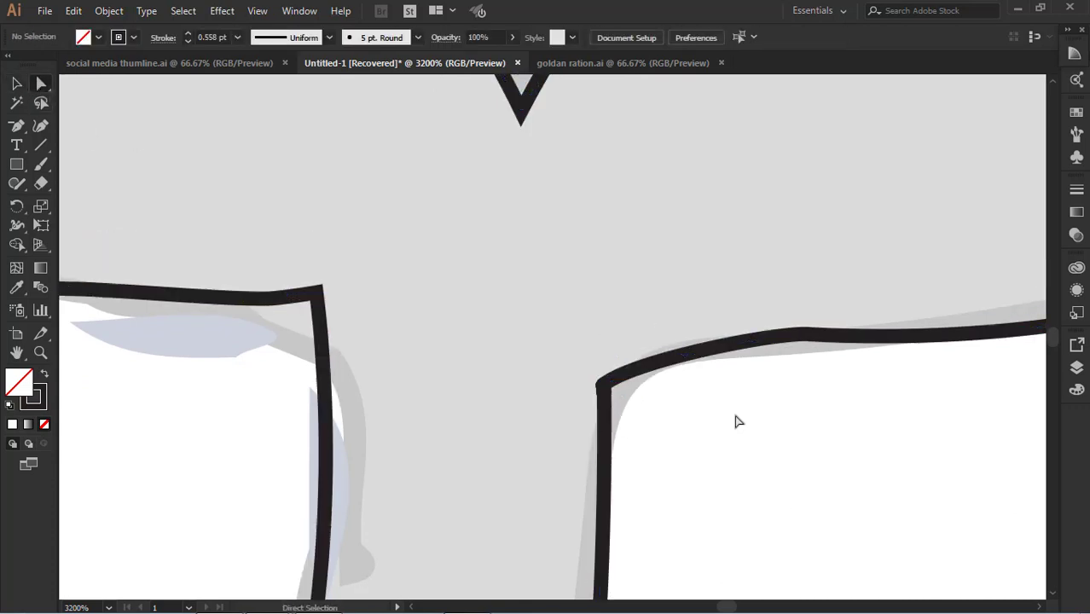
scroll(737, 420, "up", 3)
key("ctrl+minus")
key("ctrl+minus")
key("ctrl+minus")
key("ctrl+minus")
key("ctrl+minus")
key("ctrl+plus")
key("ctrl+plus")
key("ctrl+plus")
key("ctrl+plus")
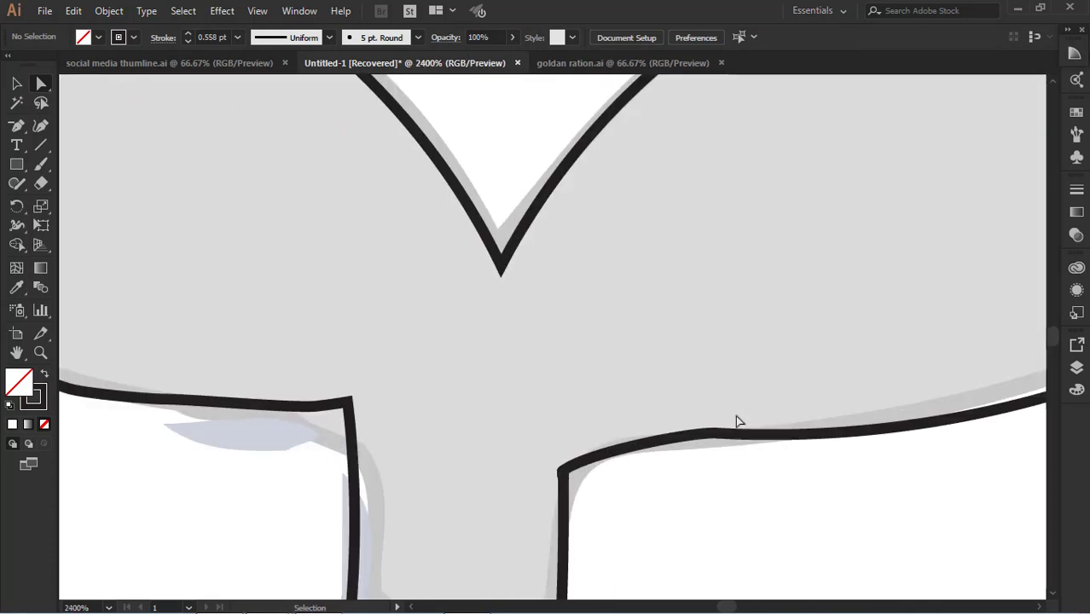
left_click_drag(41, 83, 107, 92)
left_click(562, 473)
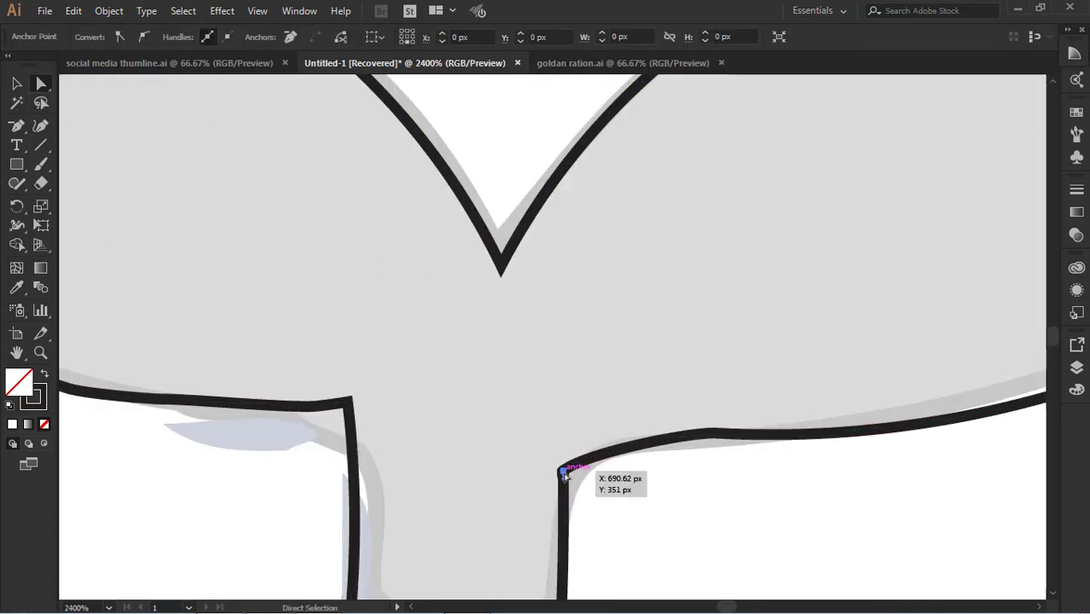
left_click(65, 388)
Try repeatedly to pull the left tail fin's lower edge downward and away, undoing each move
left_click_drag(287, 338, 476, 358)
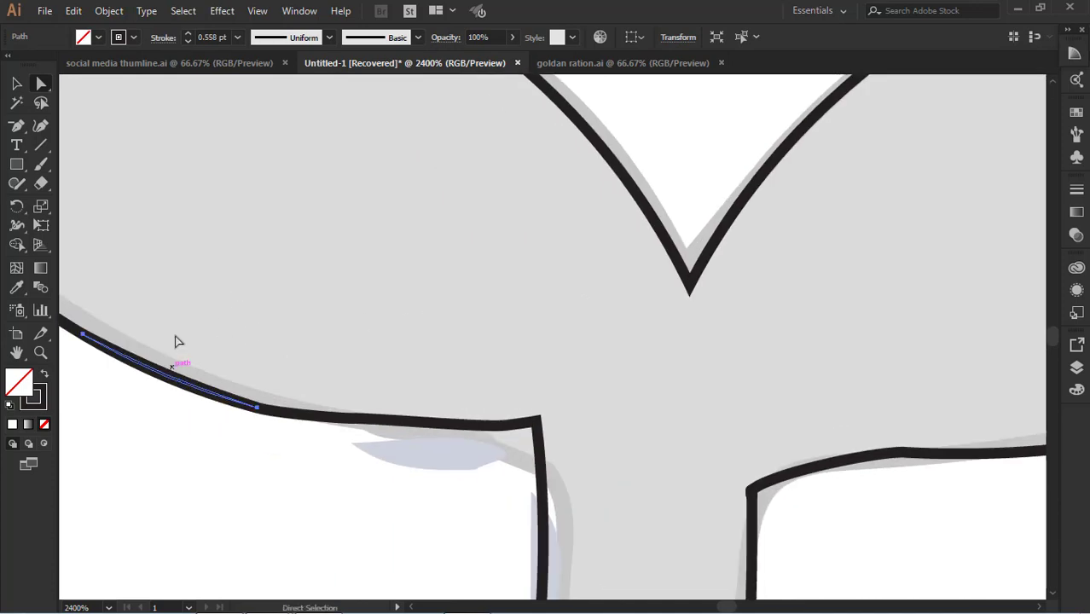
left_click(175, 335)
left_click_drag(174, 378, 158, 439)
key("ctrl+z")
left_click(16, 83)
left_click(171, 399)
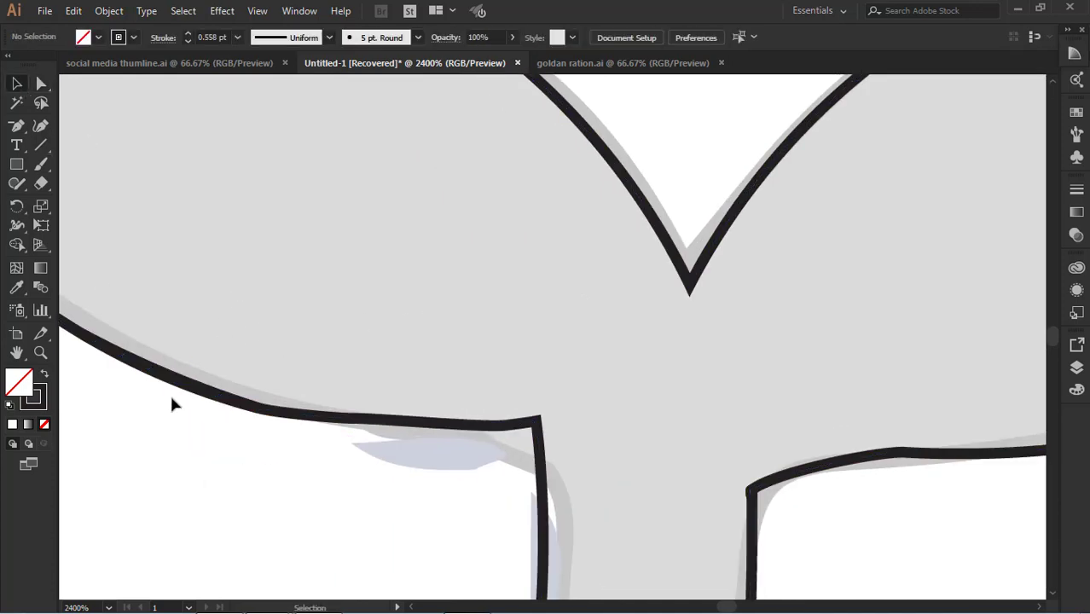
left_click_drag(174, 380, 158, 452)
key("ctrl+z")
left_click_drag(182, 383, 167, 461)
key("ctrl+z")
key("ctrl+plus")
left_click_drag(168, 380, 657, 390)
left_click_drag(508, 389, 500, 484)
key("ctrl+z")
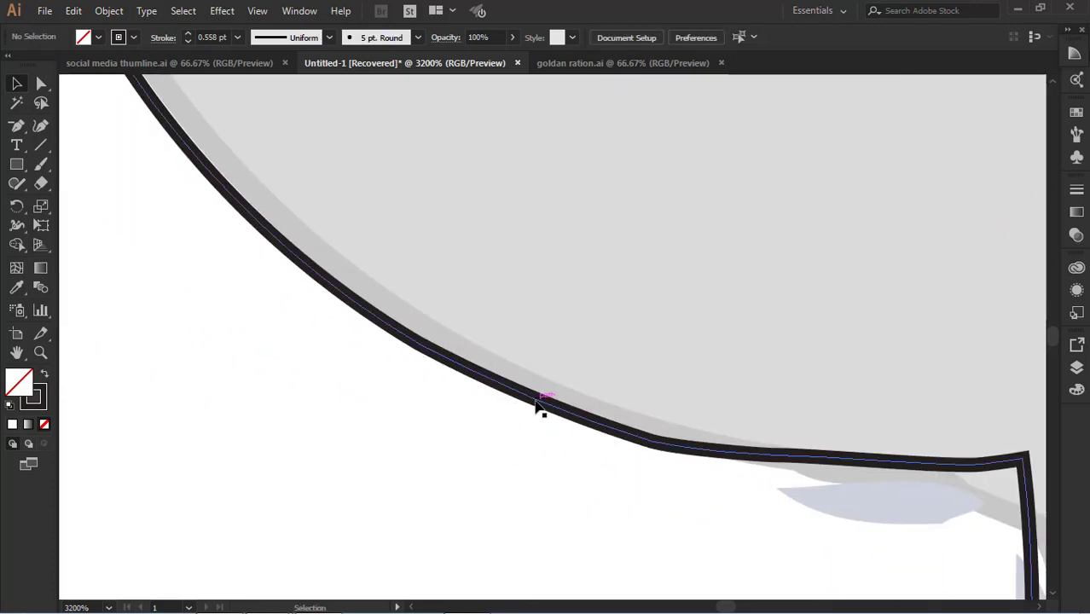
Try moving the anchor point where the right tail fin meets the stem upward, and undo it
left_click_drag(742, 512, 133, 342)
key("a")
left_click(713, 398)
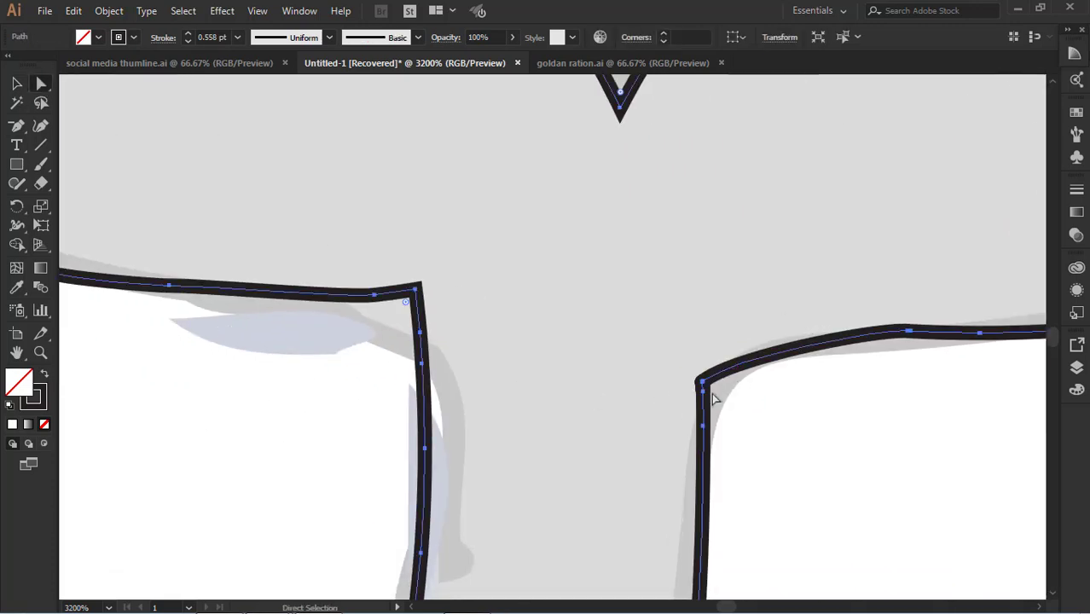
left_click_drag(703, 383, 693, 339)
key("ctrl+z")
key("ctrl+z")
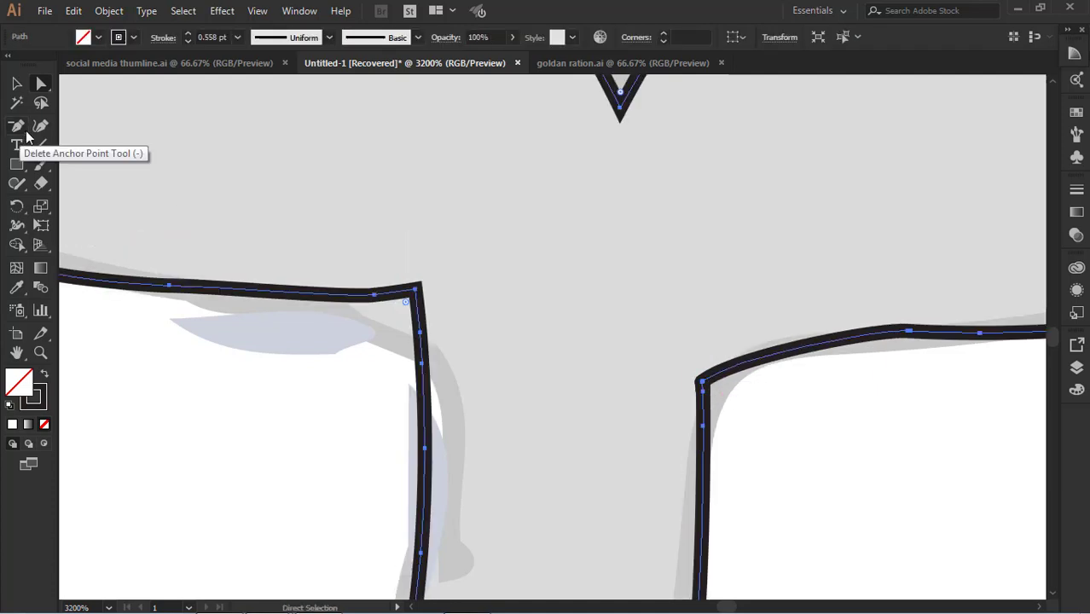
Try drawing a Pen segment from above the stem down to its right corner, and undo it
left_click(24, 131)
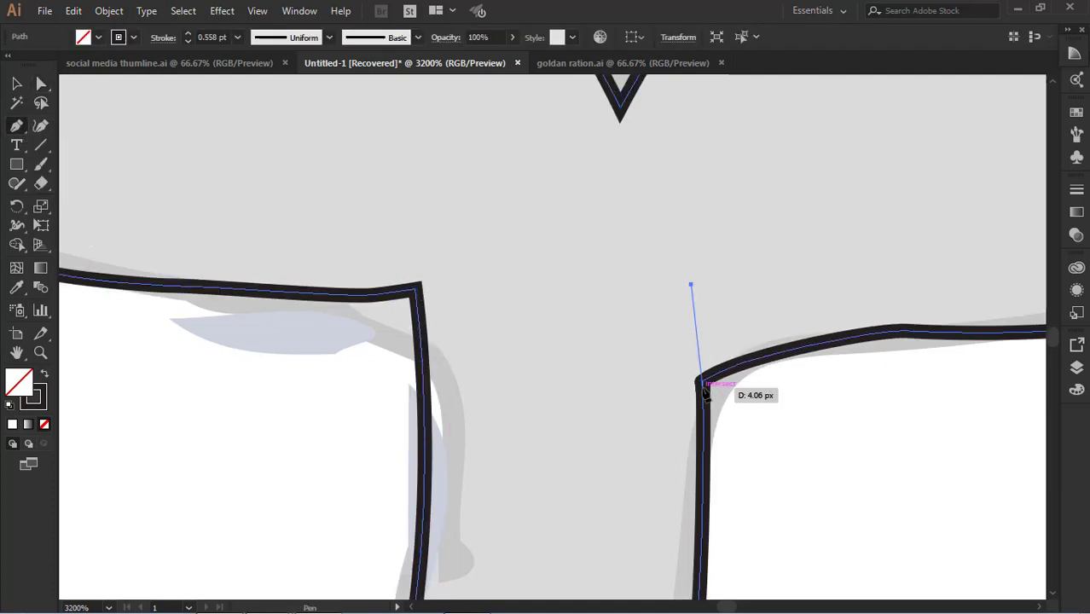
left_click(704, 391)
key("ctrl+z")
key("ctrl+z")
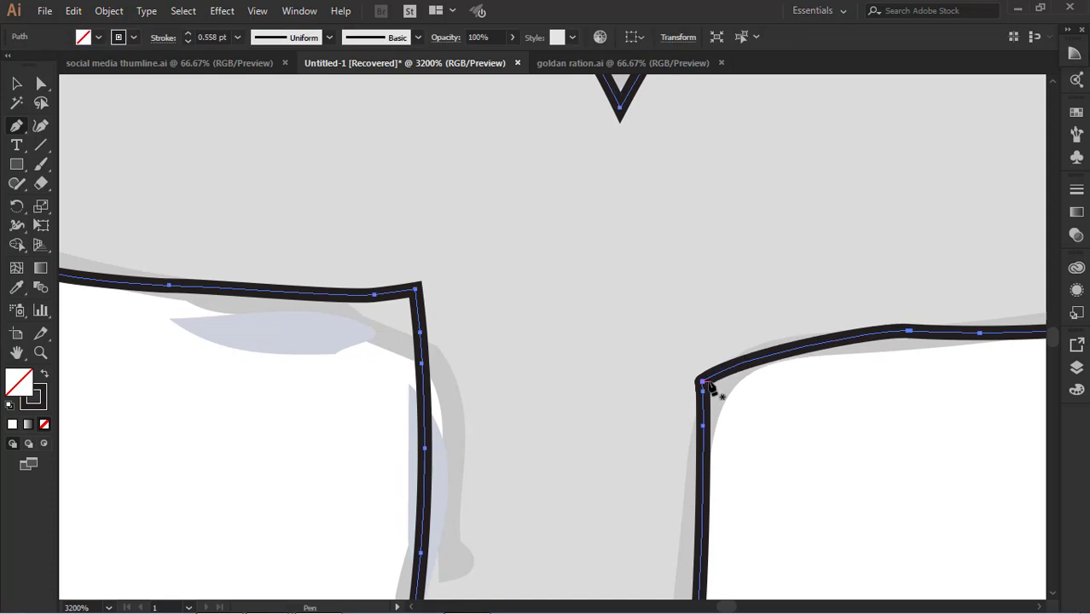
Try raising the stem's right corner anchor above the level of its left corner
left_click(41, 84)
left_click_drag(703, 381, 697, 276)
key("ctrl+z")
left_click(705, 383)
key("ctrl+z")
left_click(704, 382)
Try aligning the stem's right corner to a horizontal guide at the left corner's height and removing the spare anchor above it
key("ctrl+r")
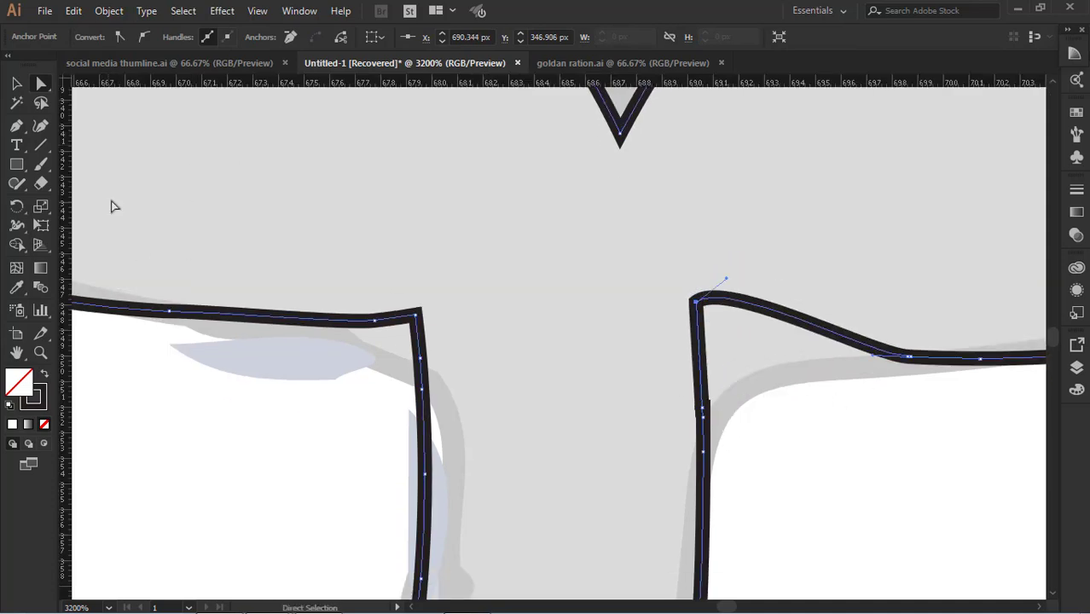
left_click_drag(616, 305, 619, 312)
scroll(792, 492, "up", 3)
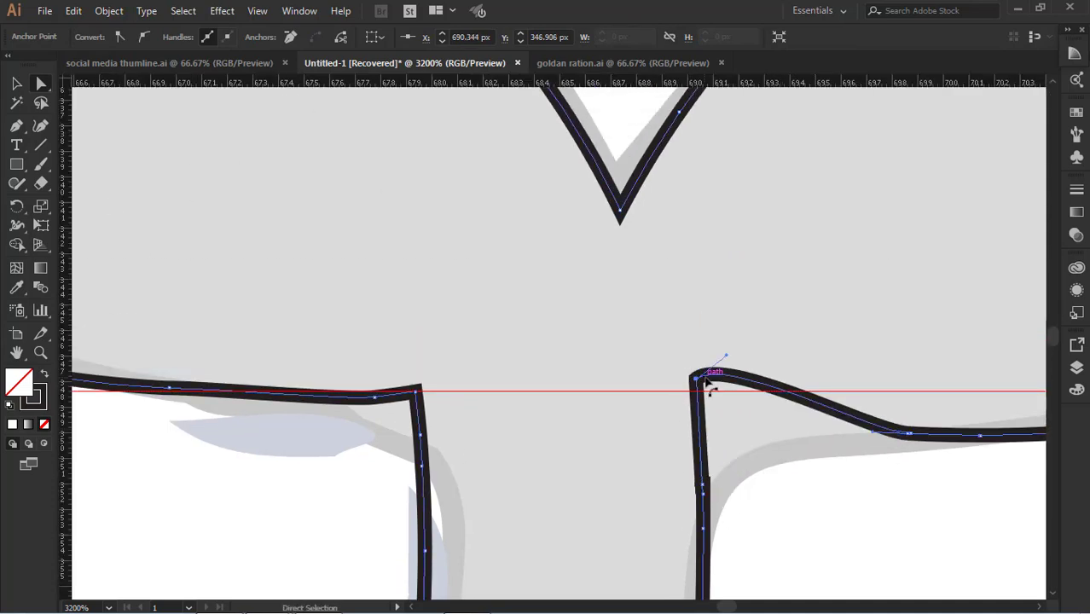
left_click_drag(699, 382, 701, 388)
left_click(17, 126)
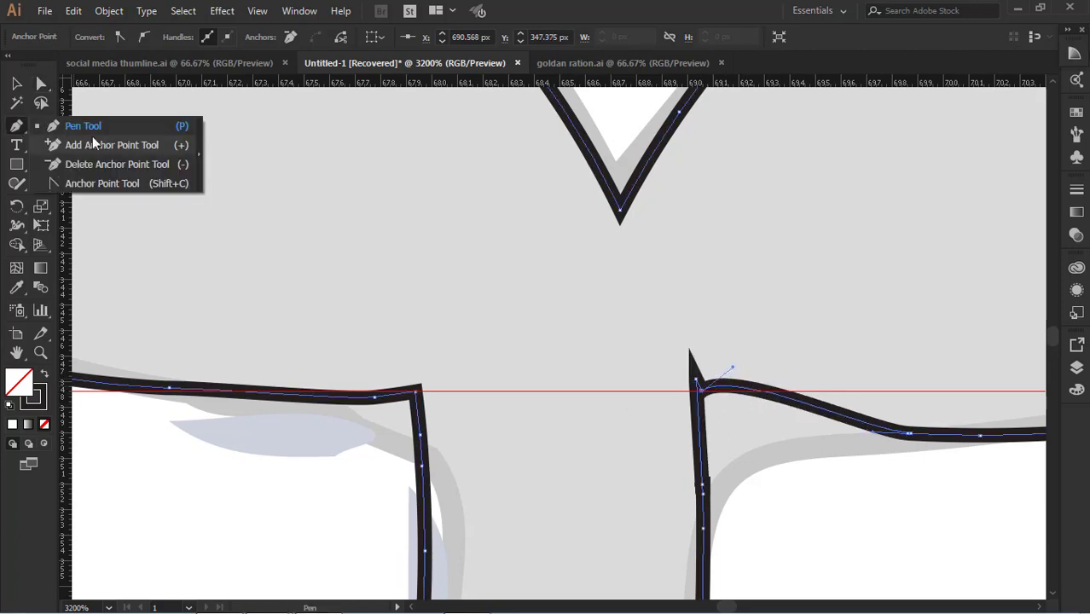
left_click(89, 160)
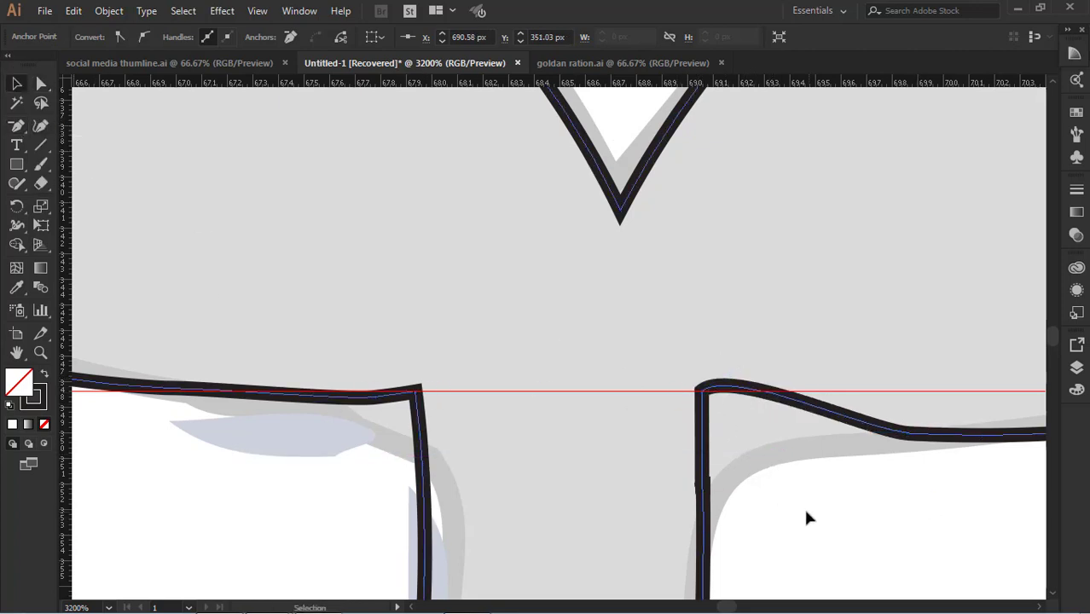
left_click_drag(804, 511, 641, 435, "space")
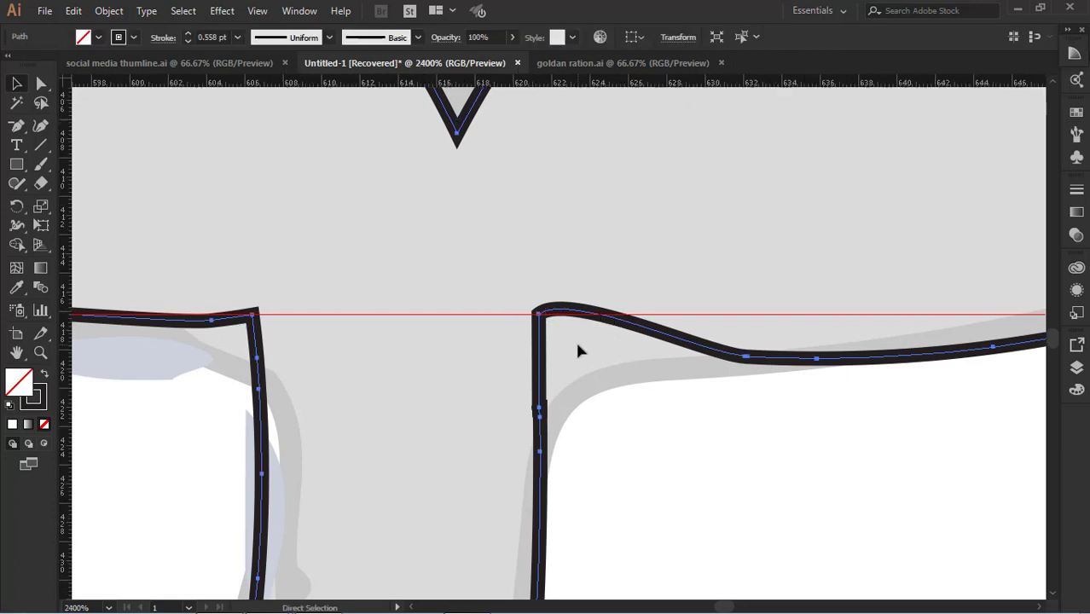
Move the smallest golden-ratio circle into the corner between the left tail fin and stem, and select it together with the body
key("ctrl+minus")
key("ctrl+minus")
key("ctrl+minus")
key("ctrl+minus")
key("ctrl+minus")
key("ctrl+minus")
left_click_drag(814, 271, 622, 462, "space")
key("v")
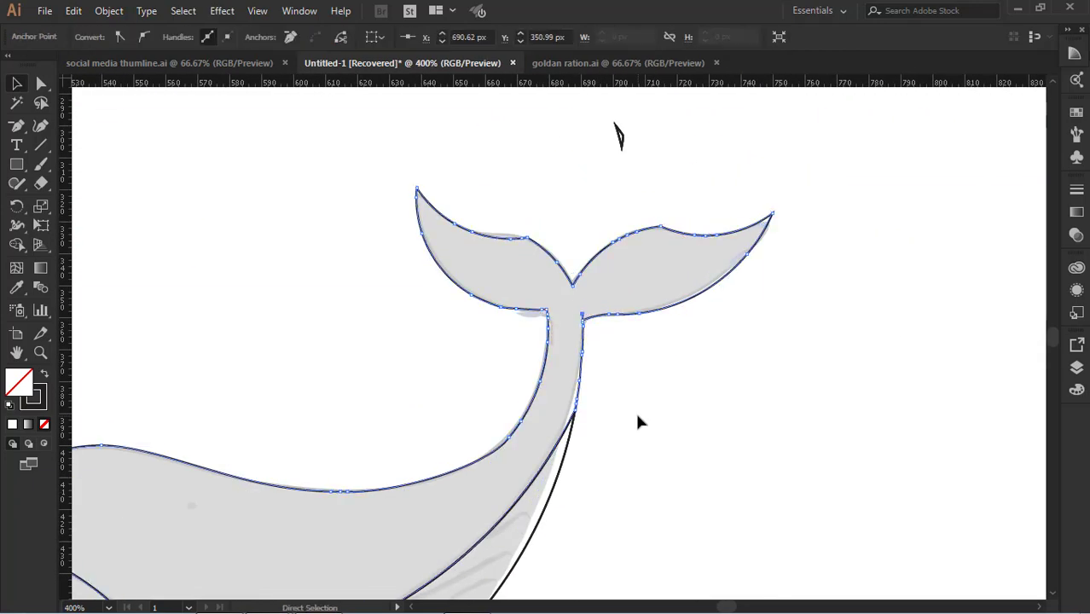
left_click(256, 270)
left_click_drag(94, 226, 584, 284, "space")
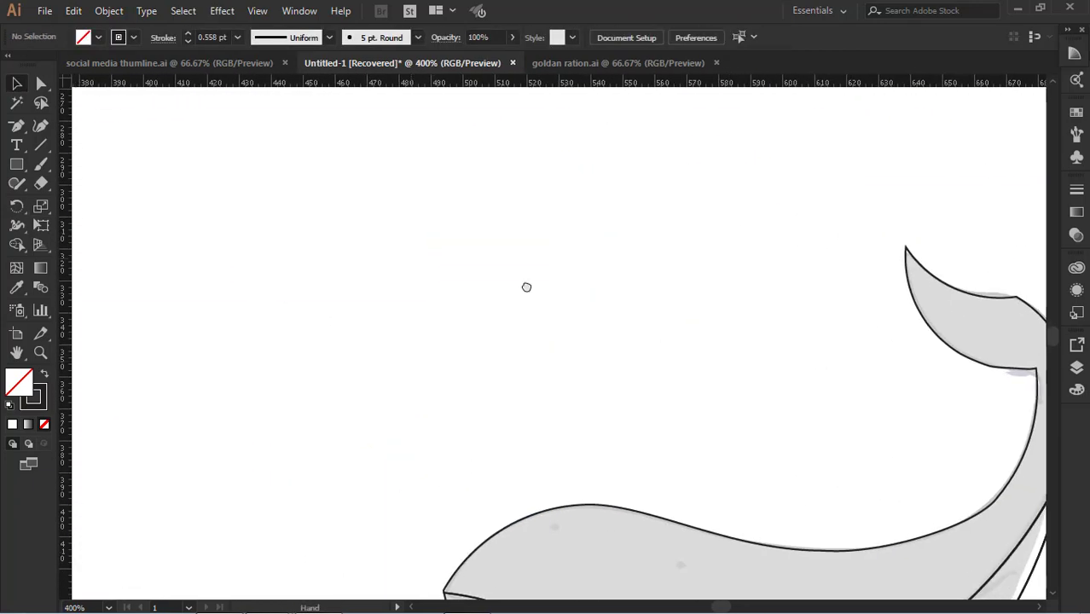
left_click_drag(170, 255, 973, 457, "space")
left_click_drag(285, 141, 967, 525)
left_click_drag(915, 377, 100, 199, "space")
left_click(171, 343)
left_click_drag(161, 338, 1035, 466)
left_click_drag(996, 290, 653, 272, "space")
left_click_drag(689, 219, 764, 474)
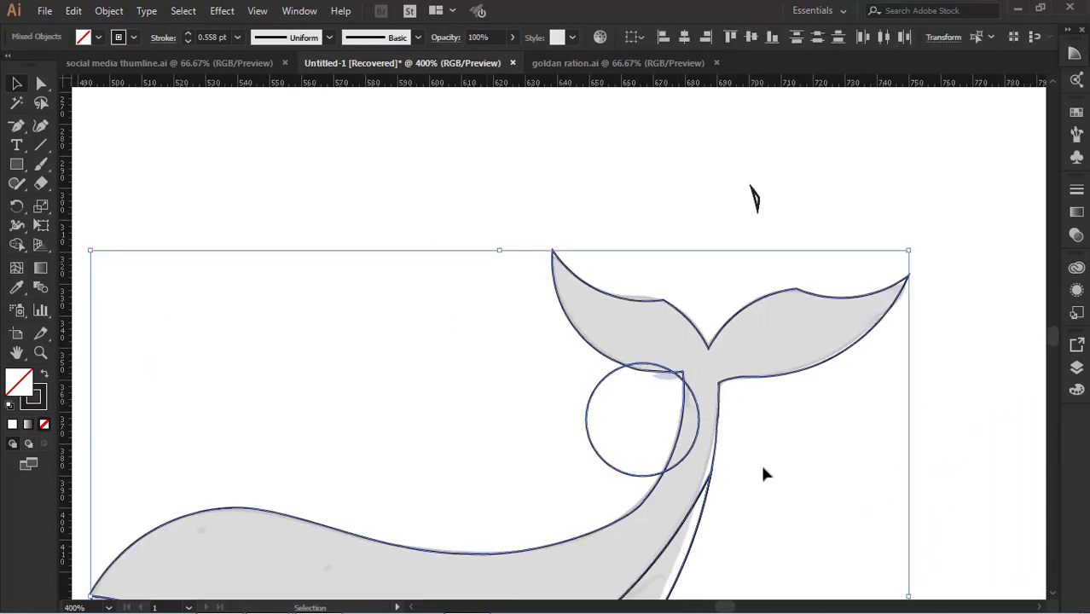
Merge the circle's overlaps and the corner gap into the body with Shape Builder, and delete the leftover part of the circle
left_click(16, 244)
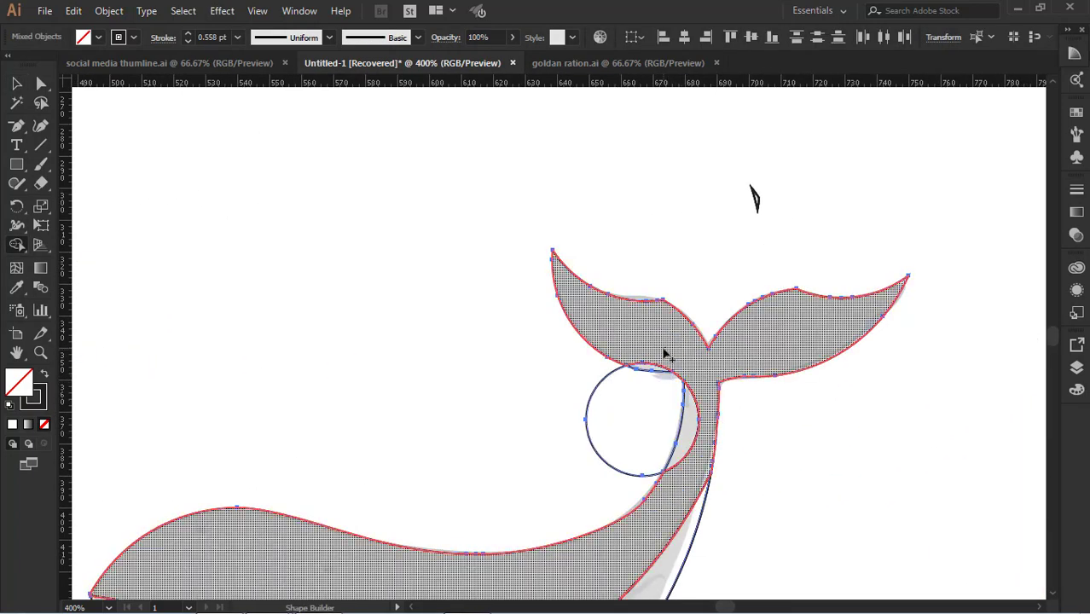
left_click_drag(661, 353, 688, 413)
left_click(17, 83)
left_click(478, 379)
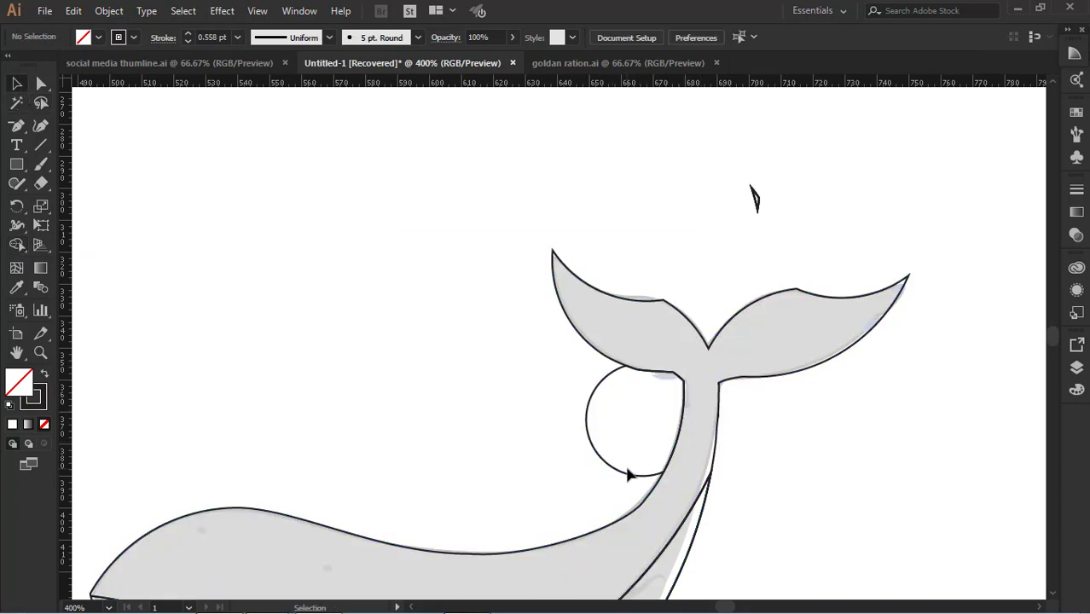
left_click(629, 472)
key("Delete")
Round the corner where the left tail fin's underside meets the stem, and deselect the body
left_click(684, 389)
left_click(41, 84)
left_click(685, 385)
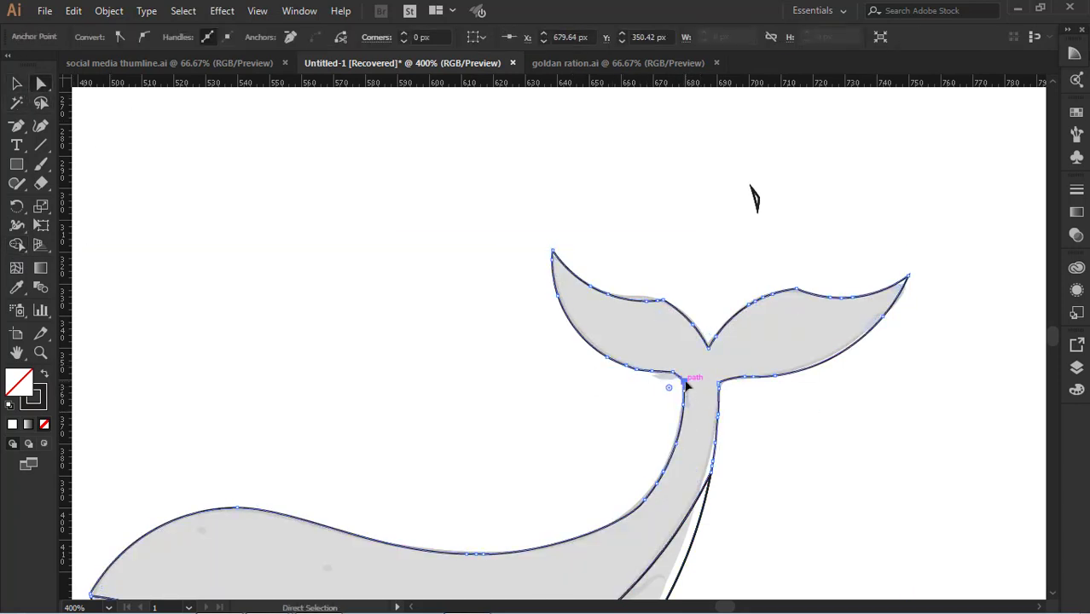
left_click_drag(668, 388, 633, 412)
left_click(17, 84)
left_click(477, 366)
Try rounding the adjacent anchor on the left tail fin's underside near the stem, cancelling the corner settings
scroll(740, 385, "left", 5)
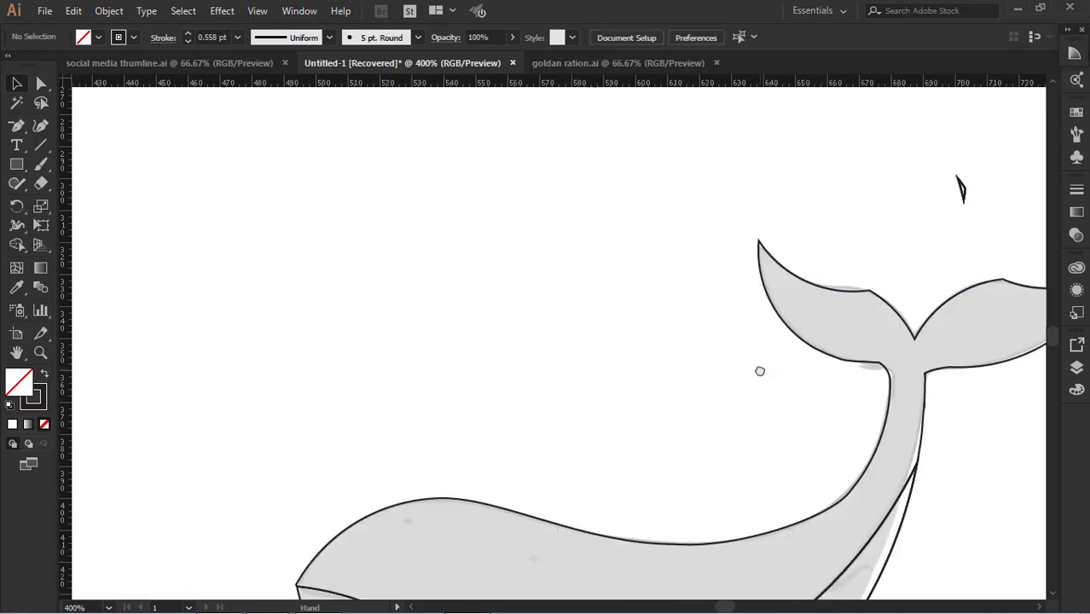
scroll(758, 369, "right", 3)
key("a")
double_click(749, 372)
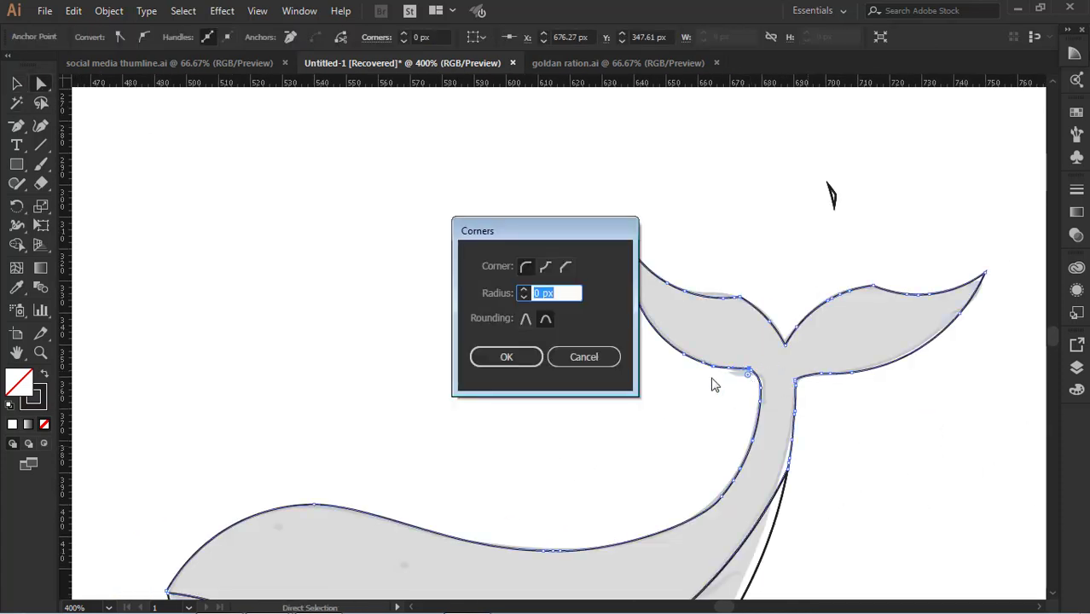
key("Escape")
left_click_drag(737, 391, 747, 371)
left_click(17, 84)
left_click(827, 437)
Copy the full set of concentric circles from the goldan ration.ai document into the whale document
left_click_drag(827, 437, 1019, 515)
left_click_drag(183, 227, 994, 460)
left_click_drag(431, 289, 589, 352)
key("ctrl+minus")
key("ctrl+minus")
key("ctrl+minus")
left_click_drag(795, 344, 377, 271)
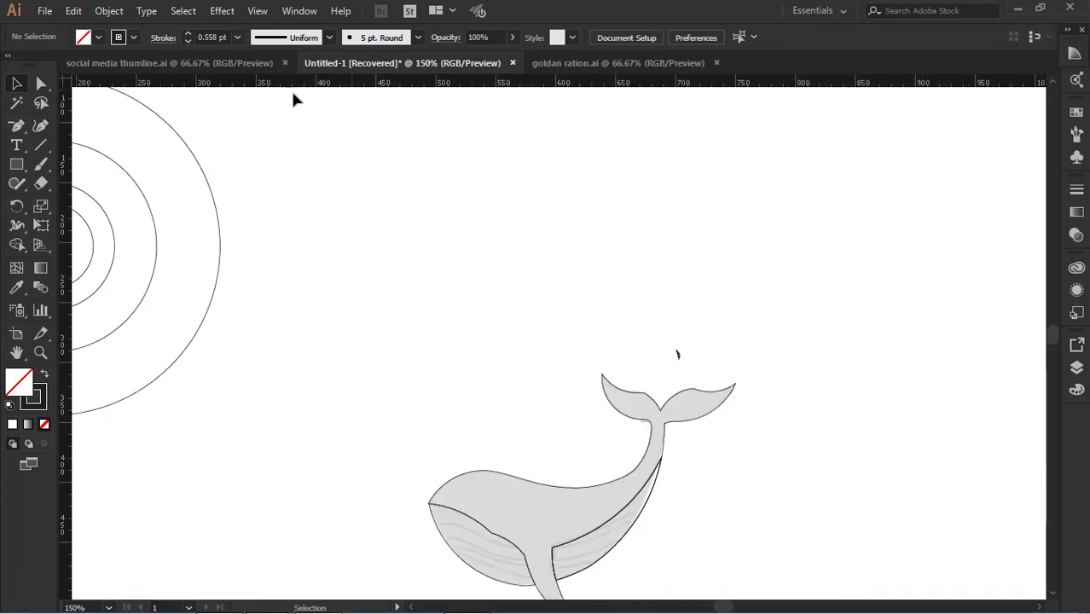
left_click(576, 64)
left_click_drag(296, 220, 100, 435)
left_click_drag(190, 339, 242, 313)
left_click_drag(205, 381, 795, 267)
Delete the incomplete set of concentric circles and move the new five-circle set into its place
left_click_drag(631, 294, 193, 421)
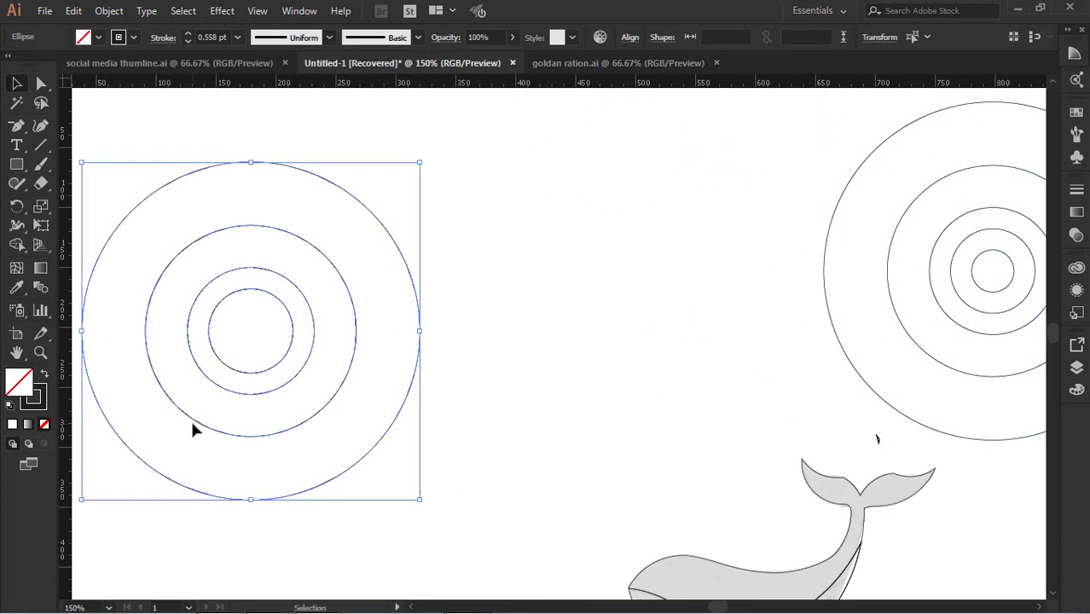
key("Delete")
left_click_drag(707, 318, 1011, 279)
left_click_drag(977, 285, 248, 311)
left_click_drag(617, 422, 501, 252)
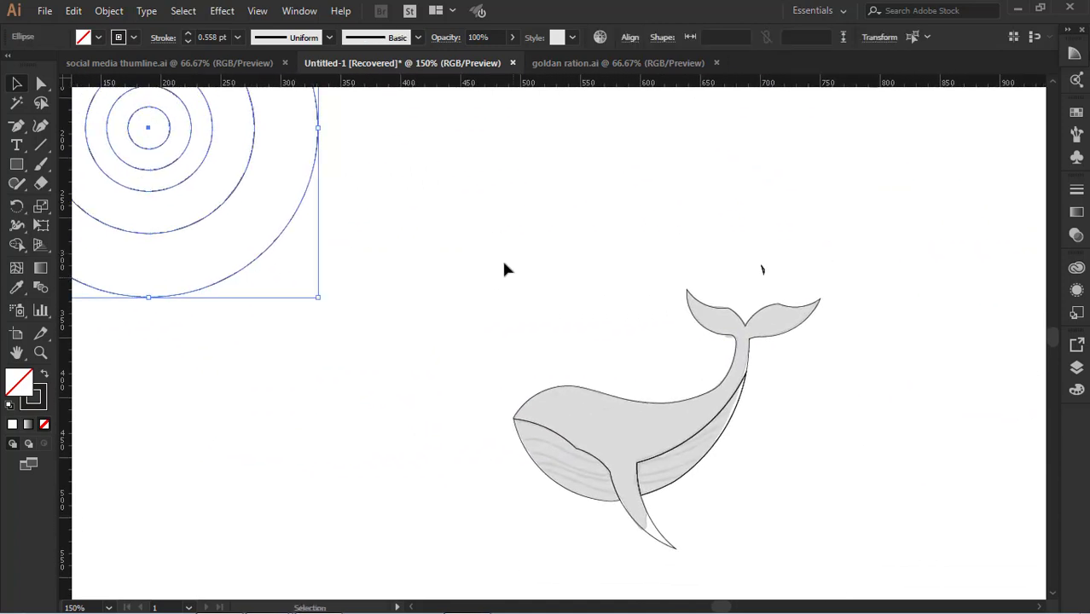
scroll(477, 363, "up", 1)
left_click(474, 369)
Move the smallest circle from the new set into the corner between the right tail fin and the stem
left_click_drag(169, 172, 823, 432)
key("ctrl+plus")
key("ctrl+plus")
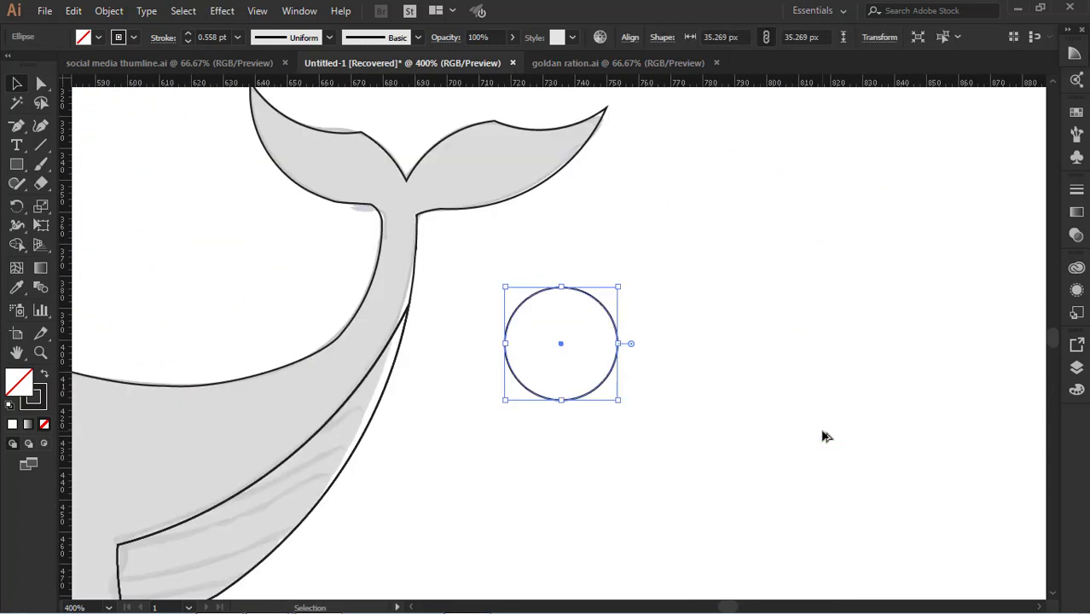
left_click(644, 343)
left_click_drag(620, 352, 523, 254)
Merge the gap between the circle and the right fin's corner into the body with Shape Builder, and delete the leftover circle
left_click(297, 157)
left_click_drag(345, 82, 585, 178)
left_click_drag(610, 317, 386, 409)
left_click(17, 243)
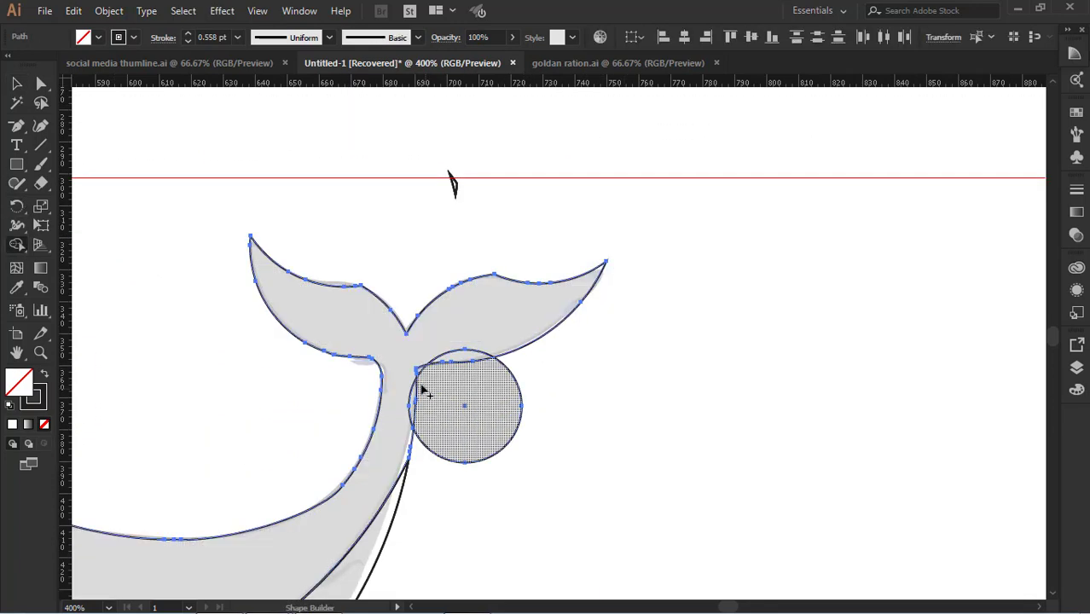
left_click_drag(493, 394, 563, 372)
left_click(16, 83)
left_click(580, 382)
left_click_drag(523, 413, 674, 437)
key("Delete")
scroll(597, 401, "down", 1)
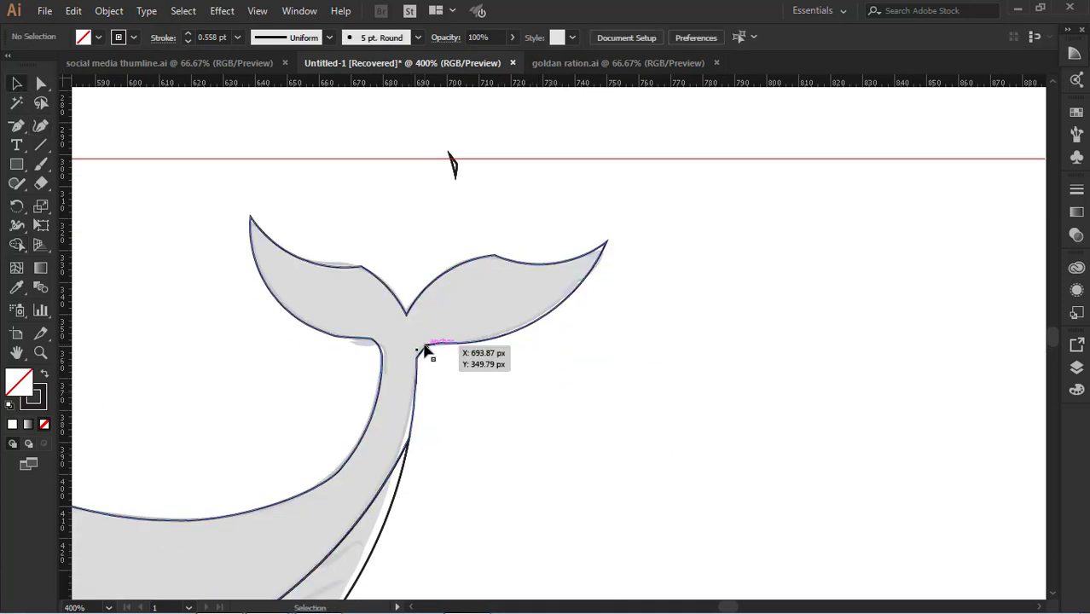
Round the corner where the right tail fin meets the stem to a radius of about 9.6 px, and deselect
left_click(424, 349)
key("a")
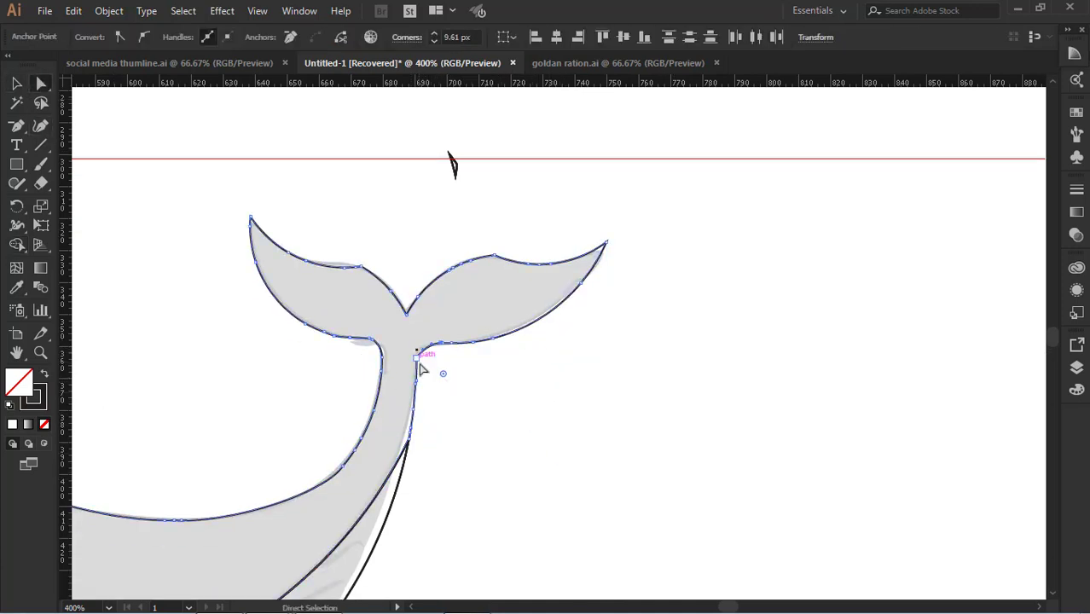
key("v")
left_click(458, 192)
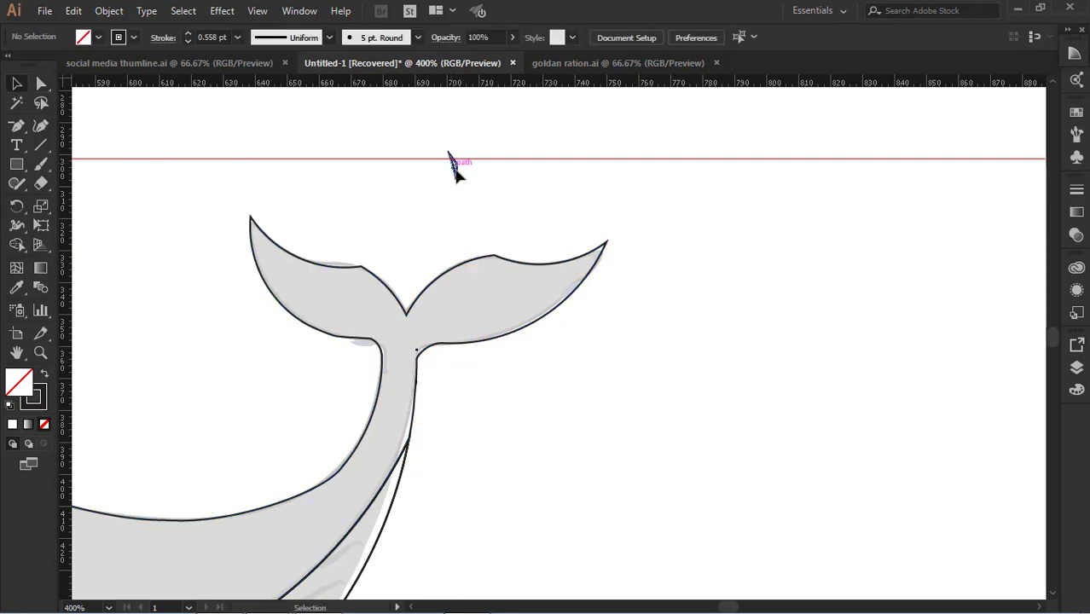
Try moving the stray point beside the right fin's rounded corner away, and undo it
left_click_drag(418, 352, 446, 350)
key("ctrl+z")
key("ctrl+z")
Isolate the body's compound path and try to delete the stray point beside the right fin's corner
double_click(416, 351)
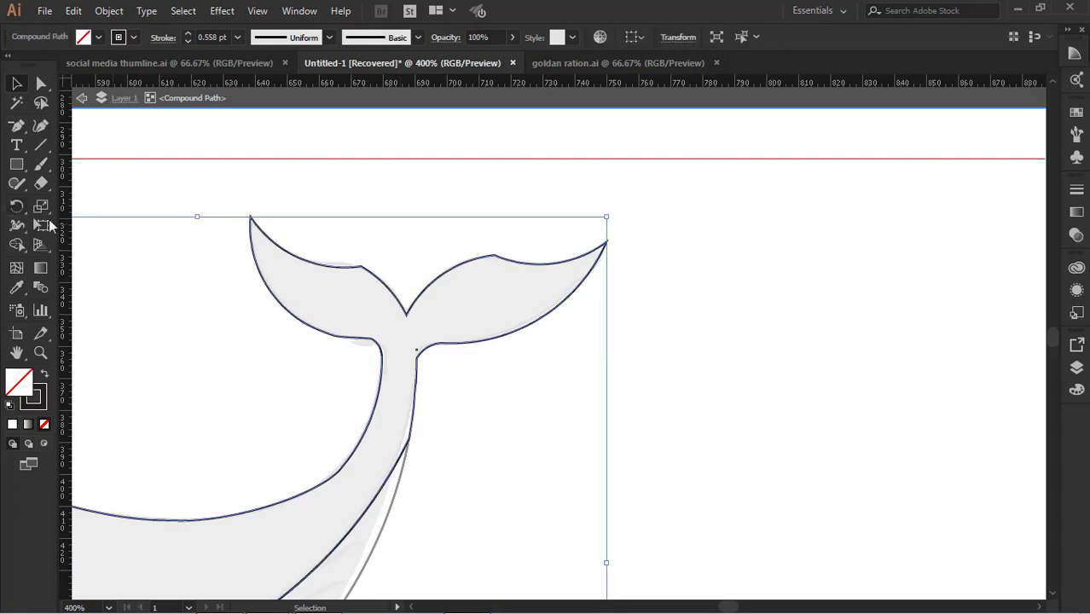
key("shift+m")
left_click(17, 83)
left_click(394, 369)
left_click_drag(416, 351, 489, 395)
key("Delete")
double_click(416, 350)
double_click(416, 351)
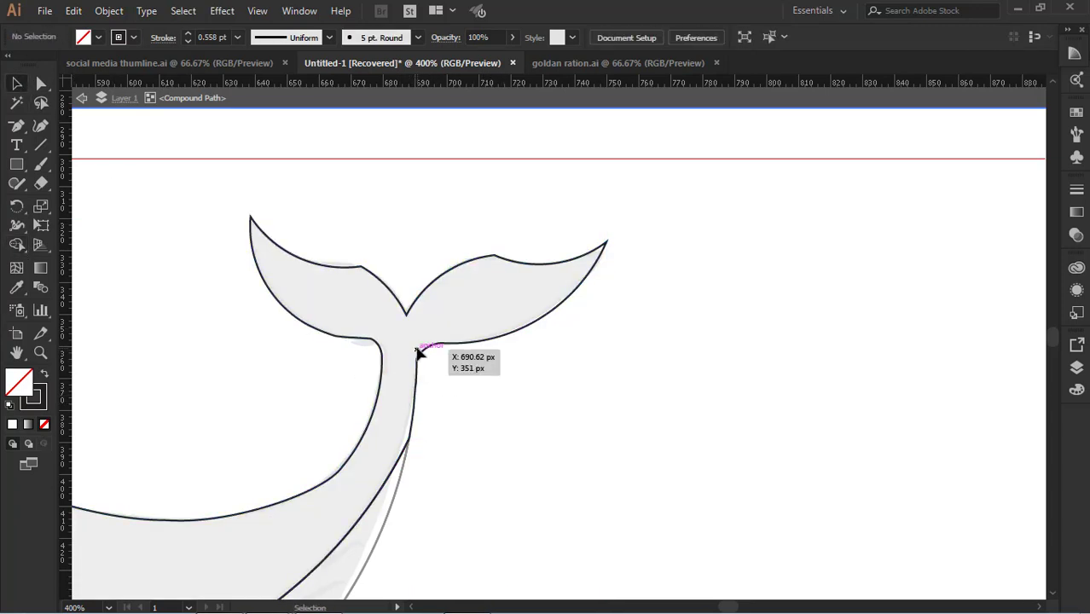
double_click(428, 389)
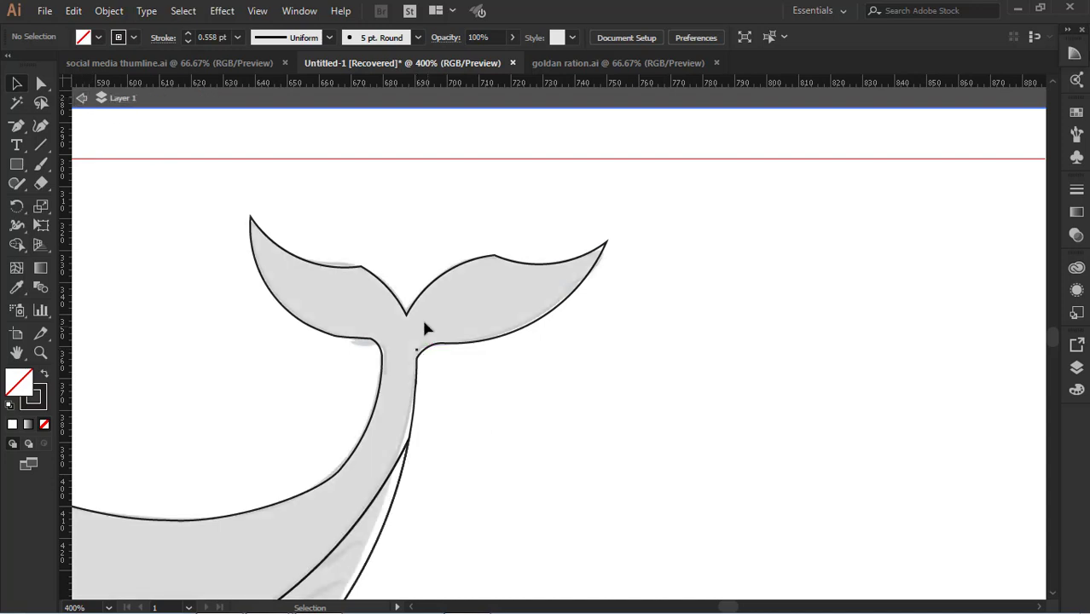
left_click_drag(416, 351, 417, 349)
Try pulling the front belly section away from the whale's body, and undo the move
scroll(425, 362, "down", 4)
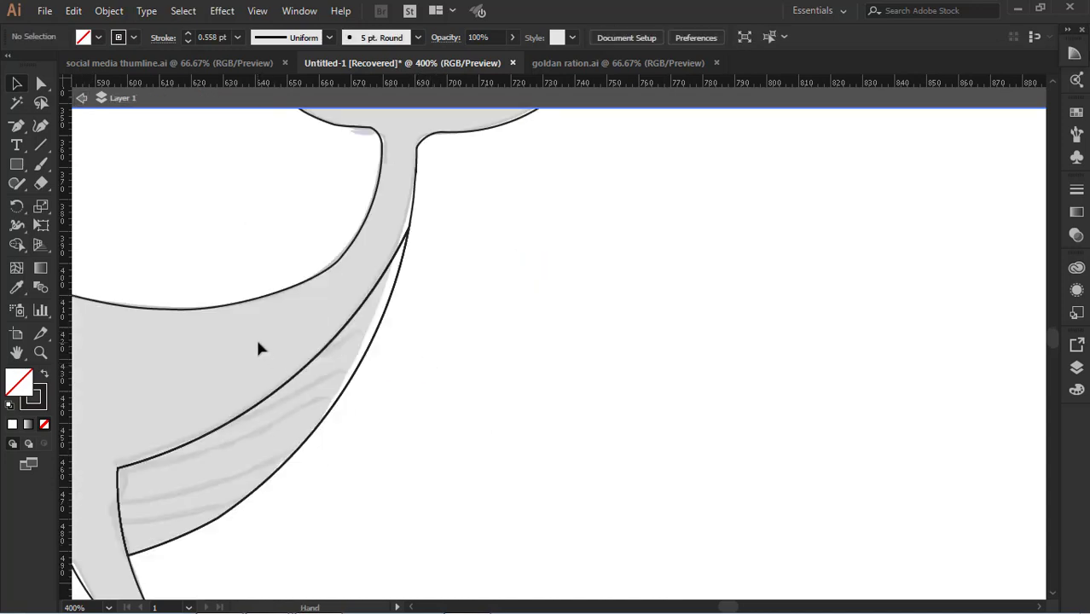
left_click_drag(258, 343, 605, 346)
left_click_drag(443, 281, 626, 383)
left_click(703, 472)
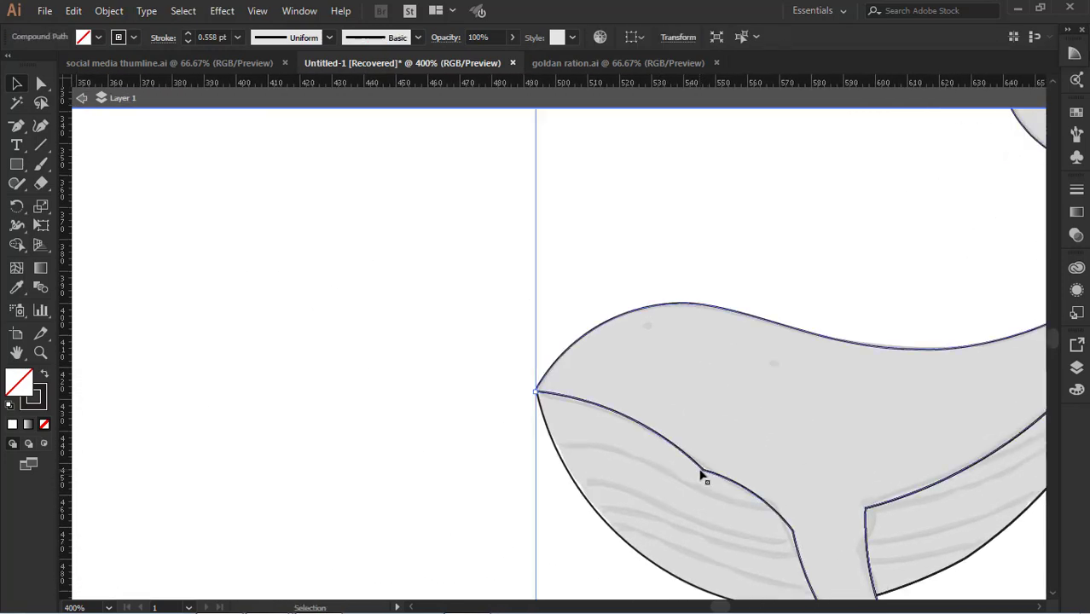
left_click(41, 84)
left_click(123, 228)
key("v")
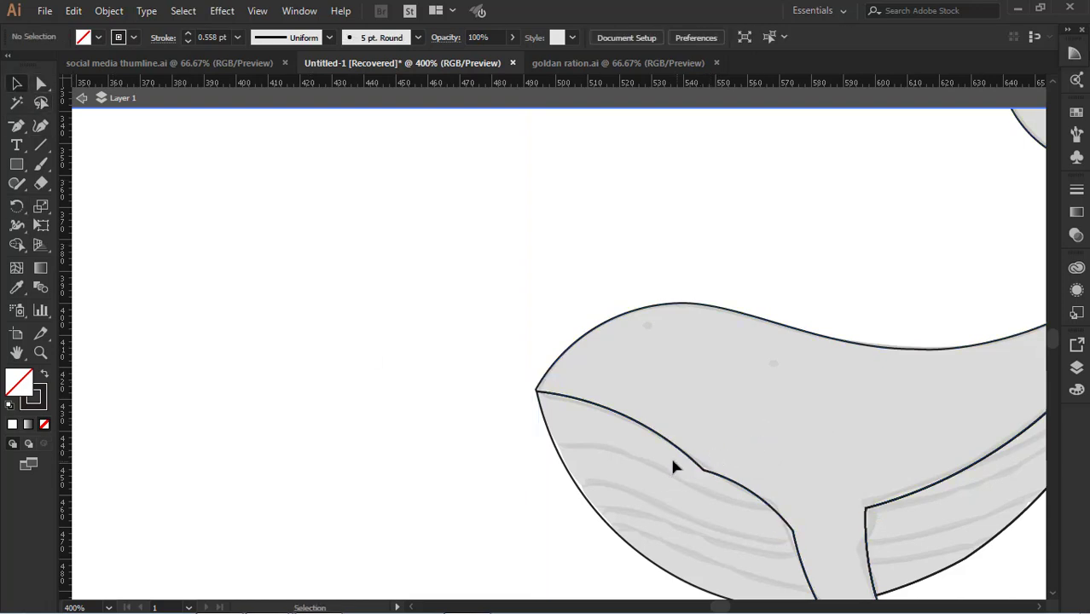
left_click_drag(601, 518, 553, 561)
key("ctrl+z")
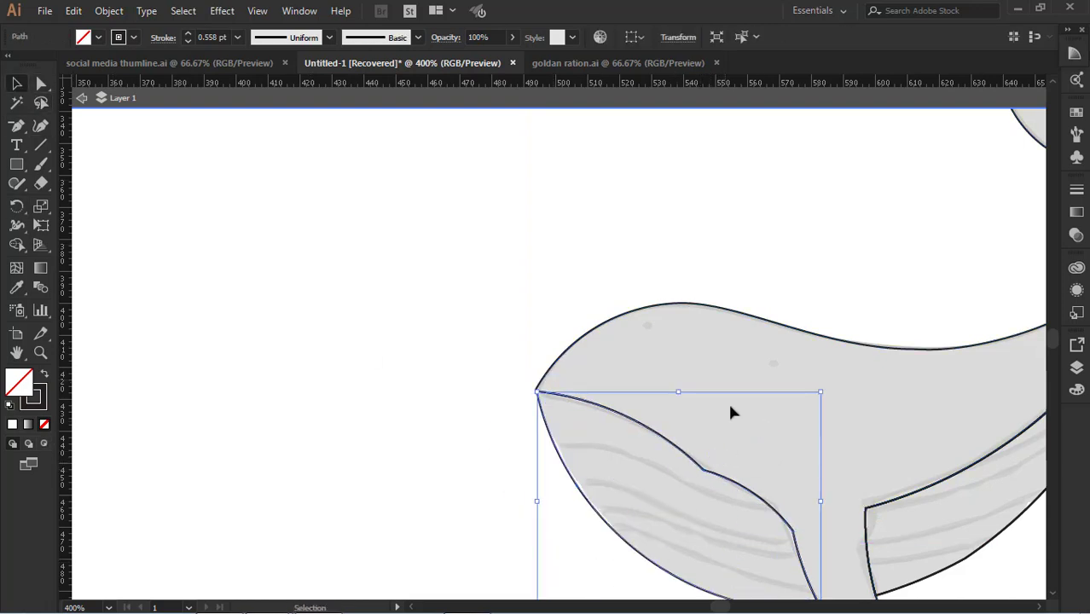
Round the corner in the middle of the body's jaw line to its maximum radius, and deselect
left_click(864, 346)
left_click(41, 83)
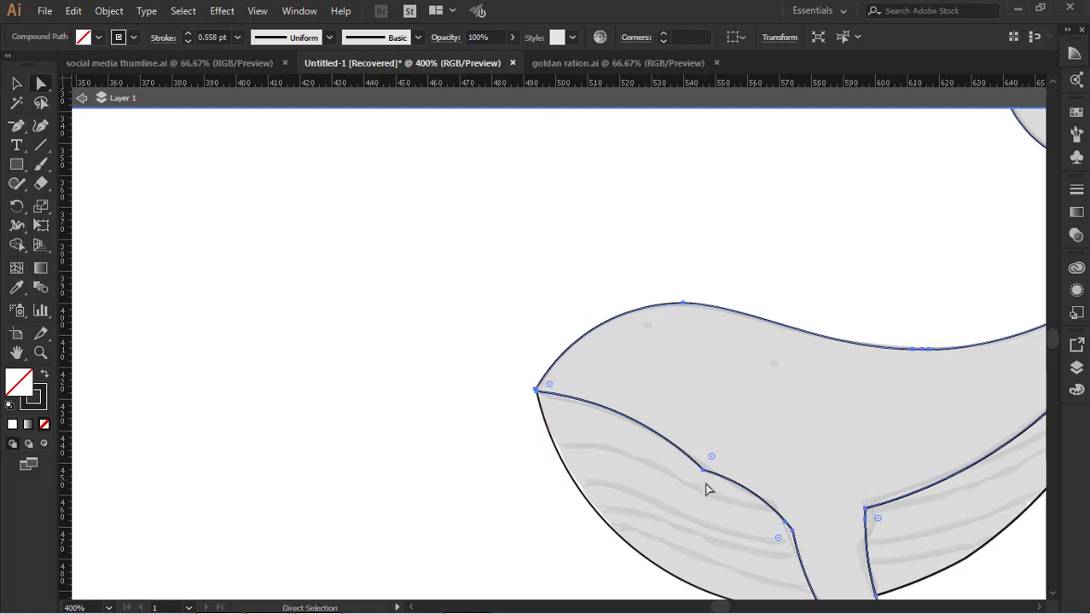
left_click(703, 470)
left_click_drag(711, 456, 784, 380)
left_click(582, 472)
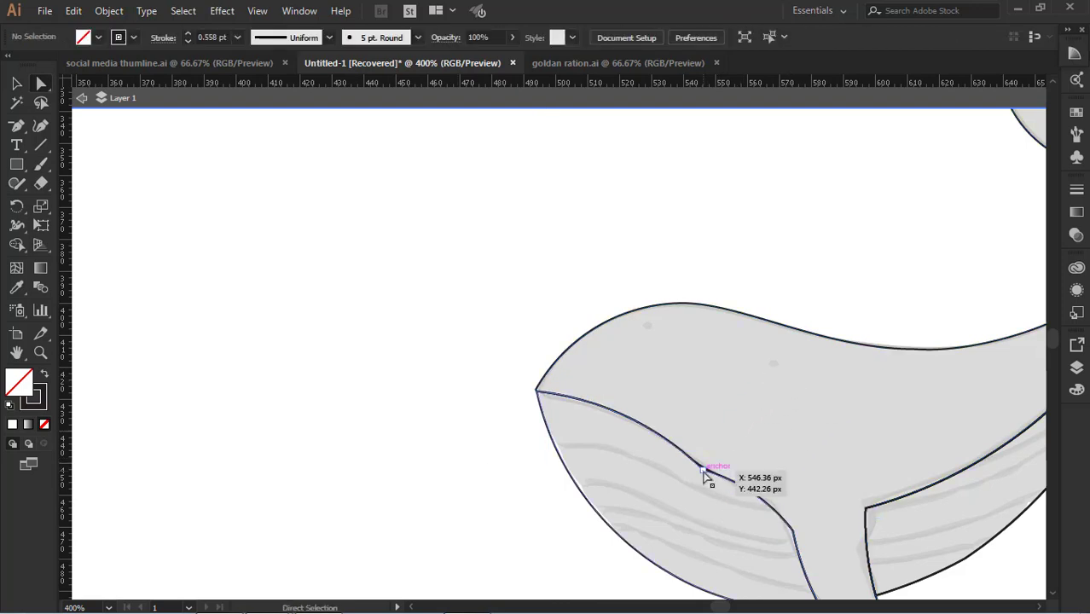
Round the matching jaw-line corner on the front belly section so it follows the body's rounded edge
left_click(16, 83)
scroll(379, 288, "down", 3)
left_click(587, 404)
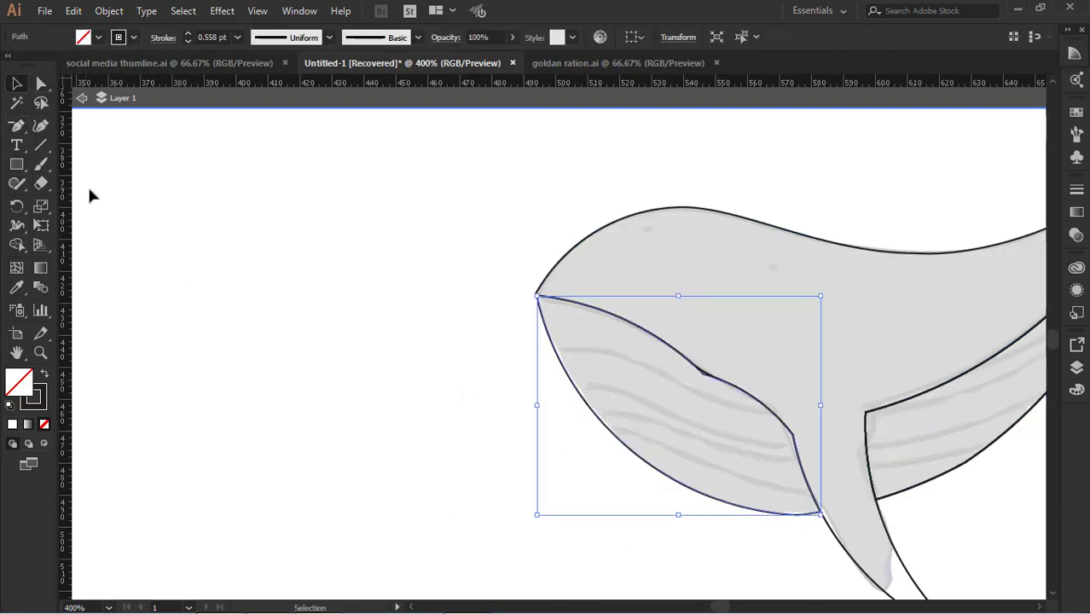
left_click(41, 83)
left_click(704, 374)
left_click_drag(712, 362, 752, 331)
left_click(17, 84)
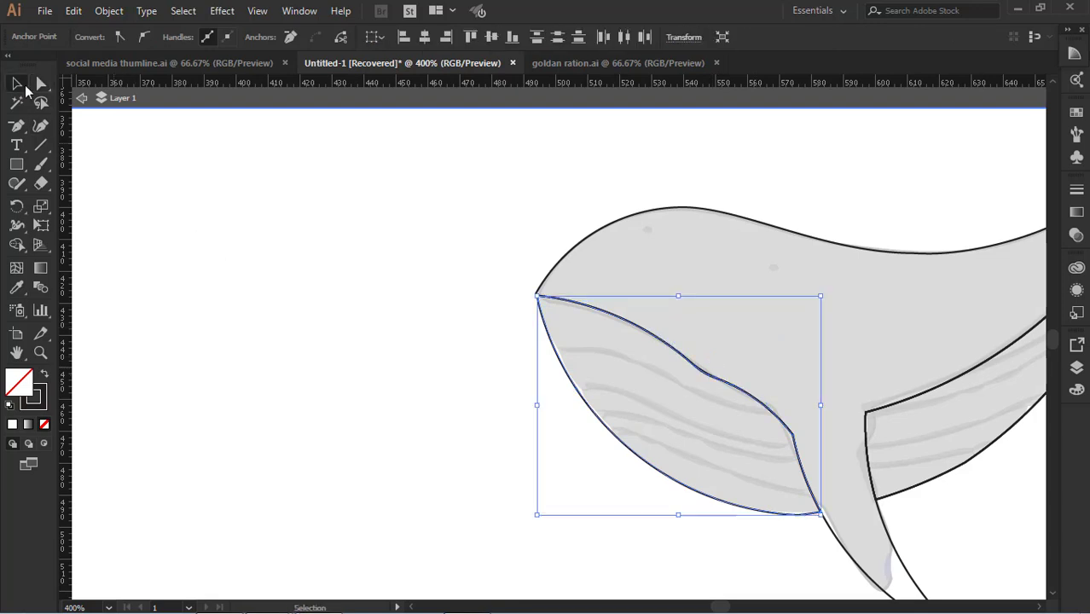
Try moving the front belly section down and away from the body, and undo it
left_click(443, 324)
left_click_drag(896, 447, 769, 425)
left_click(476, 486)
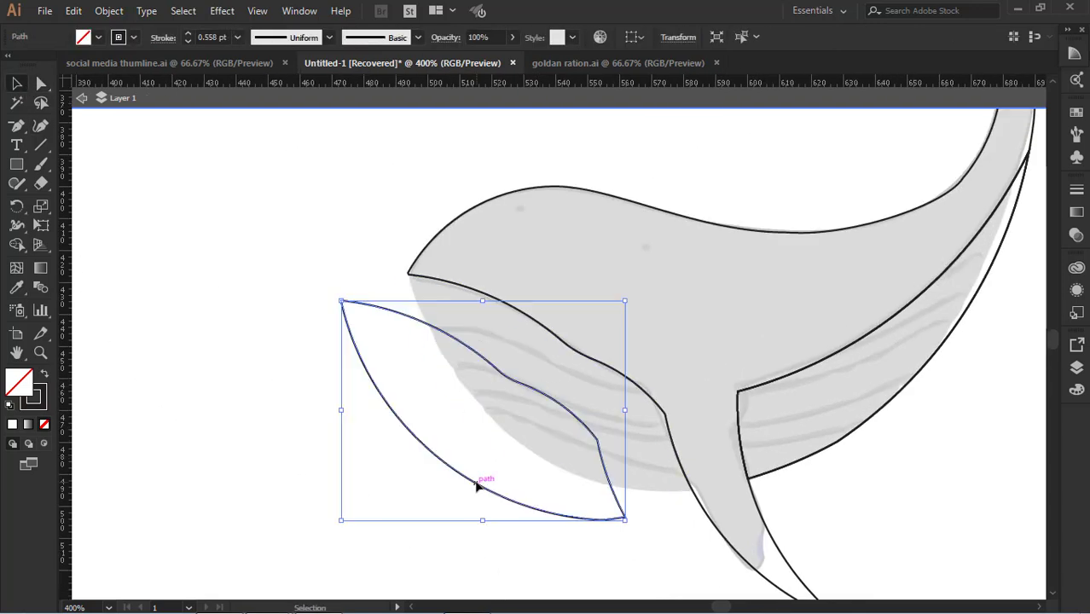
key("ctrl+z")
Try changing the radius of the front belly's rounded jaw corner, and undo the change
left_click(632, 556)
left_click(526, 449)
left_click(41, 84)
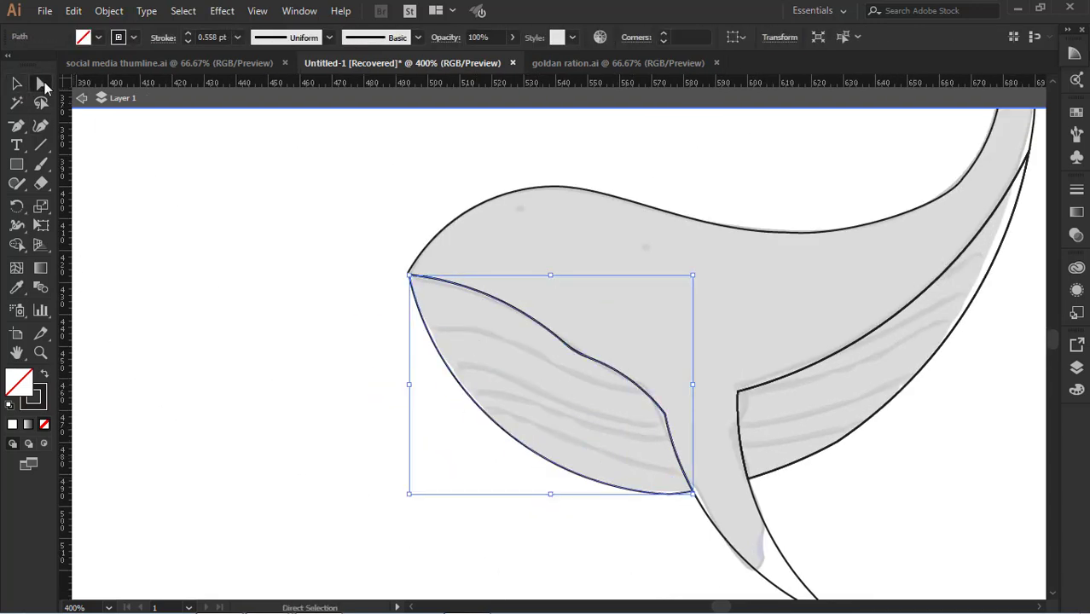
left_click_drag(606, 300, 643, 288)
key("ctrl+z")
left_click(498, 546)
left_click(521, 441)
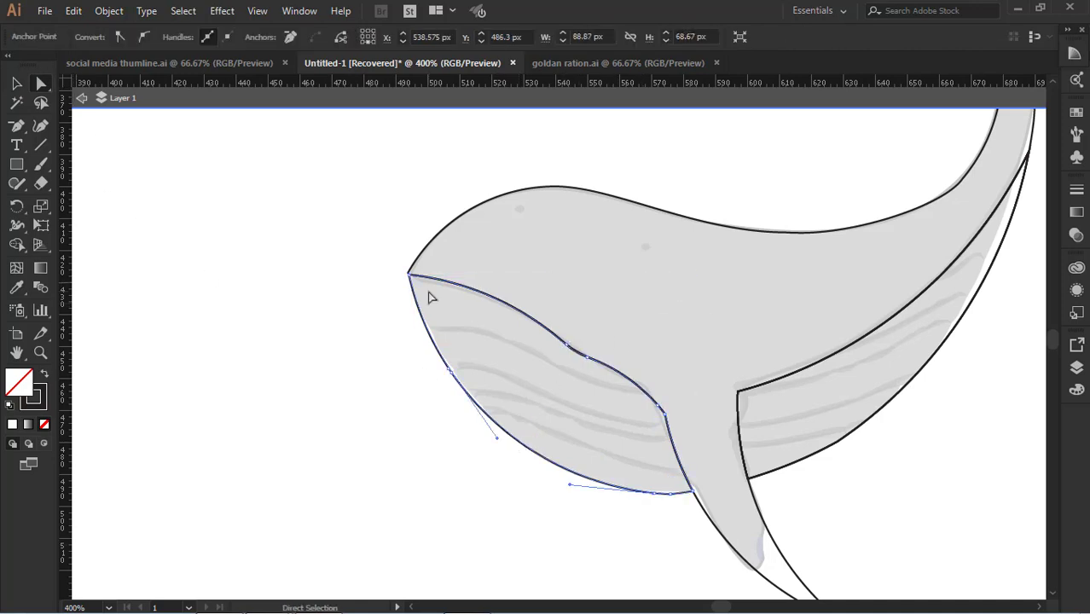
left_click(17, 83)
left_click(400, 407)
left_click(480, 407)
left_click(41, 84)
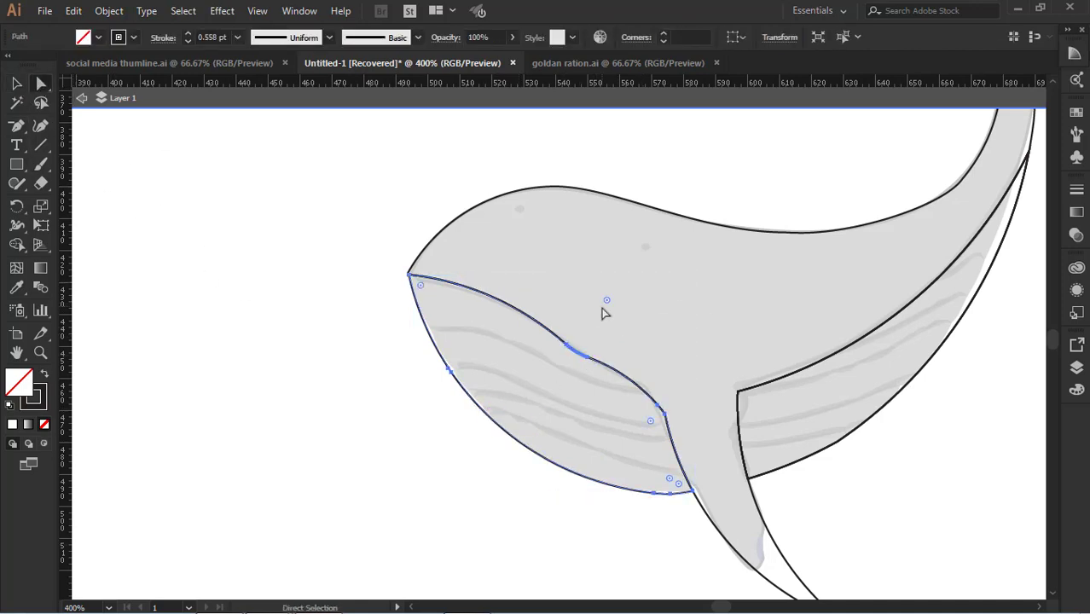
left_click(569, 364)
left_click(617, 200)
left_click(567, 250)
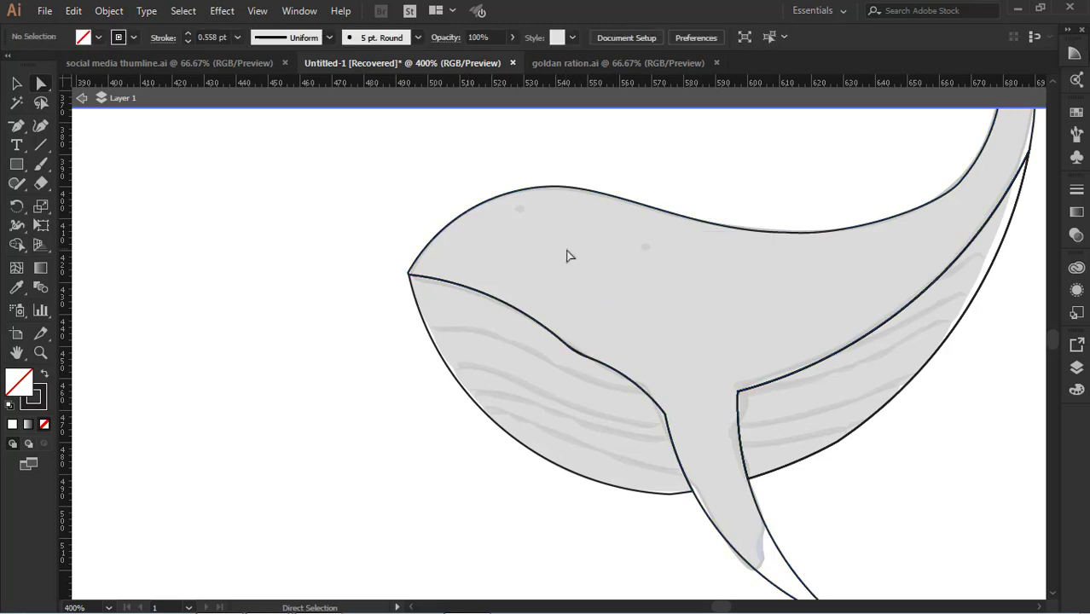
Try merging across the jaw line between the body and front belly with Shape Builder, and undo it
left_click_drag(567, 250, 595, 376)
left_click(18, 246)
mouse_move(583, 329)
left_mouse_down()
mouse_move(534, 404)
mouse_move(594, 400)
left_mouse_up()
key("ctrl+z")
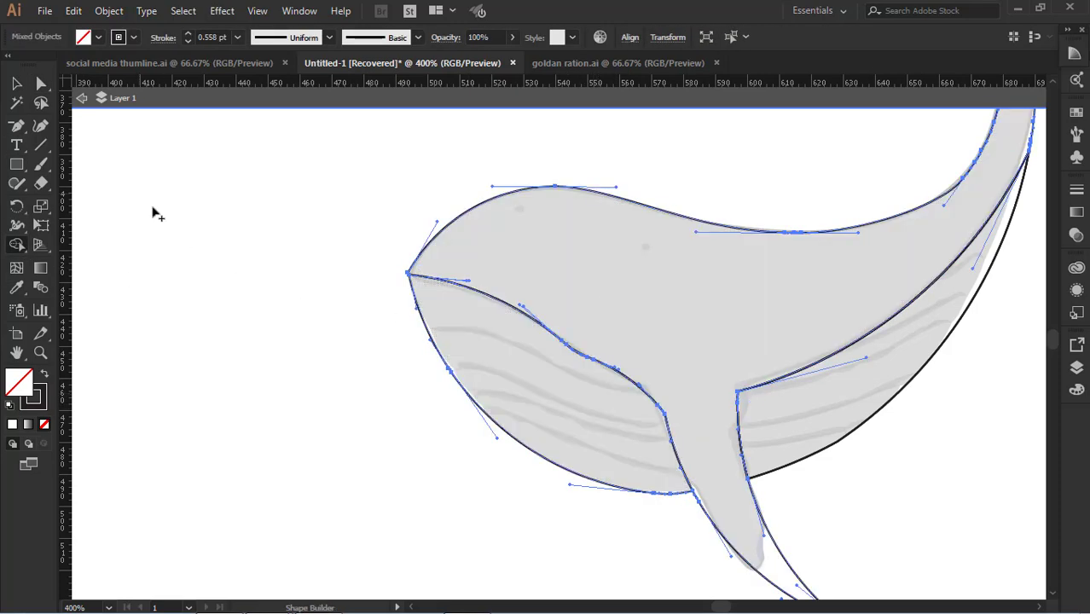
Reshape the front belly's curve at the rounded jaw corner so it lines up with the body's edge
left_click(19, 84)
left_click(202, 222)
left_click(449, 370)
left_click(41, 85)
left_click(571, 347)
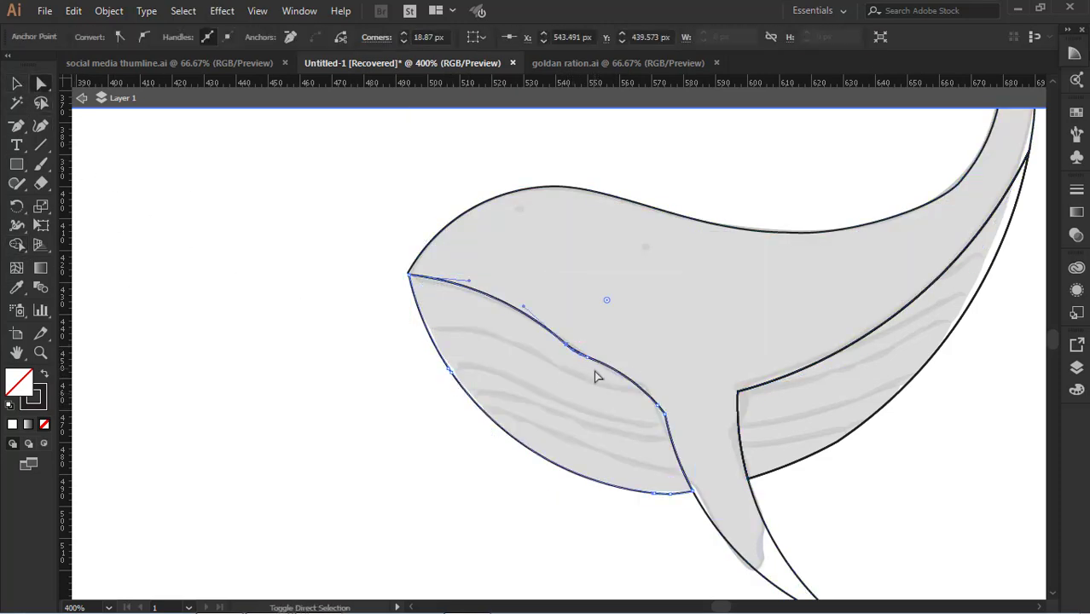
left_click_drag(571, 347, 588, 330)
key("ctrl+z")
scroll(594, 373, "up", 3)
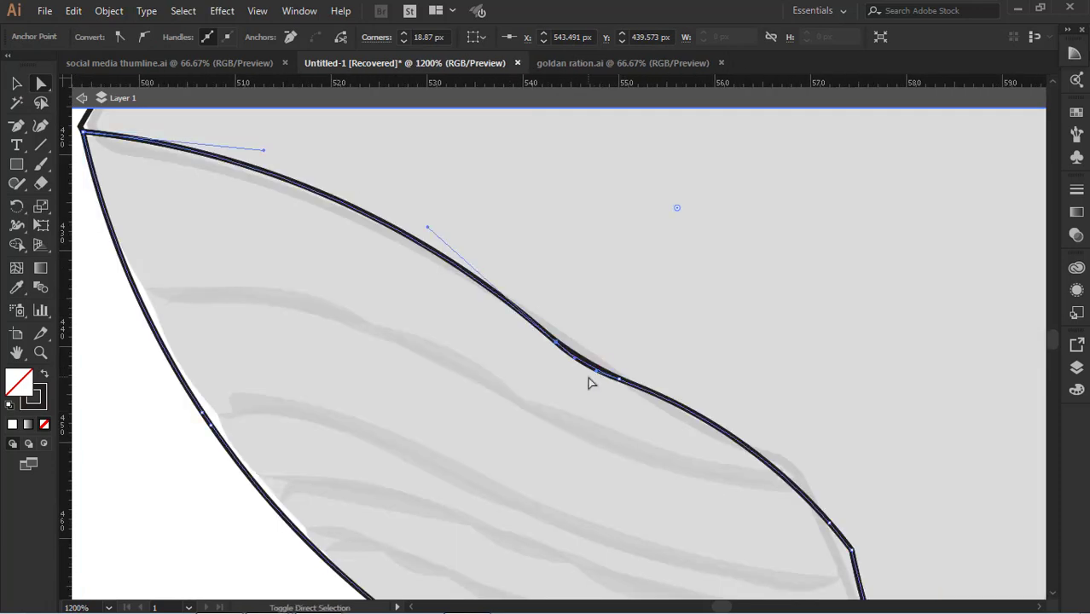
left_click_drag(595, 372, 583, 362)
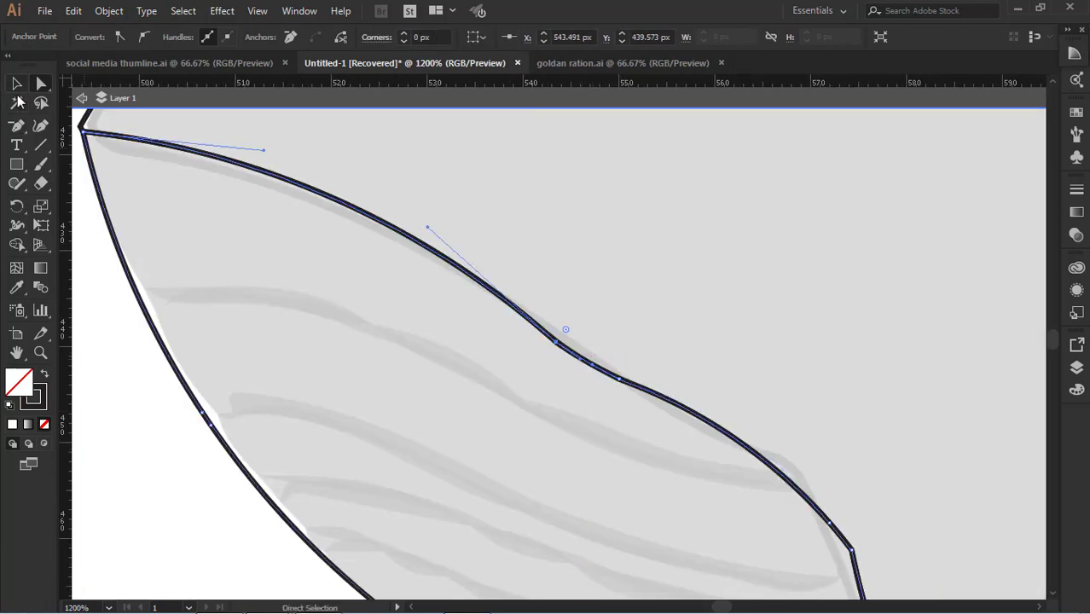
Adjust the body's curve at the rounded jaw corner to follow the front belly's edge
left_click(16, 82)
left_click(500, 422)
scroll(446, 269, "up", 1)
left_click(122, 140)
left_click(41, 84)
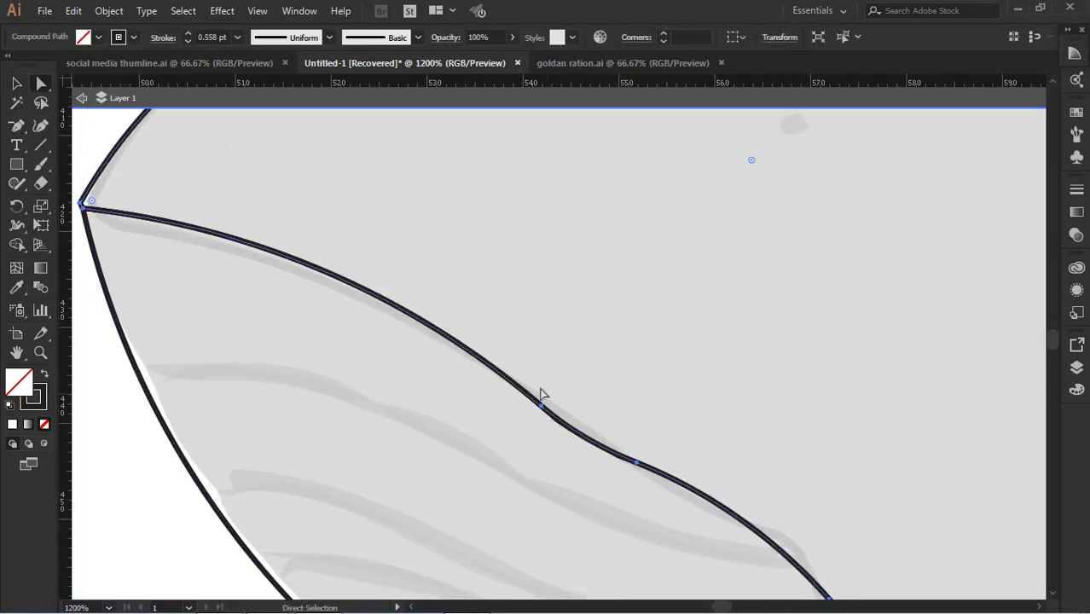
left_click(541, 405)
scroll(598, 481, "down", 1)
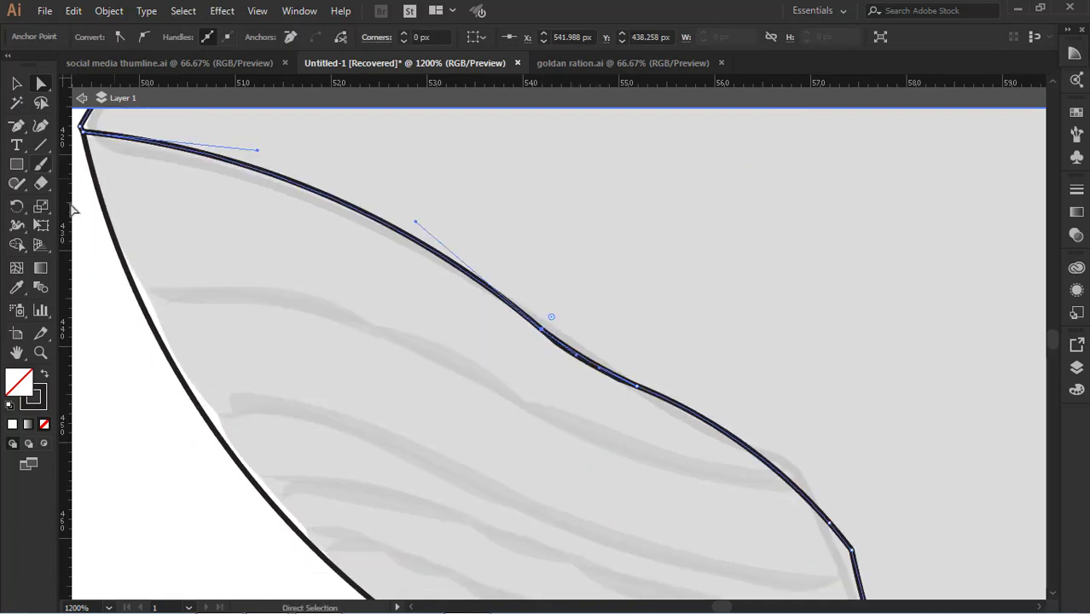
Try shifting the front belly section sideways from the jaw line, undo it, and deselect
left_click(16, 83)
left_click(141, 388)
left_click_drag(202, 413, 171, 422)
key("ctrl+z")
left_click(660, 477)
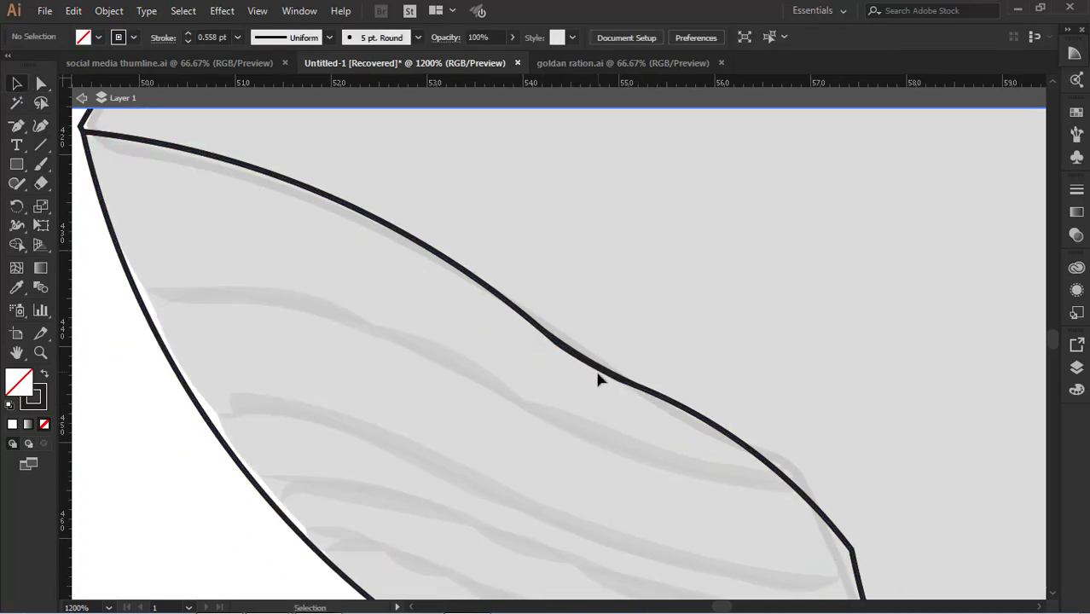
Try nudging the path at the jaw-line corner upward, and undo the latest edits
left_click(597, 370)
left_click(583, 361)
key("Up")
key("ctrl+z")
key("ctrl+z")
key("ctrl+z")
key("ctrl+z")
key("ctrl+z")
key("ctrl+z")
key("ctrl+z")
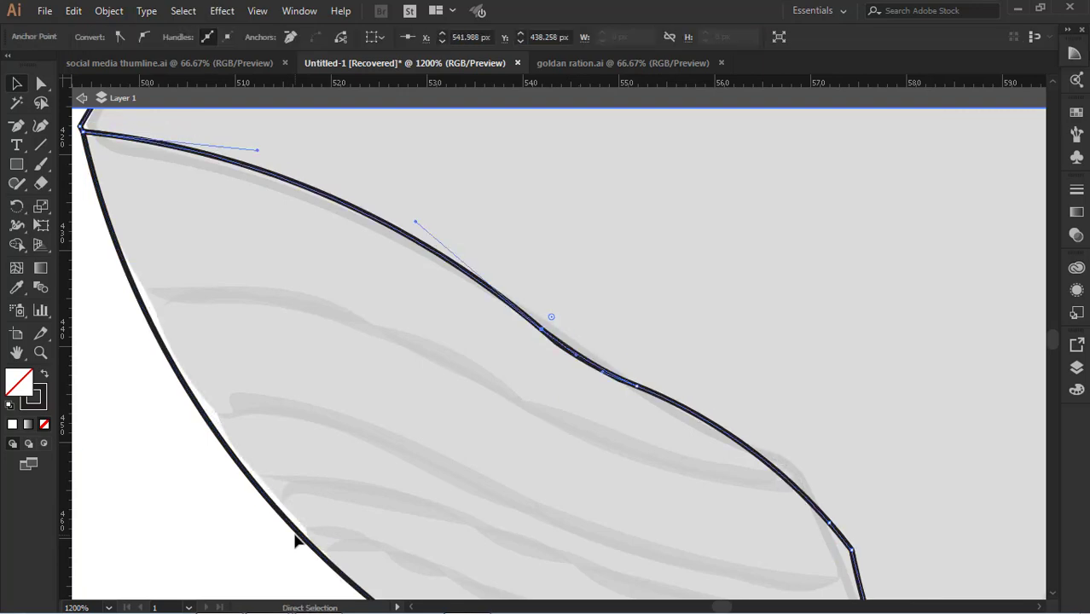
Place a 105.907 px circle below the belly with its edge crossing the lower part of the flipper
key("ctrl+minus")
key("ctrl+minus")
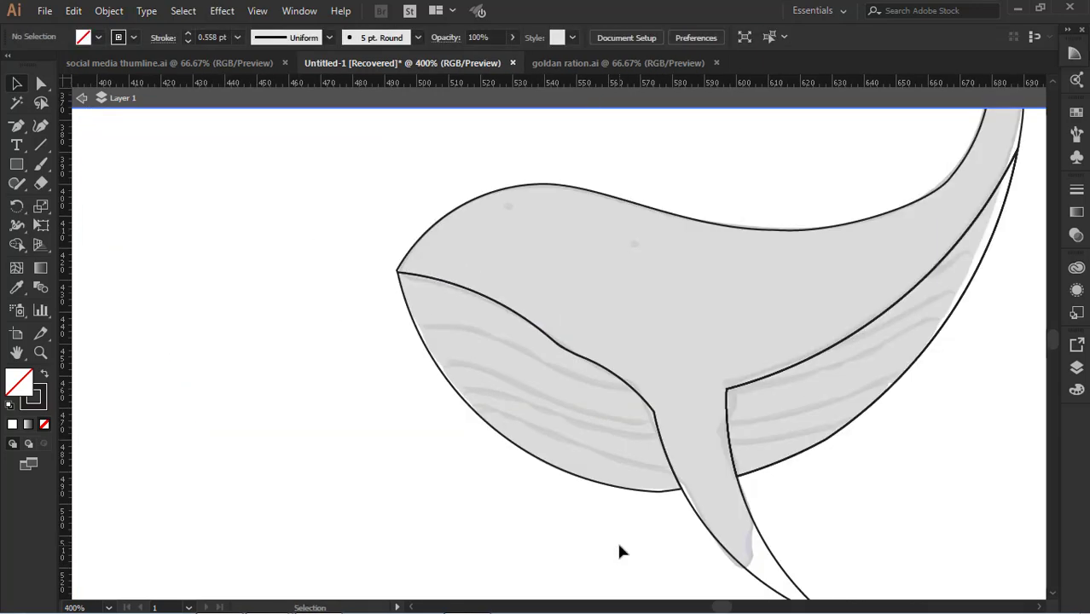
scroll(620, 551, "up", 1)
key("space")
left_click_drag(978, 286, 738, 224)
key("ctrl+minus")
key("ctrl+minus")
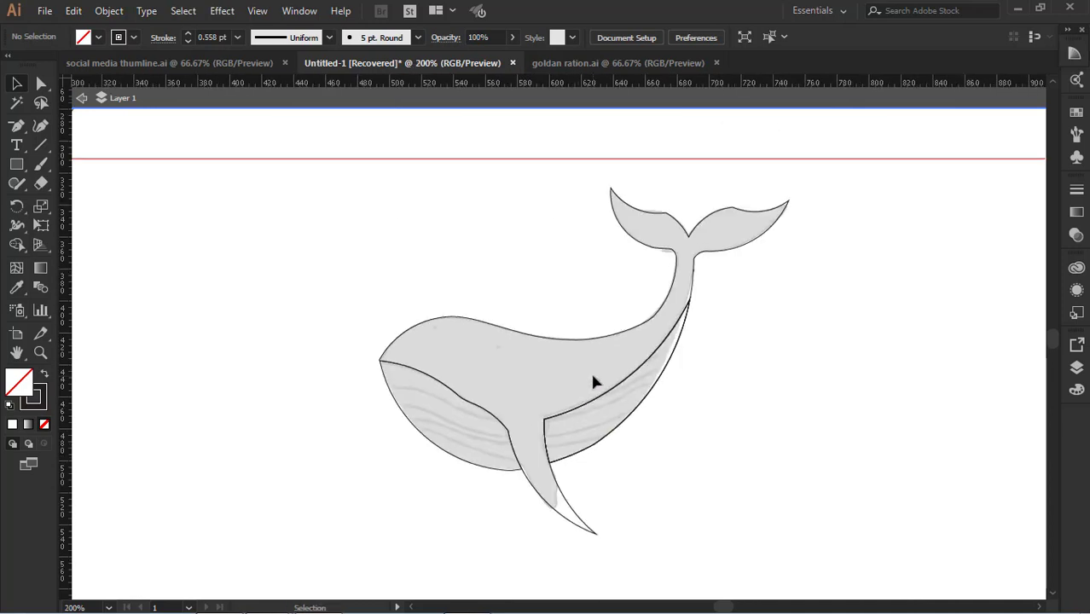
key("ctrl+a")
left_click(468, 599)
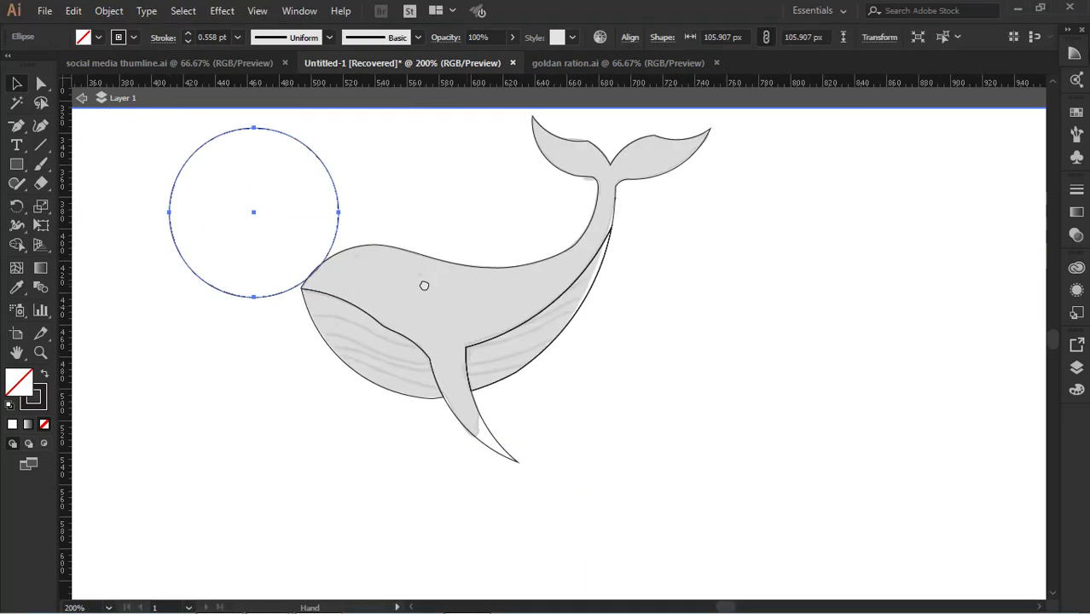
left_click_drag(341, 211, 492, 445)
Select all shapes and merge the body with the flipper regions bounded by the circle using Shape Builder
key("ctrl+a")
left_click(17, 245)
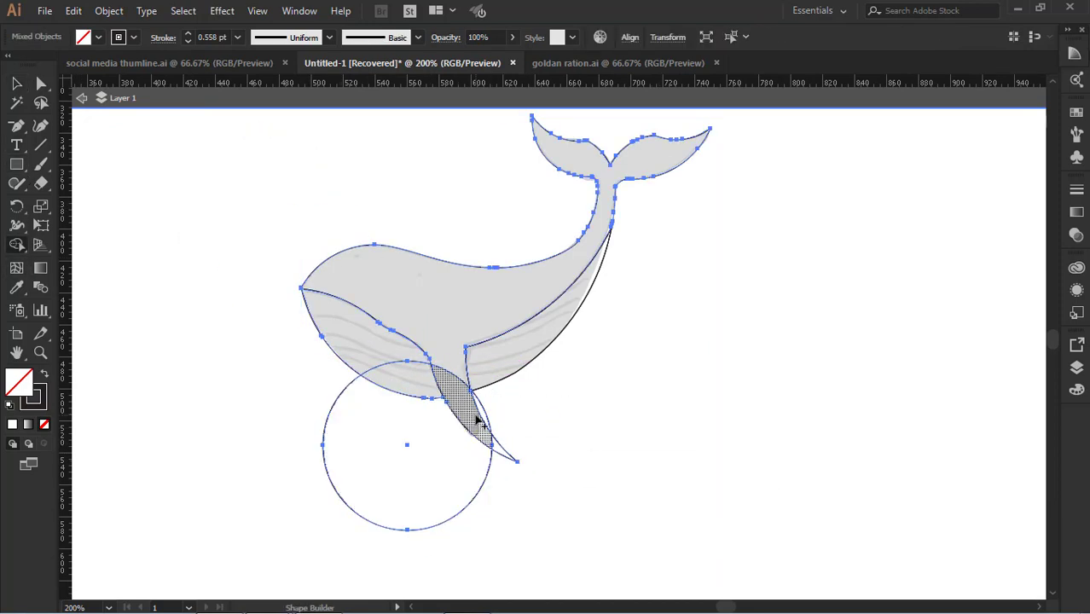
mouse_move(430, 386)
left_mouse_down()
mouse_move(455, 389)
mouse_move(487, 445)
left_mouse_up()
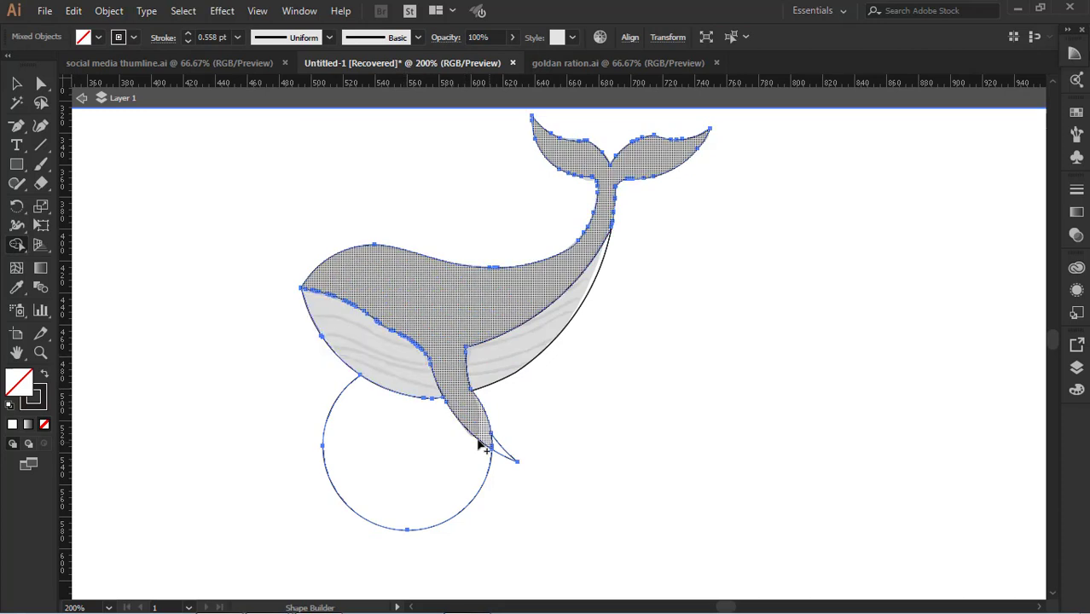
Delete the leftover circle portion below the whale's belly
left_click(16, 83)
left_click(128, 251)
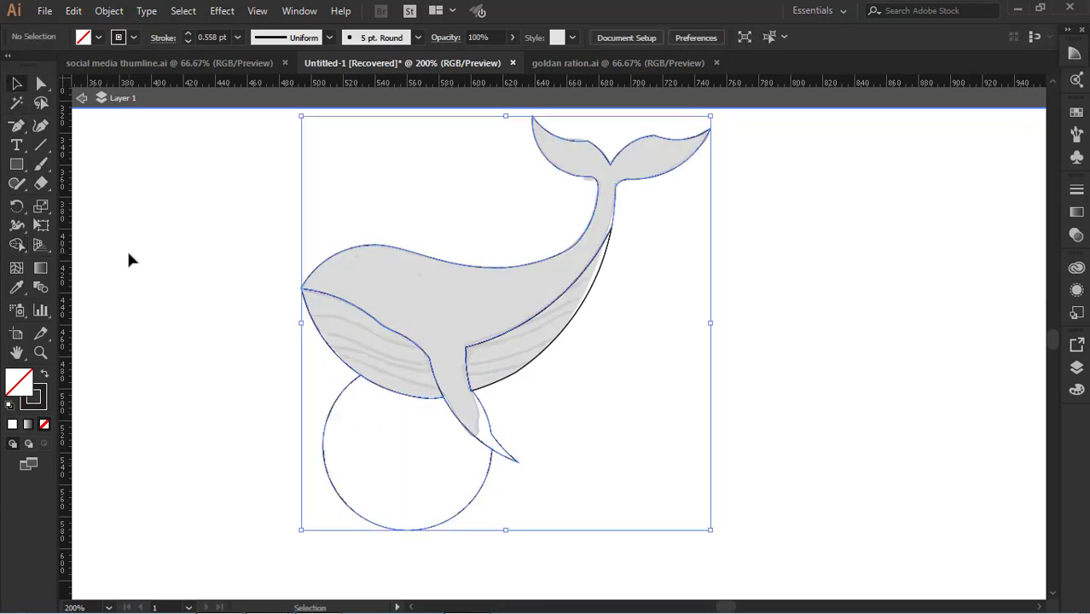
left_click(465, 510)
key("Delete")
scroll(548, 488, "up", 1)
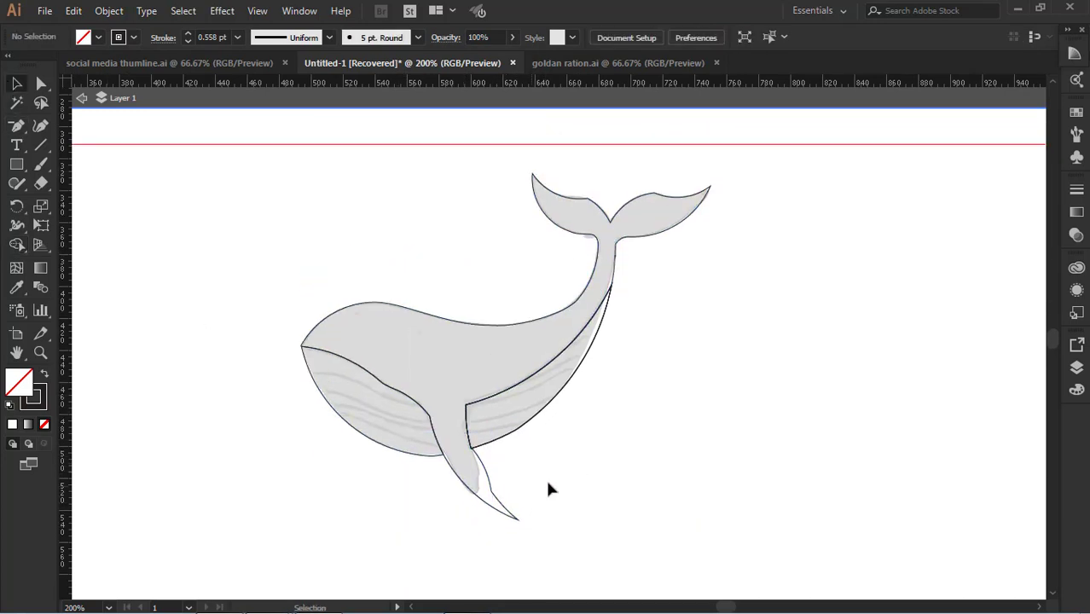
Examine the rear belly section's path and the whale's overall outline
left_click(546, 370)
left_click(645, 448)
left_click(561, 387)
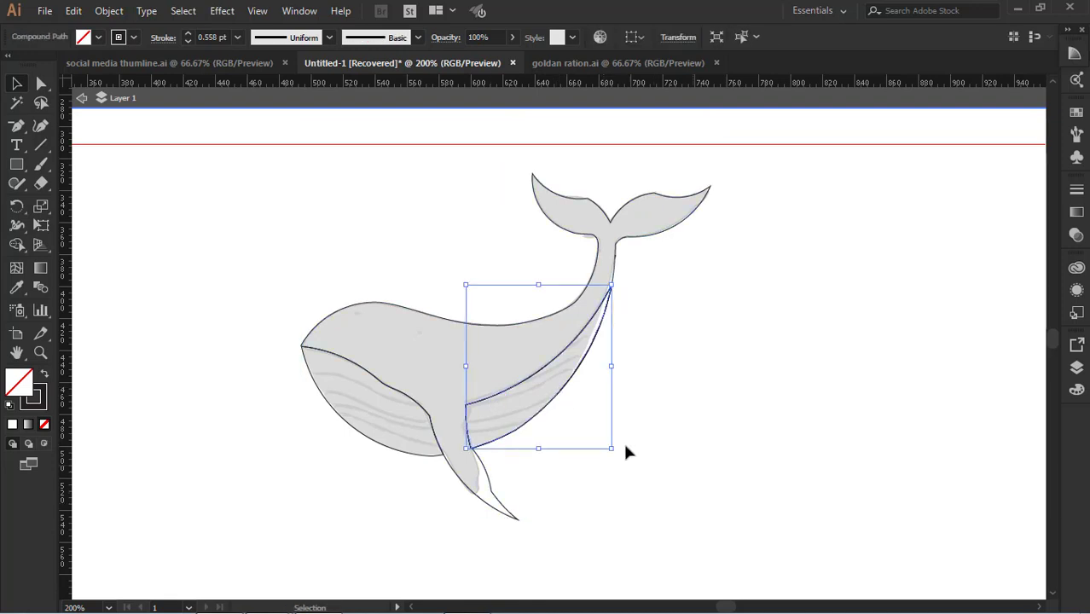
left_click(624, 443)
scroll(635, 383, "up", 2)
left_click(615, 341)
left_click(733, 401)
scroll(754, 413, "down", 2)
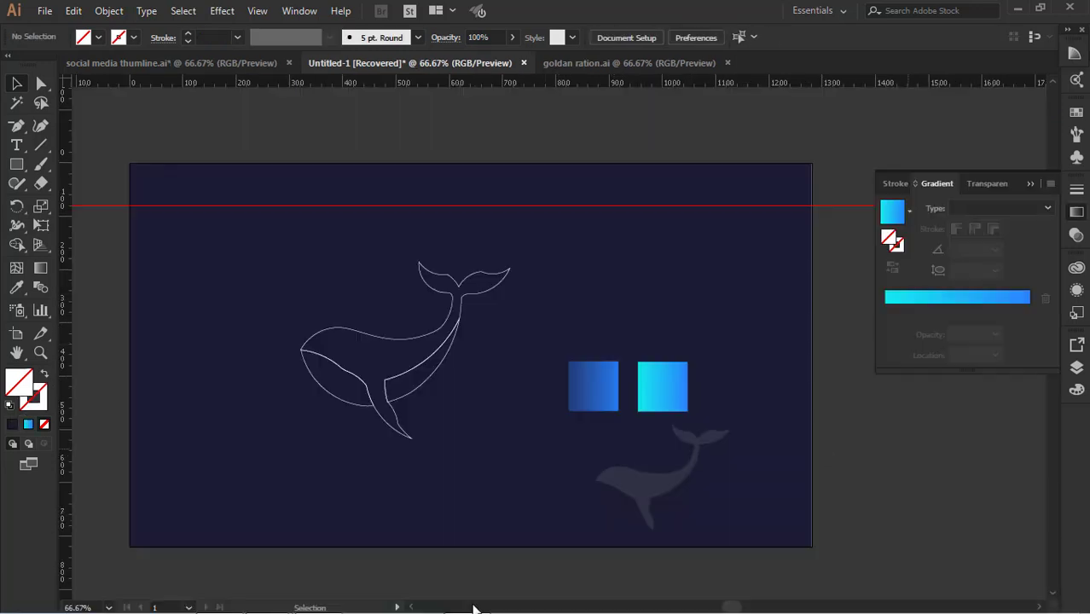
Fill the whale's body with the gradient sampled from the darker blue square, and deselect
left_click(366, 333)
left_click(16, 288)
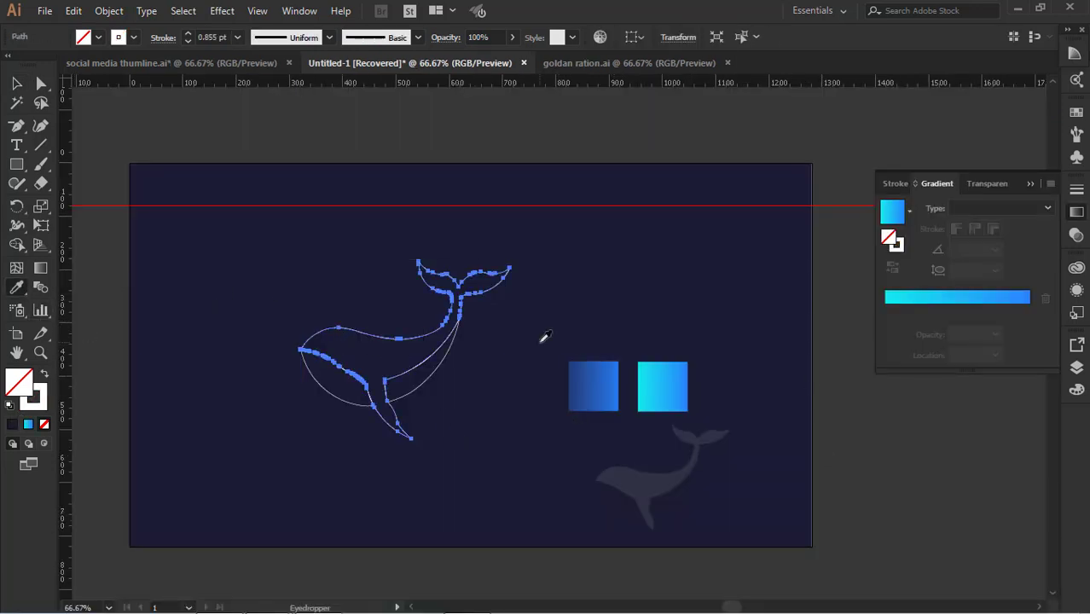
left_click(594, 387)
left_click(16, 84)
left_click(205, 277)
Fill both belly sections with the gradient sampled from the cyan-to-blue square, and deselect
left_click(422, 387)
left_click(334, 395, "shift")
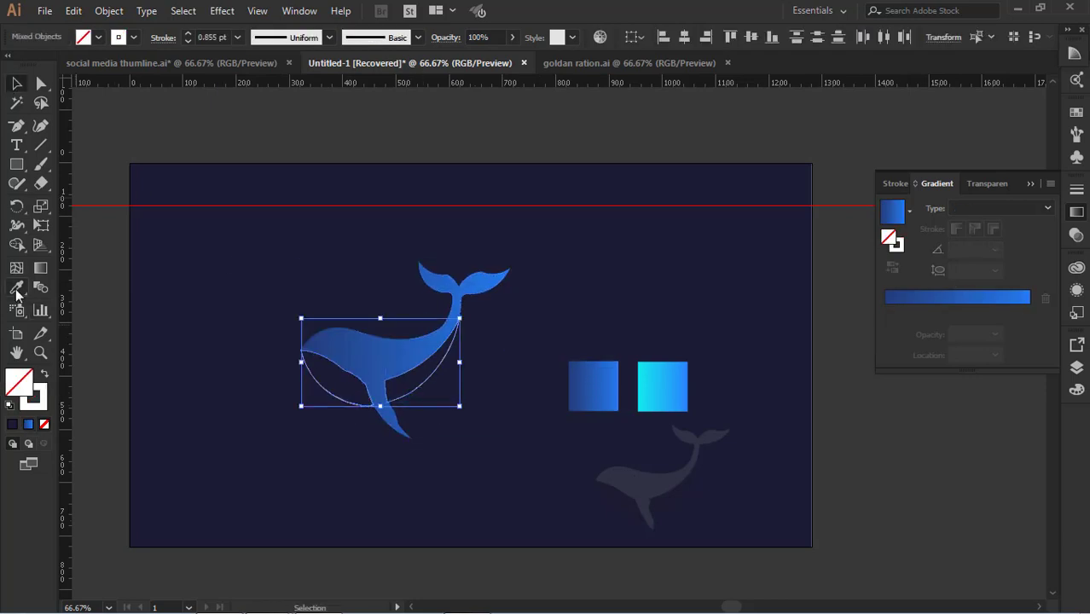
left_click(16, 288)
left_click(662, 386)
left_click(16, 84)
left_click(213, 255)
Draw a small curved eye shape on the whale's head with the Pen tool
left_click(17, 125)
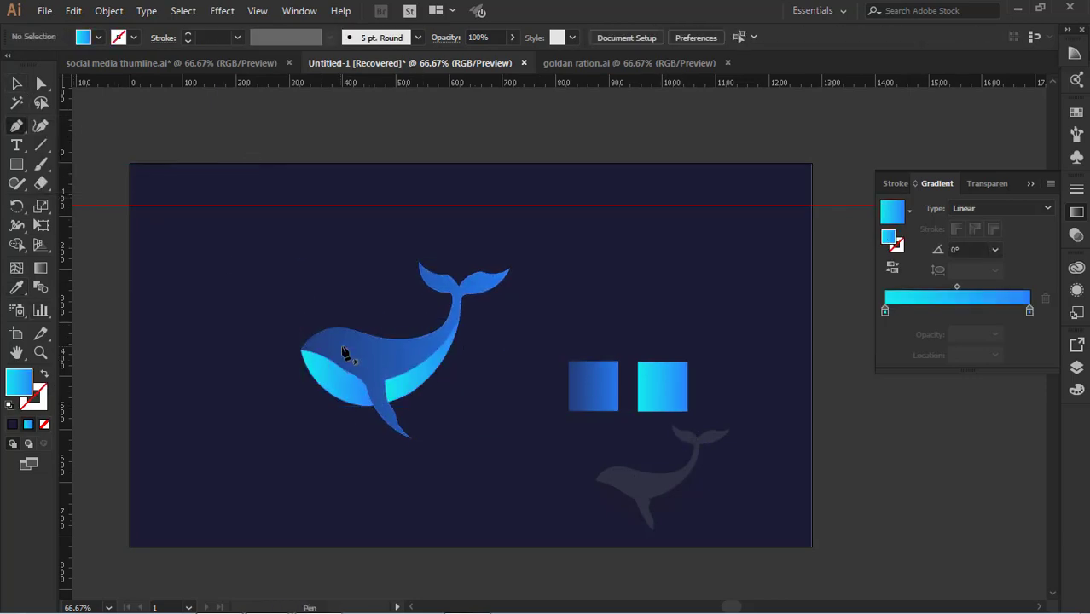
left_click(337, 346)
left_click_drag(349, 355, 344, 357)
key("ctrl+z")
key("ctrl+z")
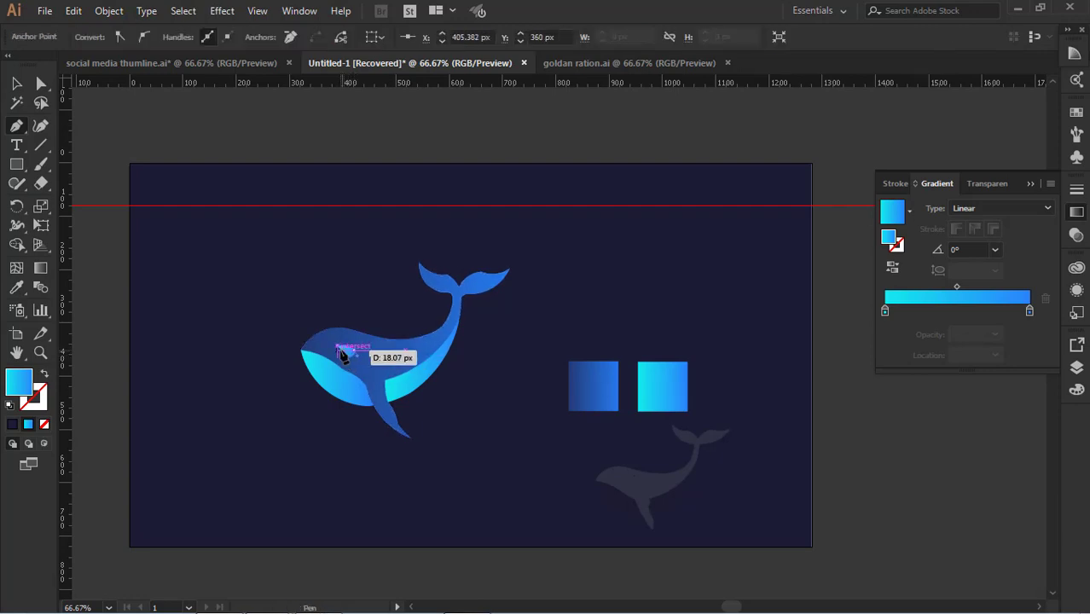
key("v")
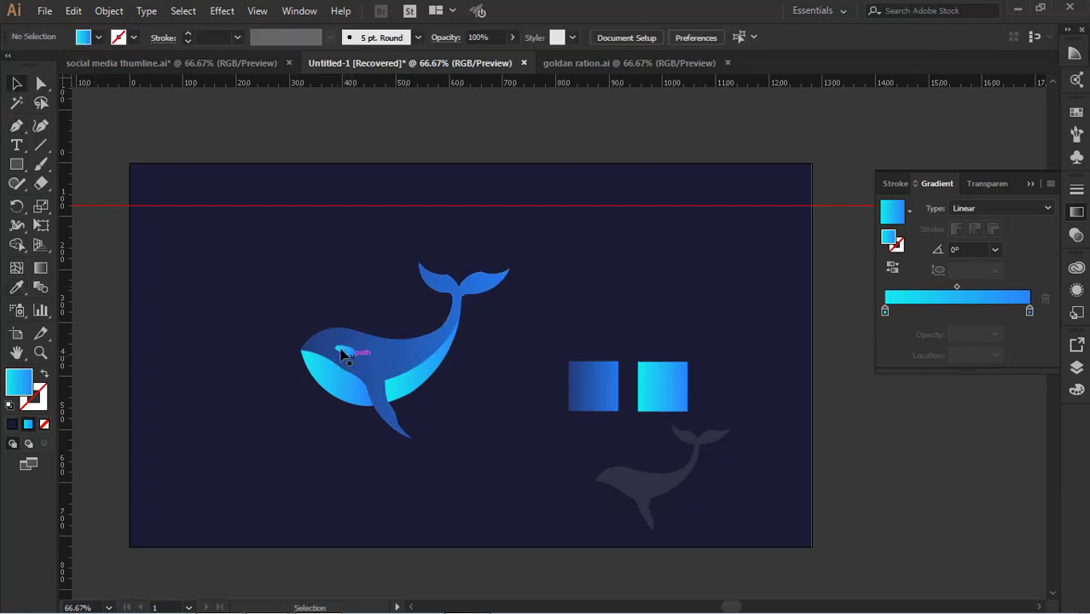
Fill the eye shape with white, scale it down, and deselect
left_click(98, 37)
left_click(38, 64)
left_click(98, 38)
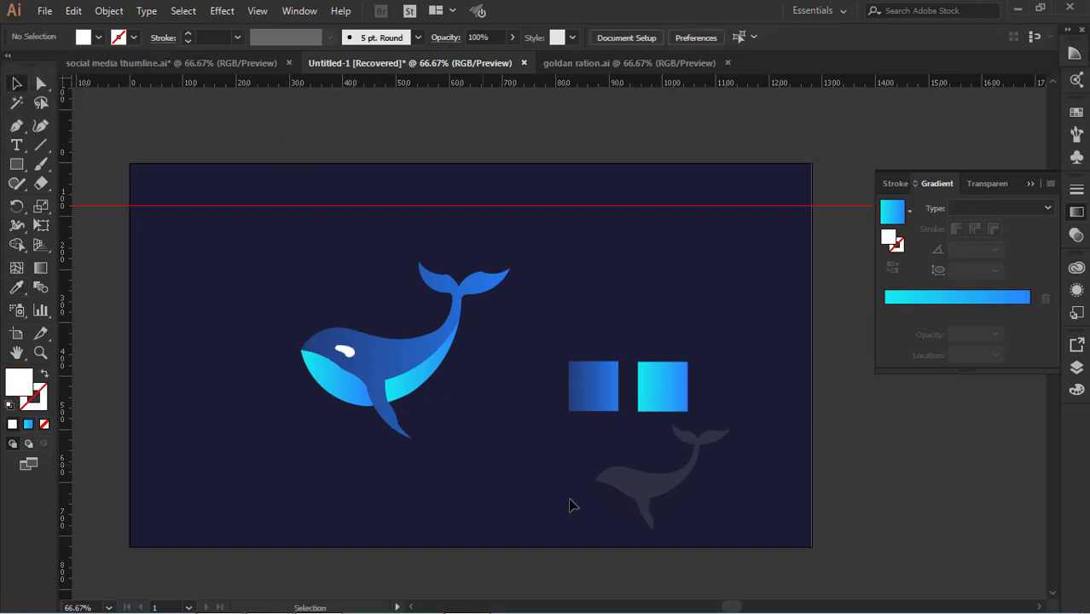
left_click(348, 361)
left_click(452, 432)
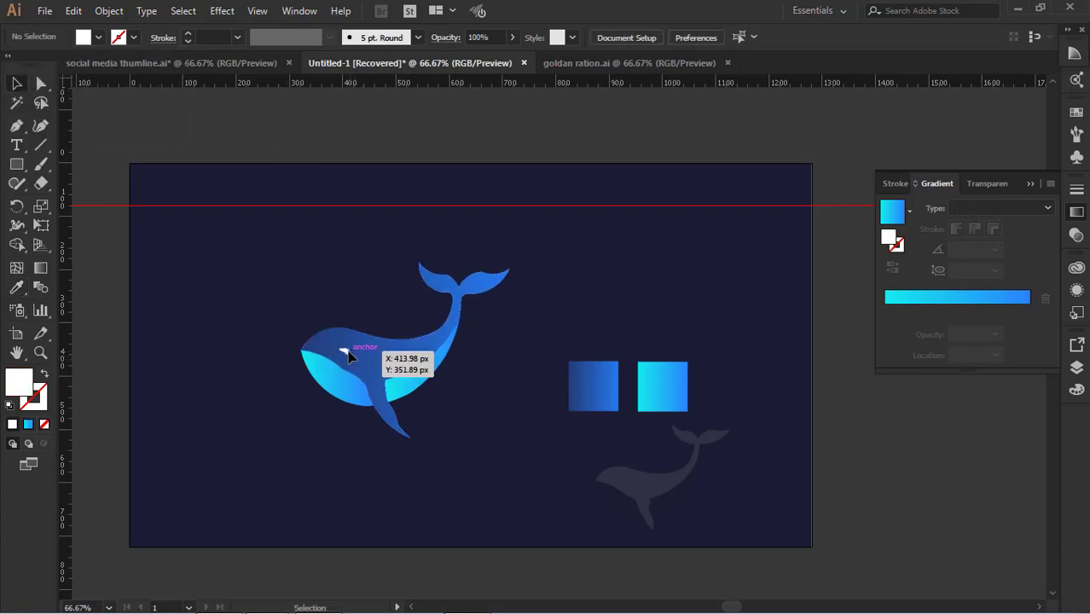
Select the whole whale with its eye and scale it up on the artboard
left_click_drag(241, 248, 512, 390)
left_click_drag(514, 262, 551, 229)
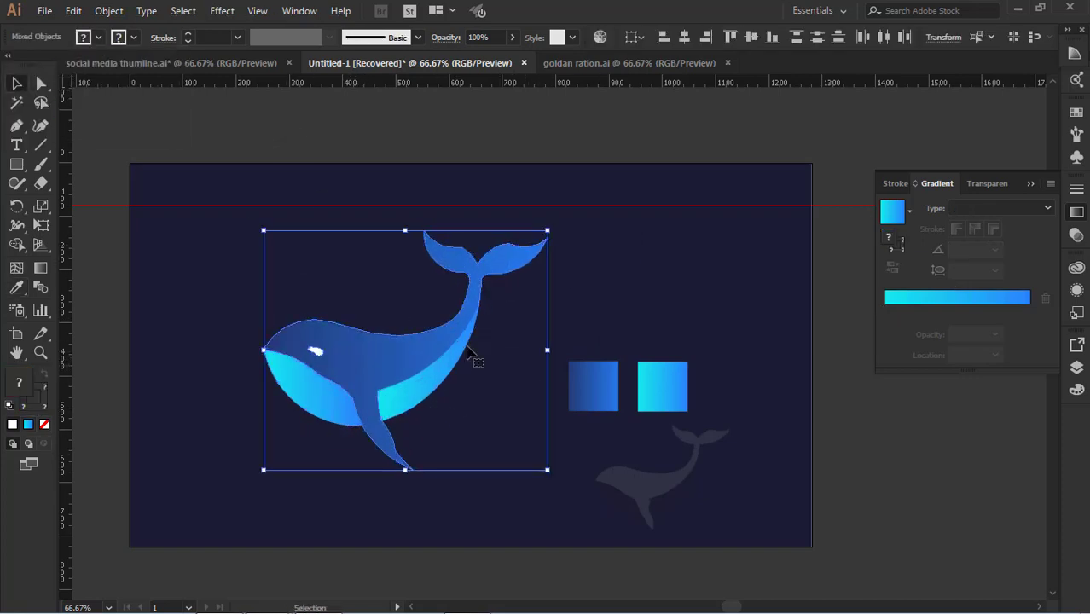
left_click(498, 358)
left_click_drag(499, 358, 645, 432)
left_click(693, 315)
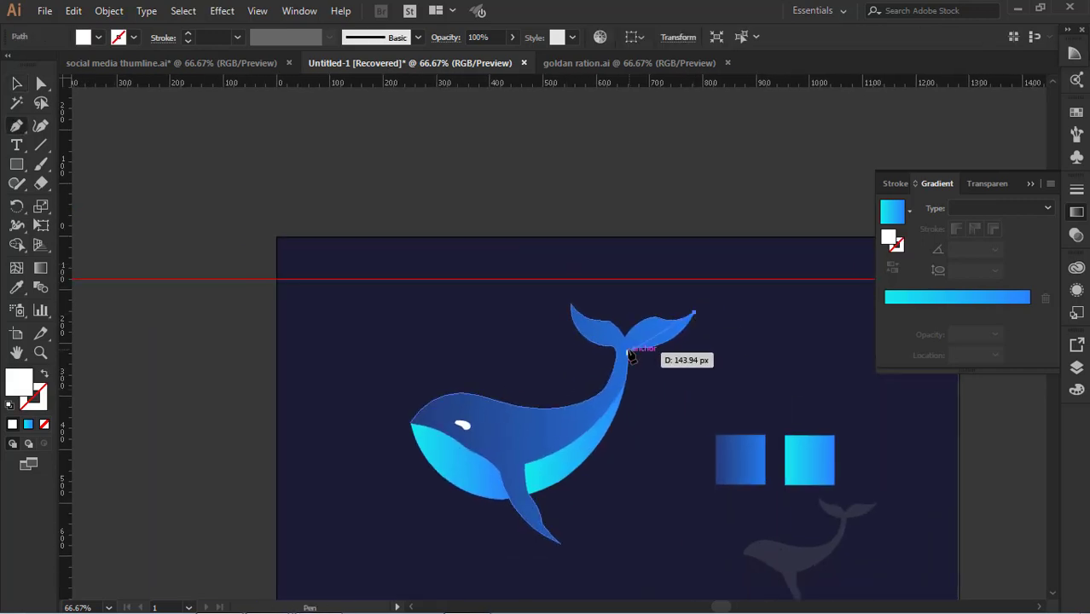
left_click(635, 356)
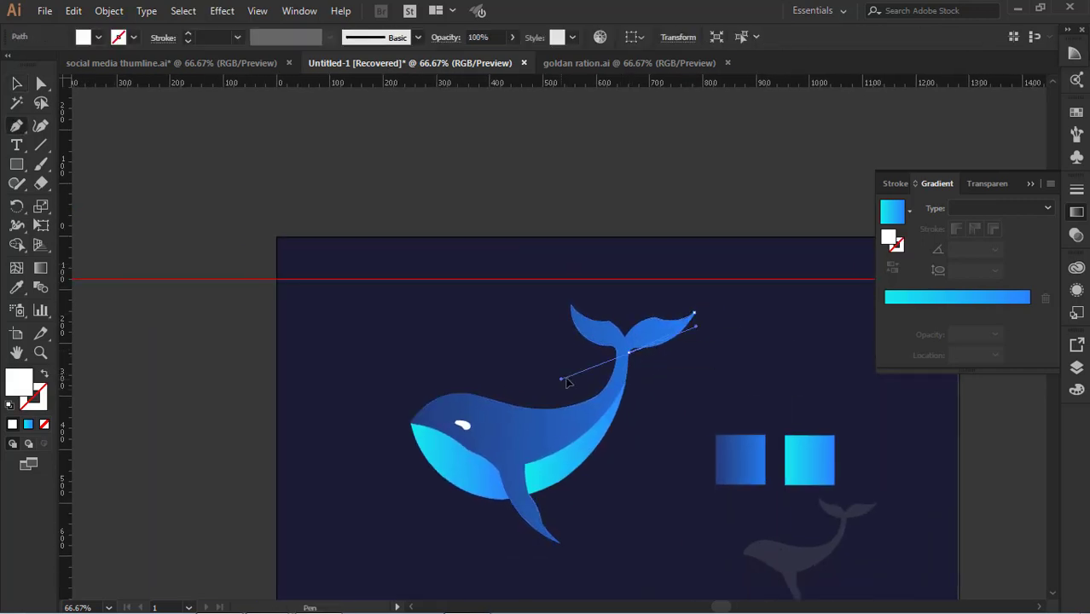
key("ctrl+z")
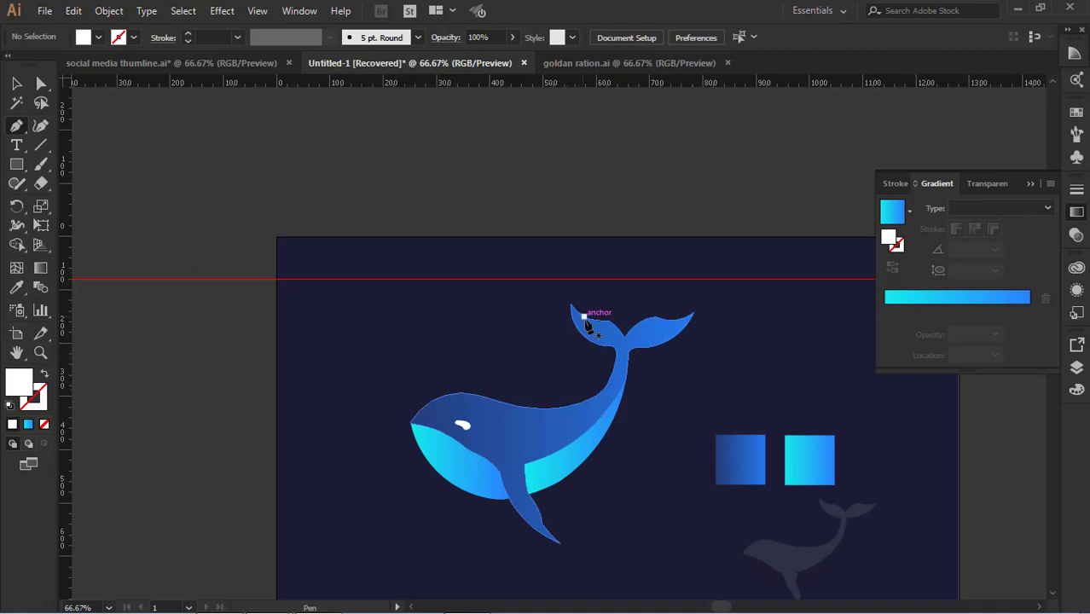
Try drawing a curved highlight along the left fluke's outer edge with the Pen tool, and delete it
left_click(569, 305)
left_click_drag(653, 371, 566, 265)
key("ctrl+z")
key("ctrl+plus")
key("ctrl+plus")
key("ctrl+plus")
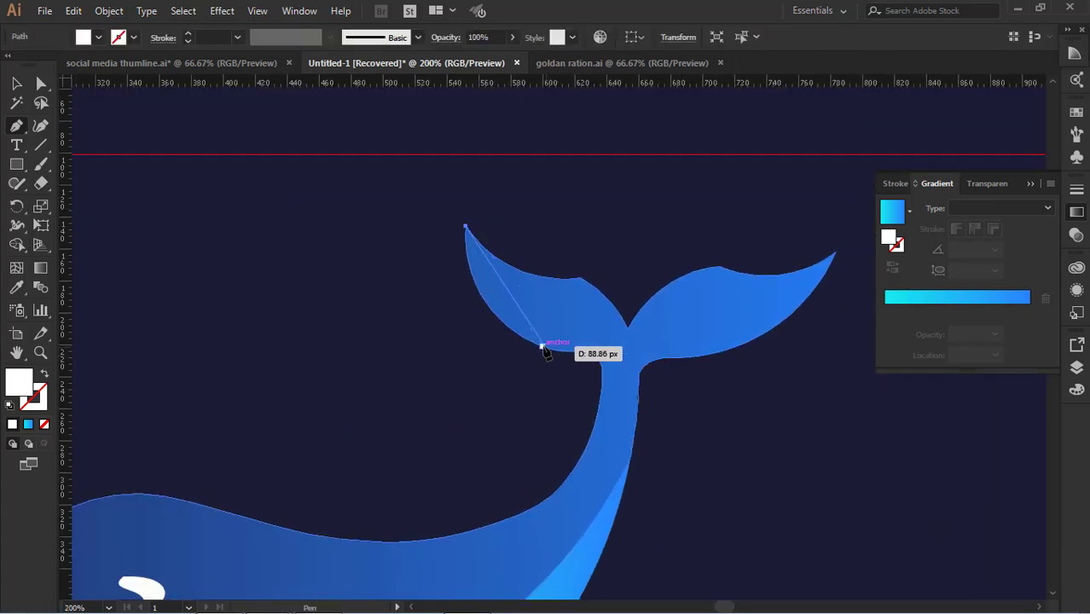
left_click_drag(595, 356, 721, 406)
key("ctrl+z")
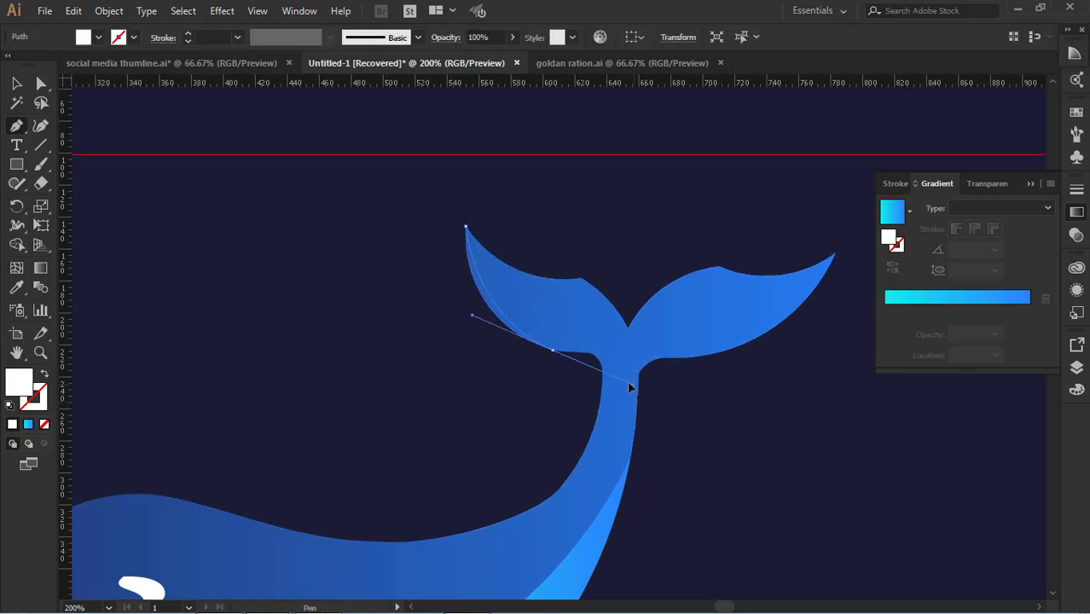
left_click_drag(552, 349, 631, 408)
left_click(552, 349)
left_click_drag(465, 226, 454, 209)
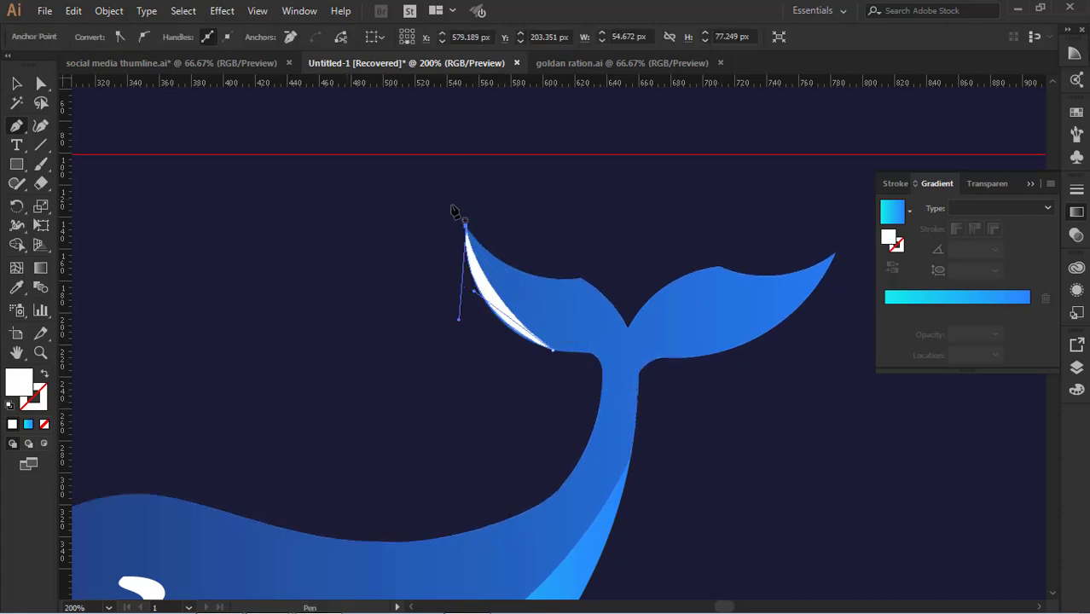
left_click(16, 85)
left_click(474, 357)
left_click(513, 319)
key("Delete")
Draw a closed crescent from the left fluke's tip along its outer edge with the Pen tool
left_click(14, 130)
left_click(466, 226)
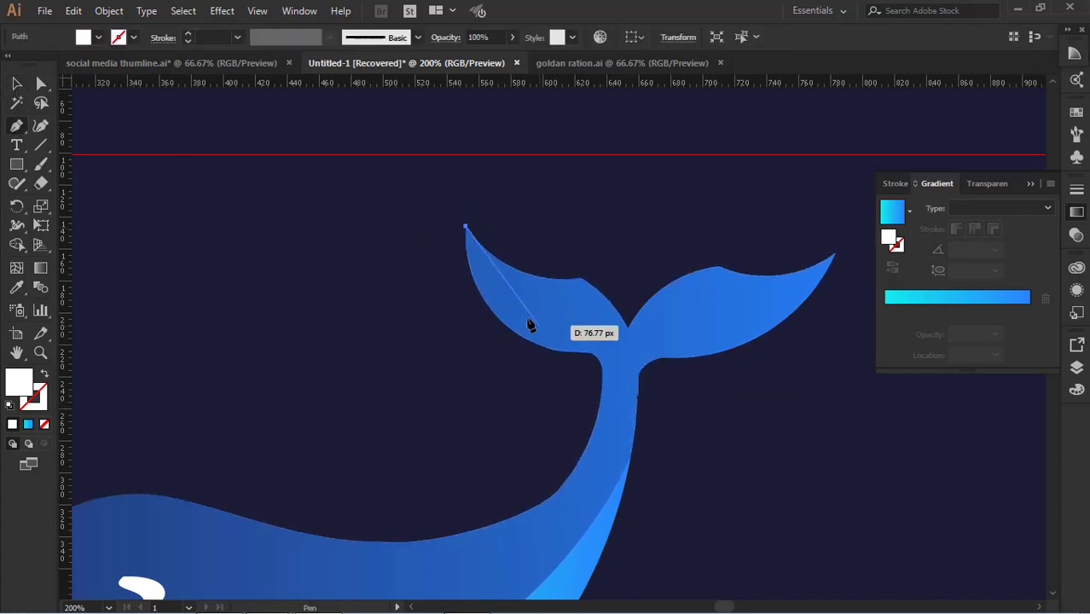
left_click_drag(552, 350, 619, 388)
left_click(552, 350)
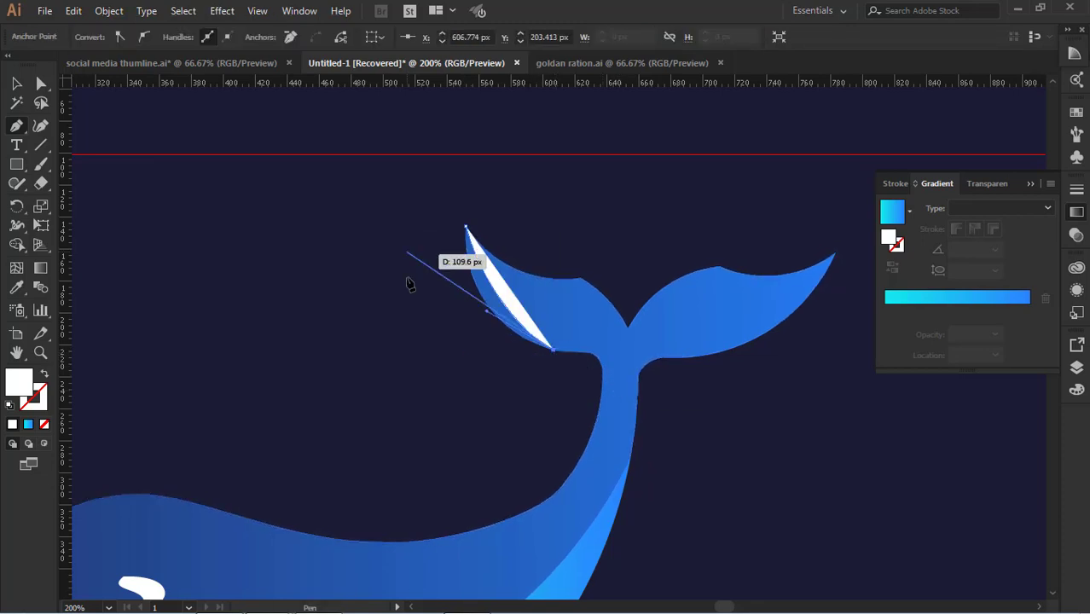
left_click(476, 288)
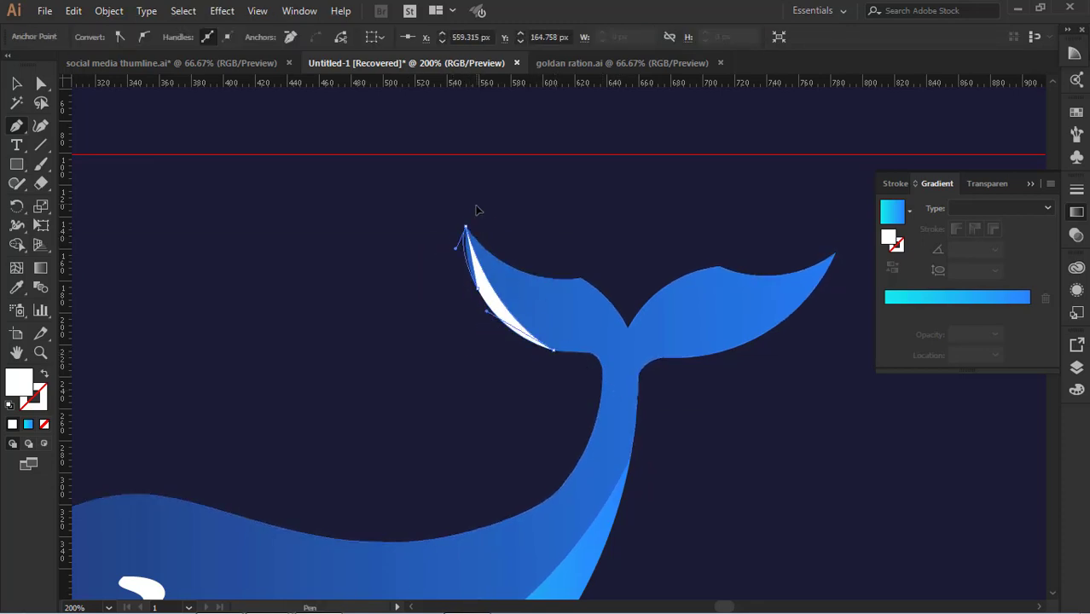
Fill the left fluke's crescent with the cyan-to-blue gradient sampled from the belly
left_click(17, 84)
left_click(460, 315)
left_click(495, 313)
scroll(493, 316, "down", 5)
left_click(17, 288)
left_click(552, 542)
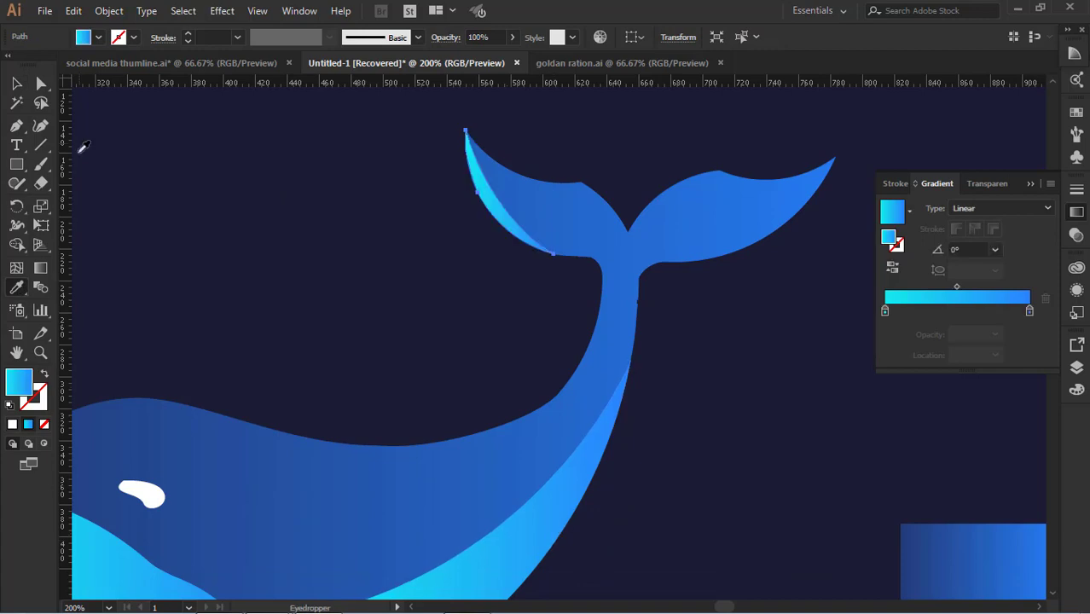
Refill the left fluke's crescent with the body's dark blue gradient, reverse the gradient, and deselect
left_click(207, 439)
left_click(18, 83)
left_click(439, 292)
scroll(444, 293, "up", 1)
left_click(496, 230)
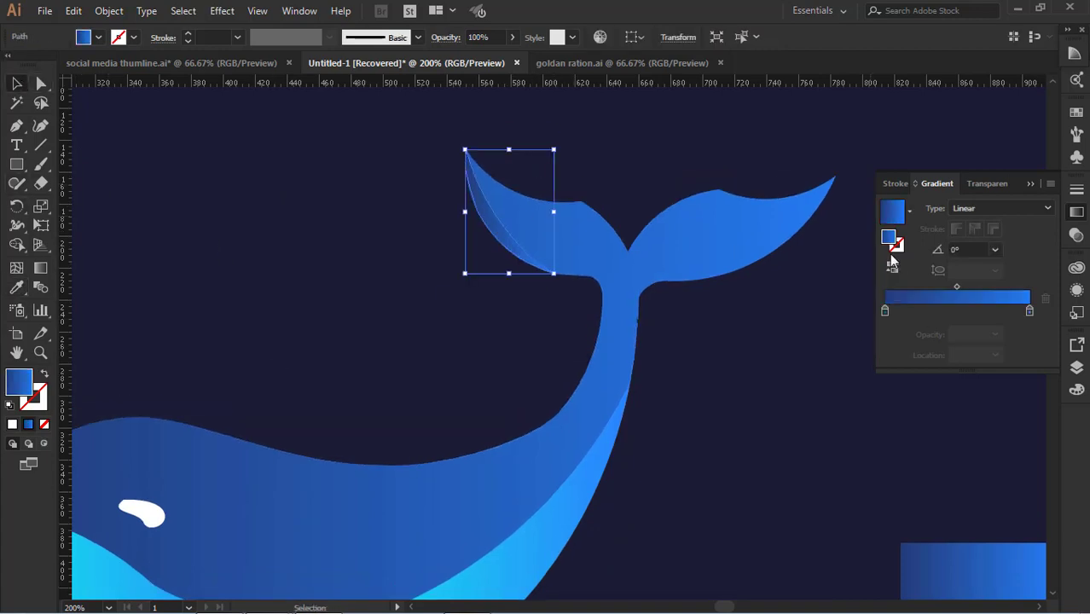
left_click(893, 268)
left_click(429, 331)
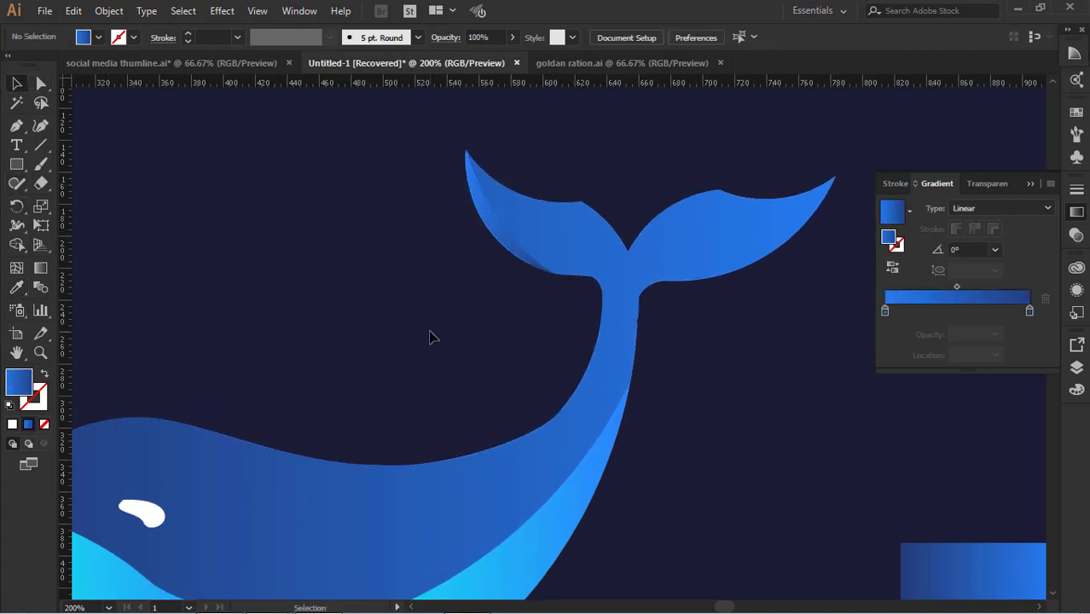
Draw a matching crescent along the right fluke's lower edge with the Pen tool, and deselect
left_click(835, 179)
left_click_drag(664, 285, 543, 310)
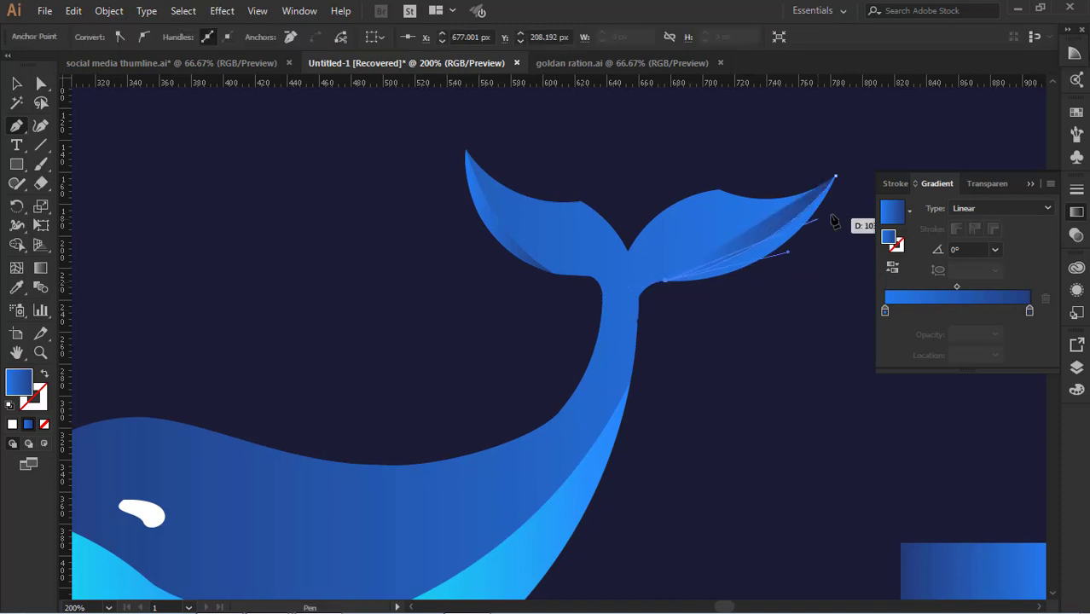
left_click_drag(794, 233, 855, 177)
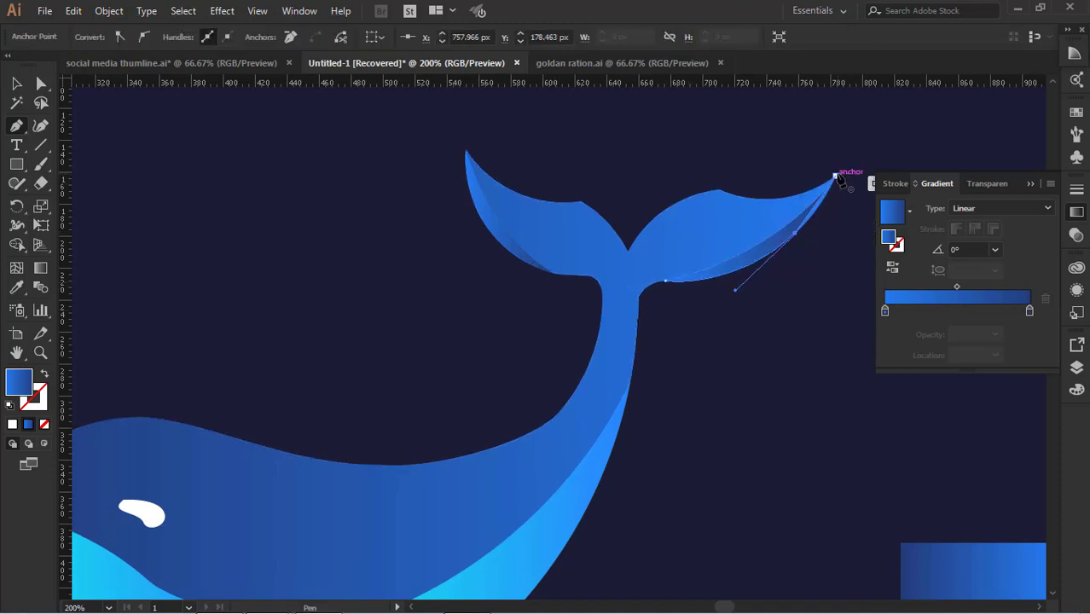
left_click(22, 86)
left_click(823, 223)
Fill the crescents on both flukes with the cyan-to-blue gradient sampled from the belly
left_click(747, 261)
left_click(17, 288)
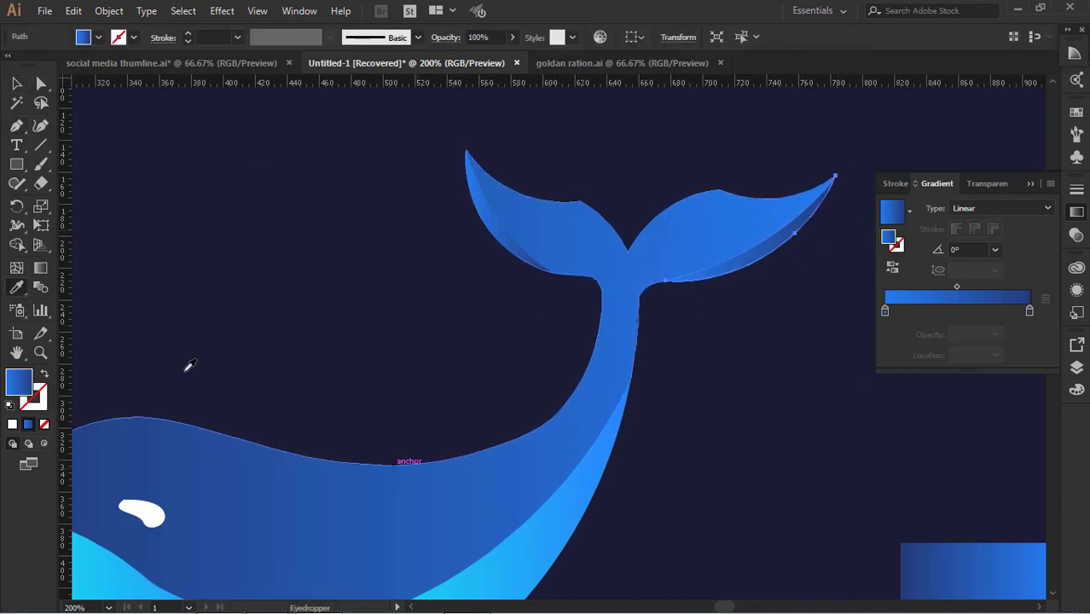
left_click(537, 533)
left_click(19, 86)
left_click(661, 328)
left_click(513, 249)
left_click(17, 287)
left_click(538, 531)
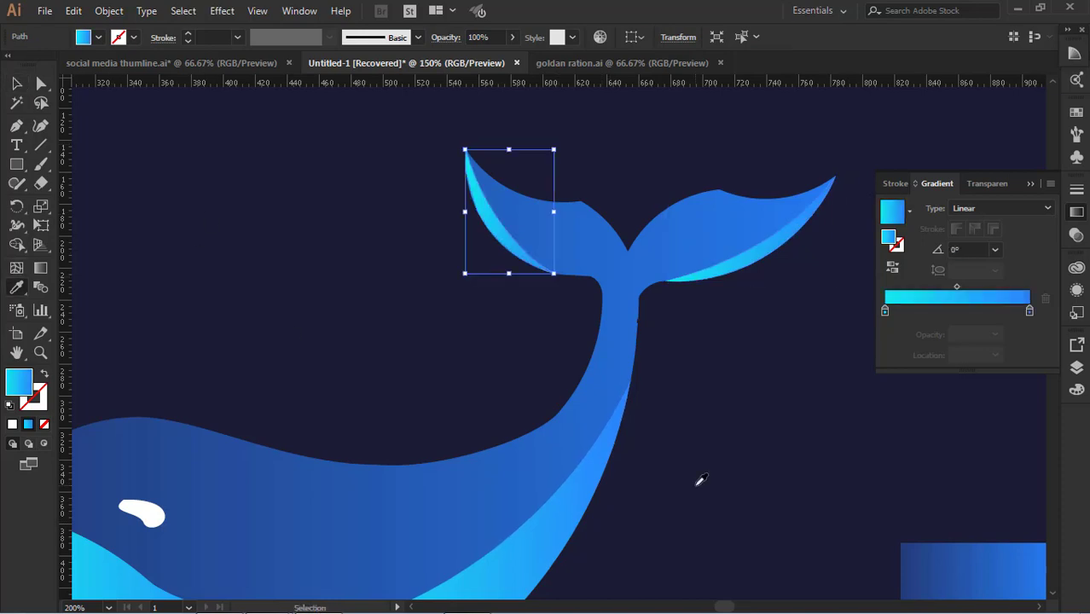
Set the opacity of both fluke crescents to 50%, and deselect
key("ctrl+minus")
key("ctrl+minus")
left_click(556, 358)
left_click(987, 183)
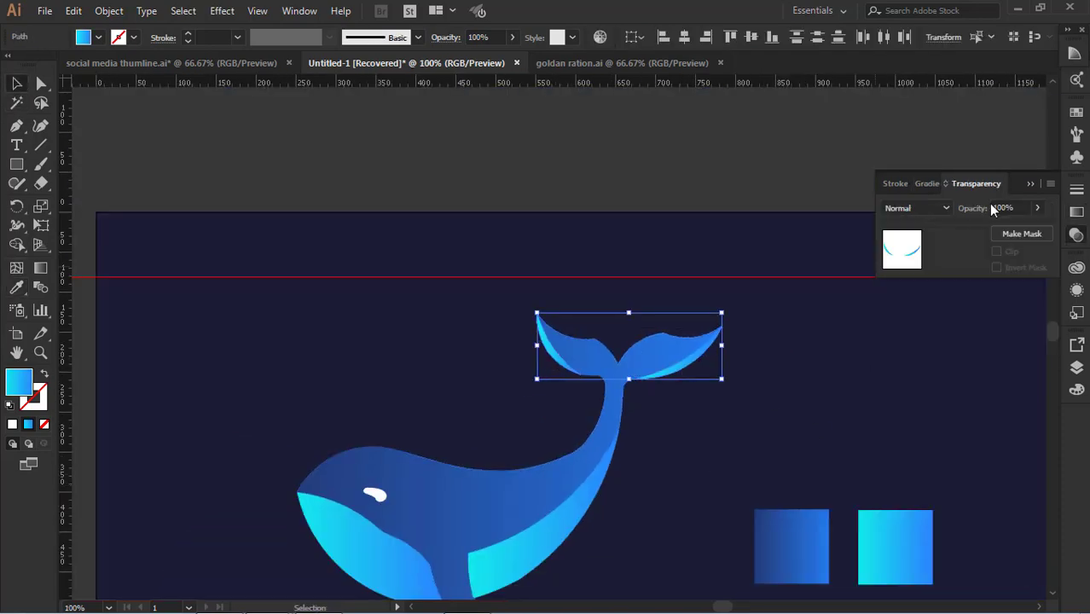
left_click(741, 454)
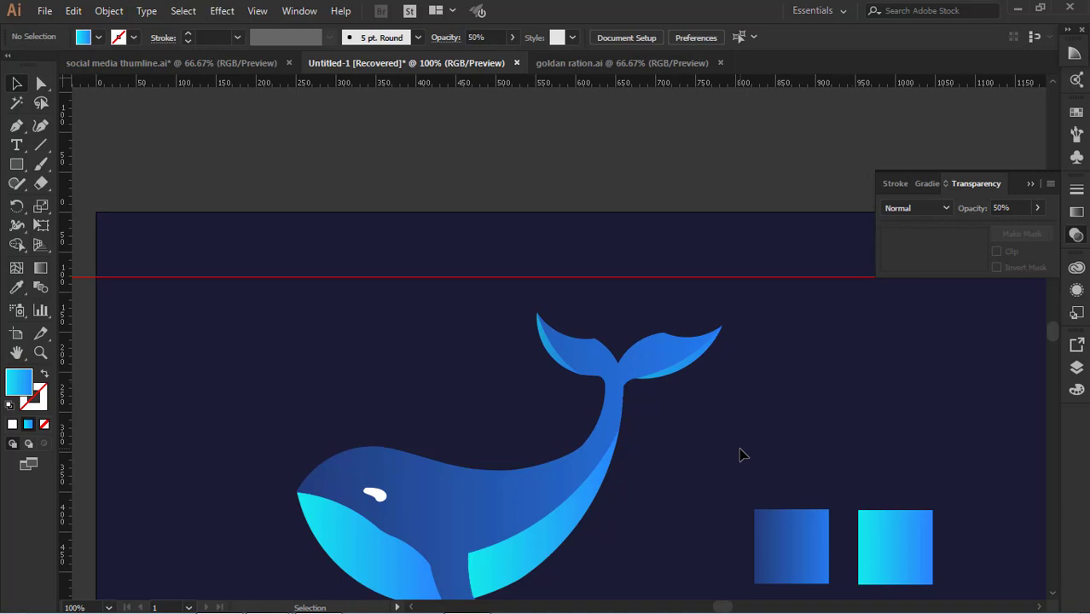
Draw a thin crescent along the top of the whale's head with the Pen tool, using the cyan-to-blue gradient as fill without stroke
left_click(297, 492)
left_click_drag(410, 452, 482, 469)
left_click(44, 373)
key("ctrl+plus")
key("ctrl+plus")
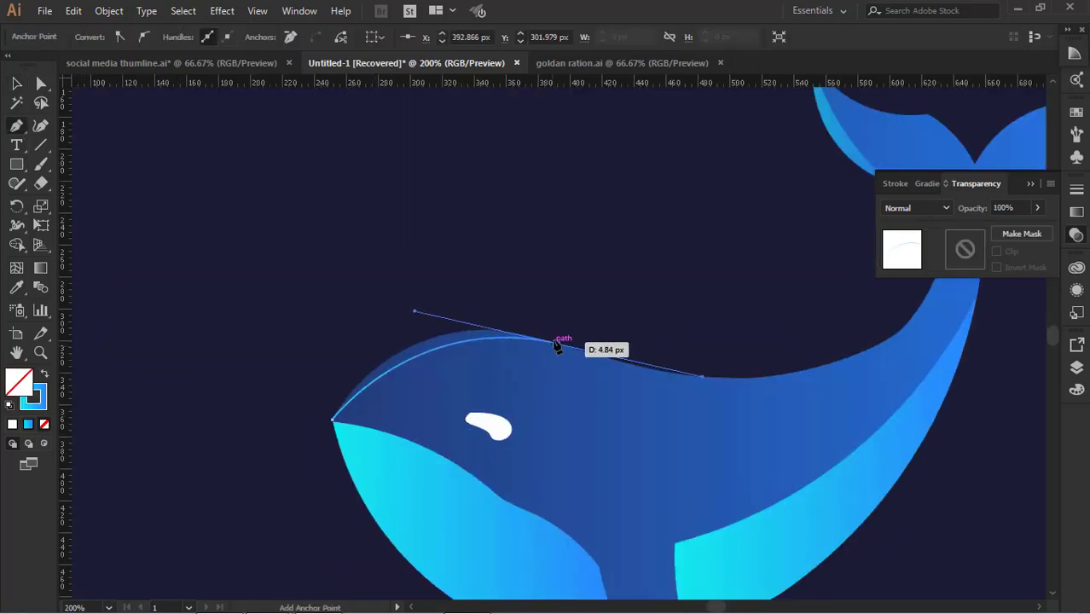
left_click_drag(339, 397, 278, 506)
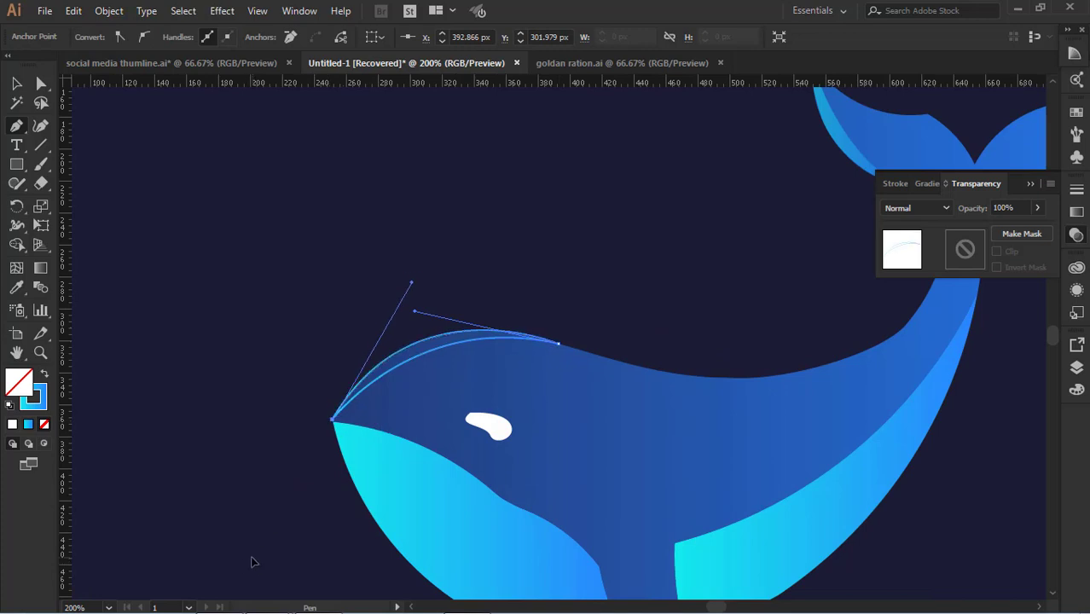
left_click(17, 87)
left_click(307, 247)
left_click(246, 455)
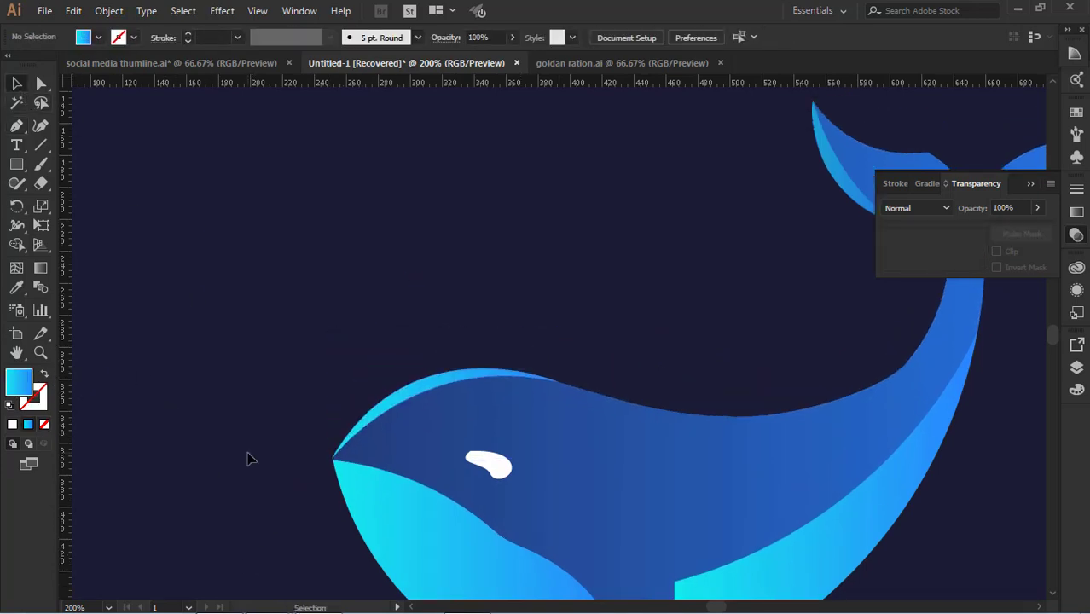
Fill the head crescent with the dark blue gradient sampled from the body, and deselect
scroll(374, 377, "down", 1)
scroll(375, 377, "right", 3)
left_click(195, 300)
key("i")
left_click(304, 353)
left_click(15, 83)
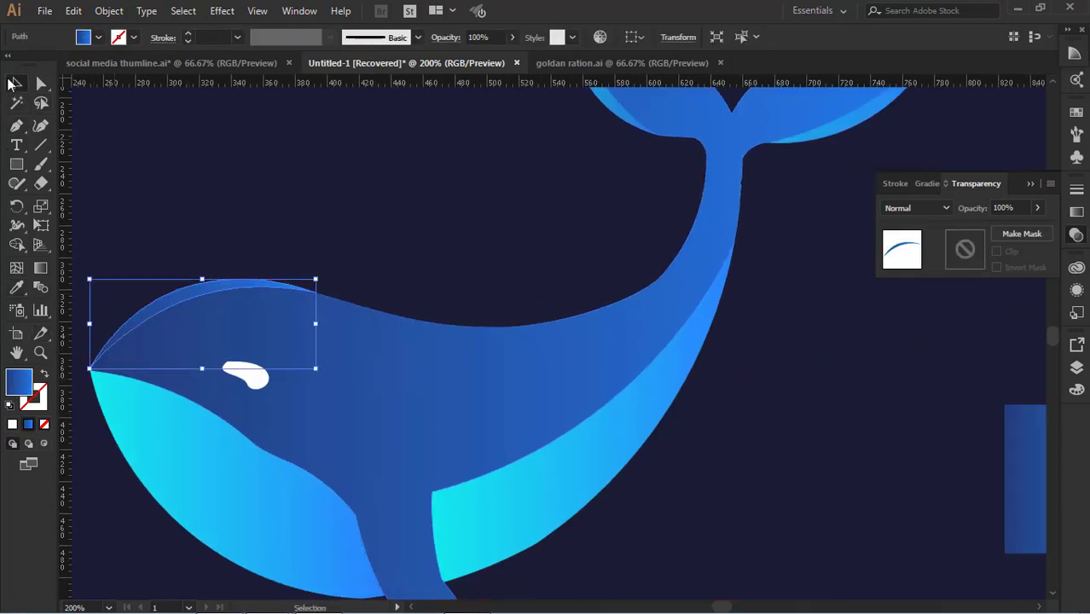
left_click(205, 209)
Draw a curve from the tail stem's right edge down to the front corner of the rear belly section with the Pen tool
scroll(365, 374, "up", 3)
key("ctrl+minus")
key("ctrl+minus")
scroll(487, 455, "up", 5)
left_click(17, 125)
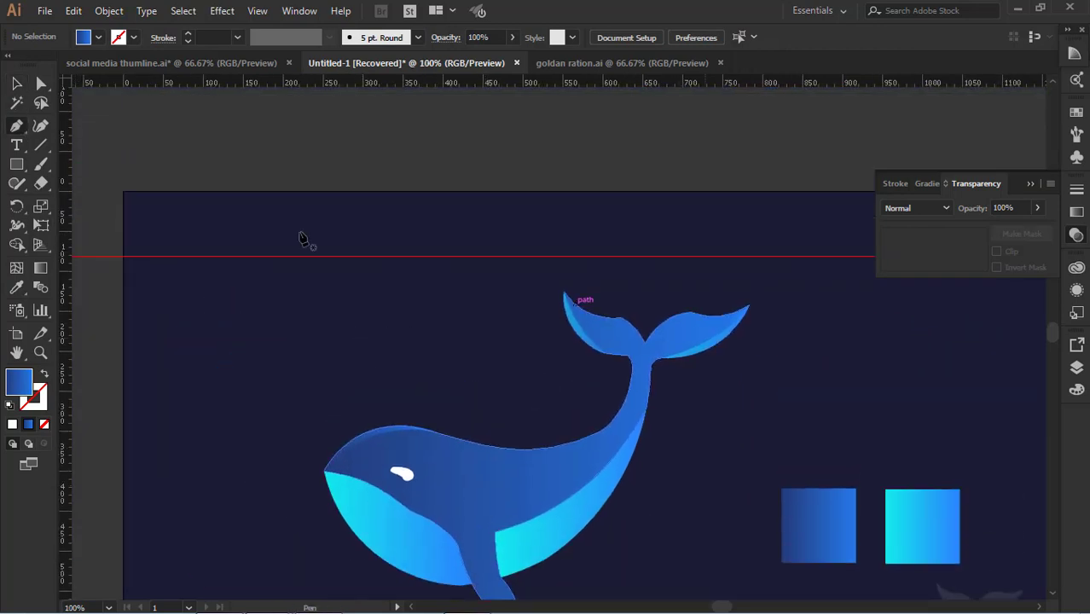
left_click(650, 377)
left_click_drag(495, 532, 400, 558)
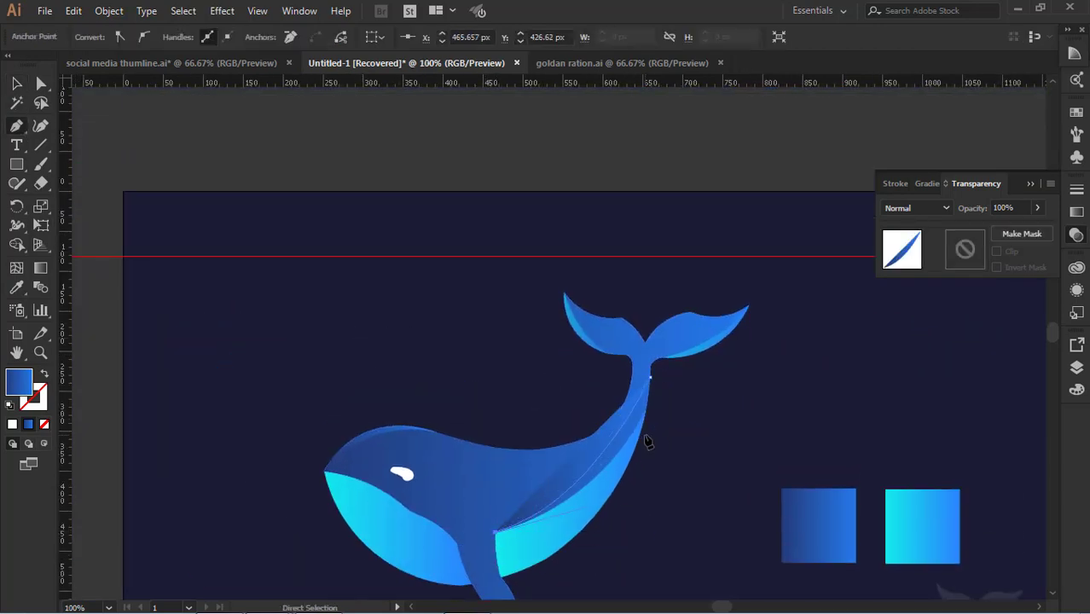
Close the strip by tracing the rear belly's upper edge back up to the tail stem, and deselect
key("ctrl+plus")
key("ctrl+plus")
left_click_drag(649, 367, 207, 488)
left_click_drag(324, 355, 431, 255)
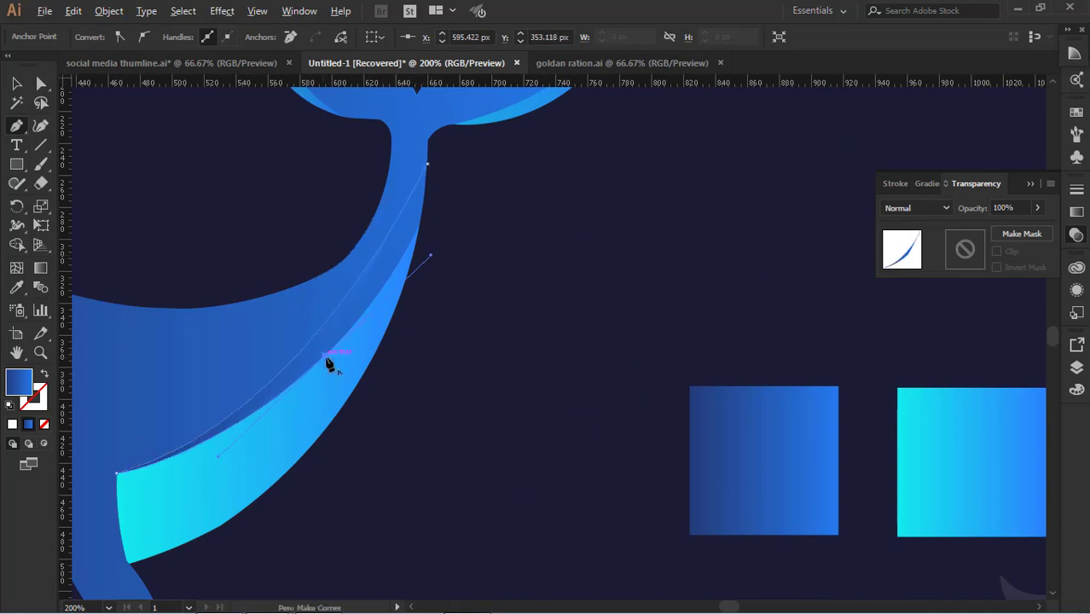
left_click(325, 355)
left_click_drag(427, 163, 444, 348)
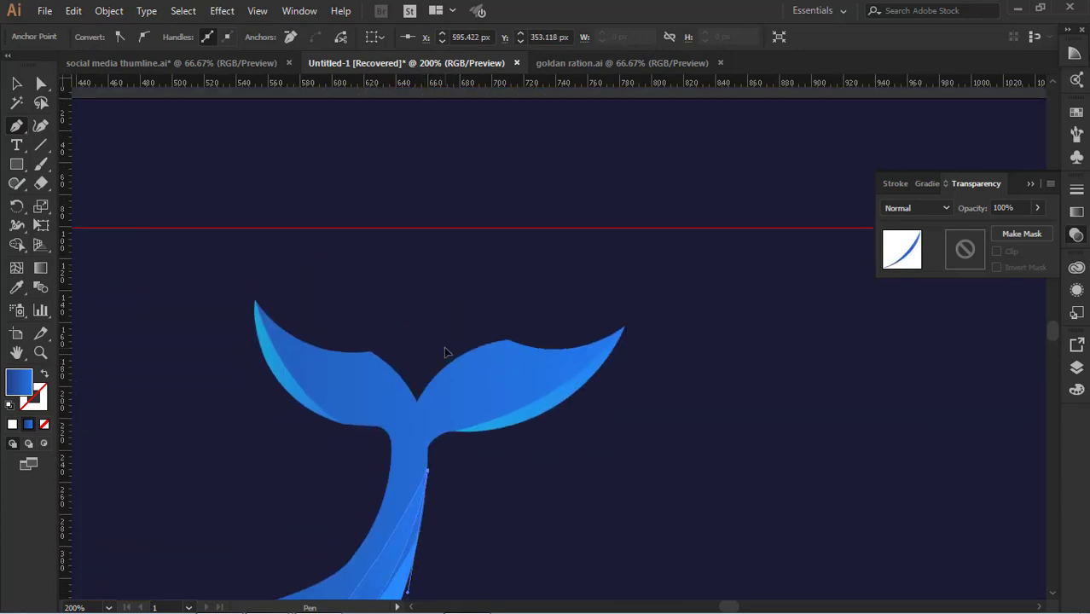
scroll(443, 351, "down", 3)
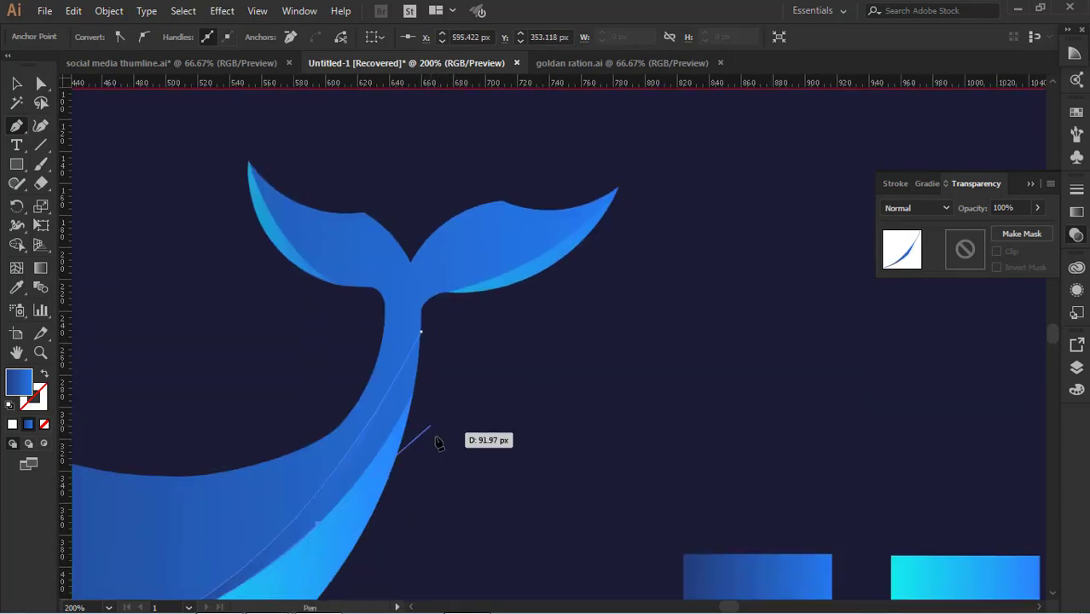
left_click(415, 393)
left_click(421, 332)
scroll(423, 376, "down", 5)
left_click_drag(146, 404, 608, 313)
key("v")
left_click(194, 192)
scroll(764, 328, "up", 2)
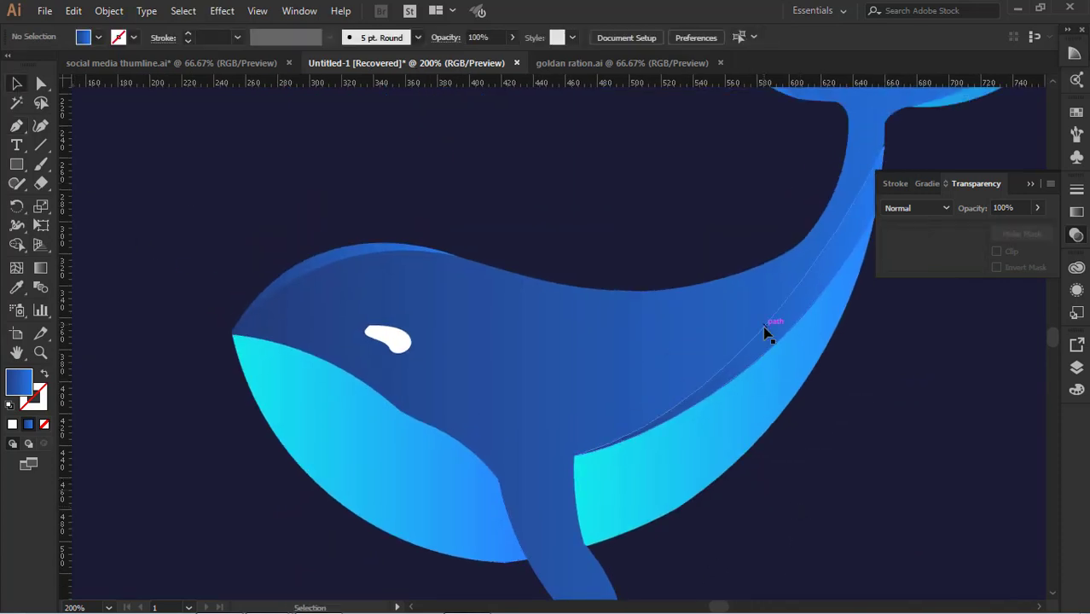
Fill the strip above the rear belly with the belly's cyan-to-blue gradient, and reverse the gradient
left_click(765, 332)
key("i")
left_click(384, 404)
left_click(927, 184)
left_click(892, 268)
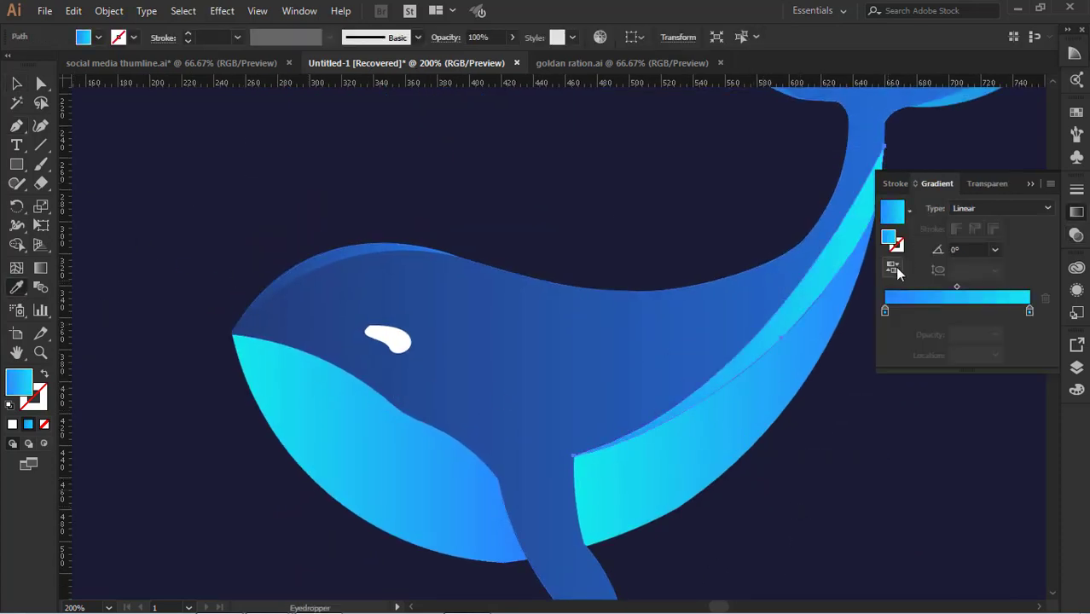
Refill the strip above the rear belly with the dark blue gradient sampled from the body, and deselect
key("v")
left_click(84, 107)
left_click(740, 360)
key("i")
left_click(345, 307)
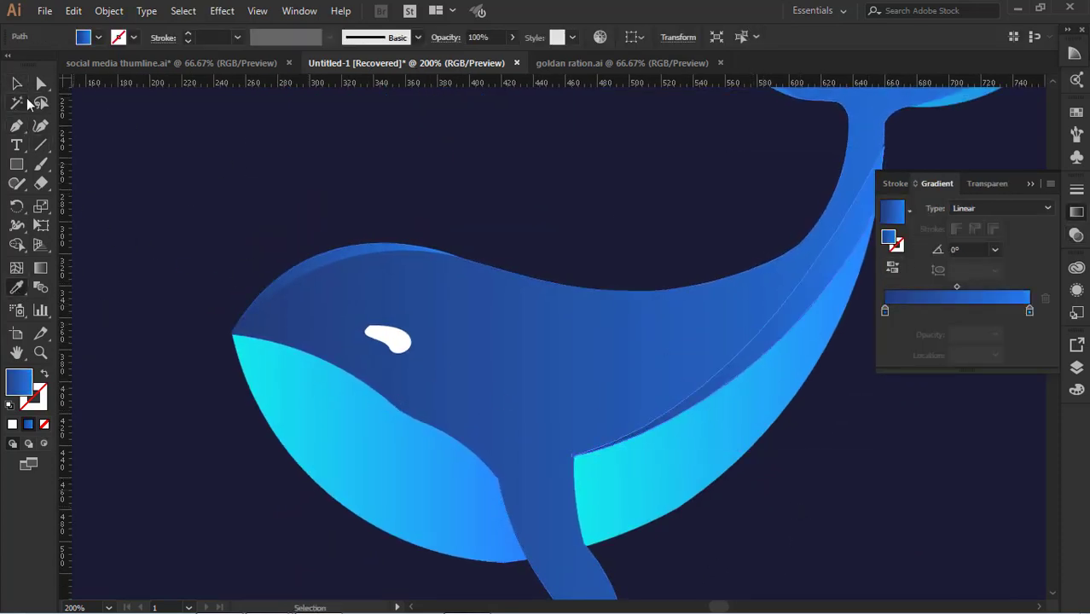
key("v")
left_click(815, 519)
key("ctrl+minus")
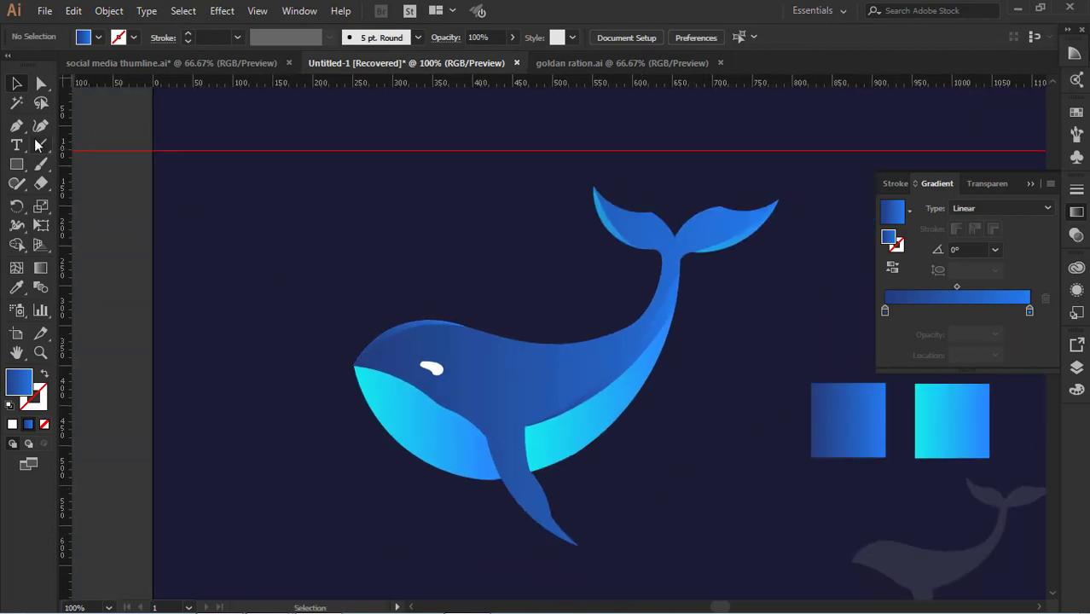
left_click(466, 327)
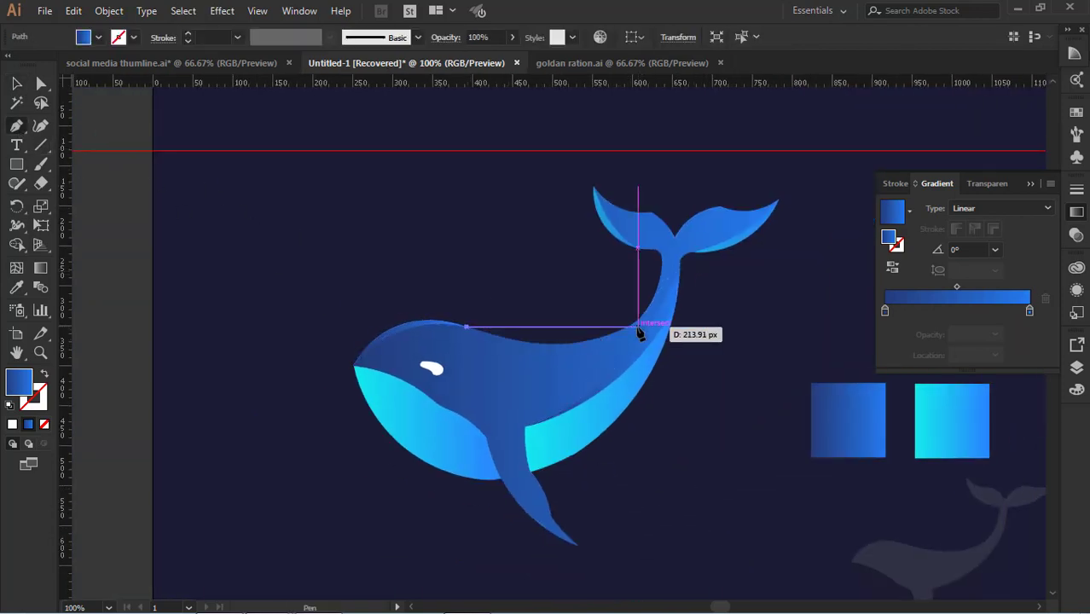
left_click_drag(641, 316, 729, 210)
key("ctrl+z")
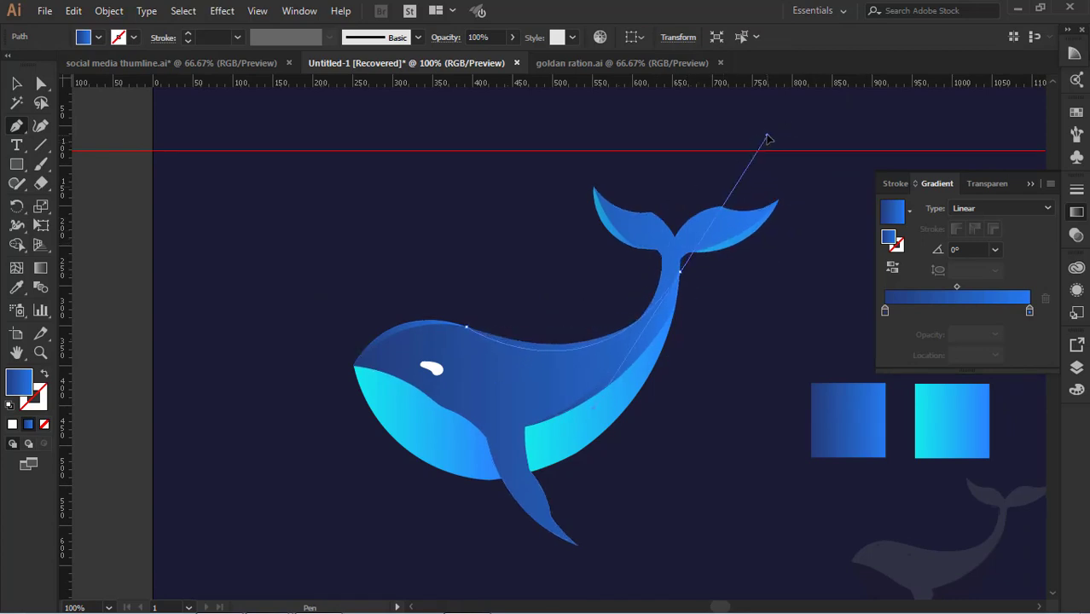
left_click_drag(767, 135, 768, 135)
key("ctrl+z")
key("ctrl+z")
Draw a small curved dorsal fin rising from the whale's back behind the head with the Pen tool
left_click(495, 335)
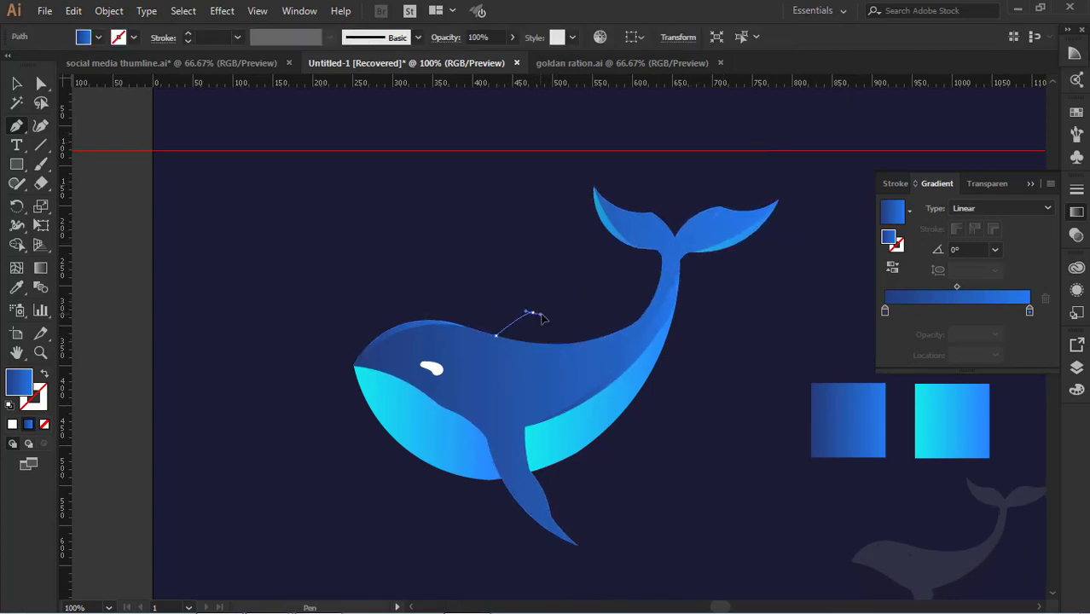
left_click_drag(540, 315, 548, 317)
left_click_drag(565, 277, 565, 262)
left_click_drag(530, 343, 470, 353)
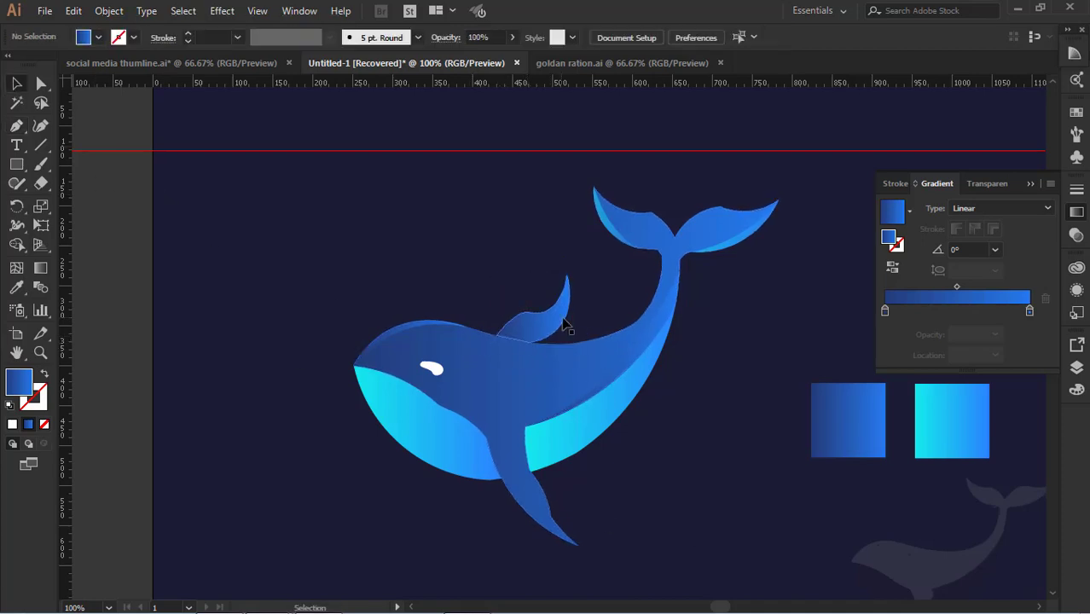
Send the dorsal fin to the back of the stacking order, and deselect it
left_click(735, 415)
left_click(542, 327)
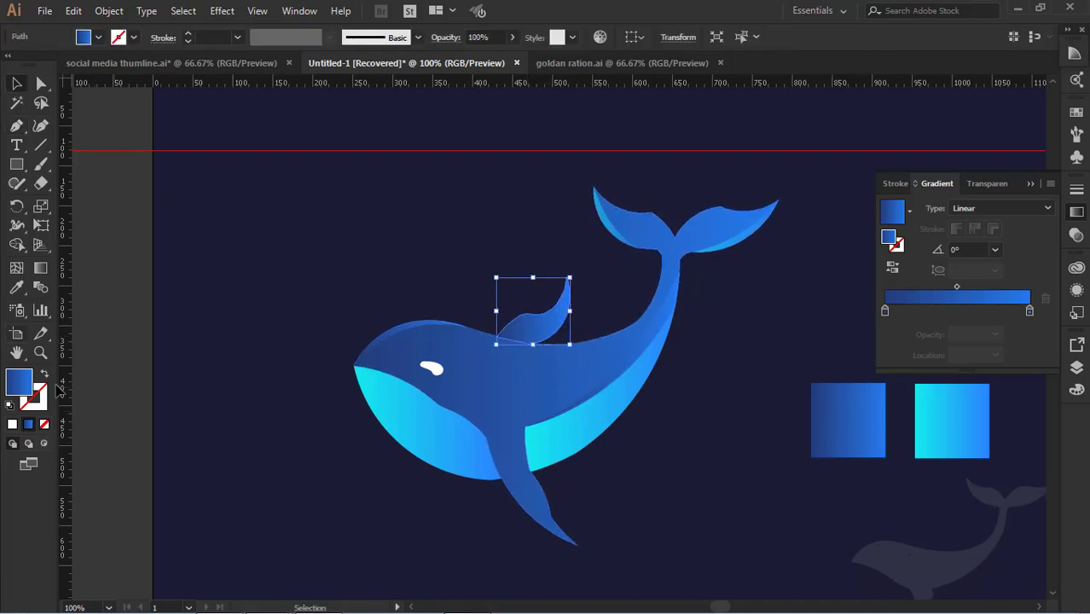
key("v")
left_click(496, 309)
left_click(523, 330)
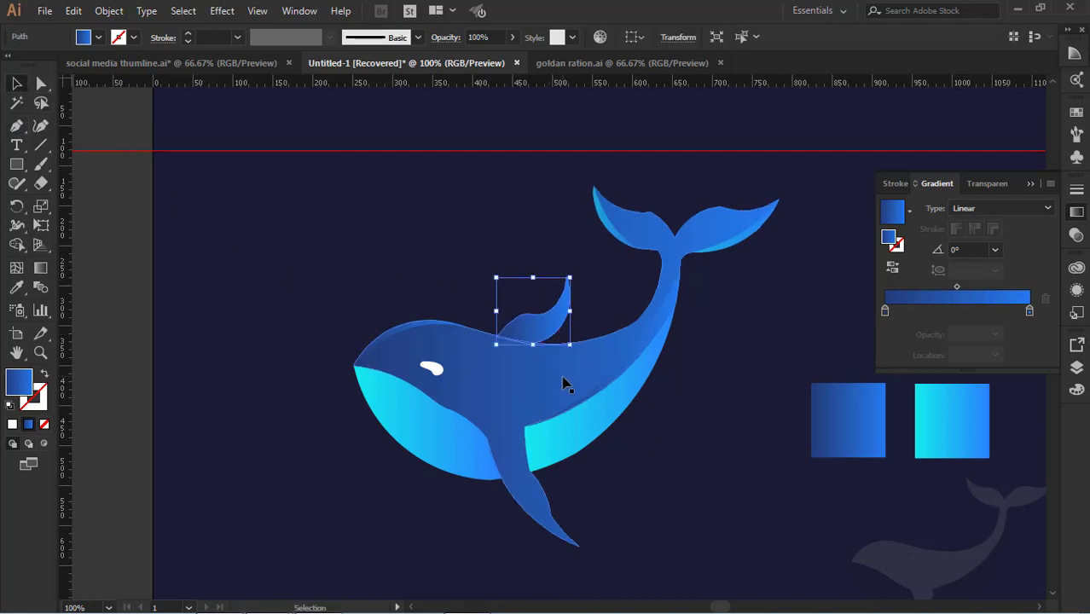
left_click(563, 378)
left_click(544, 325)
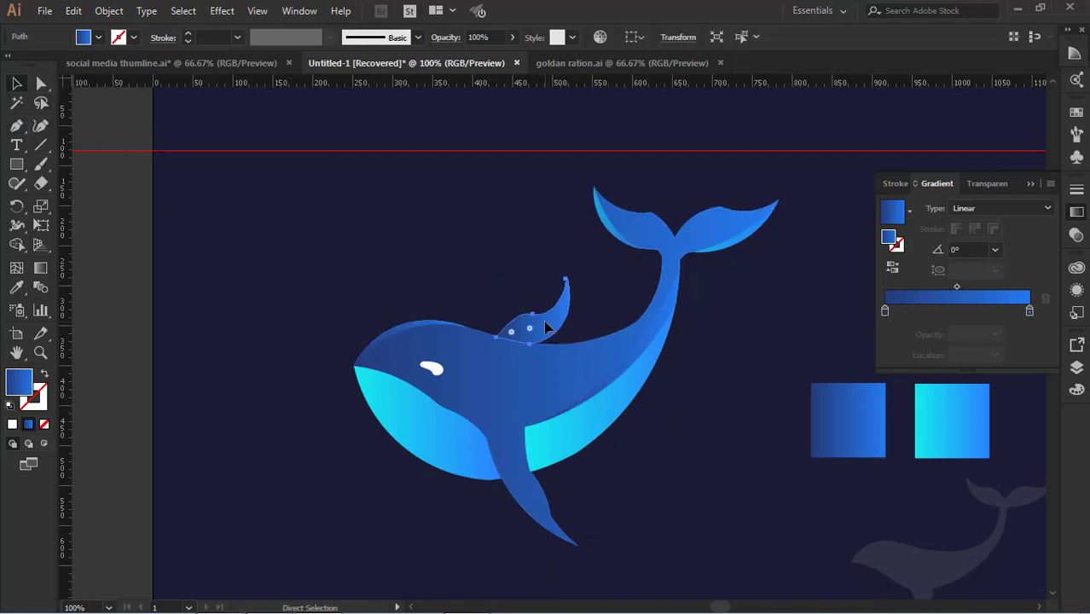
left_click(680, 379)
Unlock all objects and send the dark background rectangle to the back, behind the dorsal fin
left_click(109, 11)
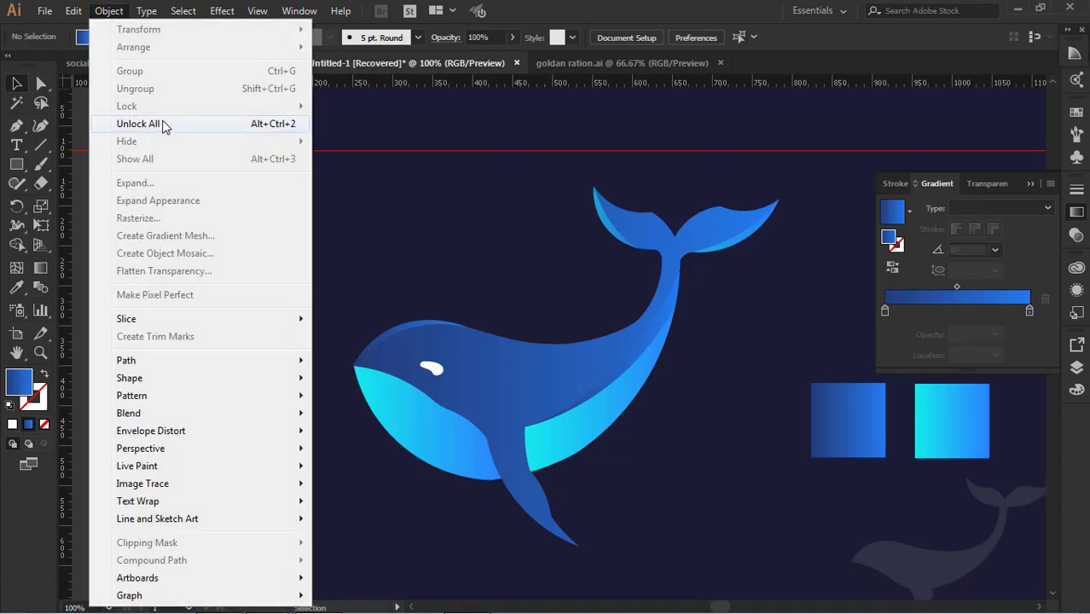
left_click(163, 124)
key("ctrl+shift+bracketleft")
left_click(537, 322)
left_click(588, 321)
left_click(542, 326)
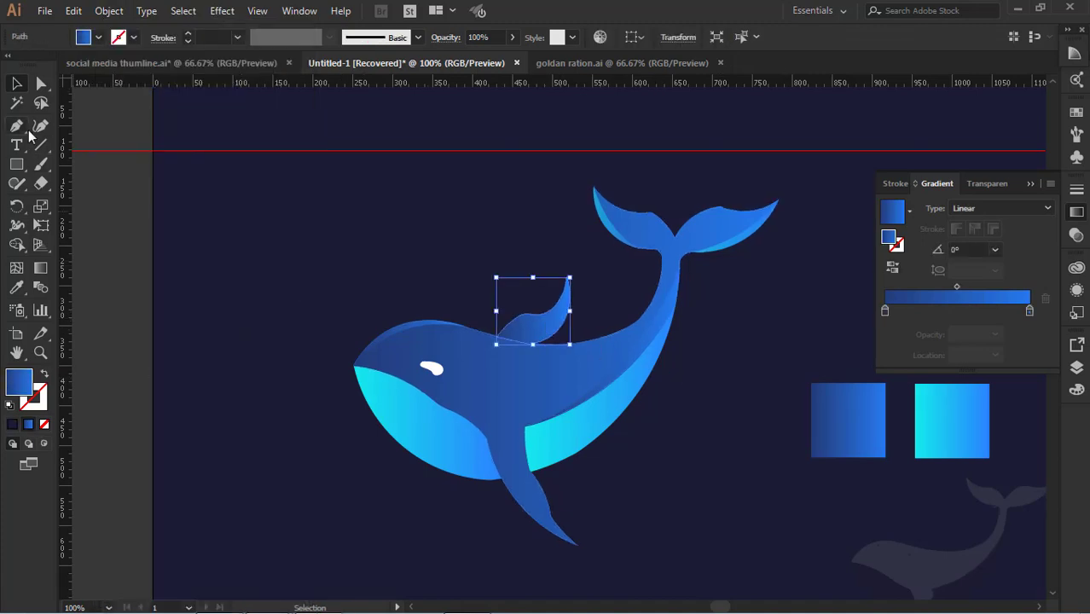
Draw a thin highlight strip along the dorsal fin's rear edge, from its tip down to the back, with the Pen tool
left_click(19, 127)
left_click(17, 83)
left_click(117, 140)
key("p")
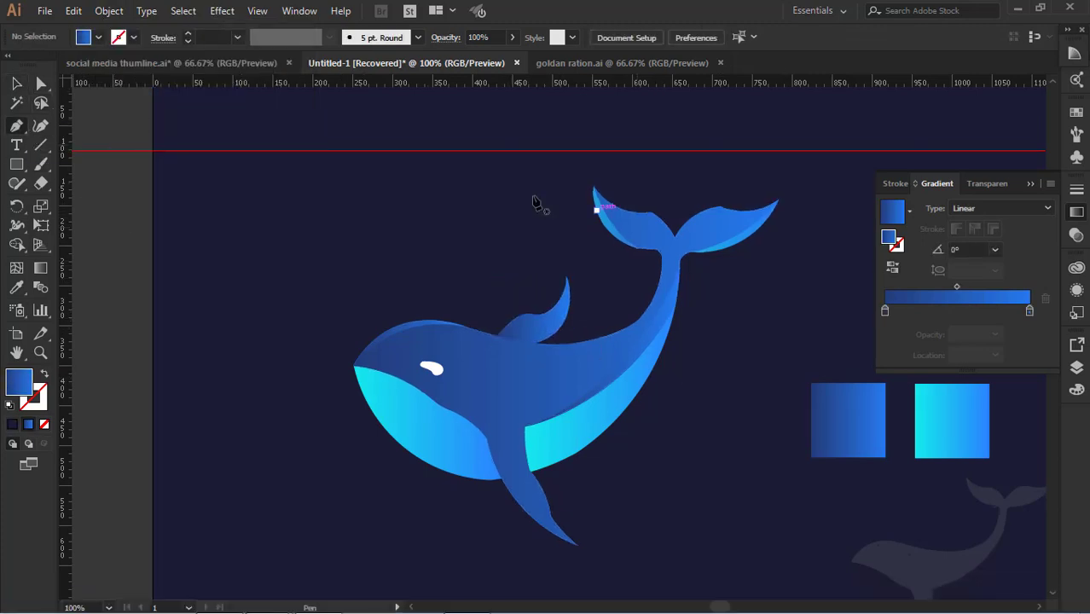
left_click(564, 279)
left_click_drag(524, 342, 475, 356)
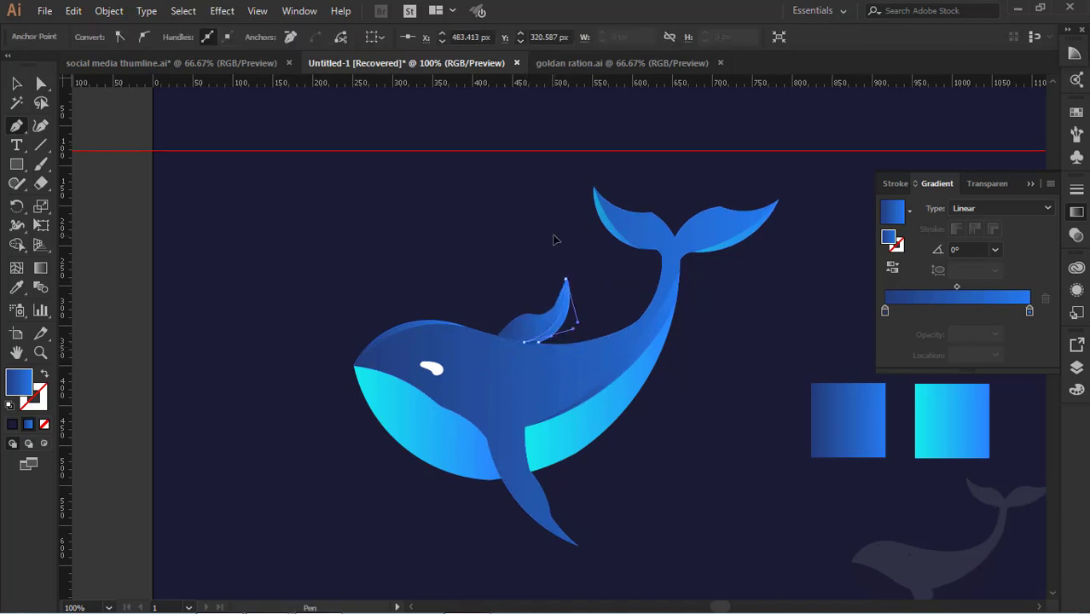
key("v")
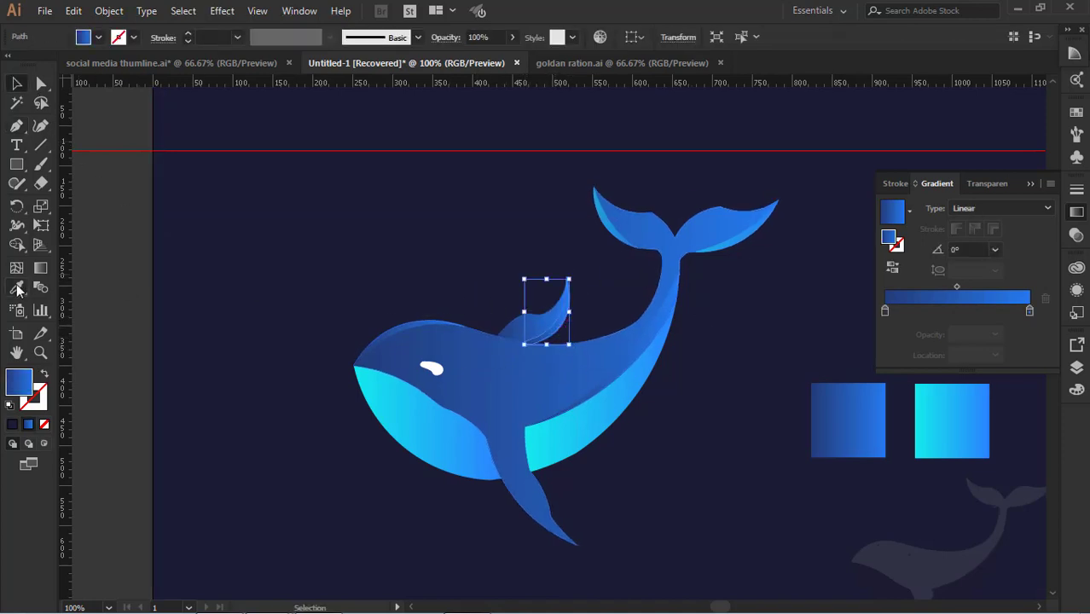
Fill the dorsal fin strip with the cyan-to-blue gradient at 50% opacity sampled from the tail highlight, and deselect
left_click(19, 290)
left_click(604, 224)
key("v")
left_click(246, 240)
Send the dorsal fin's highlight, the fin and finally the background rectangle to the back, stacking the fin behind the whale's body
left_click(546, 338)
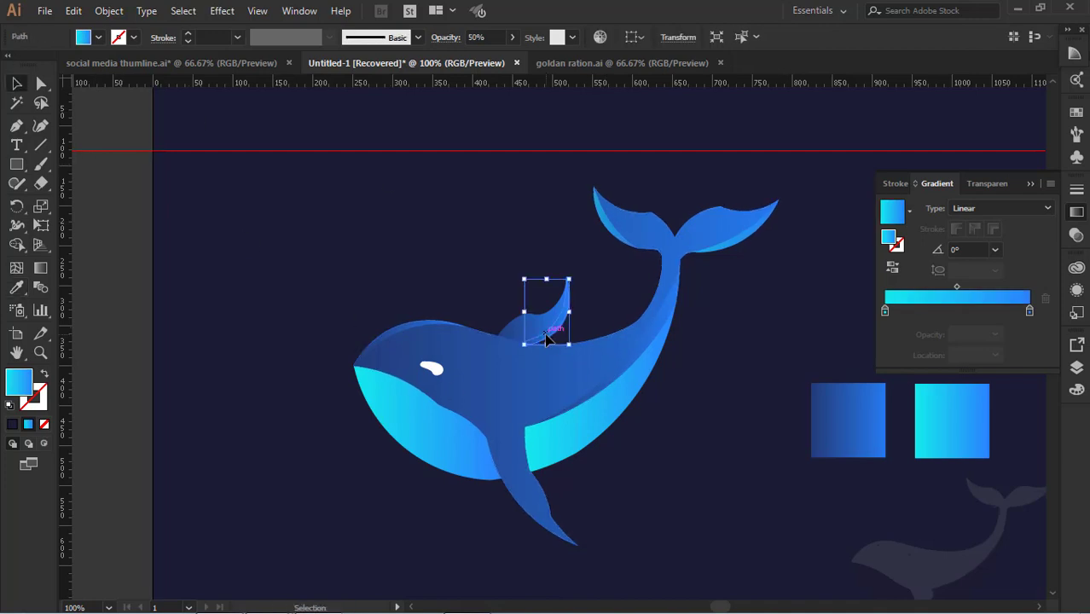
left_click(548, 338)
key("ctrl+shift+[")
left_click(532, 329)
key("ctrl+shift+[")
left_click(708, 369)
key("ctrl+shift+[")
scroll(707, 366, "up", 2)
scroll(708, 367, "down", 1)
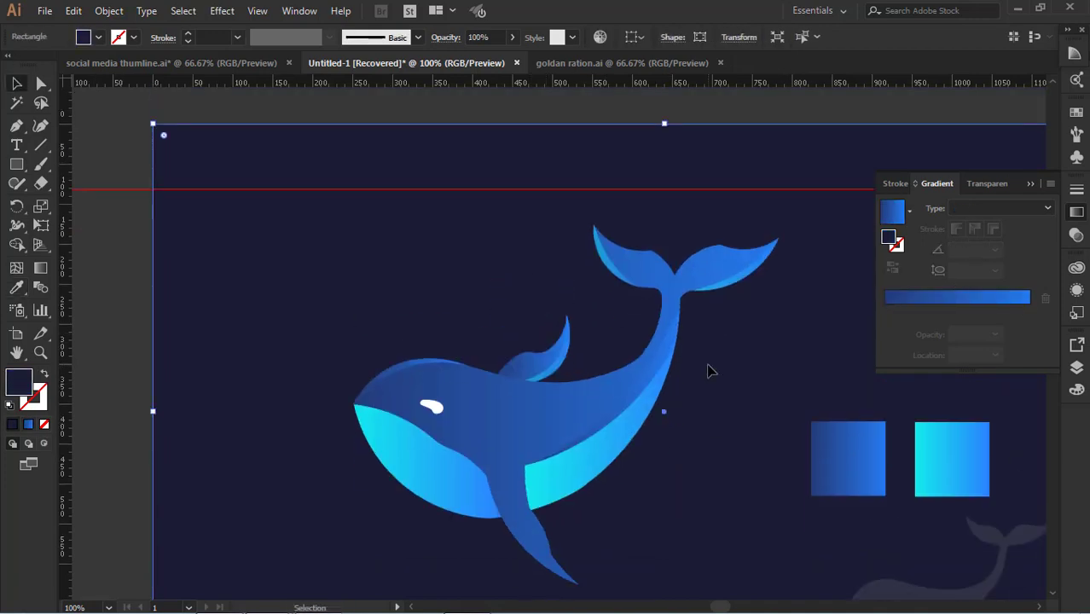
Refill the highlight on top of the whale's head with the 50% opacity cyan-to-blue gradient sampled from the tail highlight
scroll(708, 371, "down", 2)
left_click(418, 289)
key("i")
left_click(747, 194)
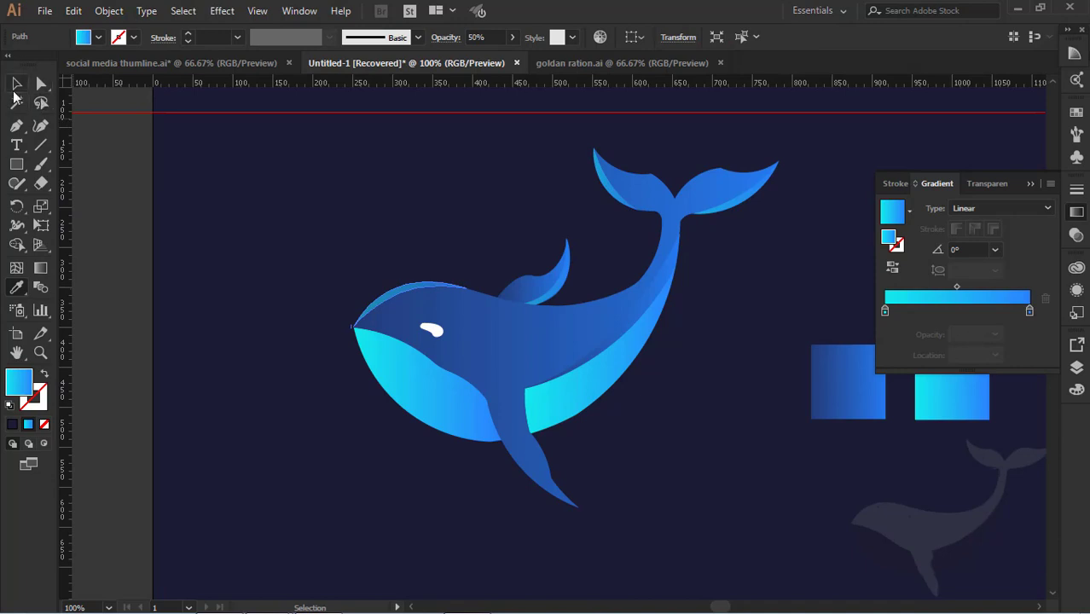
left_click(510, 431)
scroll(510, 431, "up", 1)
scroll(670, 476, "down", 1)
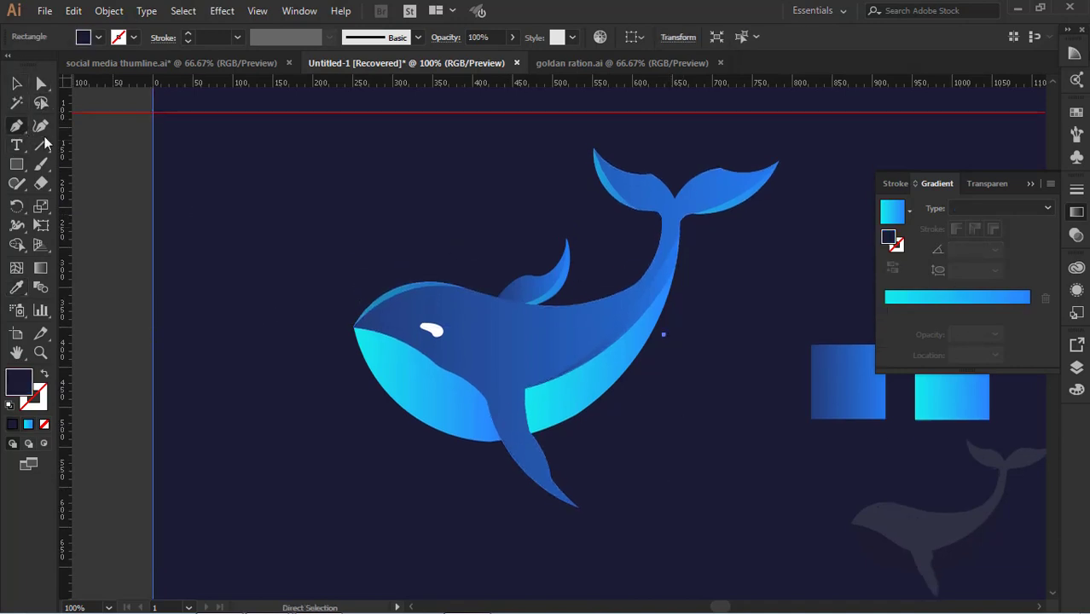
left_click(673, 199)
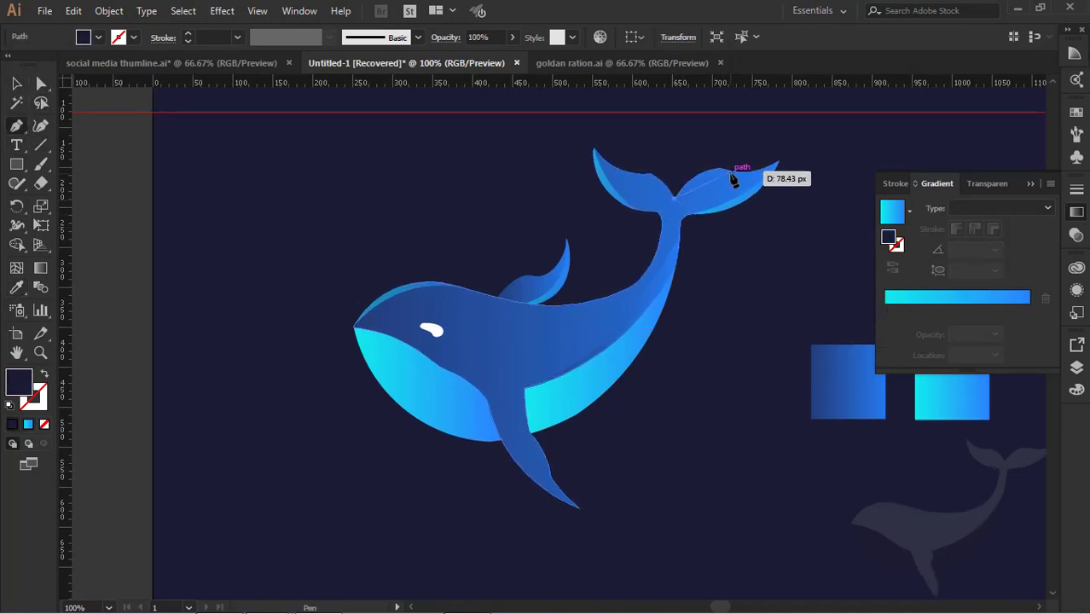
left_click_drag(719, 168, 774, 162)
key("ctrl+z")
key("ctrl+z")
key("ctrl+2")
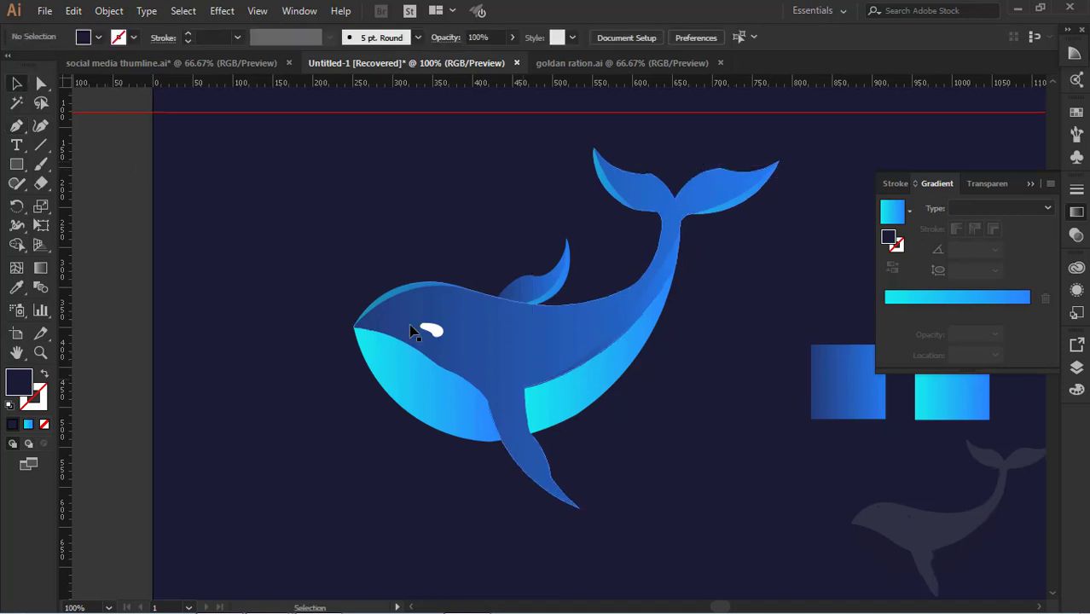
Try to draw a thin highlight sliver along the flipper's front edge with the Pen tool, and delete it
scroll(409, 331, "down", 1)
left_click(497, 383)
left_click_drag(578, 488, 635, 512)
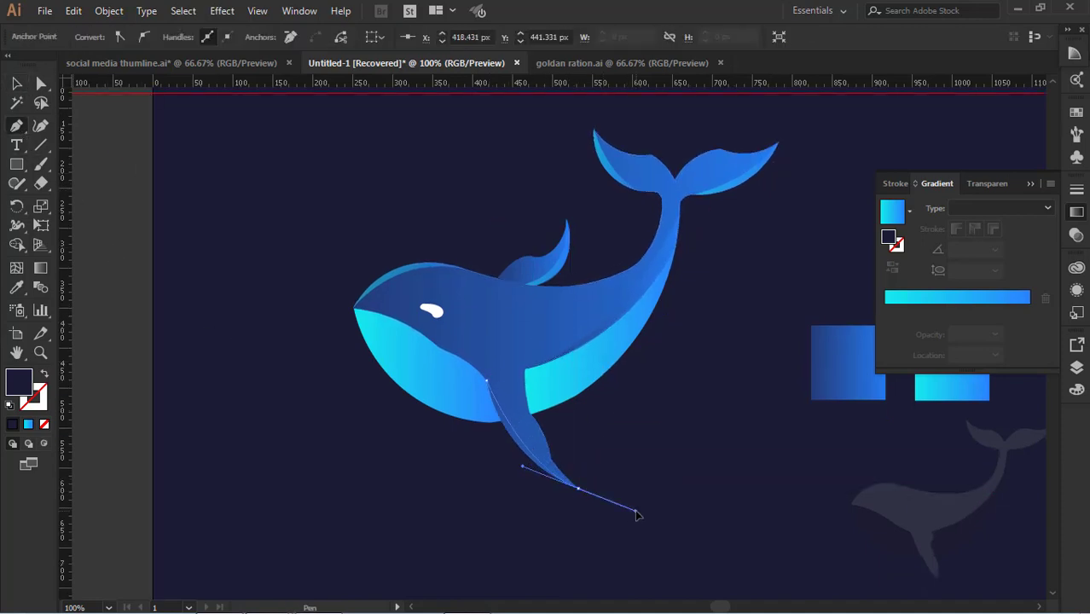
left_click_drag(486, 380, 467, 299)
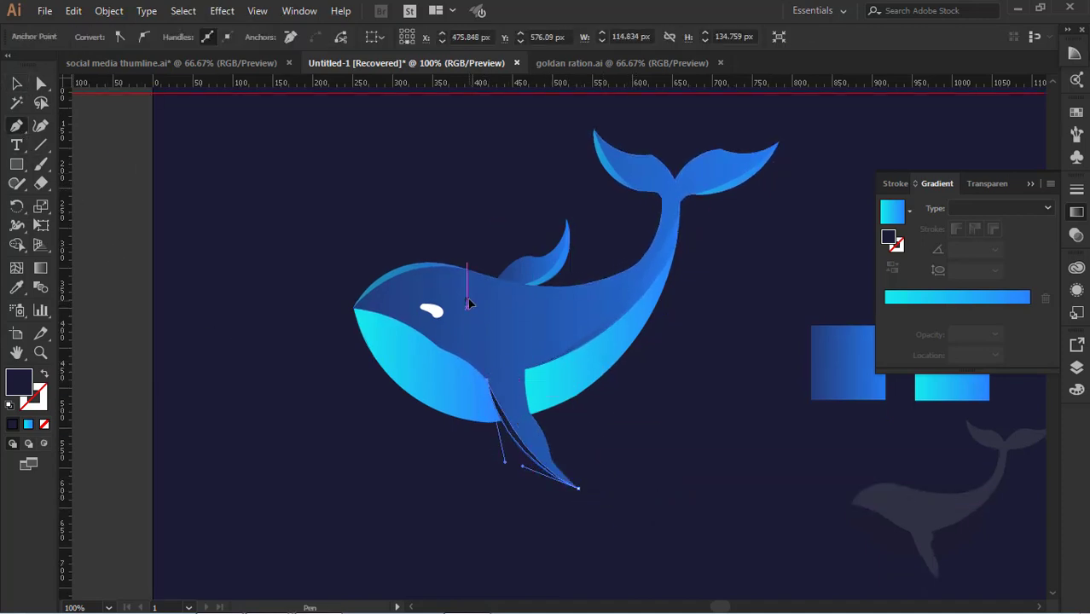
key("ctrl+z")
left_click_drag(521, 448, 482, 352)
left_click(15, 87)
left_click(296, 311)
left_click(533, 461)
key("Delete")
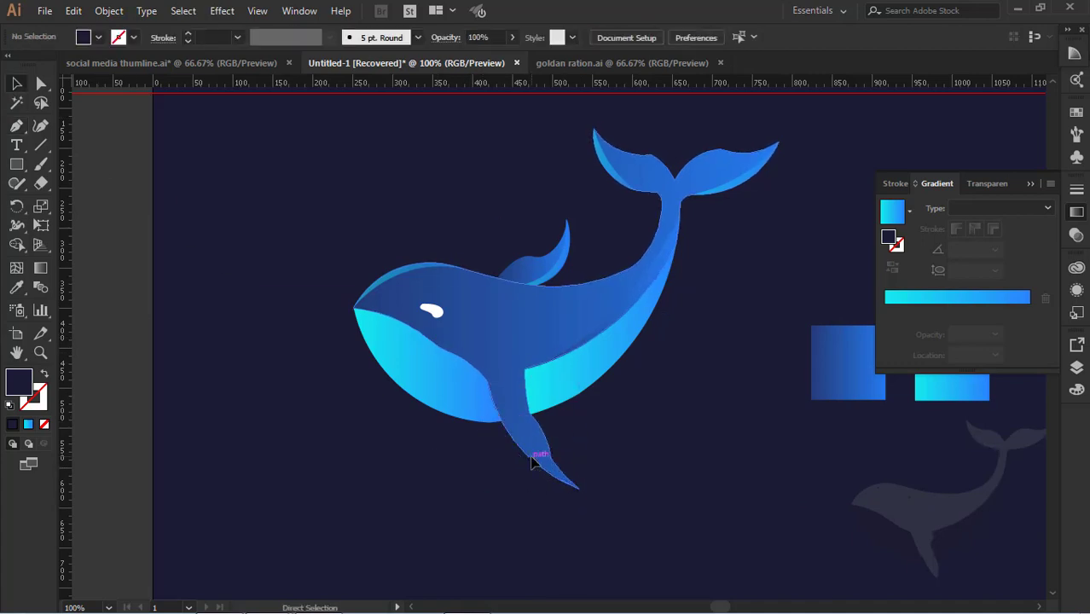
Trace a closed strip along the flipper's front edge, between the belly joint and the flipper tip
key("ctrl+plus")
key("ctrl+plus")
left_click_drag(534, 460, 501, 369)
key("p")
left_click(383, 326)
left_click_drag(493, 499, 742, 517)
key("ctrl+z")
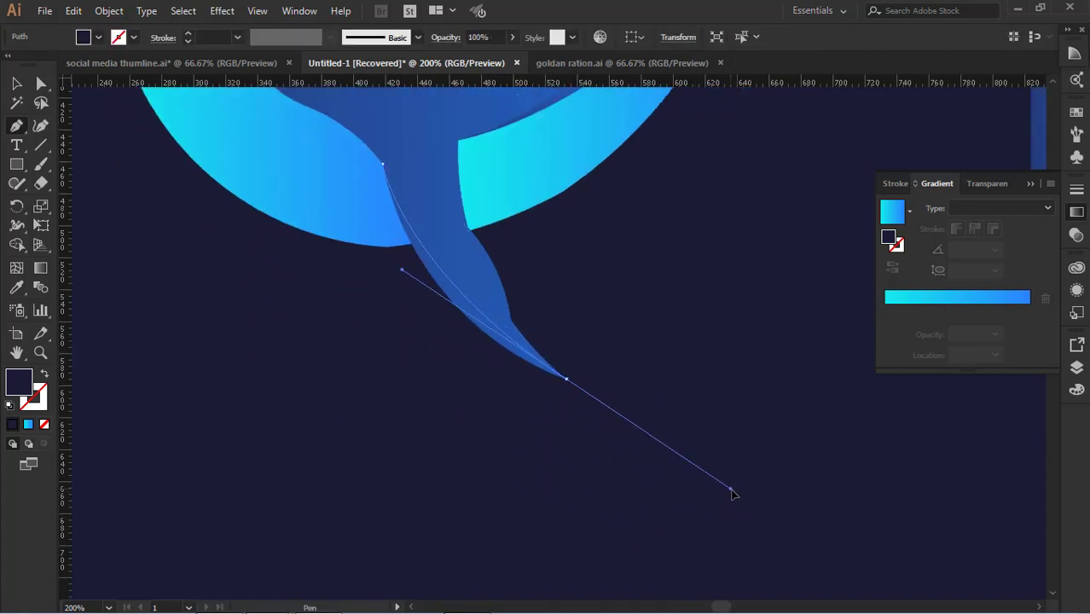
left_click(566, 377)
left_click_drag(431, 275, 387, 207)
left_click(431, 274)
left_click_drag(383, 163, 384, 128)
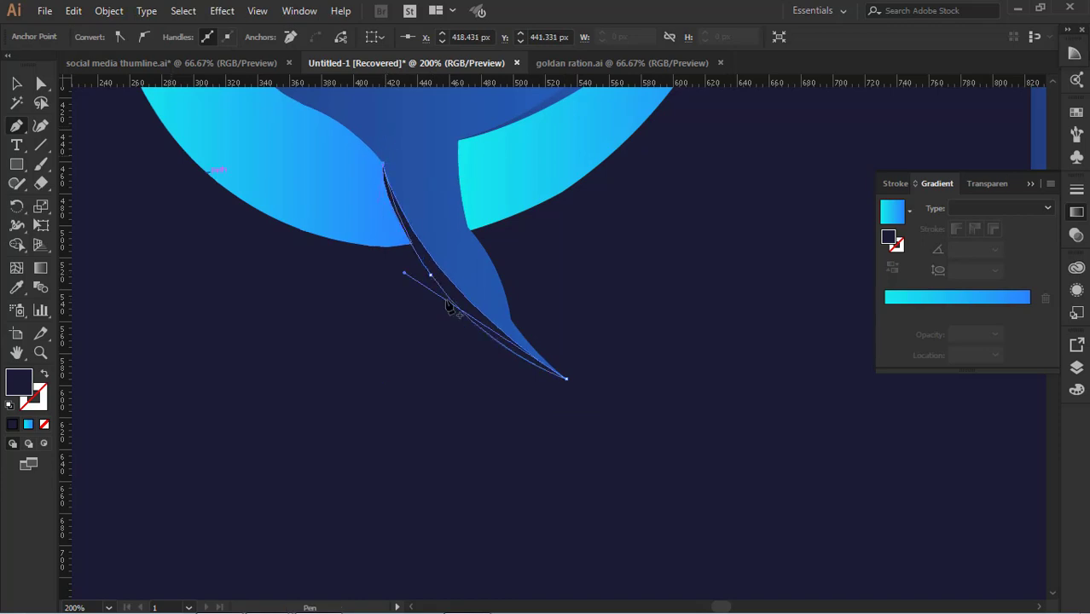
Fill the flipper strip with the semi-transparent cyan gradient sampled from the head highlight, and delete the strip
left_click(17, 83)
left_click(475, 425)
left_click(504, 343)
scroll(503, 343, "up", 5)
left_click(16, 287)
left_click(188, 186)
scroll(188, 186, "down", 2)
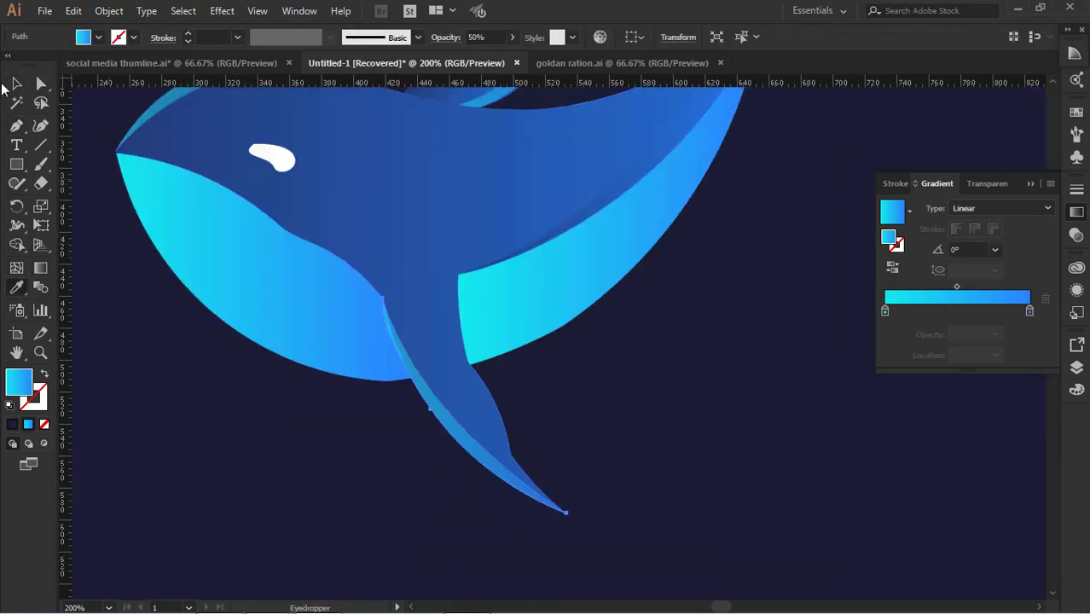
left_click(17, 84)
left_click(262, 528)
left_click(455, 424)
key("Delete")
Try tracing the flipper's front edge again with additional anchor points to form a cyan strip, and delete the result
left_click(16, 126)
left_click(383, 299)
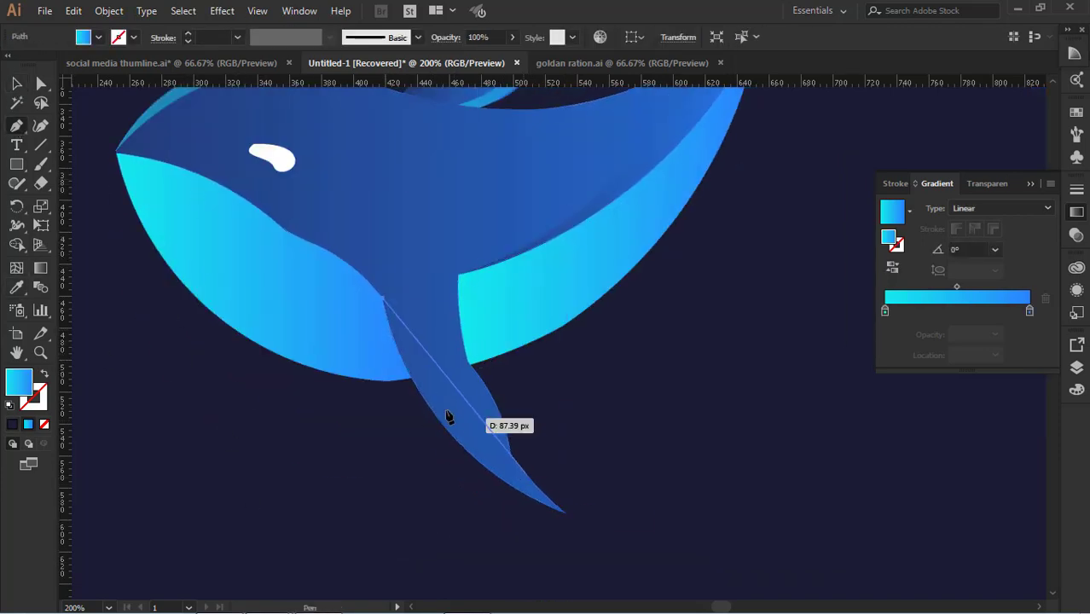
left_click_drag(566, 512, 719, 360)
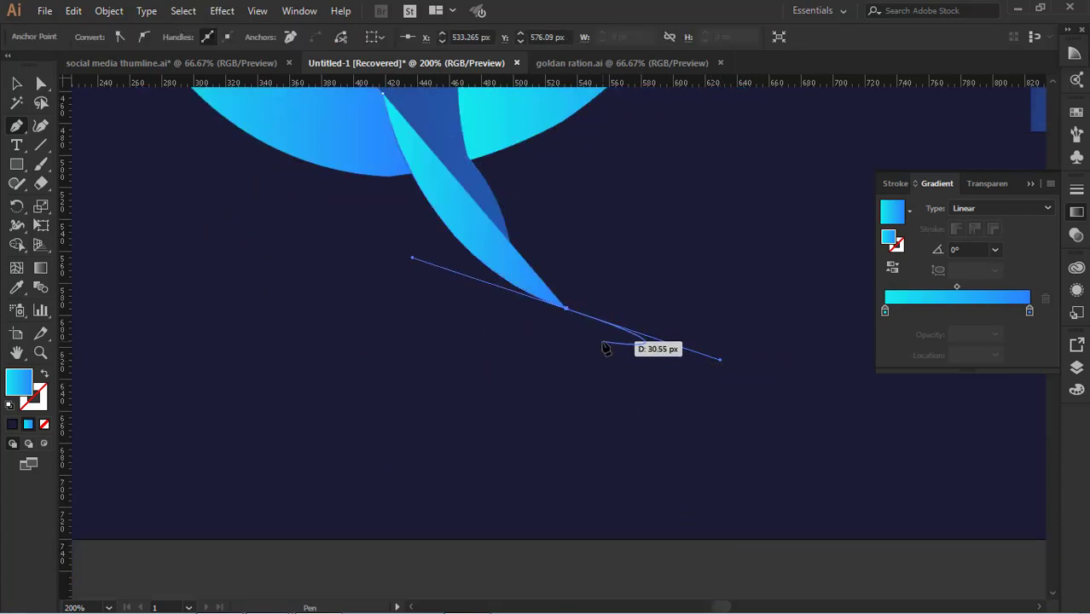
key("ctrl+z")
left_click_drag(566, 308, 534, 304)
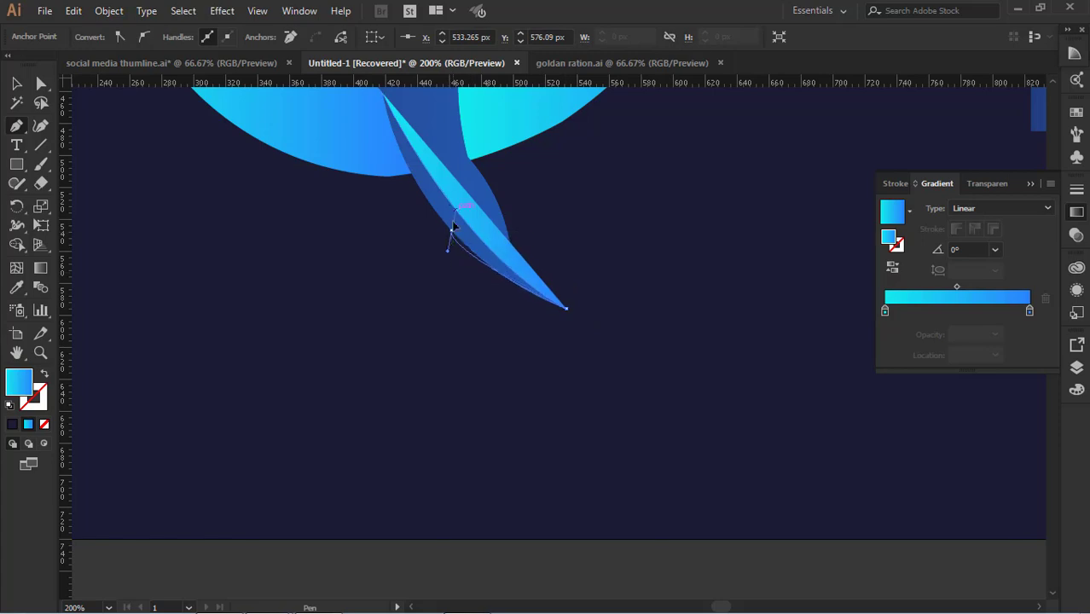
left_click_drag(453, 223, 415, 185)
key("ctrl+z")
scroll(429, 297, "up", 4)
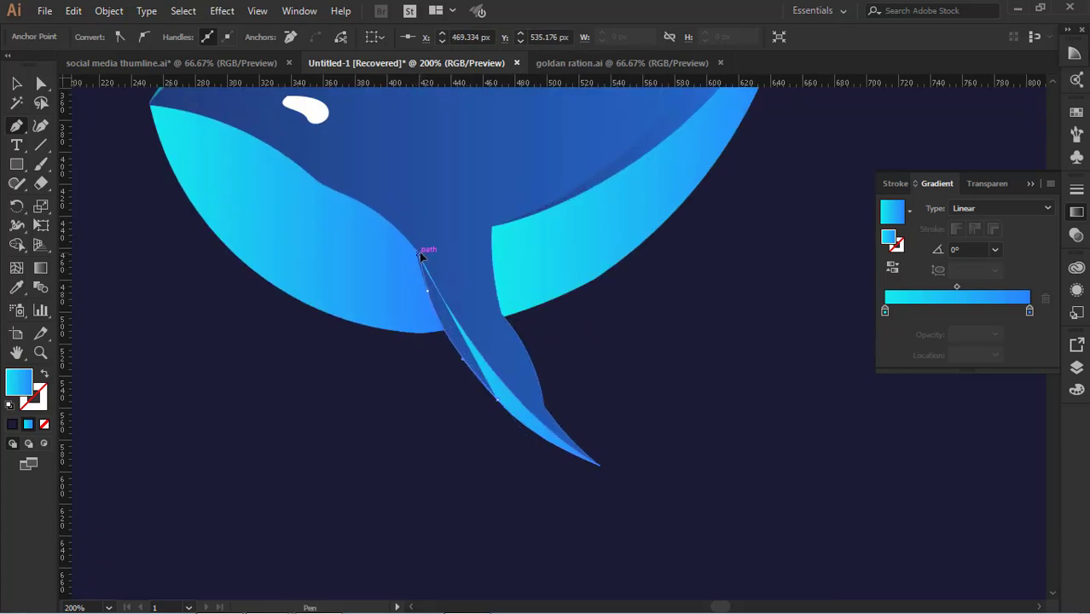
left_click_drag(418, 252, 423, 267)
key("v")
left_click(289, 436)
scroll(292, 438, "up", 1)
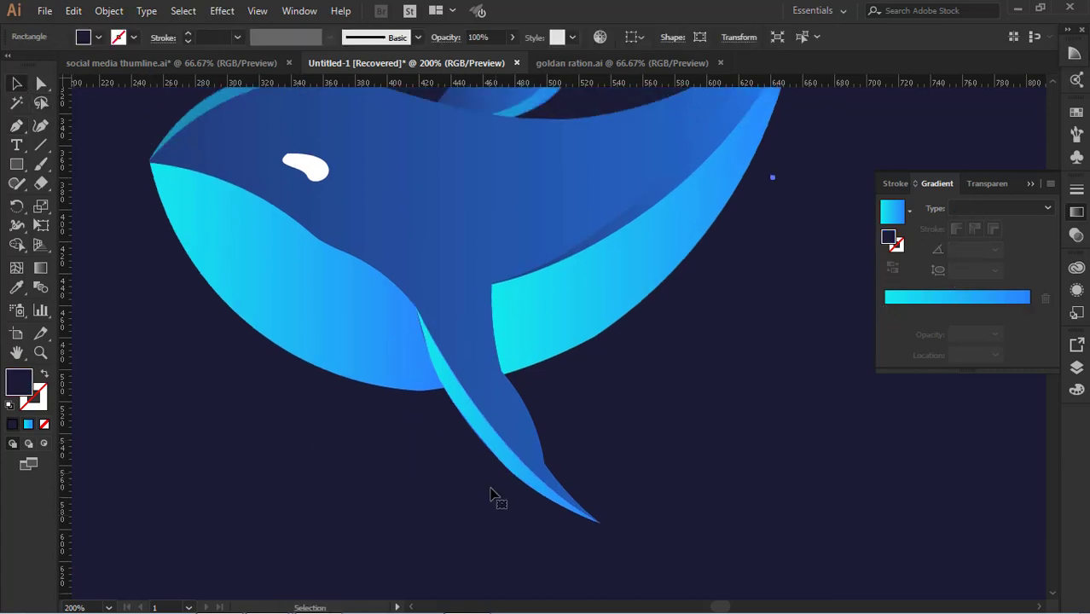
left_click(503, 457)
key("Delete")
Draw a closed highlight strip along the flipper's front edge from the belly joint to the flipper tip, curving back to the start
left_click(417, 307)
left_click_drag(529, 484, 622, 544)
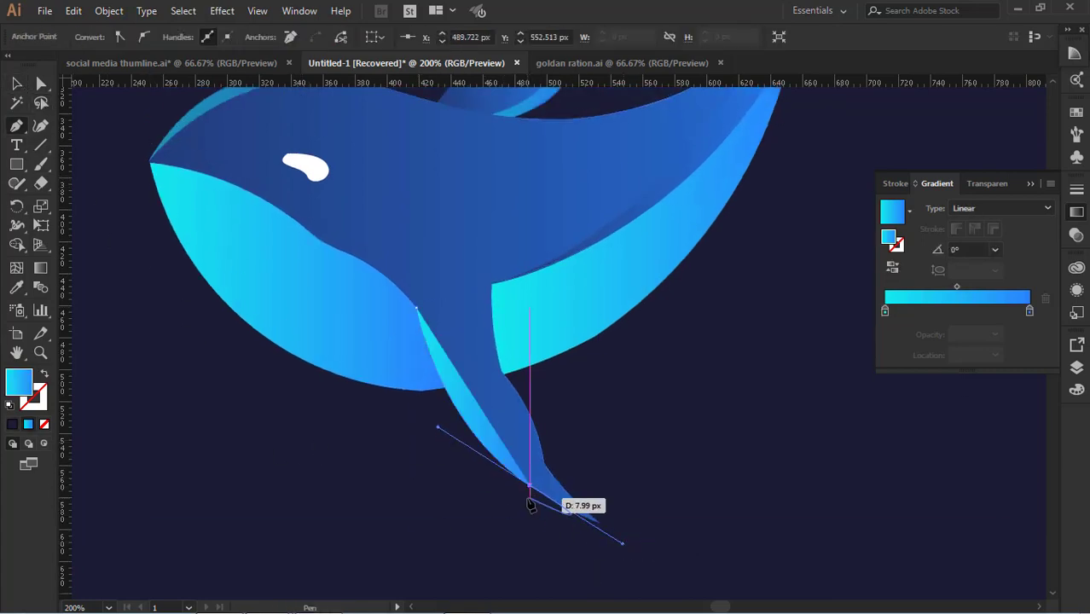
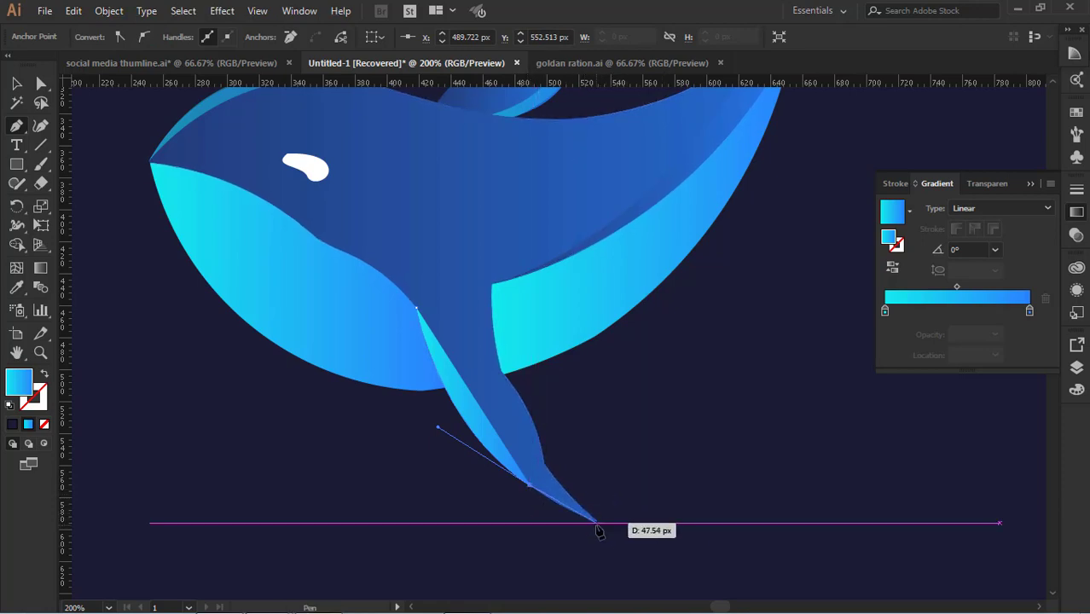
left_click_drag(600, 523, 623, 529)
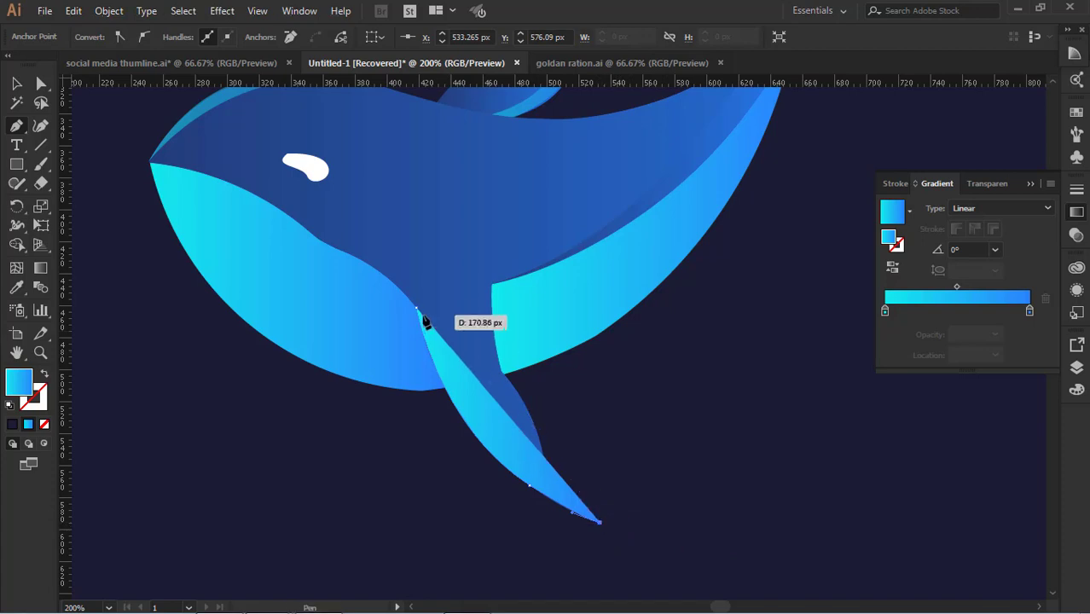
left_click_drag(373, 173, 370, 177)
scroll(370, 177, "up", 1)
left_click(16, 83)
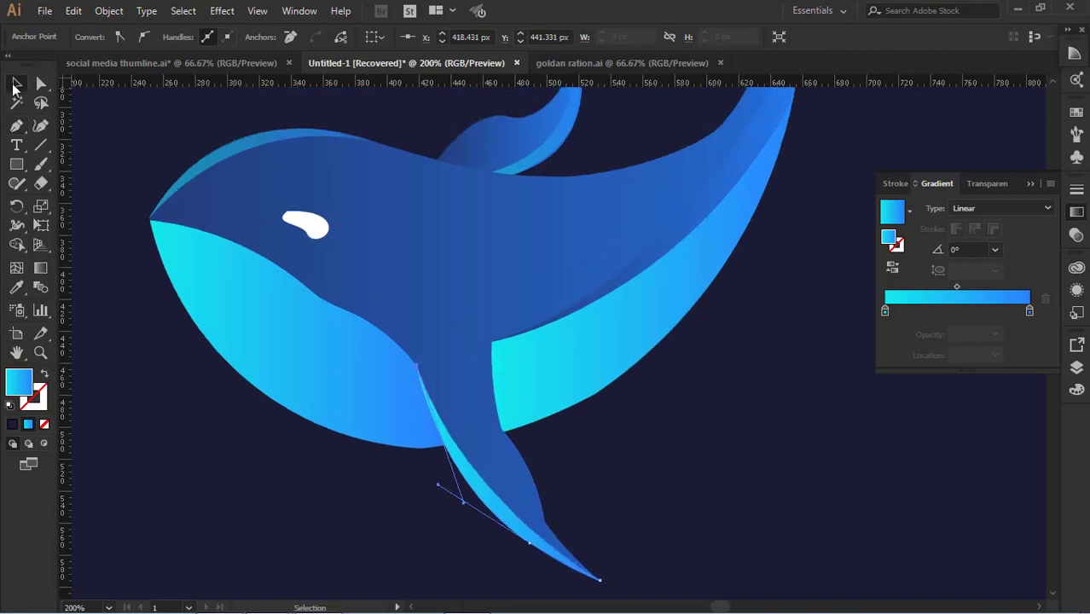
left_click(535, 478)
Fill the flipper's strip with the 50% opacity cyan-to-blue gradient sampled from the tail highlight, and deselect
scroll(533, 479, "down", 1)
left_click(507, 463)
scroll(506, 462, "up", 1)
left_click(16, 287)
scroll(554, 214, "up", 3)
scroll(555, 214, "right", 3)
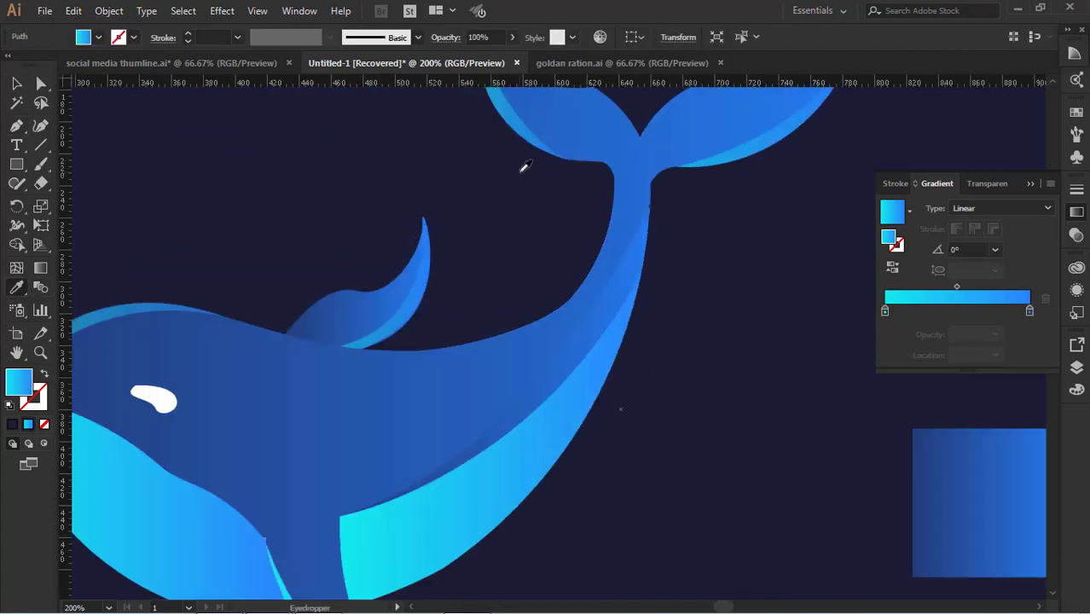
left_click(520, 129)
scroll(540, 340, "down", 3)
left_click(16, 84)
left_click(642, 426)
left_click_drag(469, 454, 634, 459)
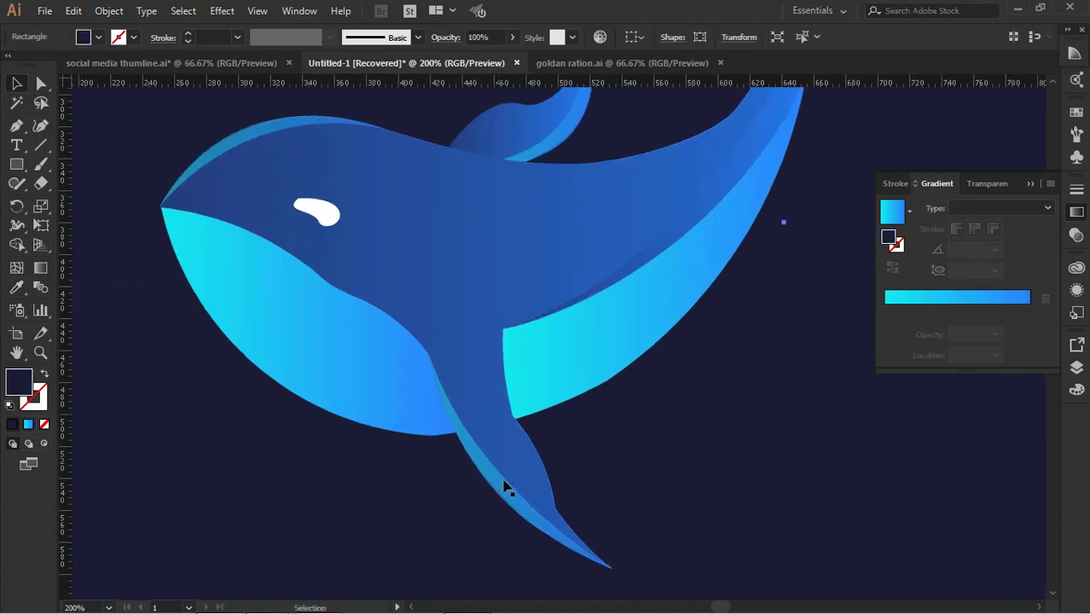
left_click(499, 481)
left_click(669, 476)
key("ctrl+z")
left_click(487, 482)
left_click(683, 503)
scroll(615, 426, "right", 2)
scroll(615, 425, "down", 1)
scroll(514, 486, "up", 1)
key("p")
left_click(436, 340)
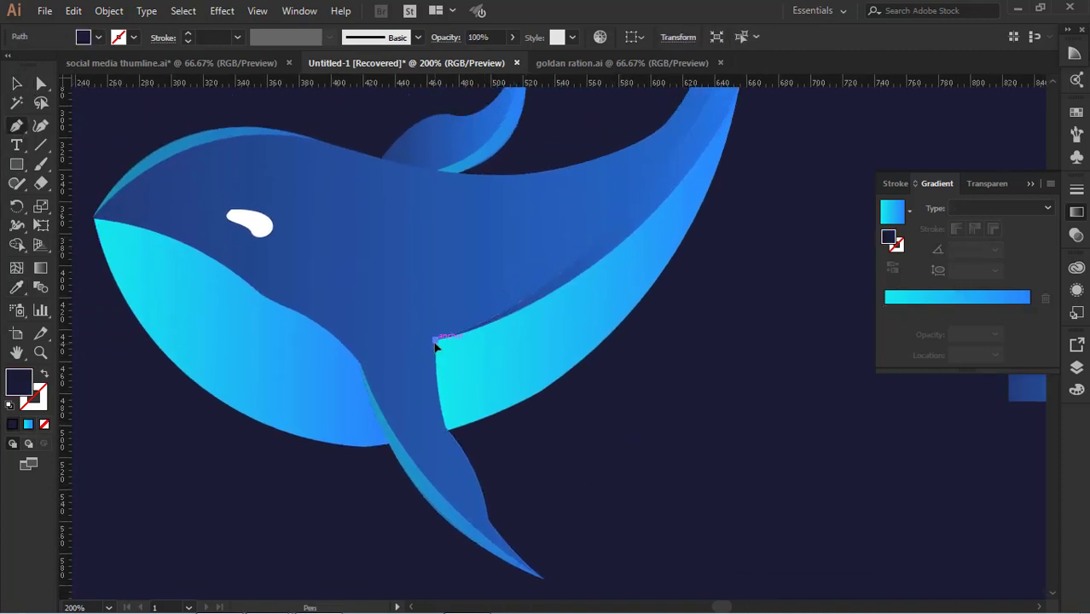
left_click_drag(445, 431, 472, 452)
key("ctrl+z")
key("ctrl+z")
Draw a closed strip along the mouth line from the snout tip to mid-belly edge, curving back to the start
left_click(166, 286)
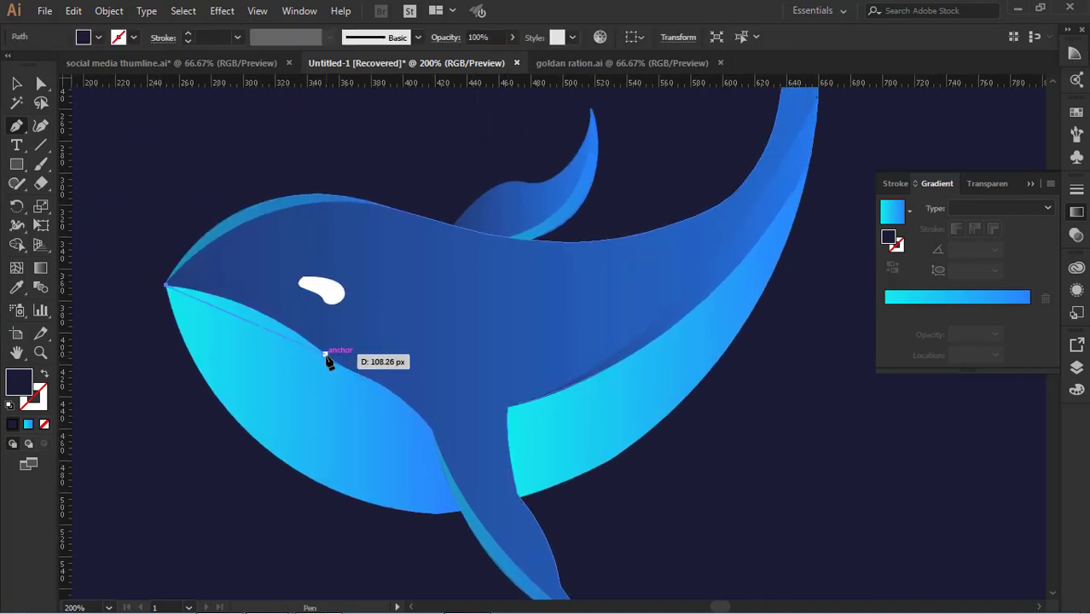
left_click_drag(378, 397, 377, 397)
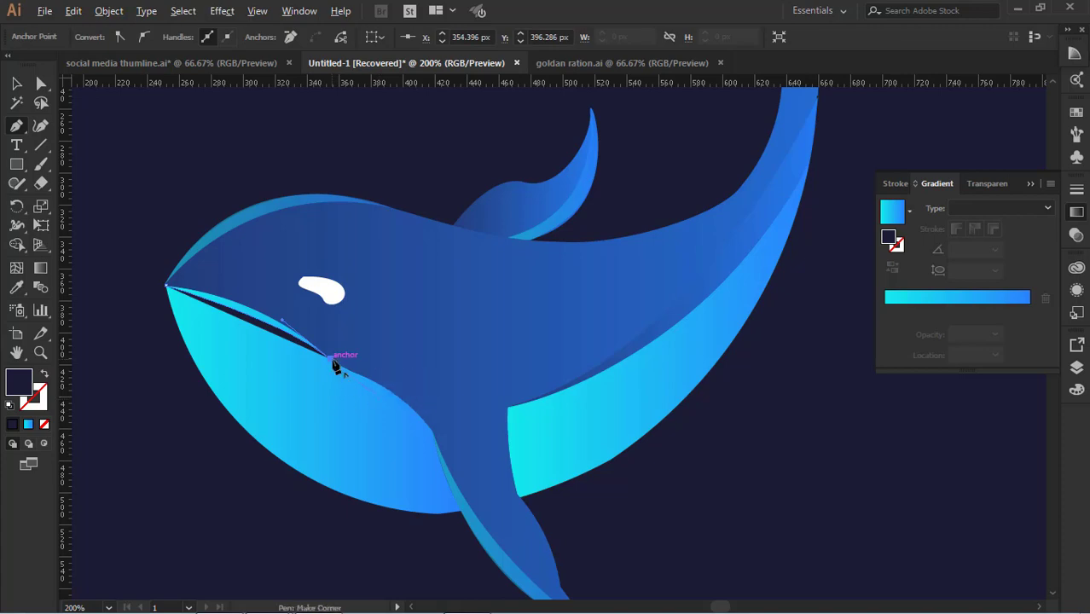
left_click(330, 360)
left_click_drag(166, 286, 253, 275)
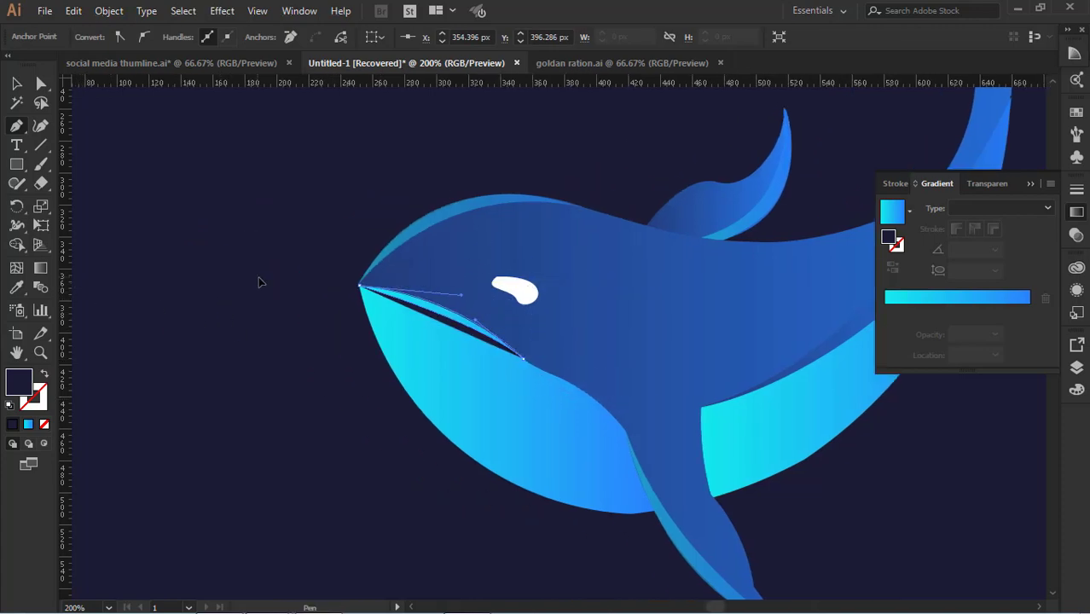
Fill the mouth-line strip with the 50% opacity cyan-to-blue gradient sampled from the tail highlight
key("v")
scroll(431, 418, "right", 3)
scroll(430, 418, "up", 3)
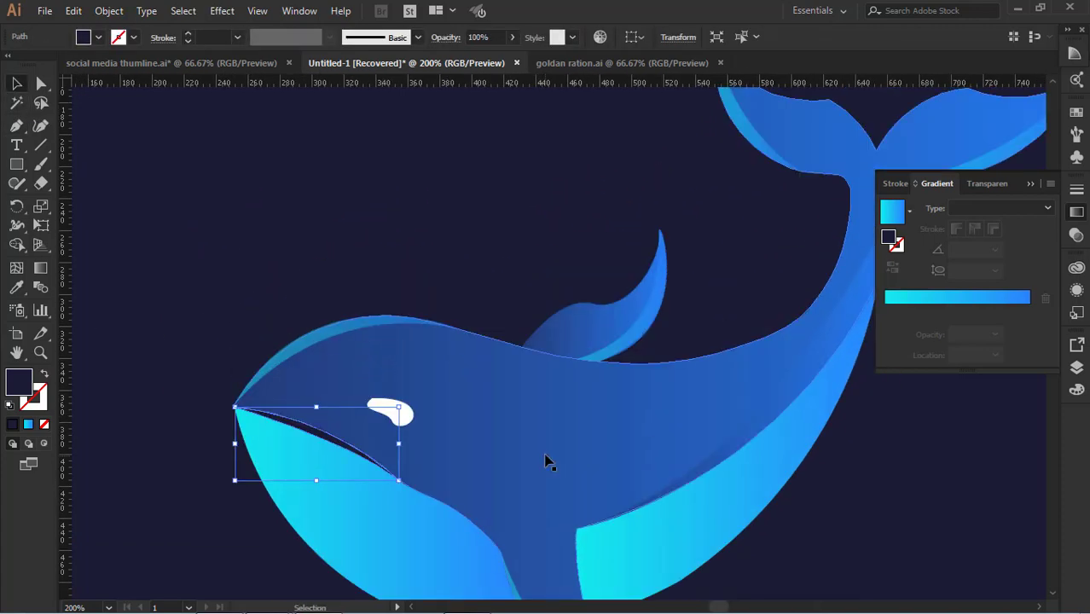
left_click_drag(546, 456, 378, 437)
key("i")
left_click(827, 135)
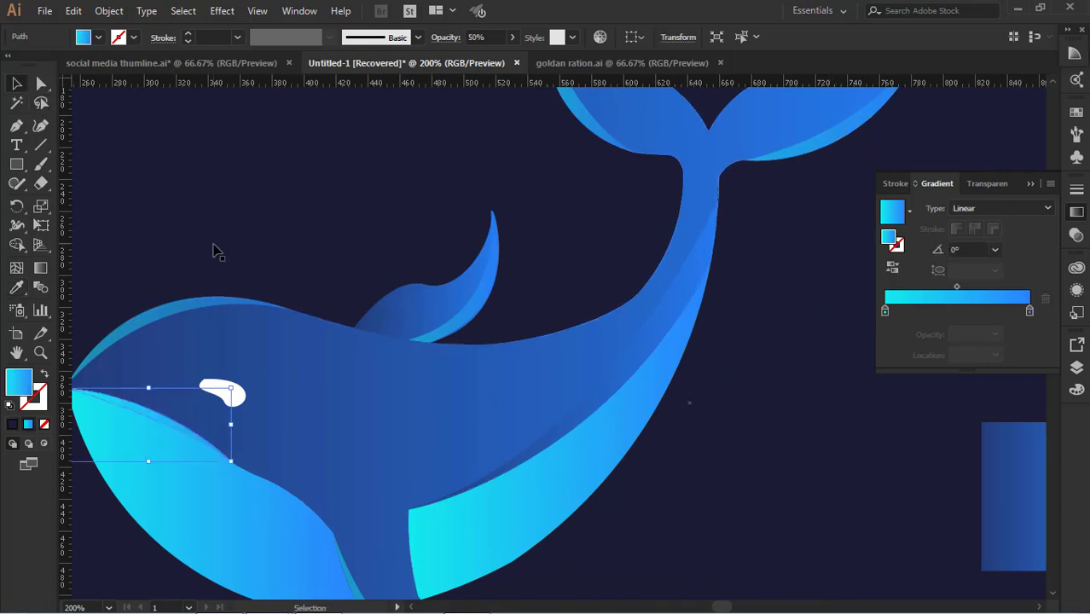
Refill the mouth-line strip with the dark blue gradient sampled from the head, and deselect
left_click(213, 246)
left_click_drag(217, 245, 436, 264)
left_click(396, 441)
key("i")
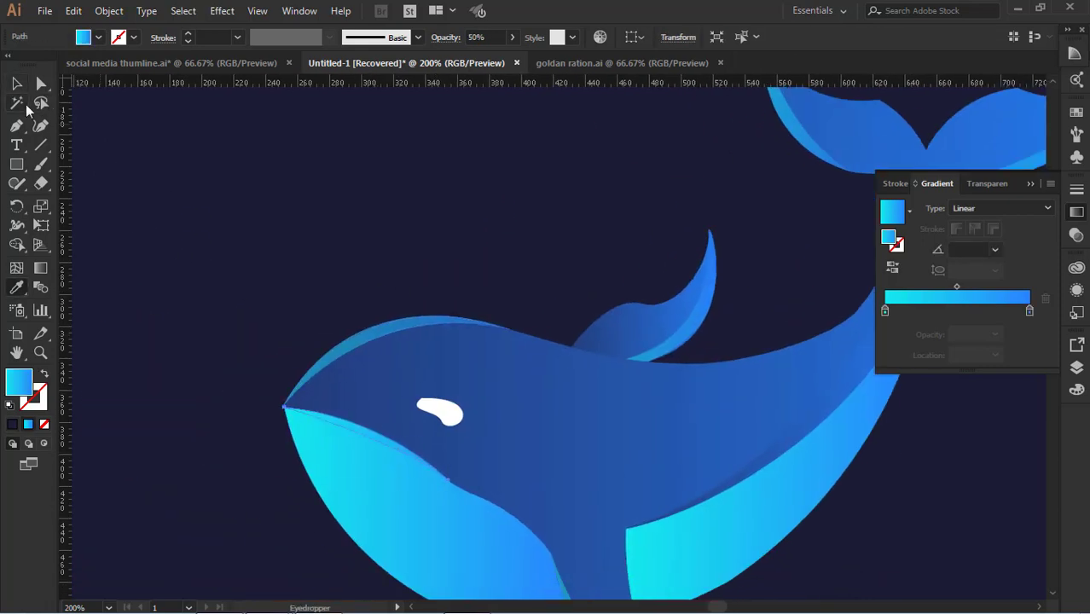
left_click(317, 256)
left_click(372, 433)
left_click(381, 371)
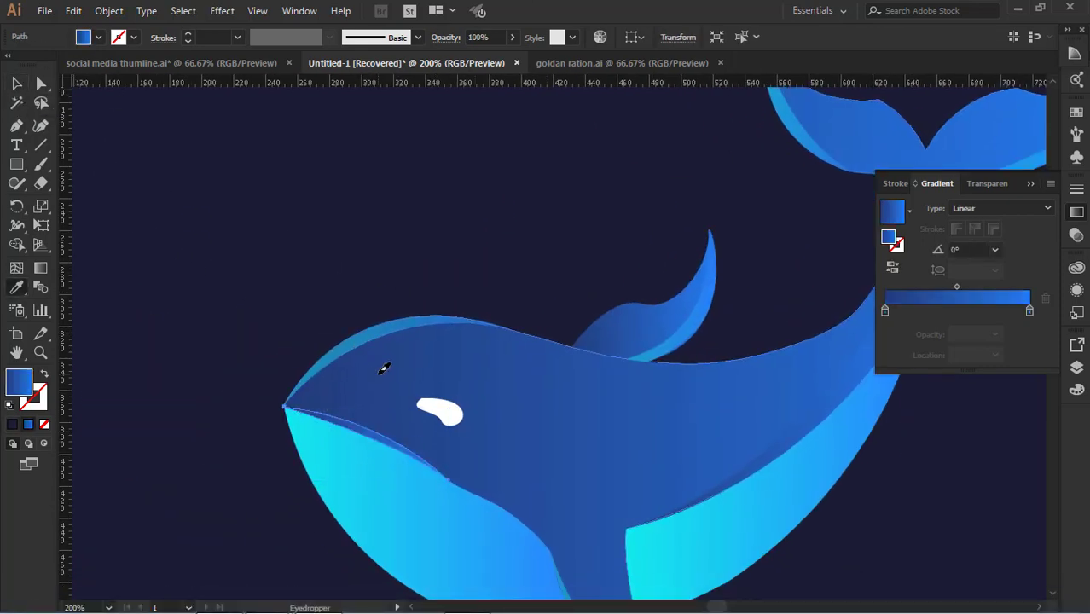
left_click(19, 84)
left_click(230, 200)
left_click_drag(683, 448, 447, 463)
left_click_drag(707, 501, 749, 584)
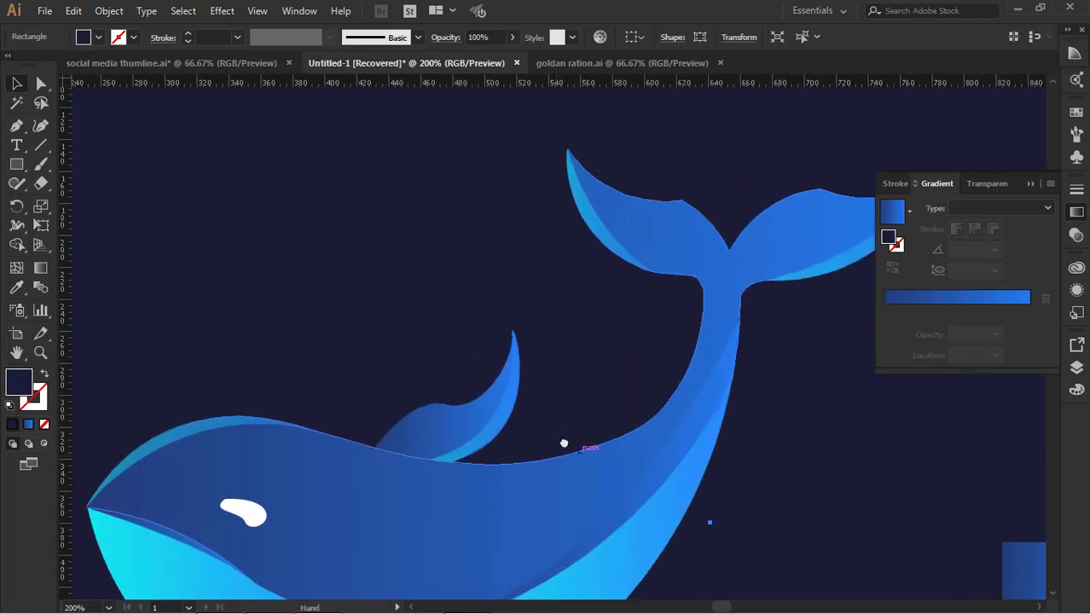
left_click_drag(564, 442, 610, 372)
scroll(757, 492, "down", 5)
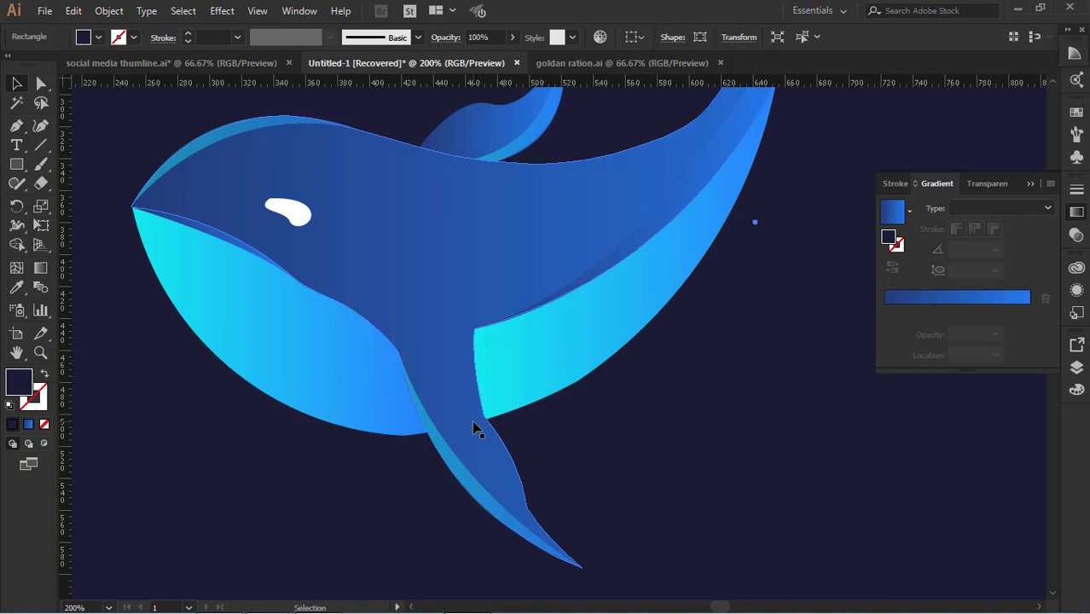
scroll(474, 413, "down", 2)
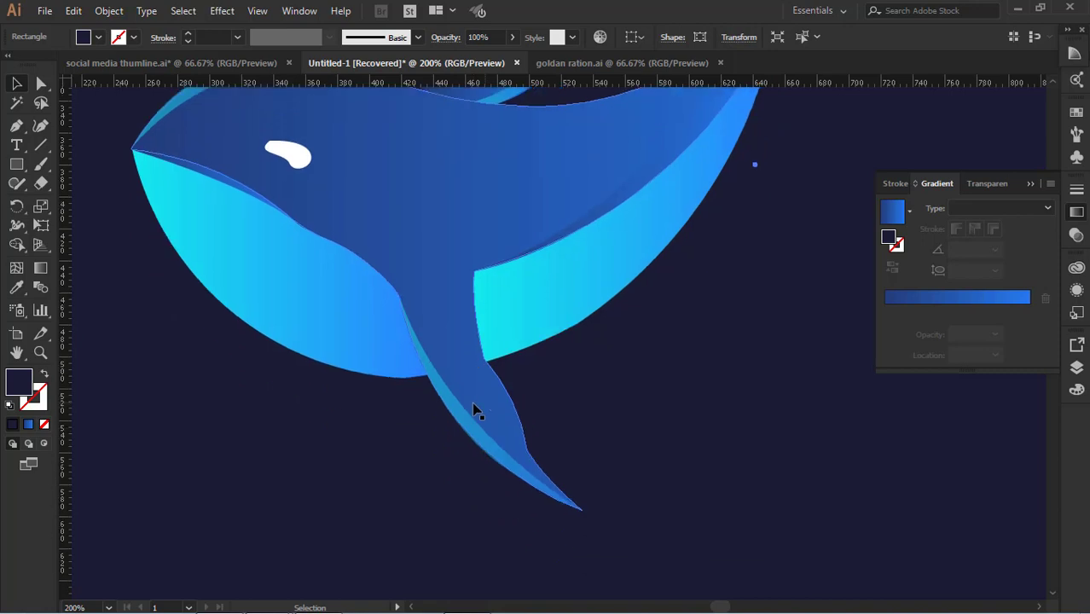
scroll(600, 431, "up", 4)
Try drawing a closed dark sliver along the eye's rear edge, and delete the result
left_click(291, 250)
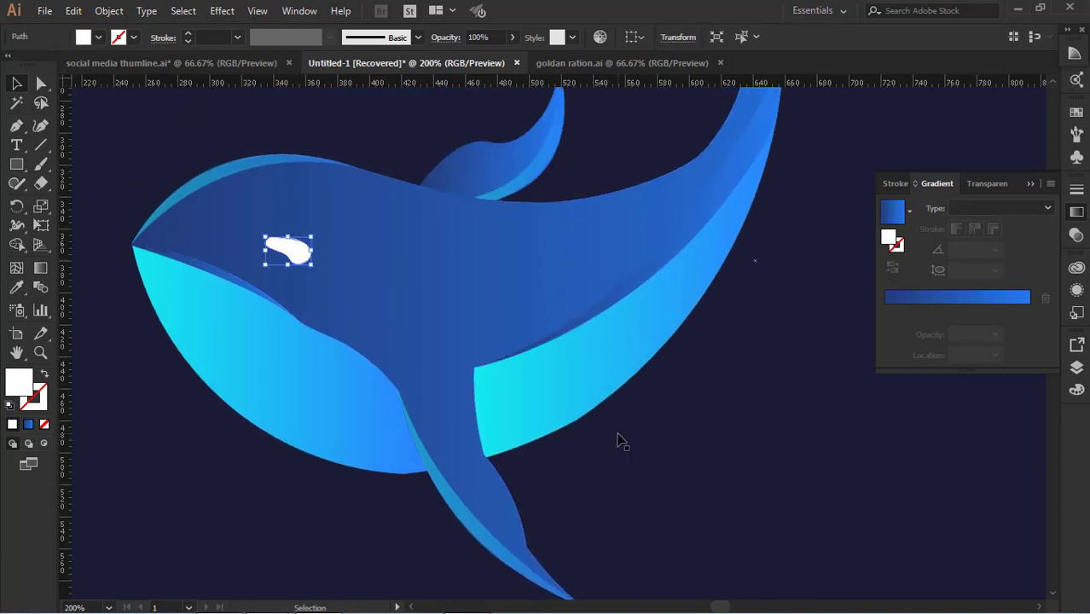
left_click(16, 84)
left_click(120, 145)
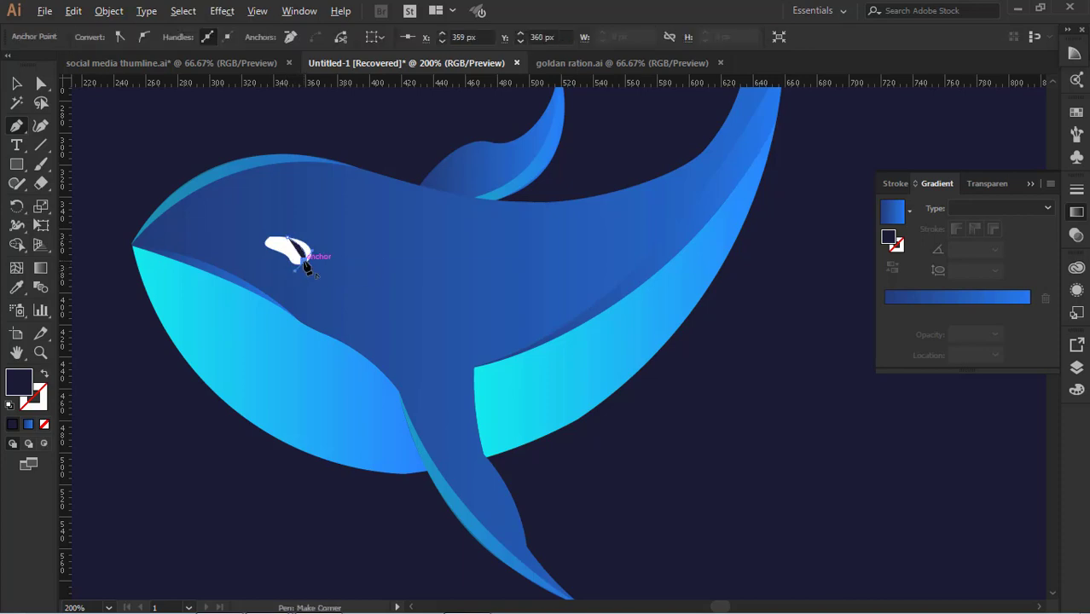
key("ctrl+plus")
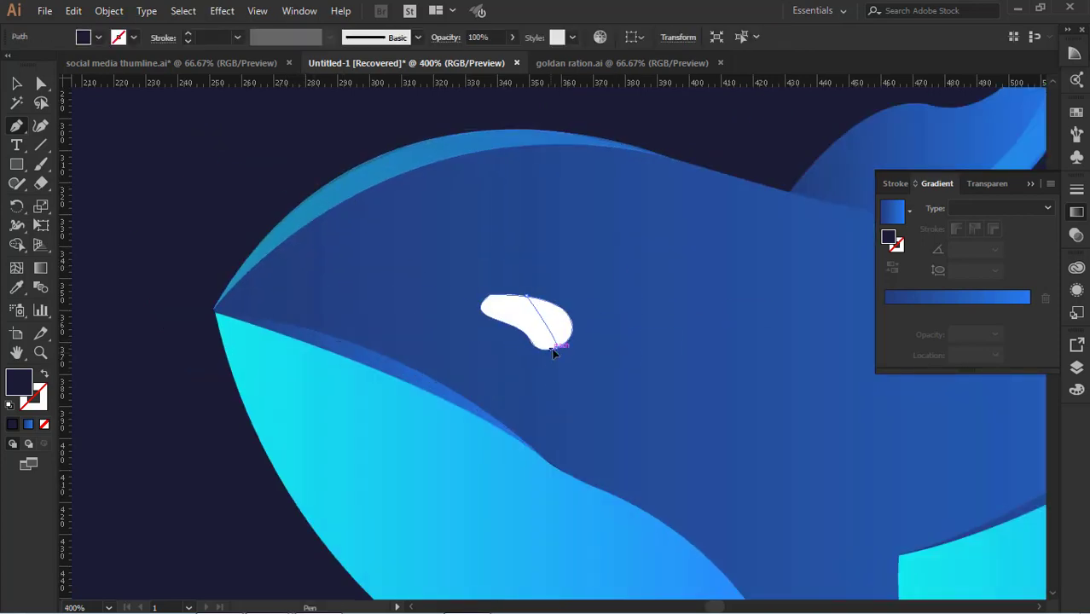
left_click_drag(556, 347, 550, 369)
left_click(556, 347)
left_click_drag(562, 307, 515, 295)
left_click(562, 308)
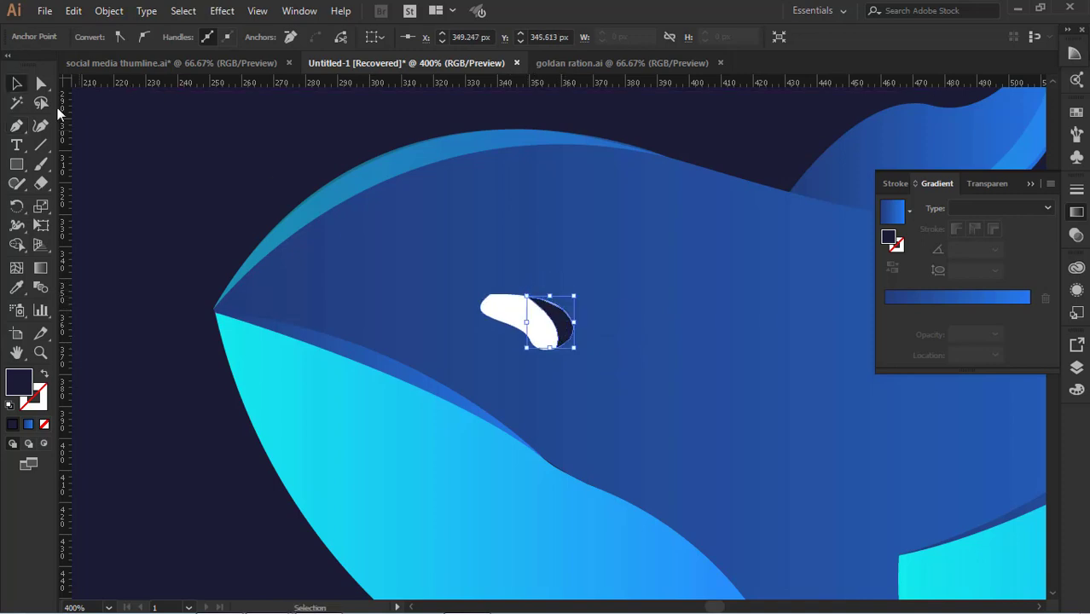
left_click(16, 83)
left_click(204, 309)
key("i")
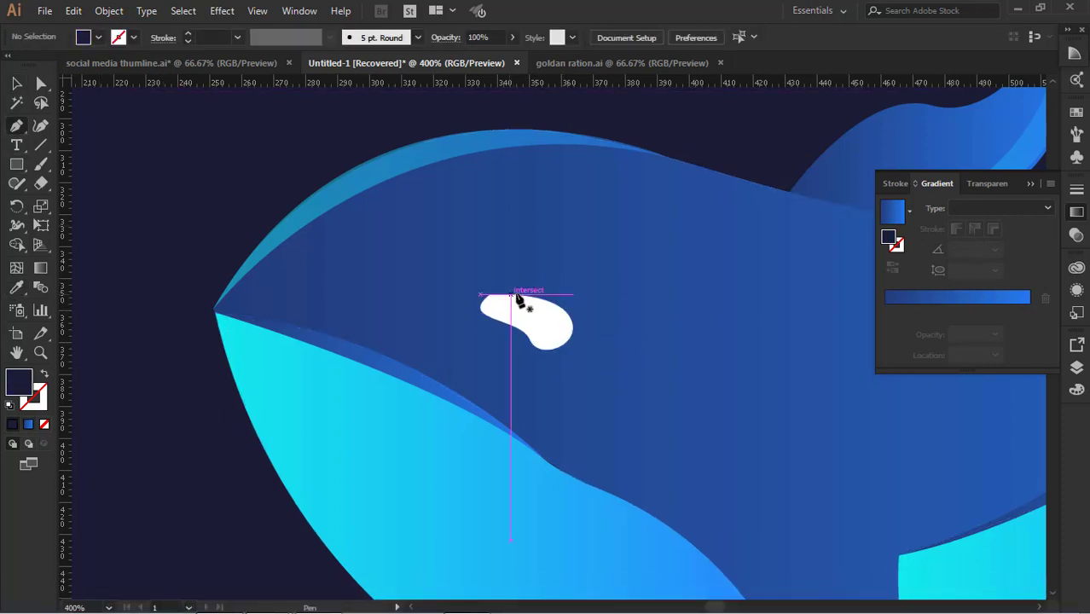
Draw a closed dark crescent along the eye's upper edge, from its front end to the lower rear
left_click(490, 295)
left_click_drag(561, 344, 534, 374)
left_click(561, 344)
left_click_drag(546, 300, 518, 296)
key("ctrl+z")
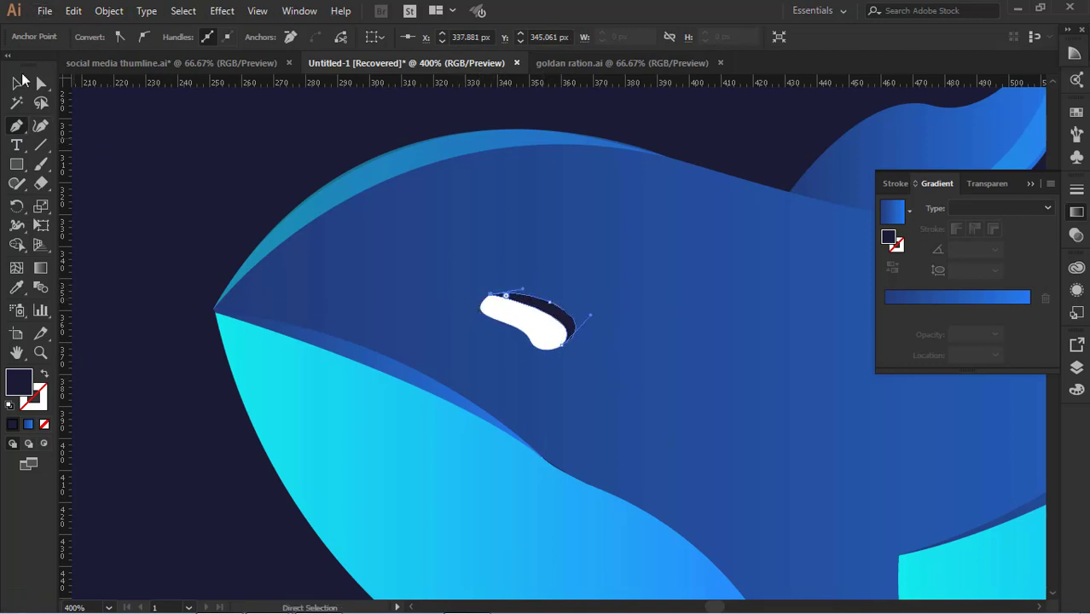
Fill the eye's crescent with the cyan-to-blue gradient sampled from the belly, and deselect
key("i")
left_click(360, 406)
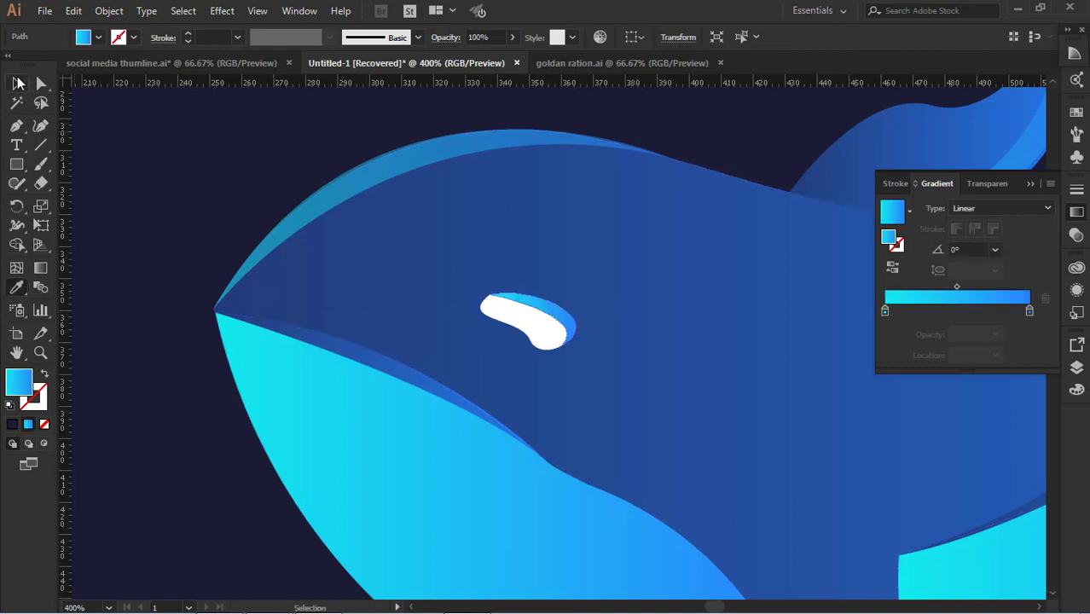
left_click(19, 83)
left_click(162, 158)
key("ctrl+minus")
key("ctrl+minus")
key("ctrl+minus")
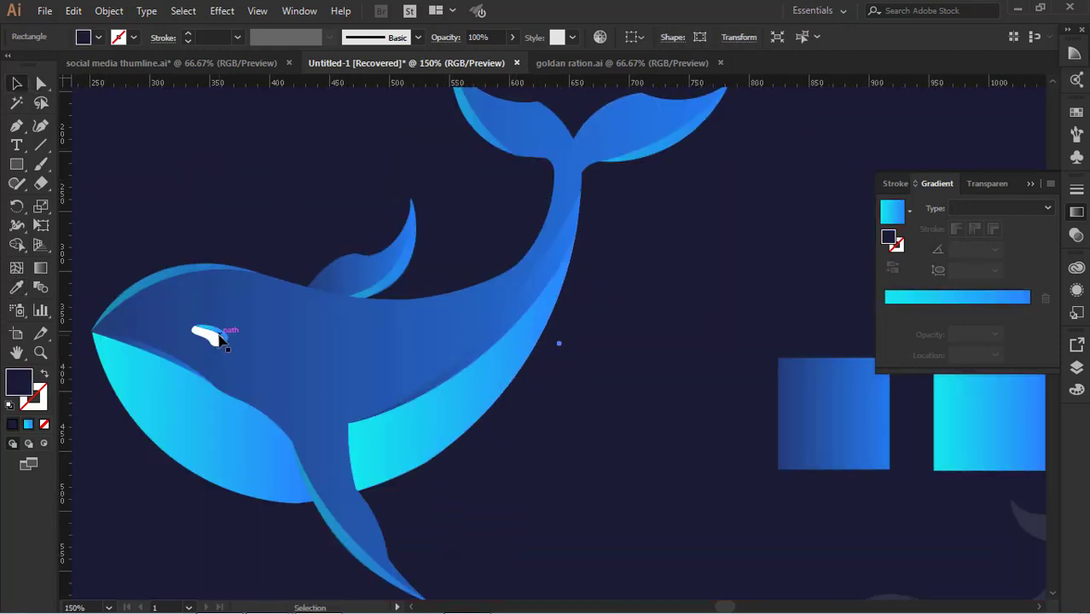
Recolour the eye's crescent with the dark navy 1c1c34, and delete the crescent
left_click(220, 338)
left_click(16, 288)
left_click(11, 423)
left_click(17, 83)
left_click(183, 196)
left_click_drag(248, 276, 442, 296)
left_click(416, 357)
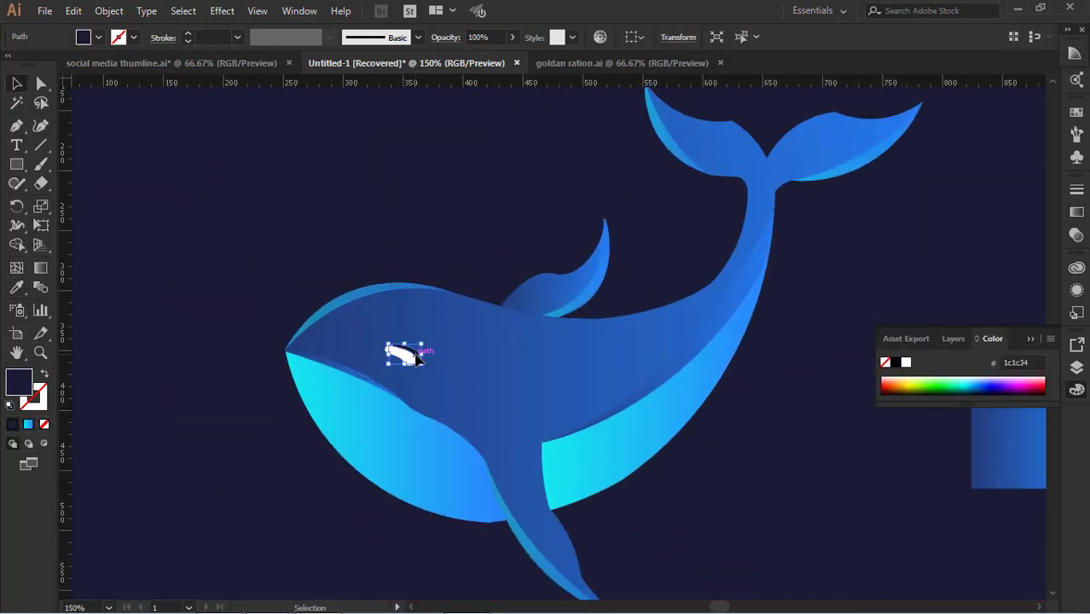
key("Delete")
Draw a closed, unfilled outline strip along the whale's back between the tail base and the rear of the head
scroll(555, 399, "up", 1)
scroll(813, 416, "down", 2)
key("ctrl+minus")
key("ctrl+minus")
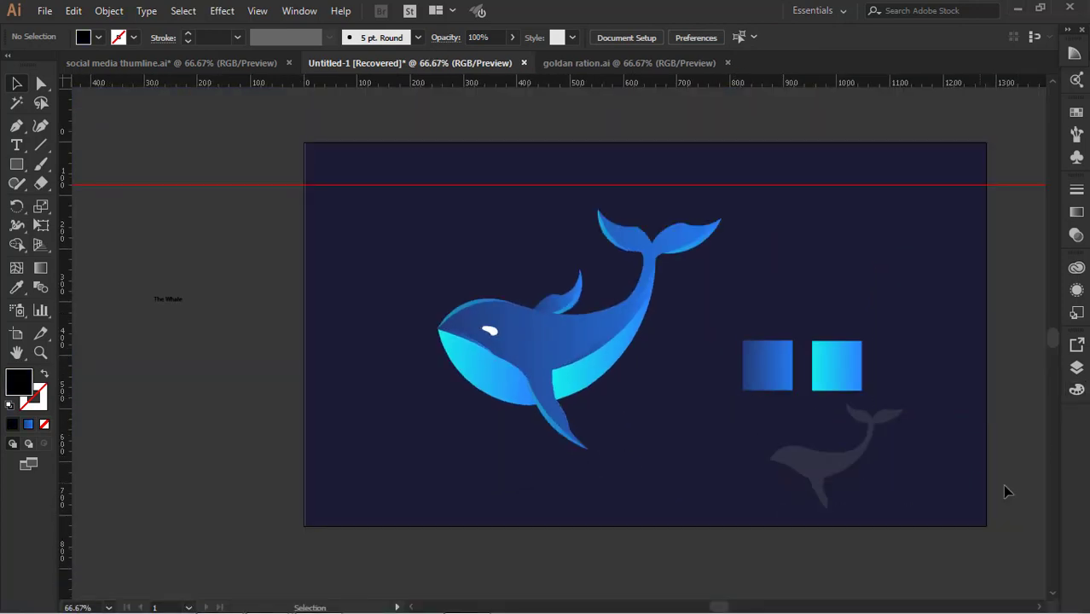
key("ctrl+plus")
left_click_drag(661, 567, 543, 573)
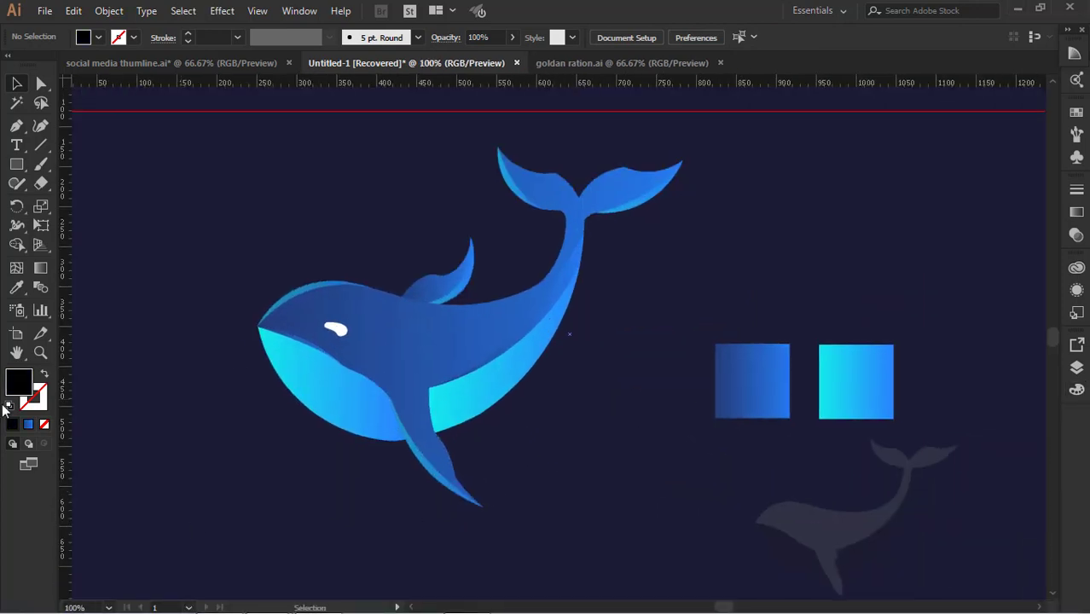
left_click(541, 281)
mouse_move(365, 287)
left_mouse_down()
mouse_move(268, 217)
mouse_move(267, 199)
left_mouse_up()
key("shift+x")
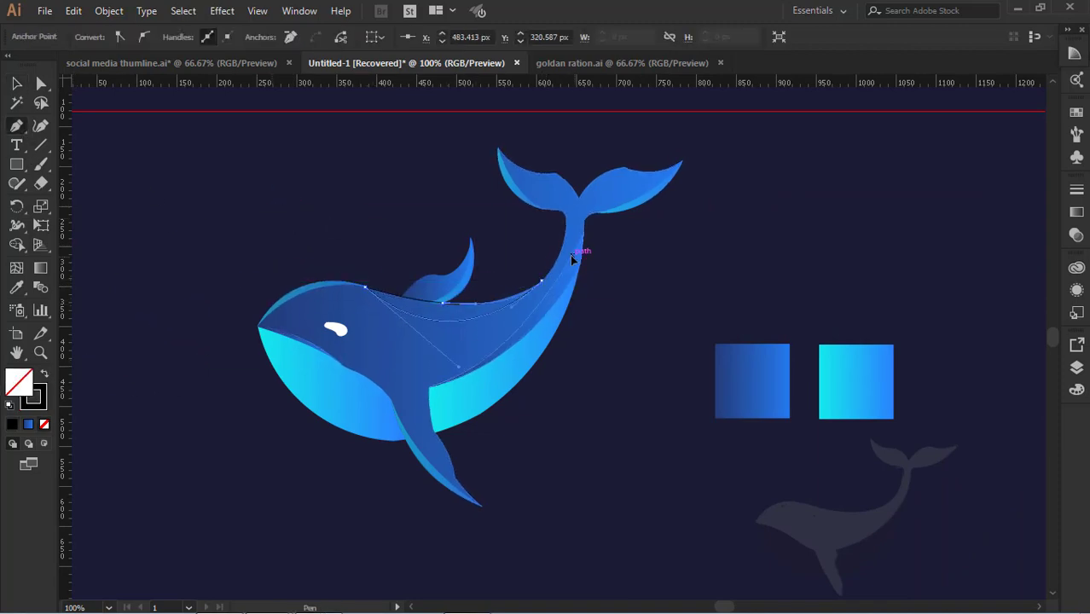
left_click_drag(586, 253, 587, 253)
left_click(17, 84)
left_click(213, 189)
Fill the back strip with the dark blue gradient and remove its stroke
left_click(454, 319)
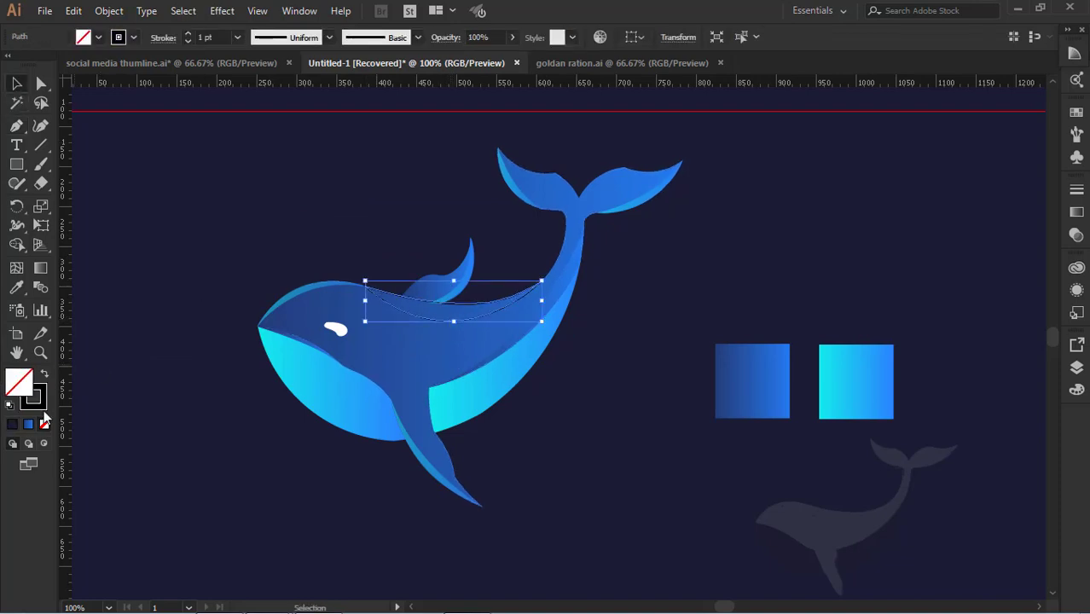
left_click(28, 424)
left_click(185, 231)
left_click(456, 312)
left_click(40, 402)
left_click(44, 424)
left_click(580, 358)
left_click(460, 313)
Fill the back strip with the 50% opacity cyan-to-blue gradient sampled from the tail highlight, and delete the strip
left_click(17, 288)
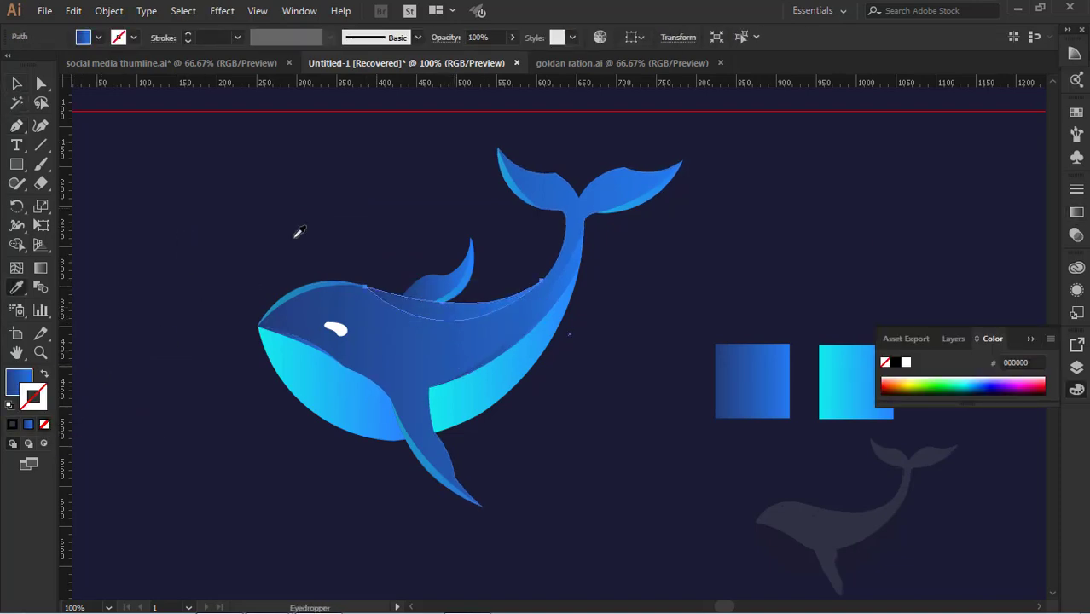
left_click(510, 183)
left_click(17, 83)
left_click(442, 321)
left_click(451, 317)
key("Delete")
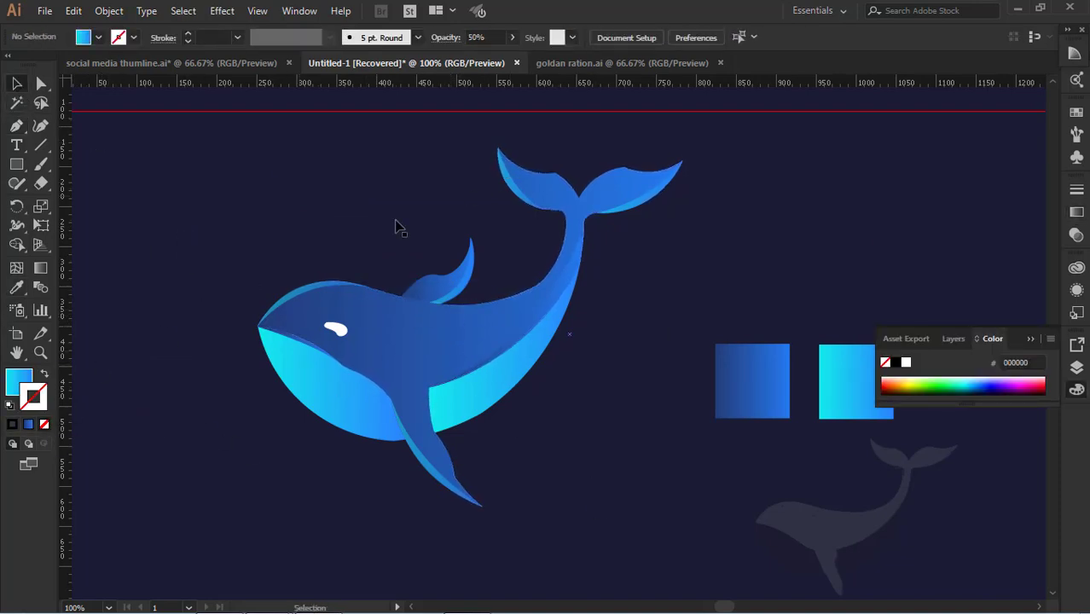
Draw a curve below the back from the rear of the head to the tail base, and undo the attempt to close it
left_click(371, 289)
mouse_move(536, 284)
left_mouse_down()
mouse_move(607, 219)
mouse_move(645, 220)
left_mouse_up()
key("shift+x")
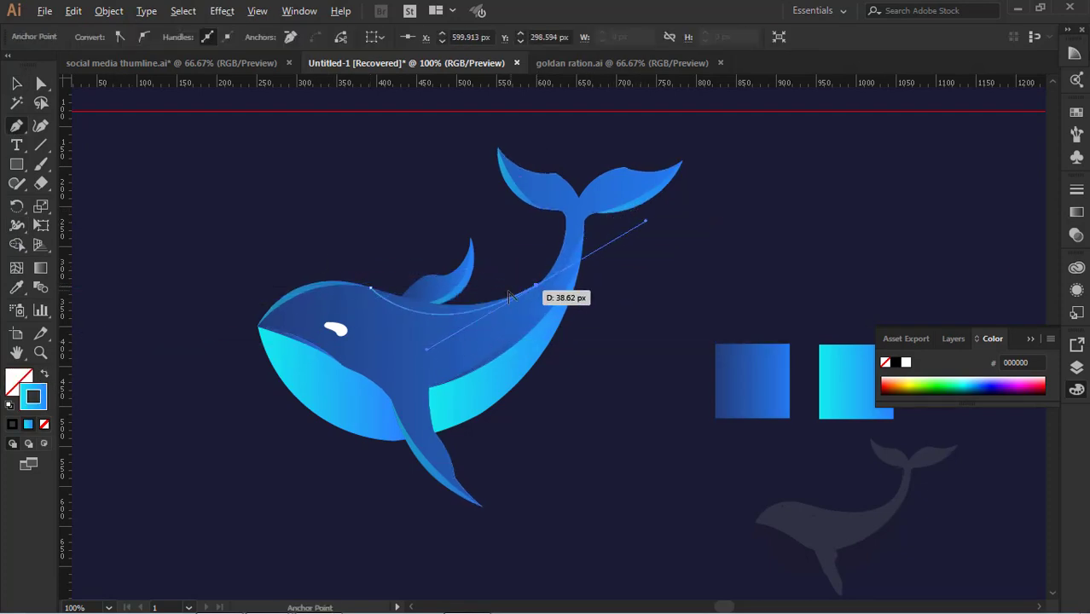
left_click_drag(443, 303, 353, 280)
left_click(17, 83)
left_click(490, 348, "shift")
key("ctrl+z")
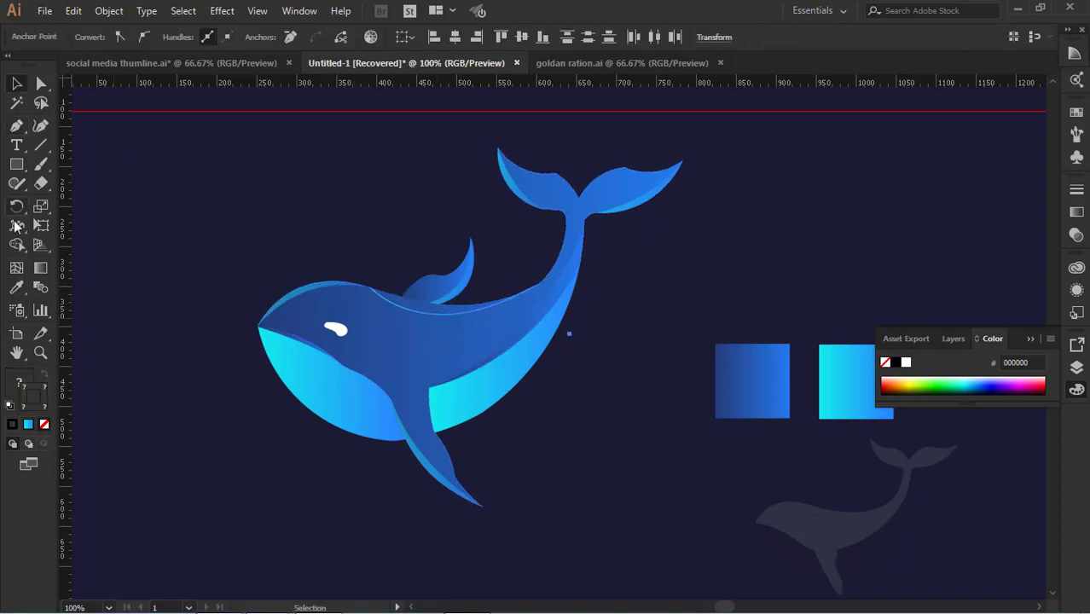
Continue the open curve from the tail base along the back's upper edge to close the strip behind the head
left_click(17, 127)
key("ctrl+plus")
key("ctrl+plus")
left_click_drag(433, 306, 684, 431)
left_click(746, 368)
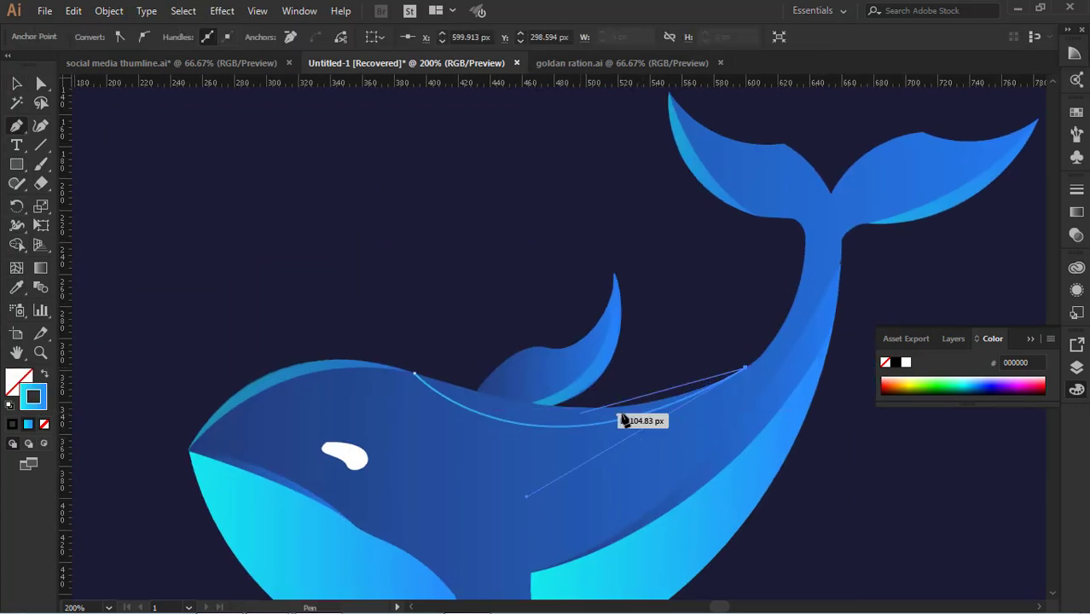
left_click_drag(574, 406, 411, 367)
key("ctrl+z")
left_click(574, 407)
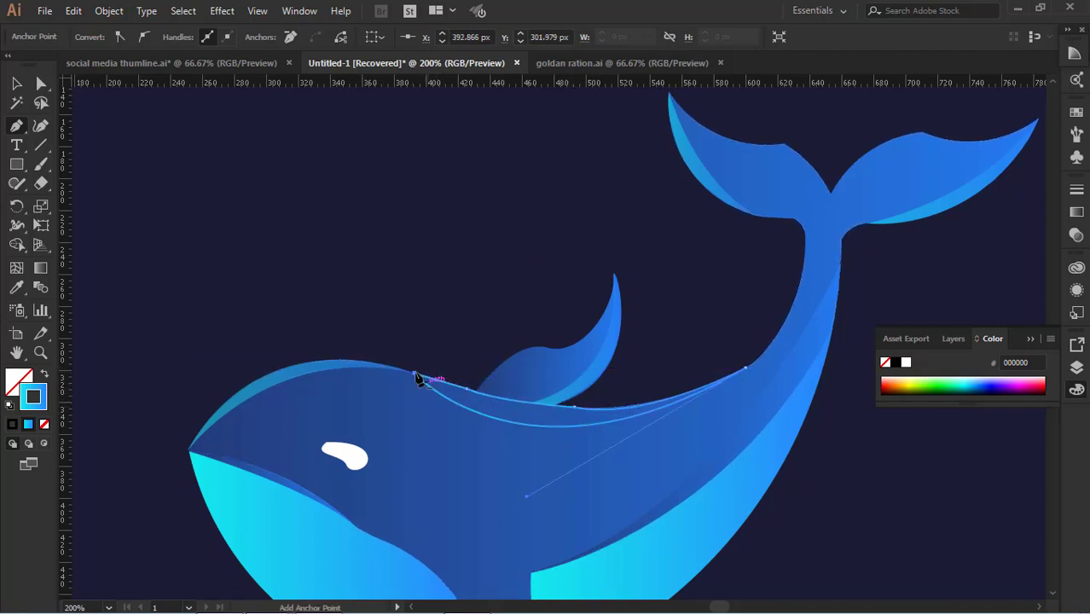
Fill the back strip with the 50% opacity cyan-to-blue gradient sampled from the dorsal fin highlight, and delete the strip
left_click(17, 84)
left_click(653, 333)
left_click(662, 404)
scroll(662, 404, "down", 1)
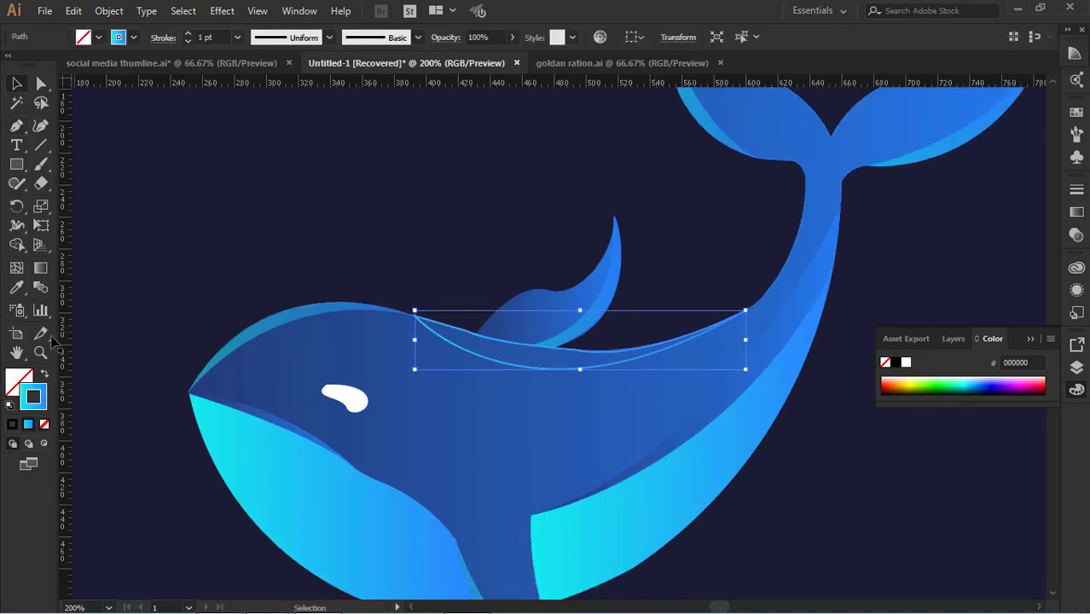
left_click(581, 319)
key("v")
key("ctrl+shift+a")
scroll(555, 268, "down", 2)
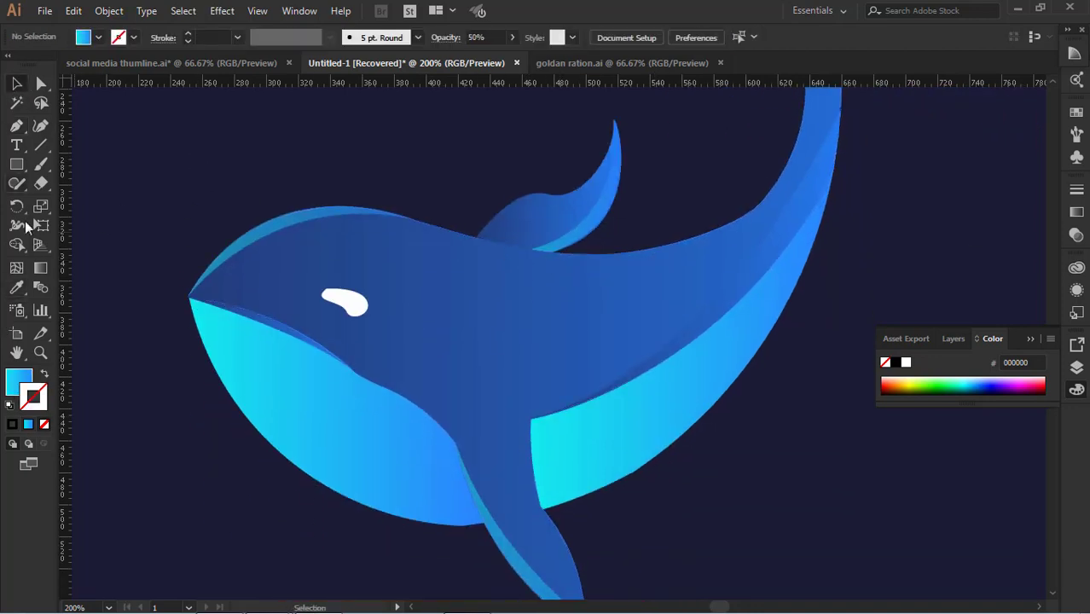
Draw a closed highlight strip along the back's upper edge from behind the head to the tail base, curving back underneath to the start
left_click(412, 221)
left_click_drag(564, 251, 707, 240)
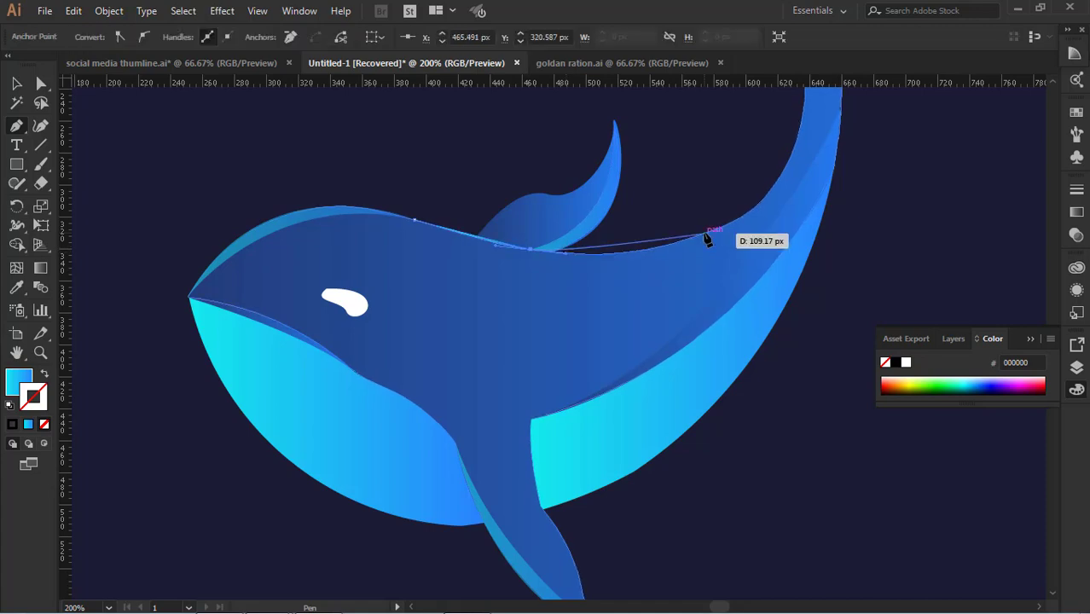
left_click_drag(761, 210, 767, 207)
left_click(707, 233)
left_click_drag(414, 220, 287, 152)
left_click_drag(324, 188, 324, 189)
left_click(17, 84)
left_click(195, 242)
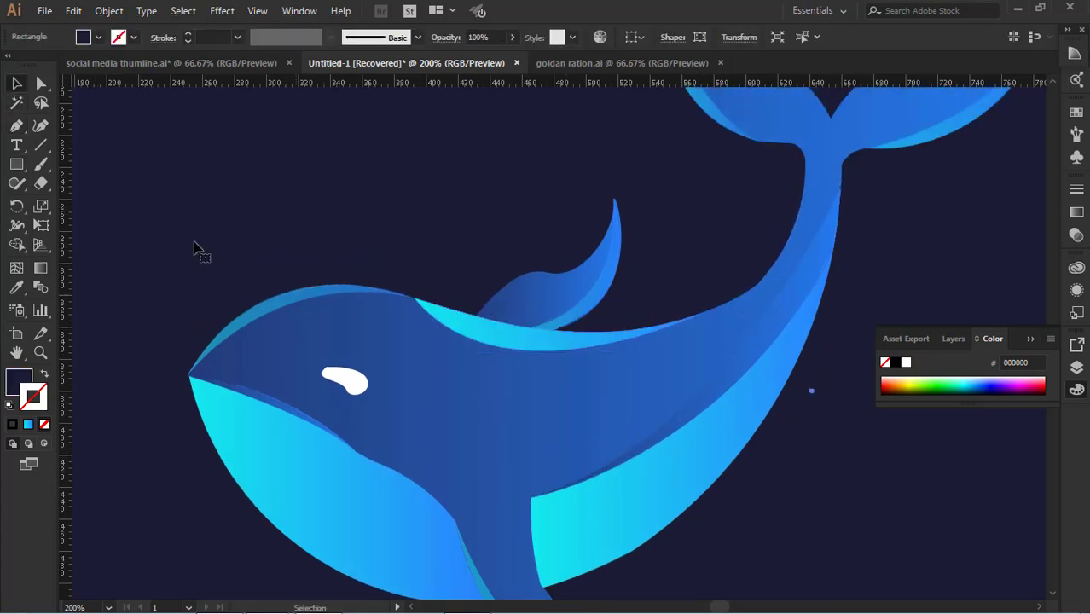
Fill the back's highlight strip with the semi-transparent cyan-to-blue gradient sampled from the head highlight, and deselect
left_click(586, 339)
left_click(16, 289)
left_click(301, 295)
left_click(17, 81)
left_click(196, 204)
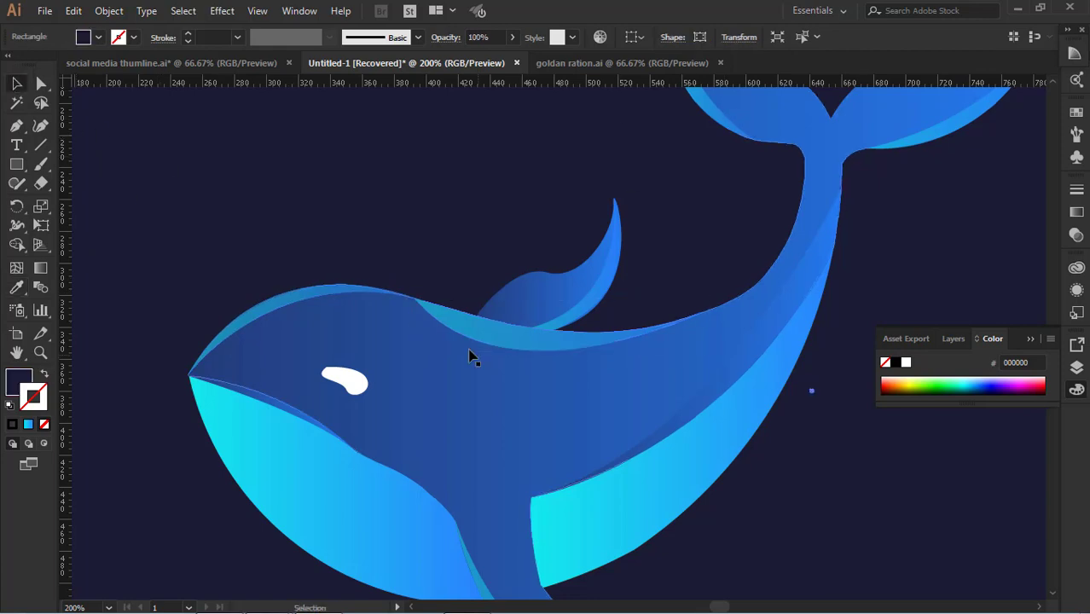
key("ctrl+minus")
key("ctrl+minus")
scroll(538, 481, "up", 1)
scroll(540, 482, "up", 2)
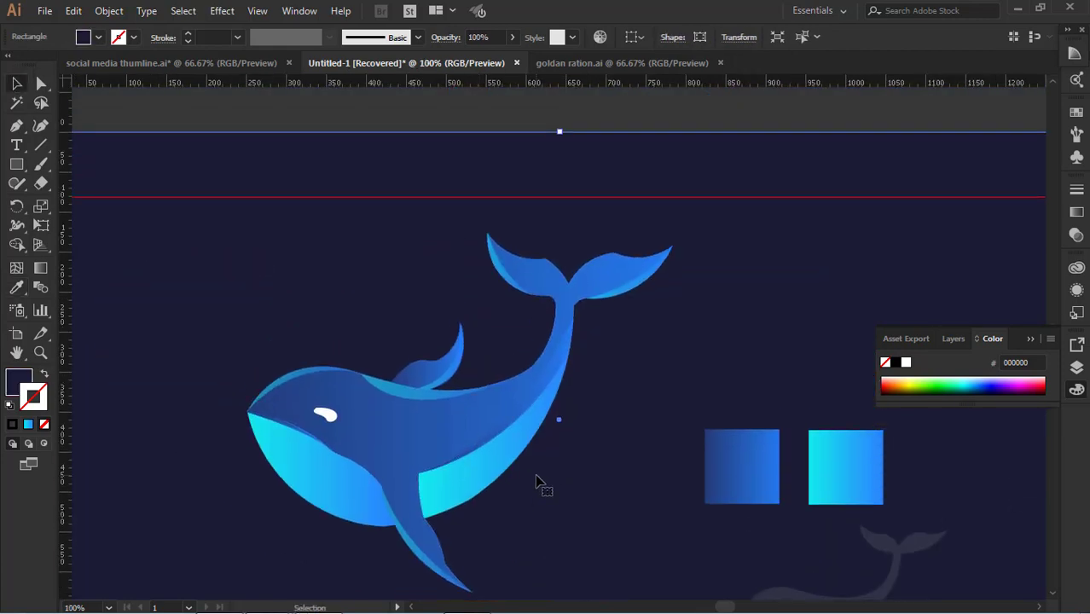
Draw a closed highlight strip along the right fluke's inner edge, from the tail notch to the fluke's crest and back
key("ctrl+plus")
left_click_drag(662, 231, 511, 455)
left_click(17, 127)
left_click(424, 365)
left_click_drag(475, 331, 541, 314)
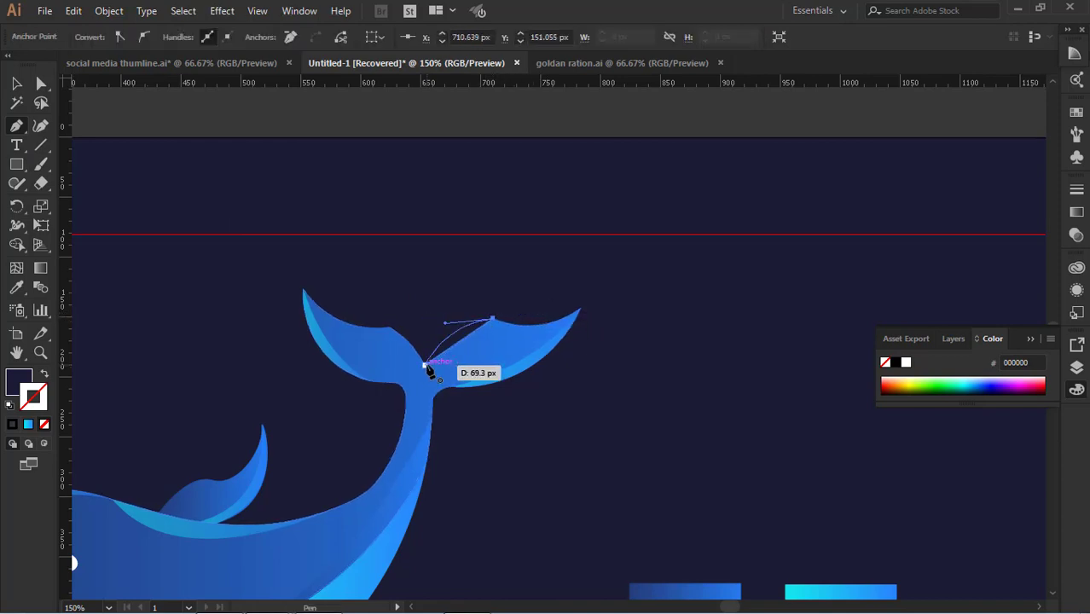
key("v")
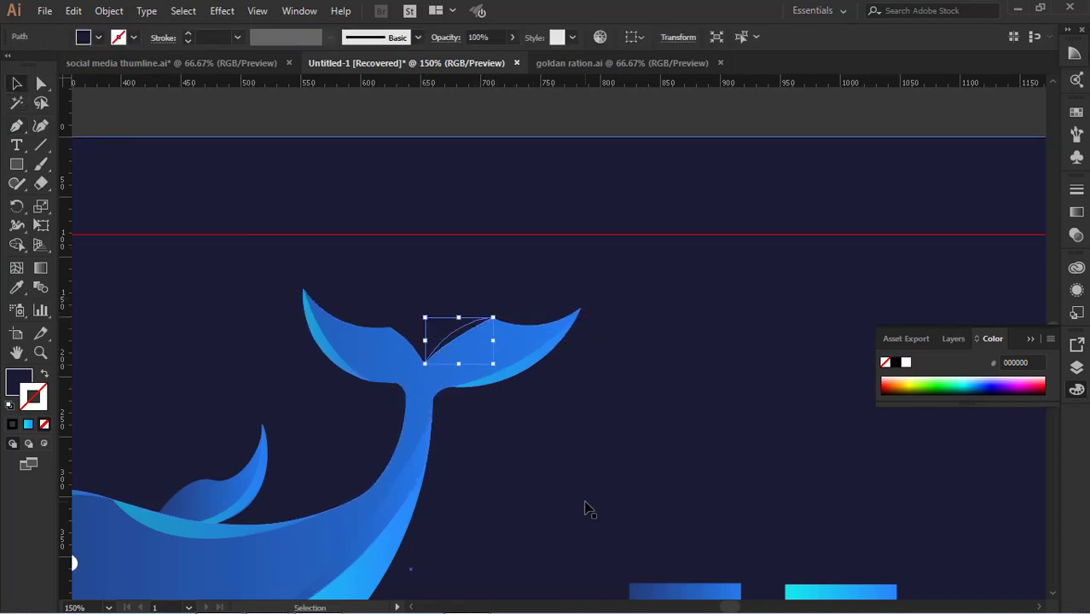
Fill the right fluke's inner strip with the semi-transparent gradient sampled from the fluke's lower highlight, and delete the strip
left_click(18, 288)
left_click(532, 366)
left_click(17, 85)
left_click(220, 390)
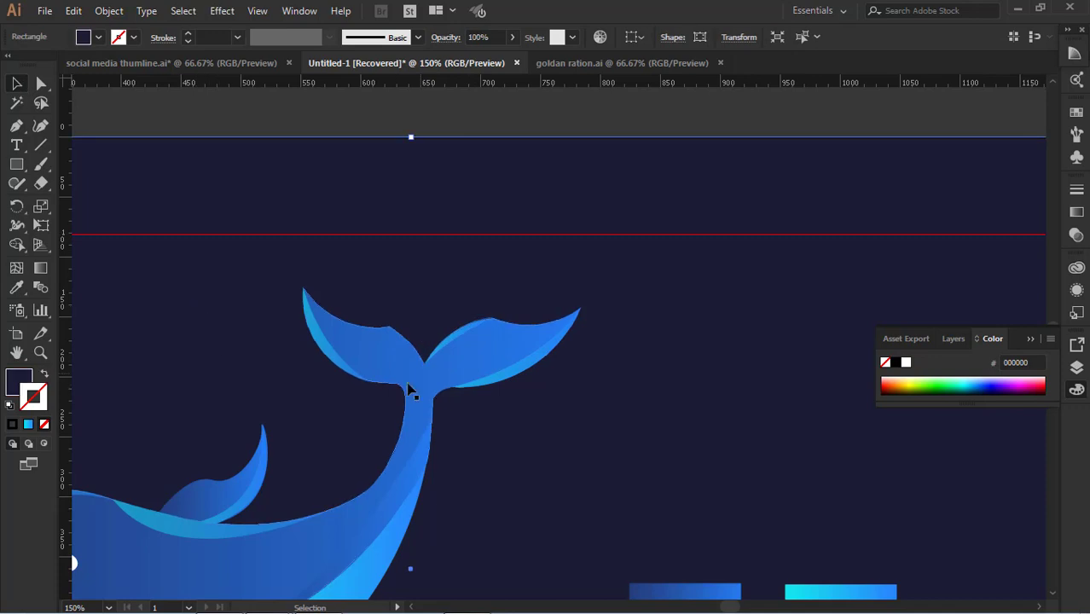
left_click(474, 325)
key("Delete")
Redraw the right fluke's inner highlight strip from the tail notch to the crest with a cyan-to-blue gradient fill, and deselect
key("p")
left_click(424, 364)
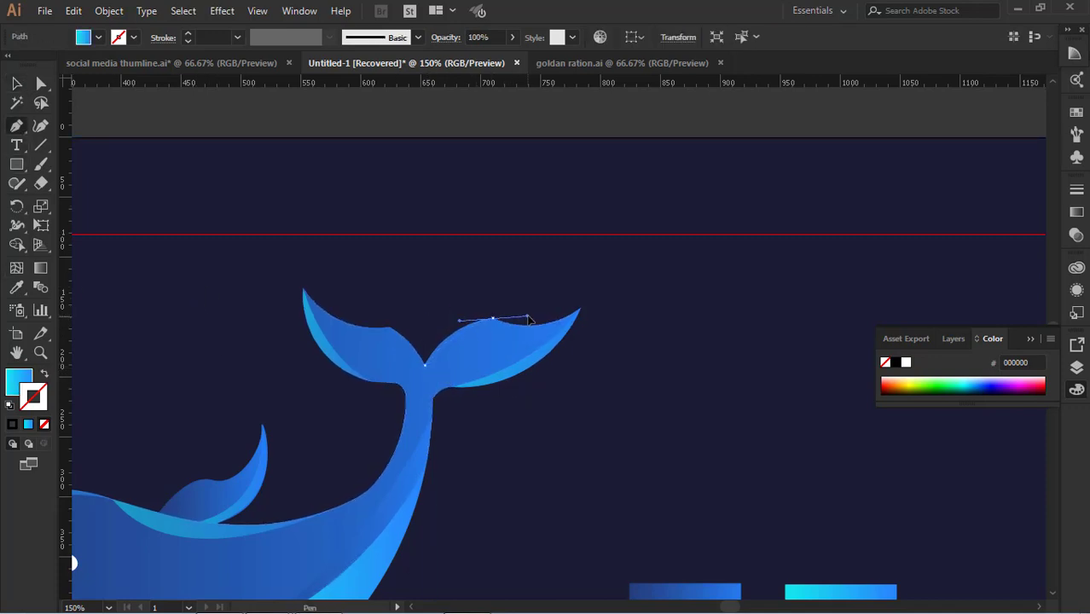
mouse_move(541, 317)
left_mouse_down()
mouse_move(493, 319)
mouse_move(529, 324)
left_mouse_up()
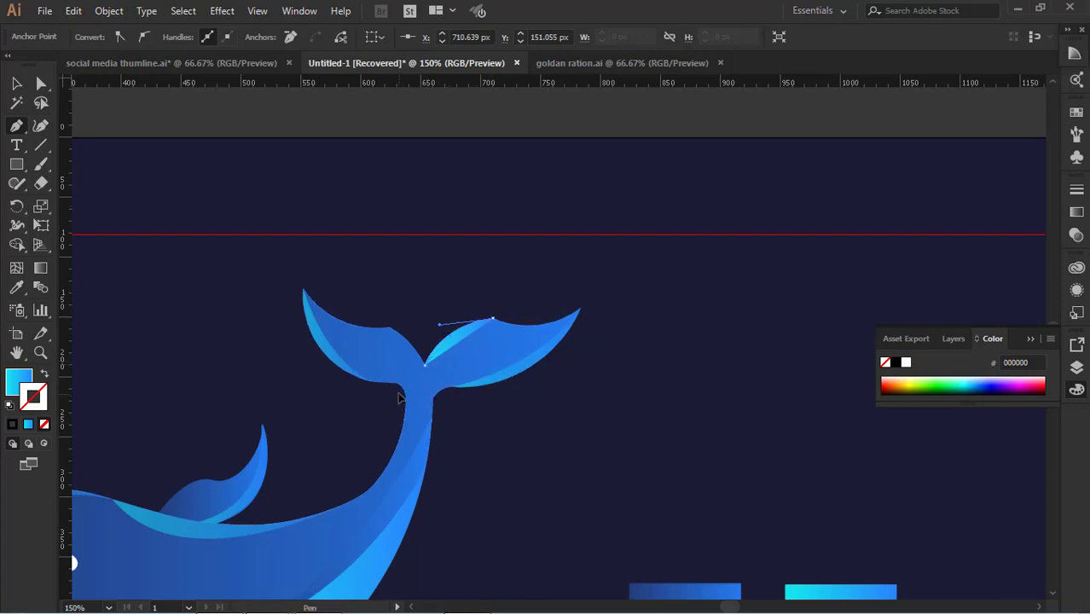
left_click(16, 82)
left_click(558, 459)
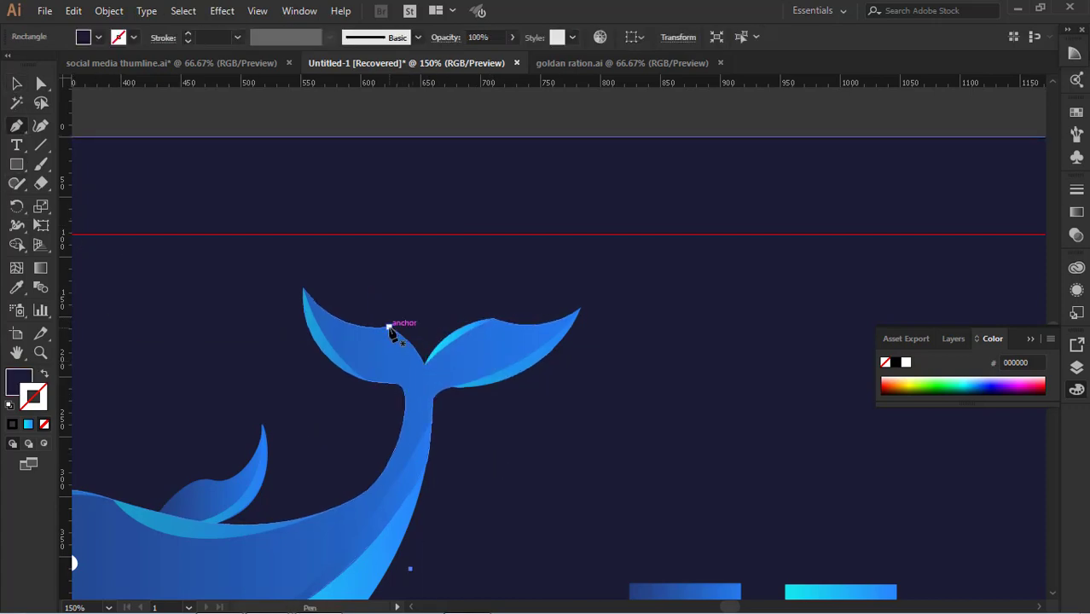
Draw a closed strip along the left fluke's inner edge between its crest and the tail notch, undoing the first attempt
left_click(388, 327)
left_click_drag(423, 367, 424, 372)
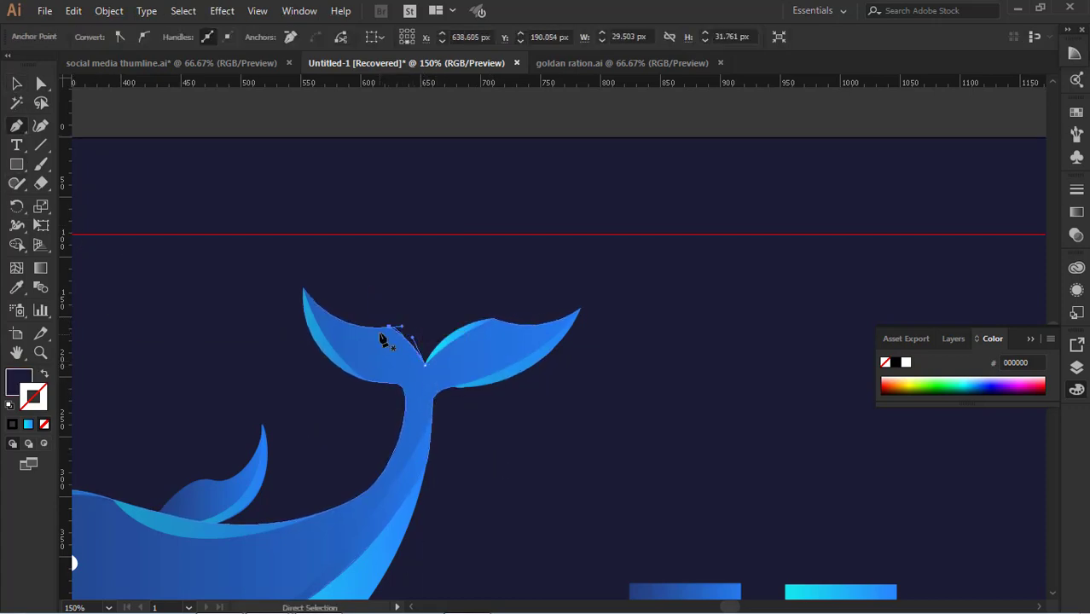
key("ctrl+z")
key("ctrl+z")
key("ctrl+z")
left_click(389, 327)
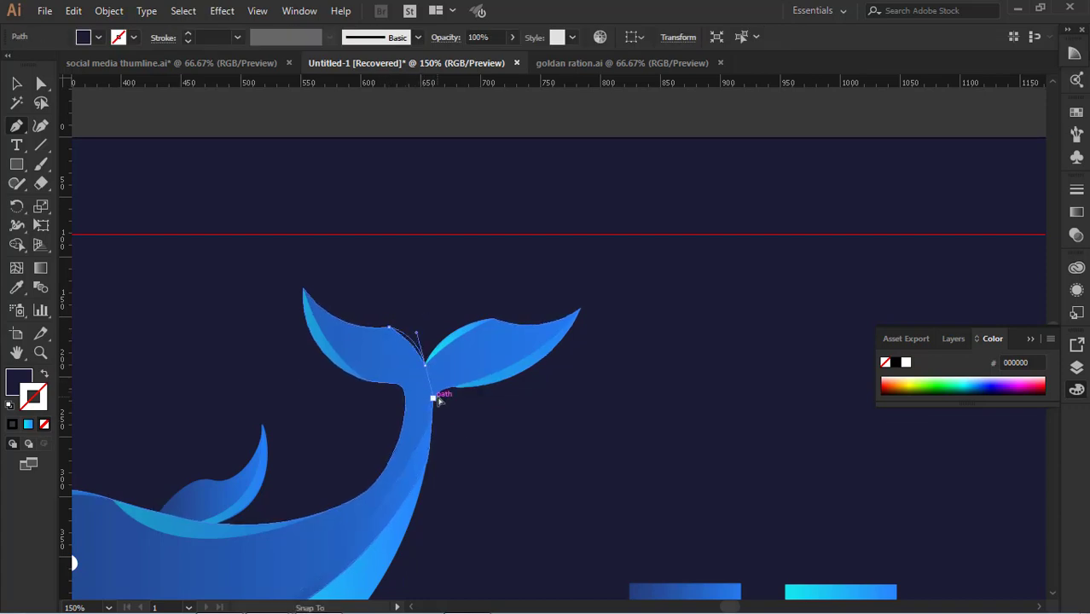
left_click_drag(438, 399, 442, 401)
left_click_drag(381, 331, 381, 331)
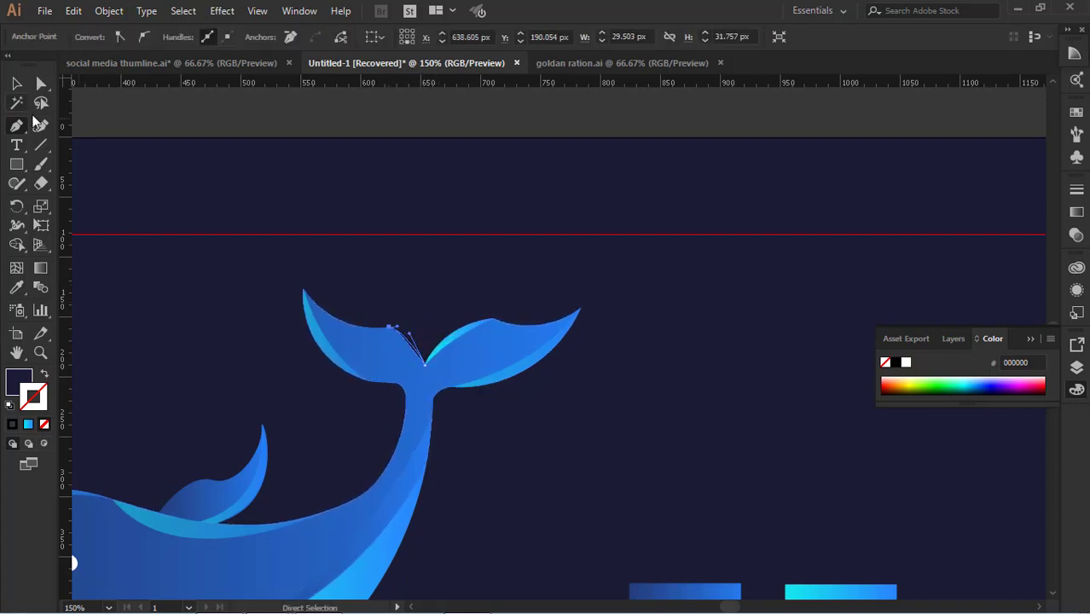
Fill the left fluke's inner strip with the gradient sampled from that fluke's outer highlight, and delete the strip
key("v")
left_click(420, 360)
left_click(418, 356)
left_click(19, 287)
left_click(313, 319)
key("v")
left_click(567, 450)
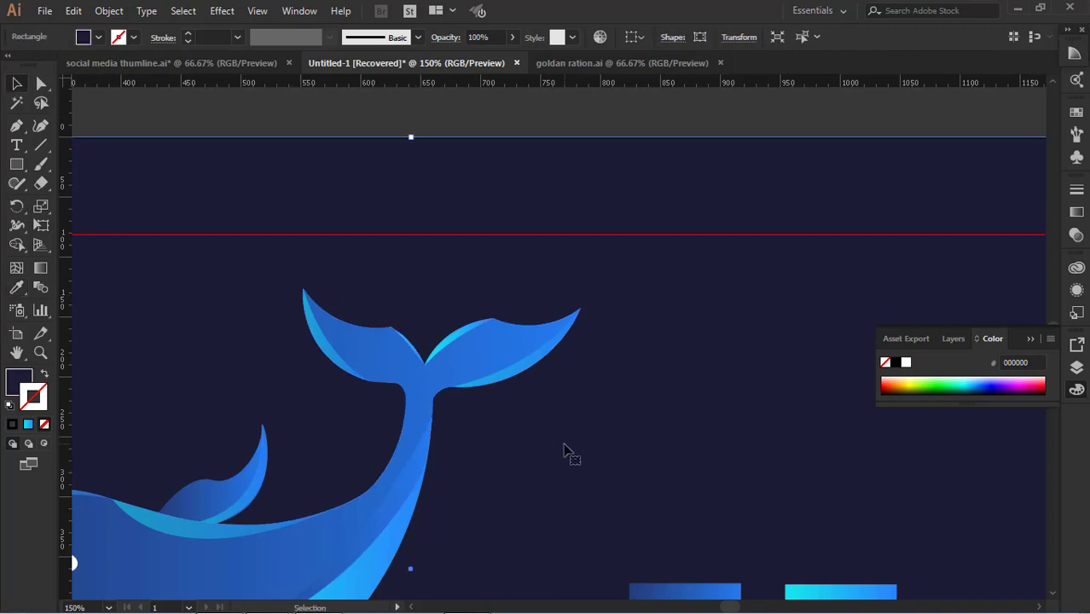
scroll(567, 450, "down", 1)
left_click(410, 303)
key("Delete")
Try a gradient-filled strip curving between the left fluke's crest and the tail notch, and delete it
key("p")
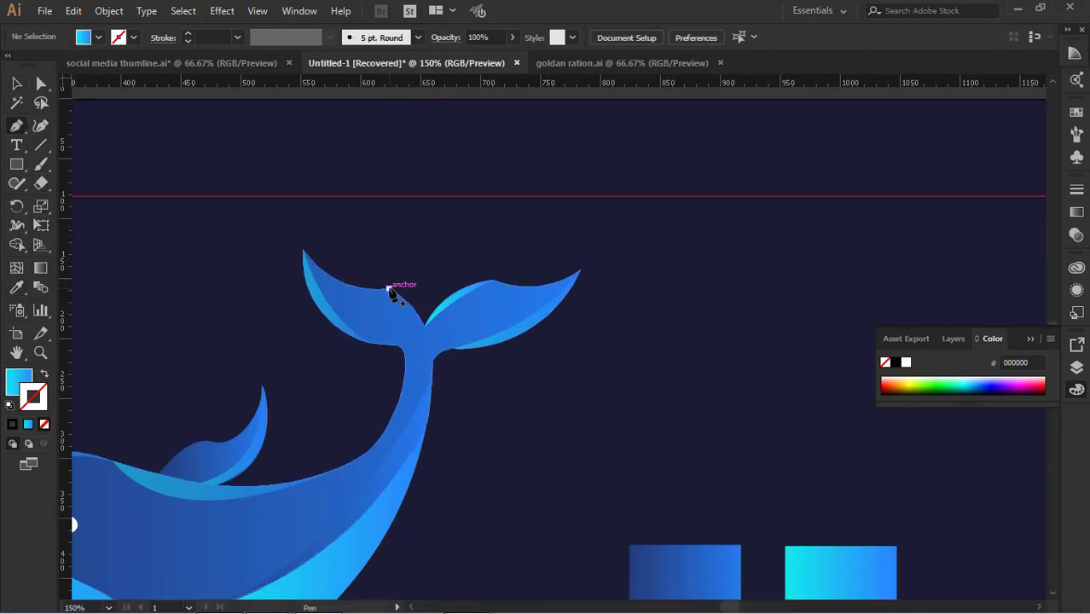
left_click_drag(426, 325, 395, 293)
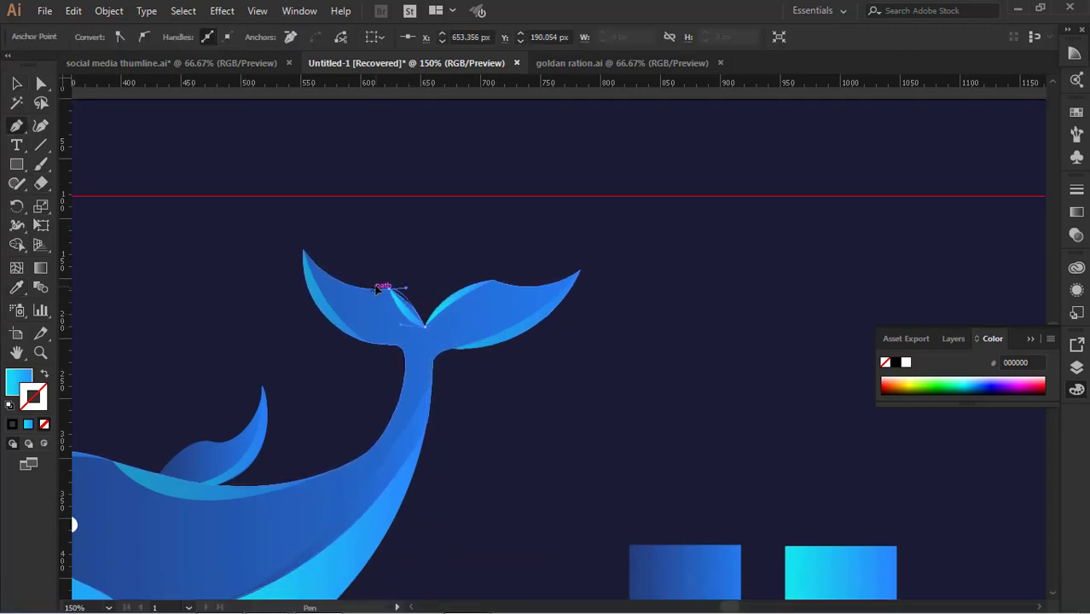
key("v")
left_click(411, 291)
left_click(414, 312)
key("Delete")
Try a thinner gradient-filled strip along the left fluke's inner edge down to the tail notch, and delete it
key("ctrl+plus")
key("ctrl+plus")
key("ctrl+plus")
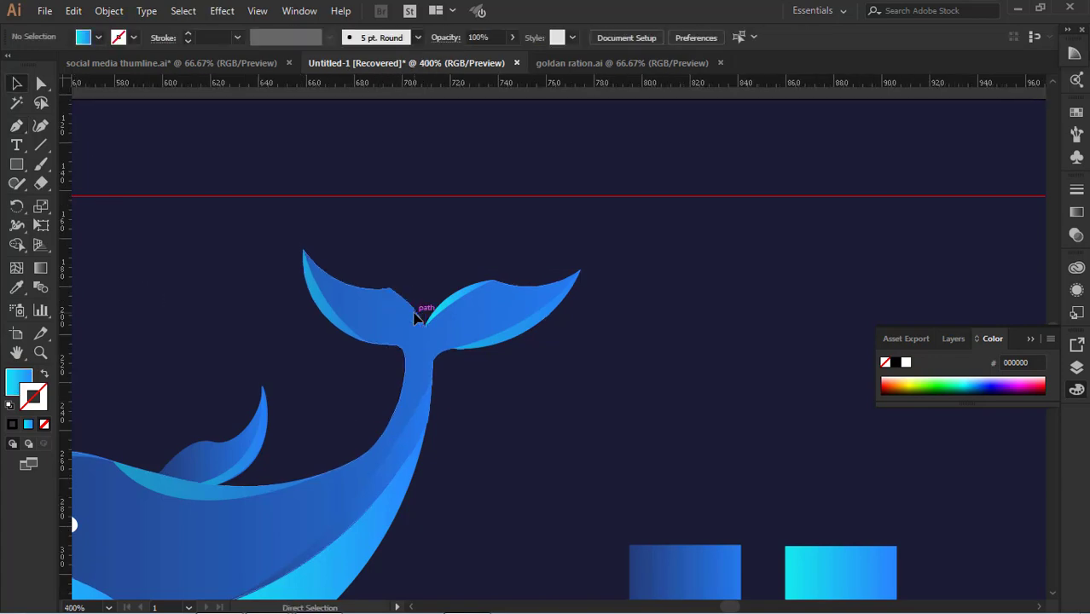
left_click_drag(334, 283, 546, 364)
left_click(16, 125)
left_click(320, 278)
left_click_drag(414, 380, 447, 456)
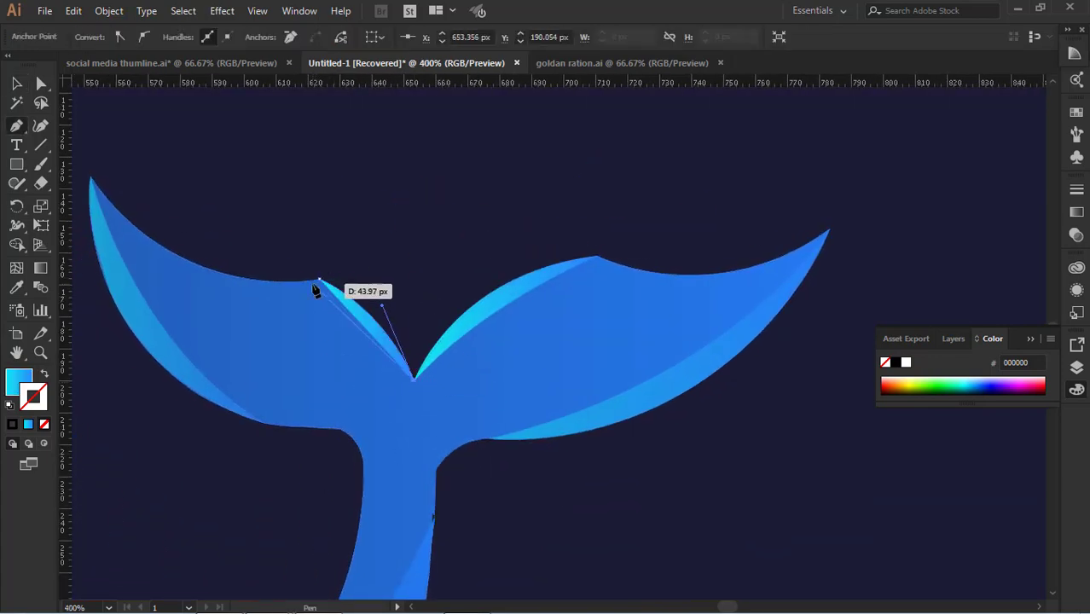
key("v")
scroll(493, 529, "down", 4)
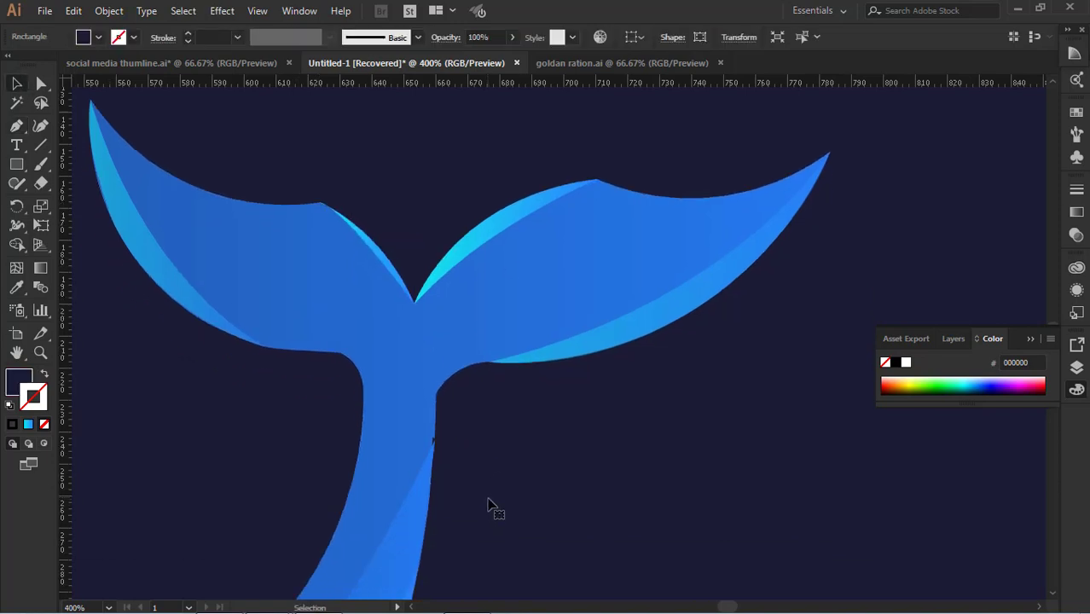
left_click(381, 264)
key("Delete")
Draw a closed highlight strip along the left fluke's upper edge from its tip to its crest, outlined without a fill
scroll(381, 264, "up", 4)
left_click(90, 176)
left_click_drag(319, 279, 389, 217)
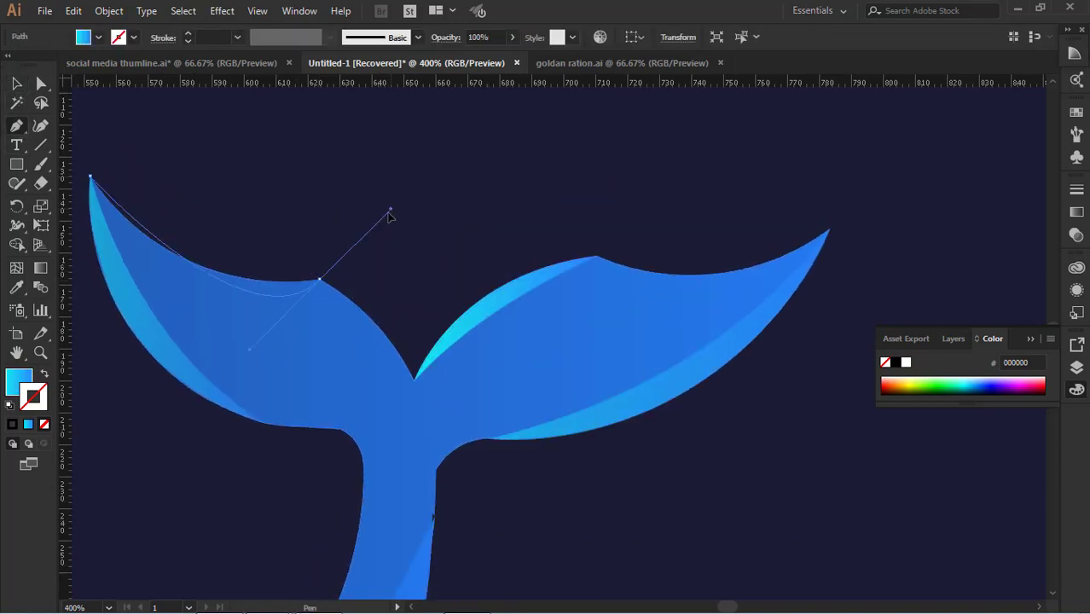
left_click_drag(475, 216, 480, 219)
key("shift+x")
left_click(320, 279)
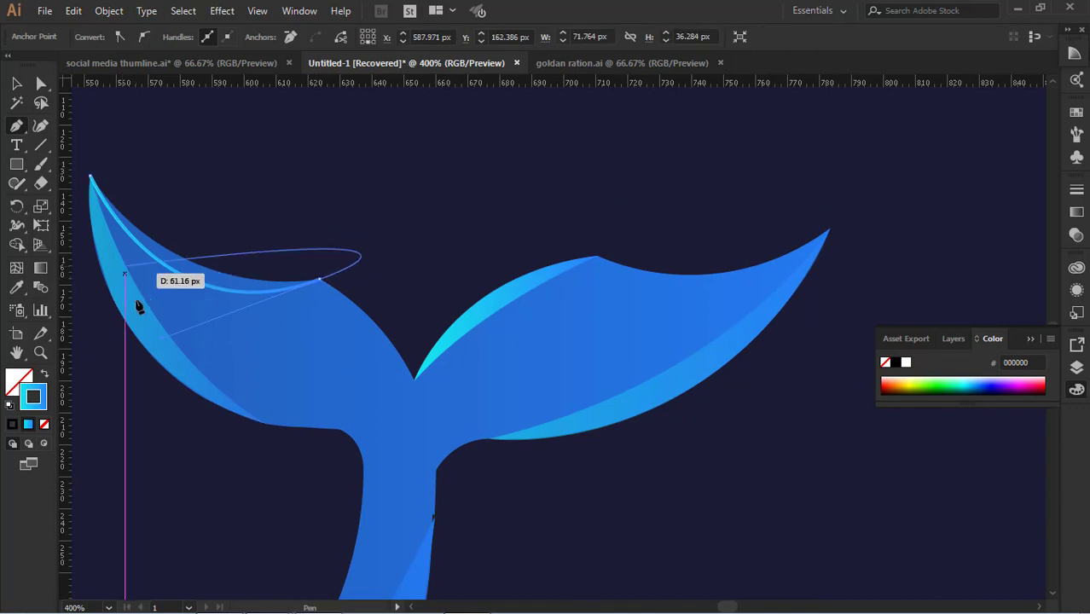
mouse_move(90, 176)
left_mouse_down()
mouse_move(80, 137)
mouse_move(279, 98)
mouse_move(173, 308)
mouse_move(228, 315)
left_mouse_up()
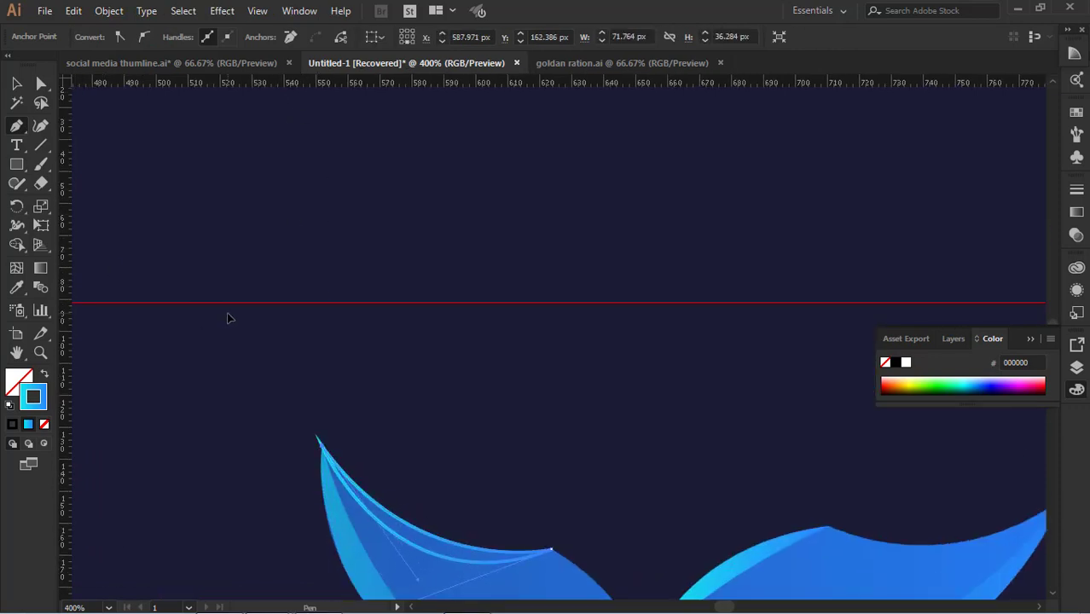
Fill the left fluke's upper strip with the semi-transparent cyan-to-blue gradient sampled from its outer highlight, and deselect
scroll(229, 316, "down", 5)
key("shift+x")
left_click(17, 287)
left_click(360, 417)
left_click(17, 83)
left_click(644, 466)
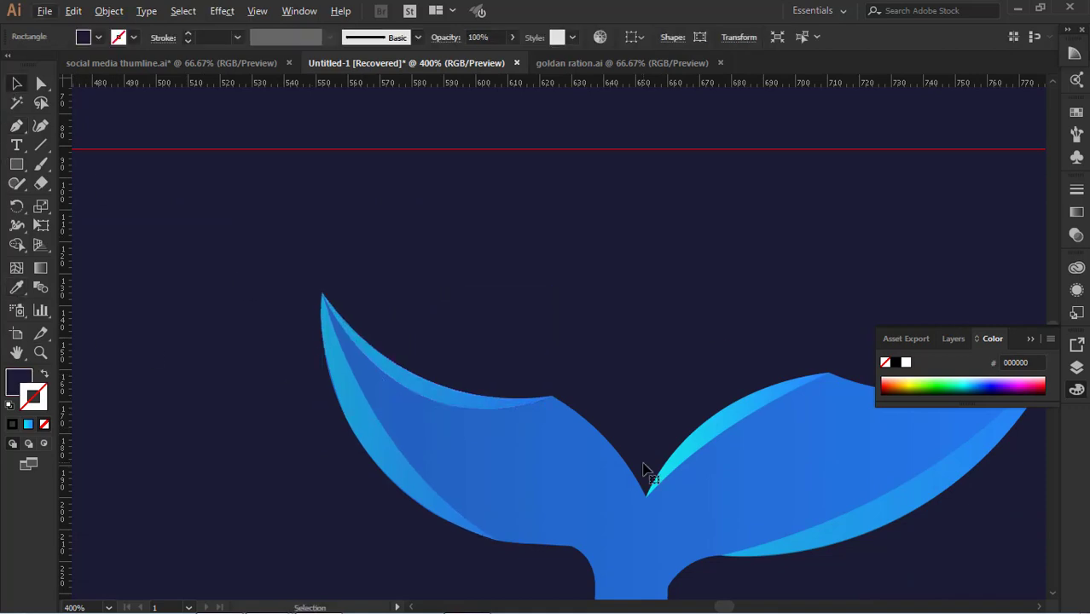
Try a dark-filled strip along the right fluke's upper edge between its crest and tip, and undo it
left_click_drag(645, 465, 428, 453)
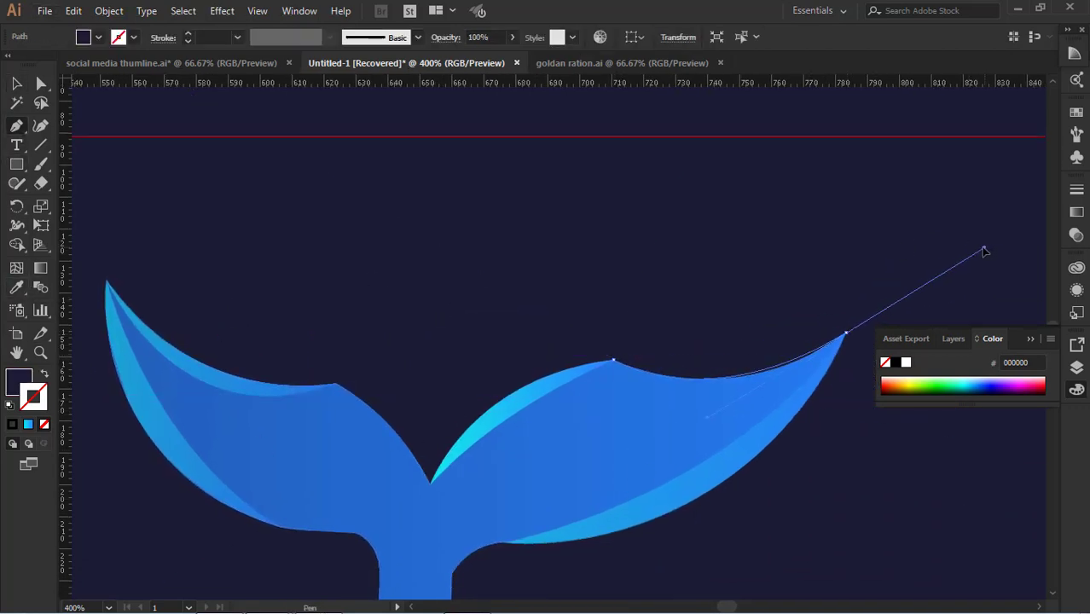
left_click_drag(973, 246, 973, 245)
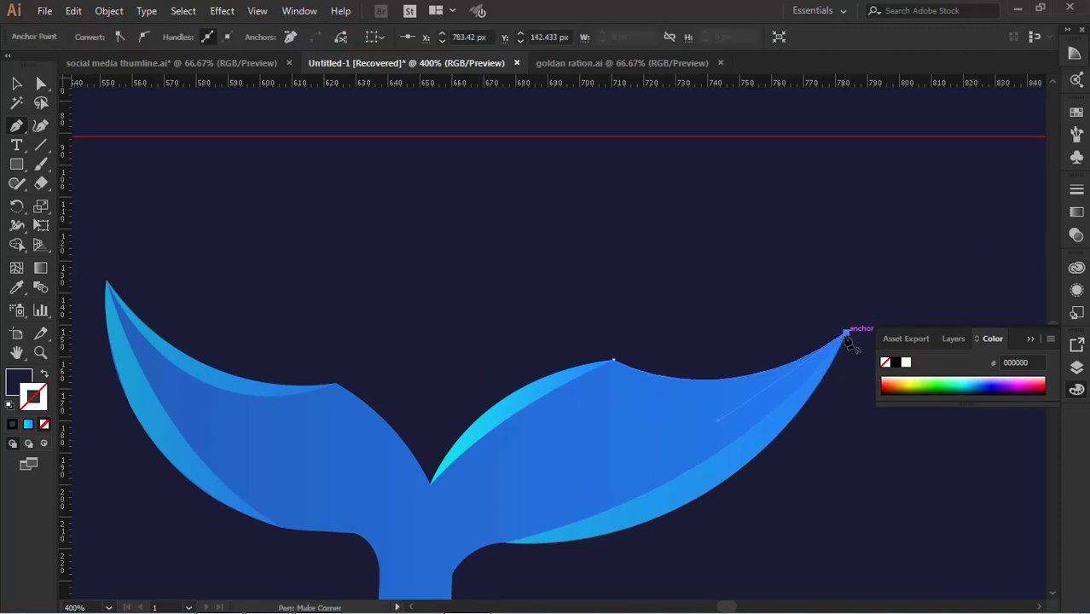
left_click(844, 333)
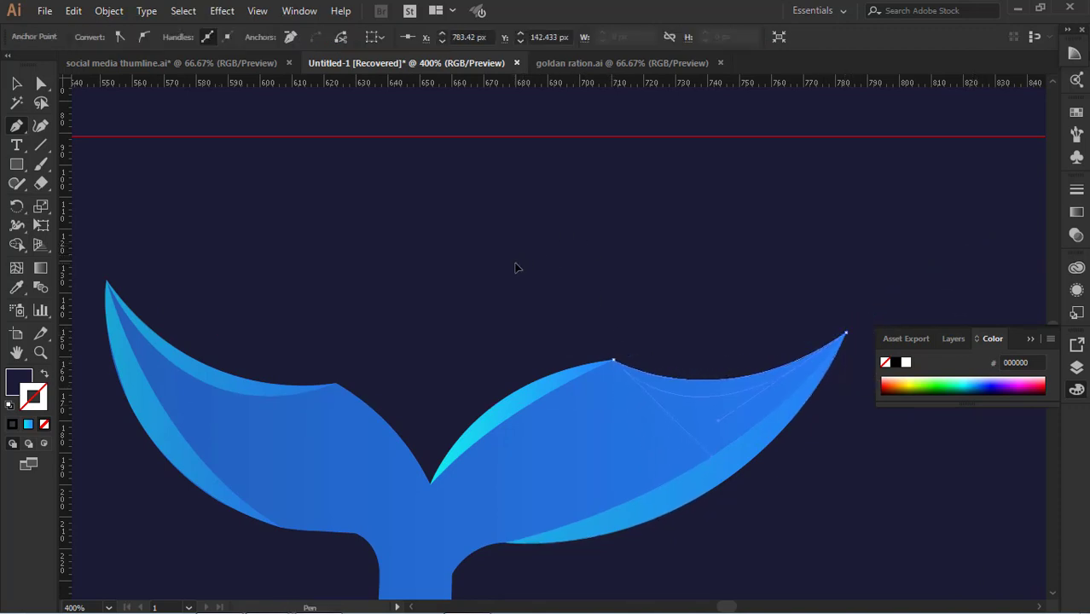
left_click_drag(515, 265, 515, 264)
key("ctrl+z")
key("ctrl+z")
key("ctrl+z")
key("ctrl+z")
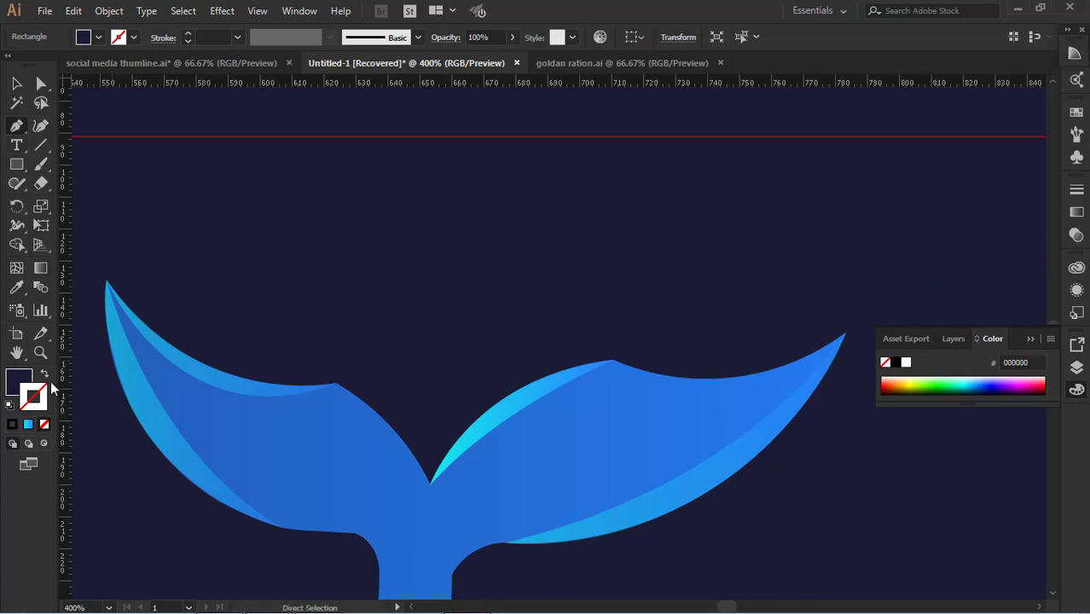
Draw a closed strip along the right fluke's upper edge from crest to tip, with a cyan-to-blue gradient outline and no fill
left_click(30, 423)
left_click(45, 373)
left_click(45, 374)
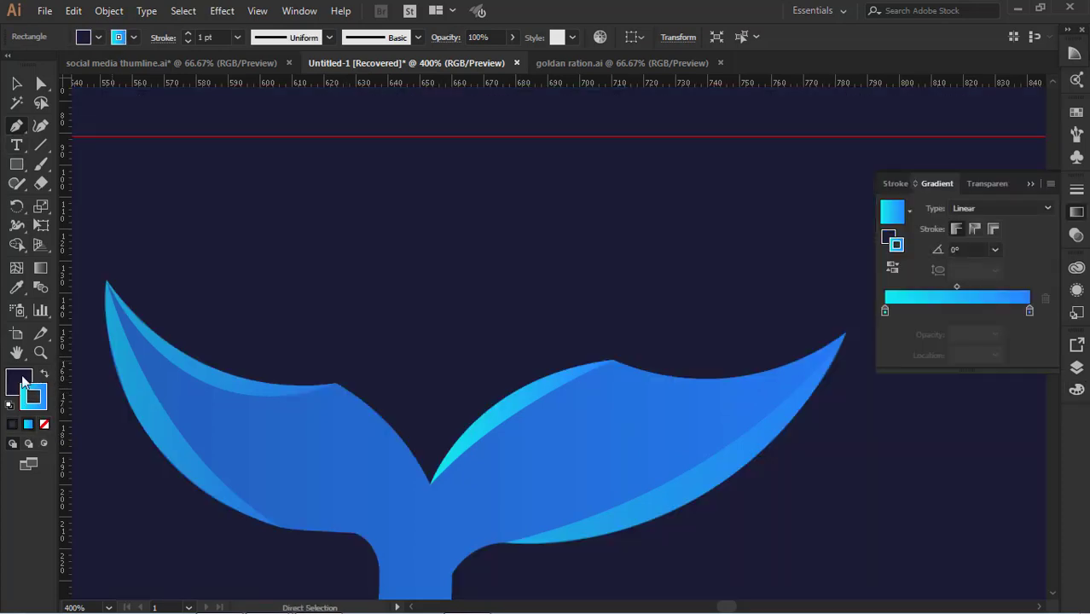
left_click(22, 377)
left_click(46, 424)
key("ctrl+z")
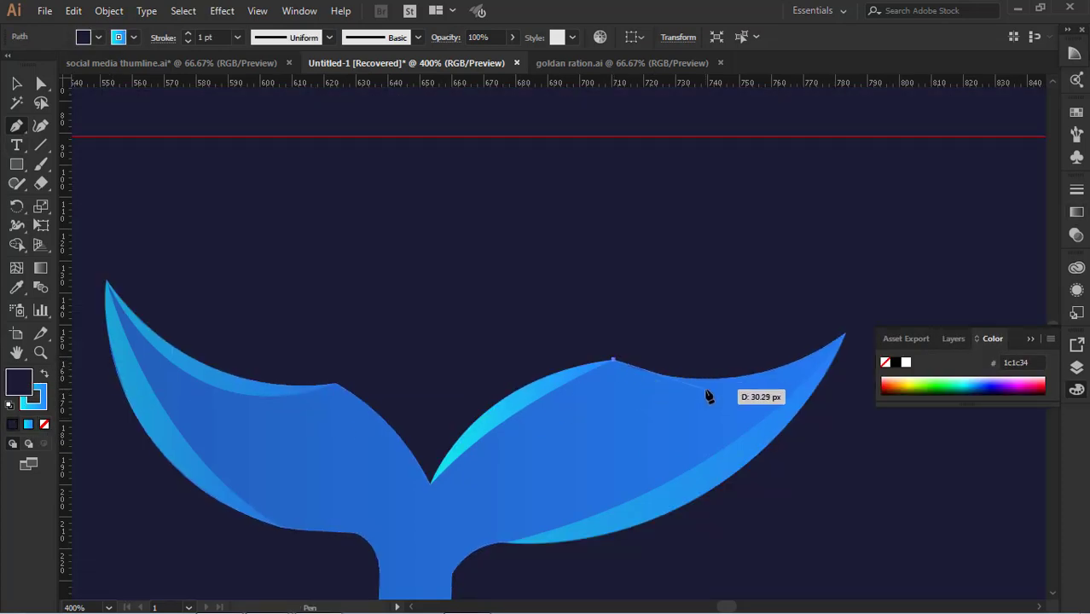
left_click(44, 424)
left_click_drag(844, 334, 933, 268)
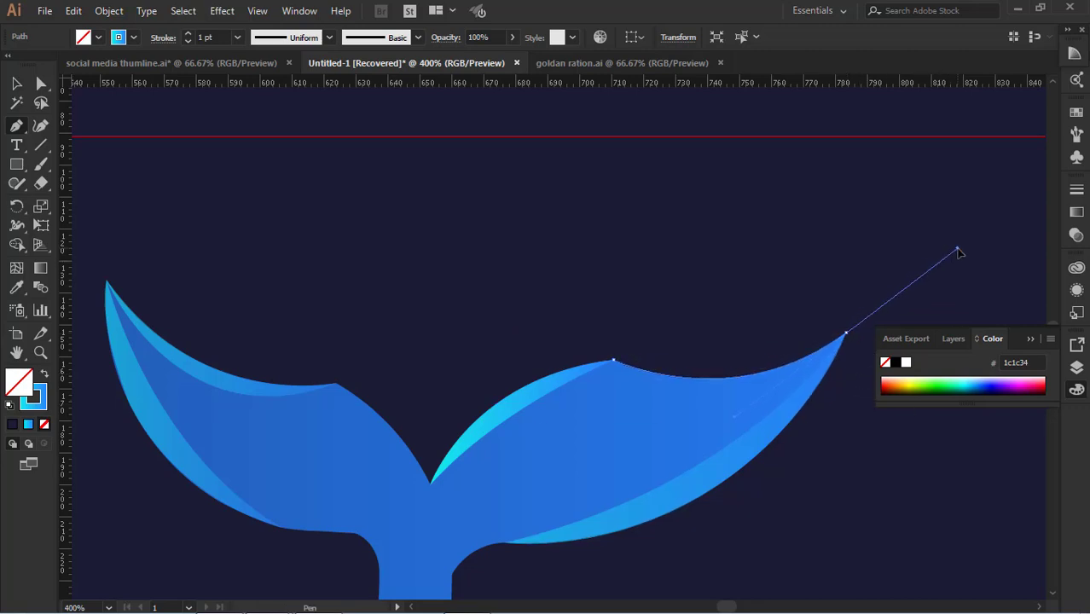
left_click_drag(844, 334, 673, 386)
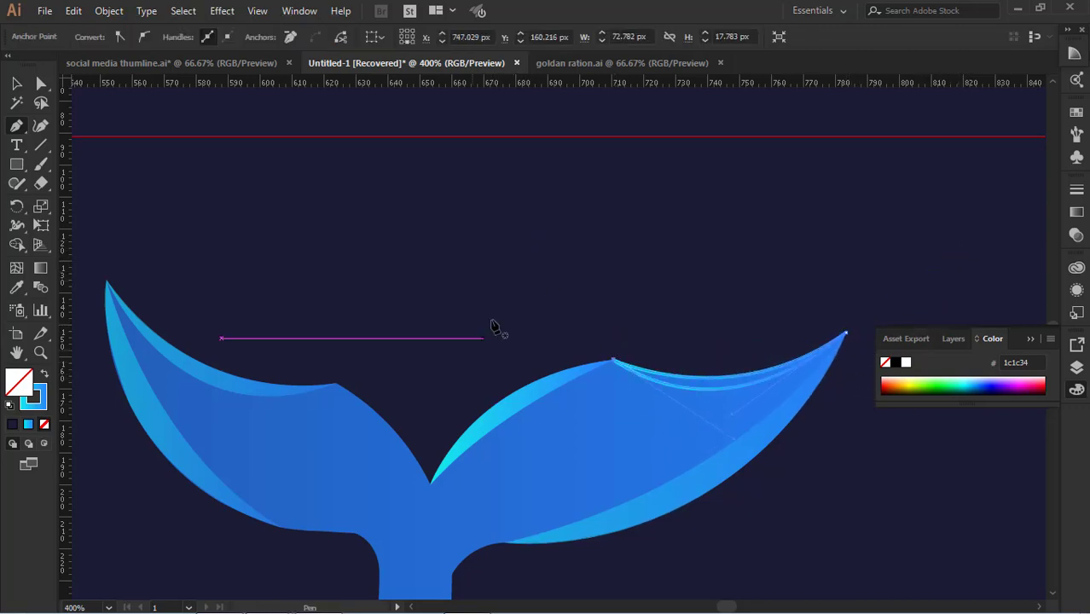
Fill the right fluke's upper strip with the 50% opacity cyan-to-blue gradient, remove its outline, and deselect
key("shift+x")
key("v")
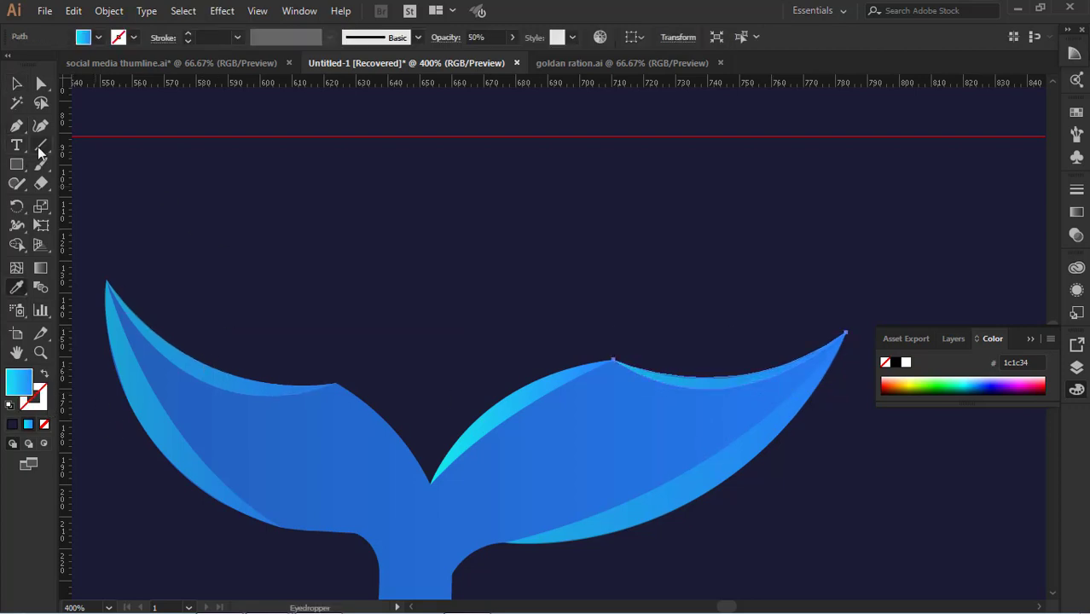
left_click(17, 84)
left_click(248, 230)
Give the right fluke's inner highlight strip the 50% opacity gradient sampled from the fluke's upper highlight, and deselect
left_click(521, 398)
left_click(16, 289)
left_click(722, 378)
left_click(17, 84)
left_click(194, 265)
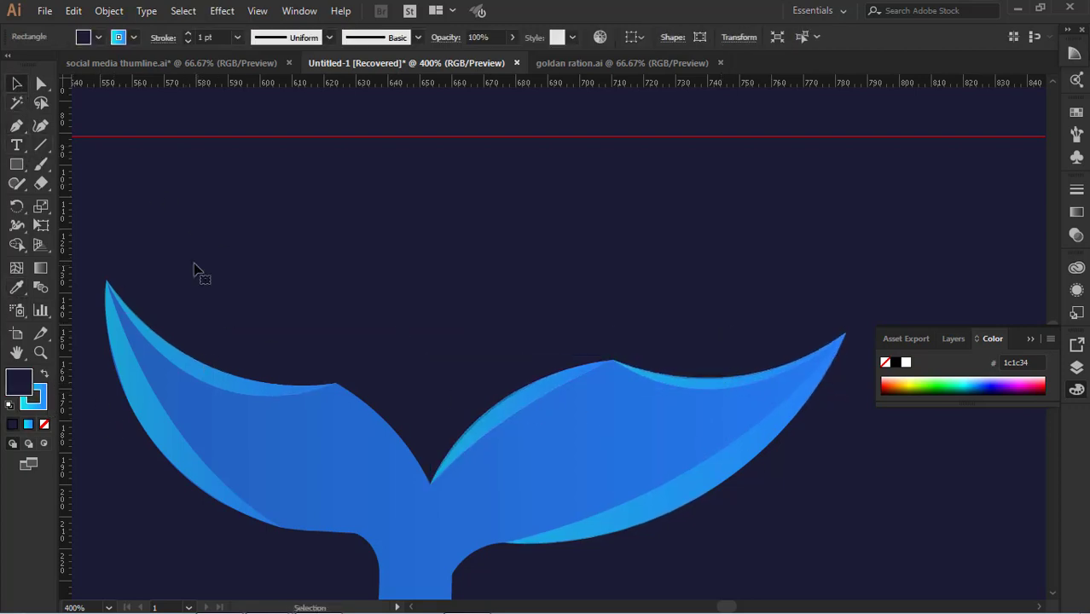
Nudge the right fluke's inner highlight strip slightly down, and delete it
left_click(508, 419)
key("Left")
key("Down")
key("Down")
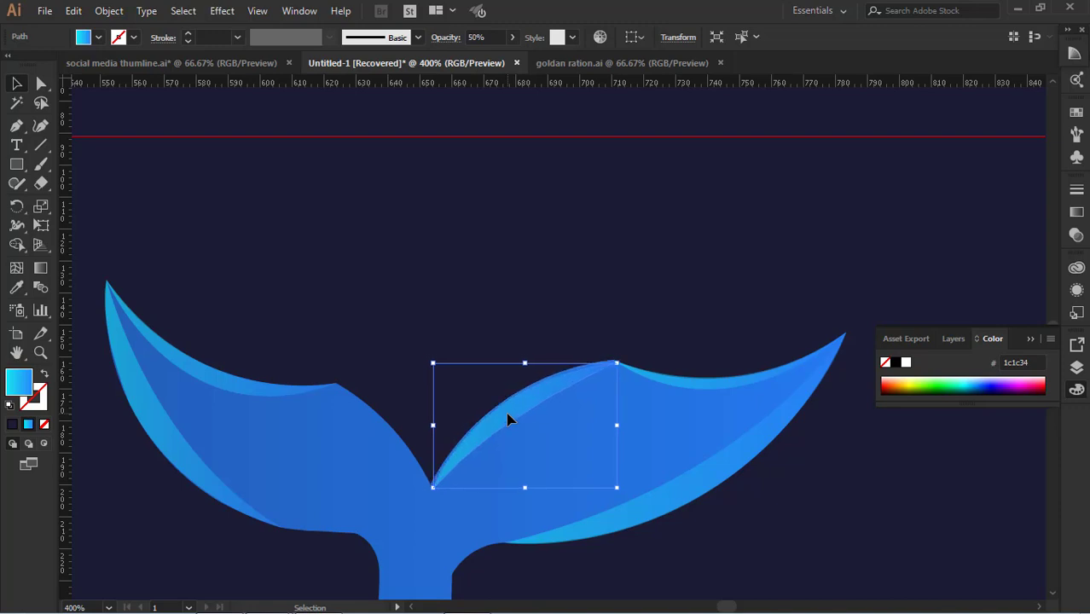
key("Delete")
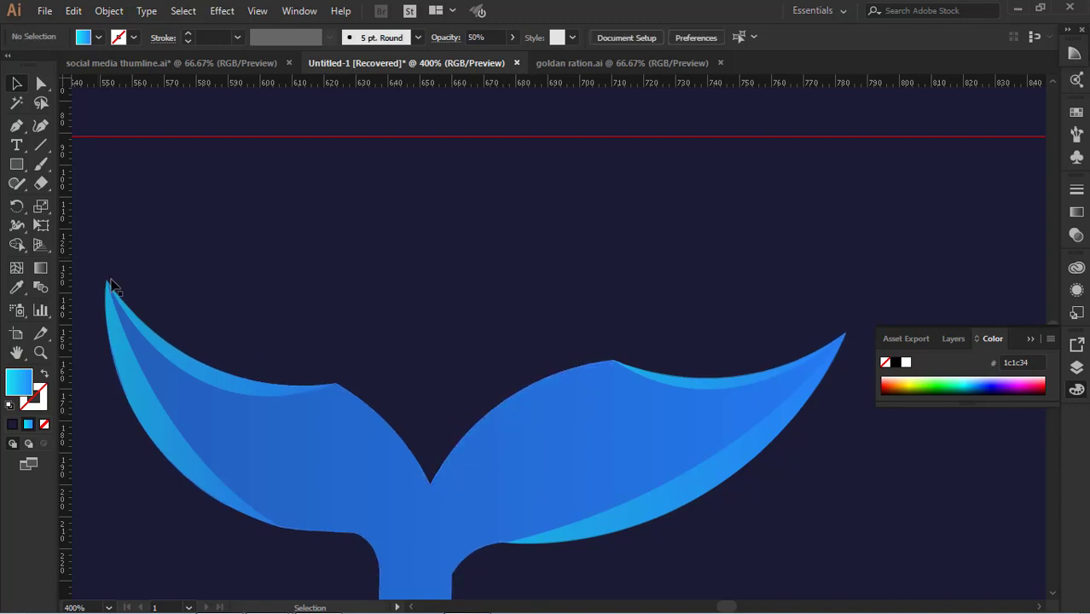
Redraw a slimmer highlight strip along the right fluke's inner edge and give it the other fluke highlights' semi-transparent cyan-to-blue gradient
left_click(430, 483)
left_click_drag(614, 360, 747, 350)
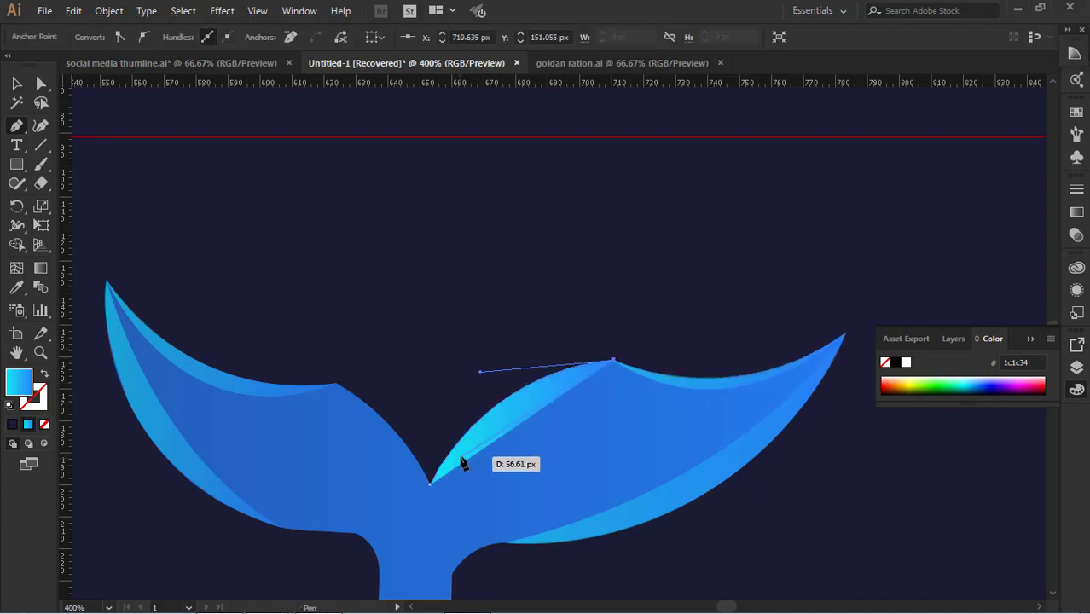
scroll(335, 576, "down", 4)
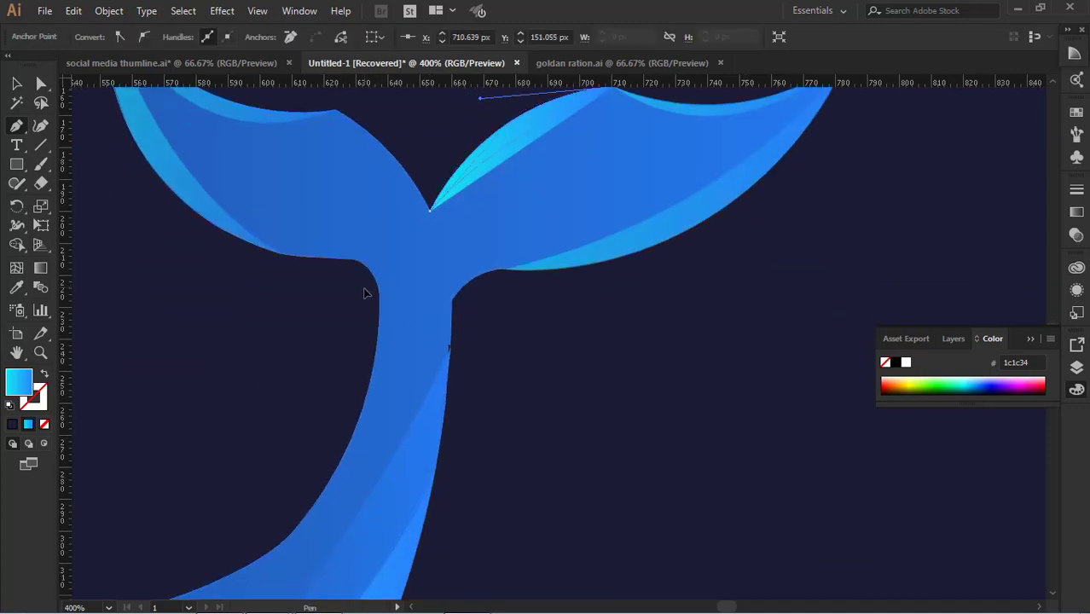
scroll(359, 315, "up", 2)
left_click(17, 83)
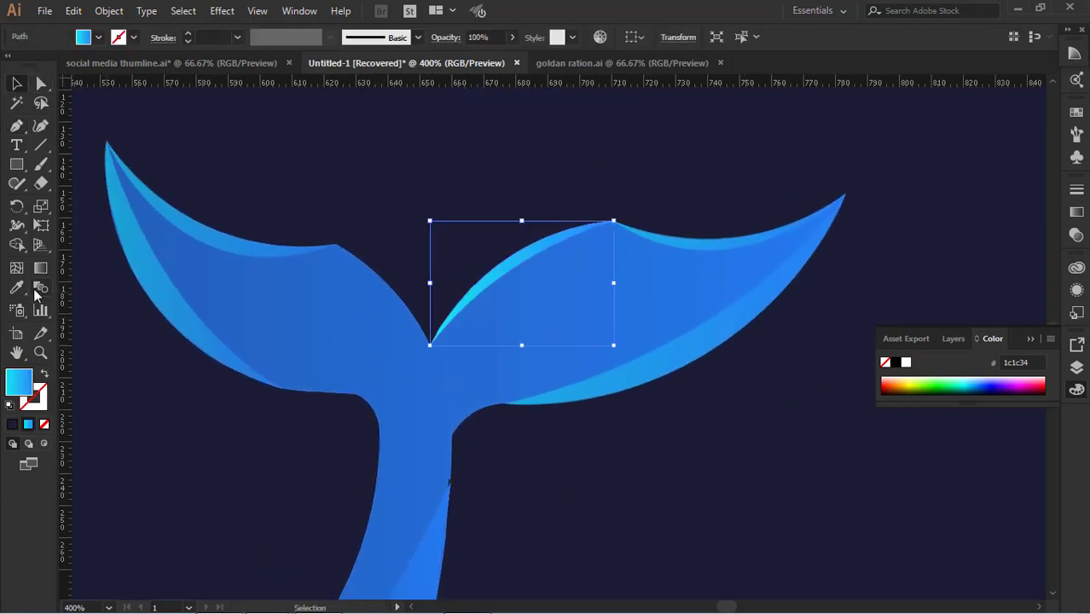
left_click(147, 135)
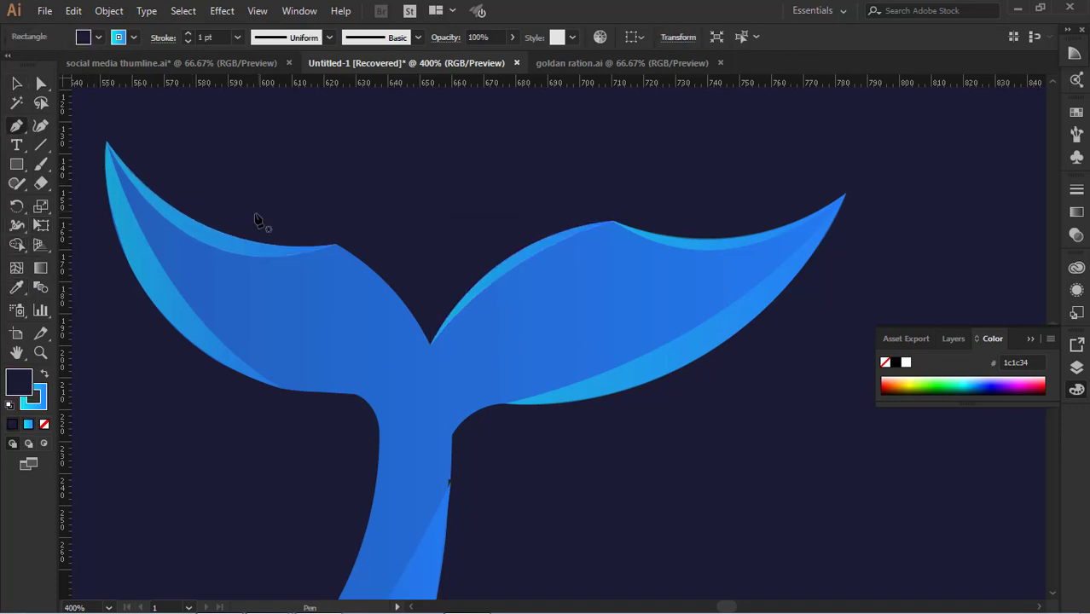
Try a highlight strip along the left fluke's inner edge with the cyan-to-blue gradient fill, and remove it
left_click(334, 245)
left_click_drag(466, 439, 463, 437)
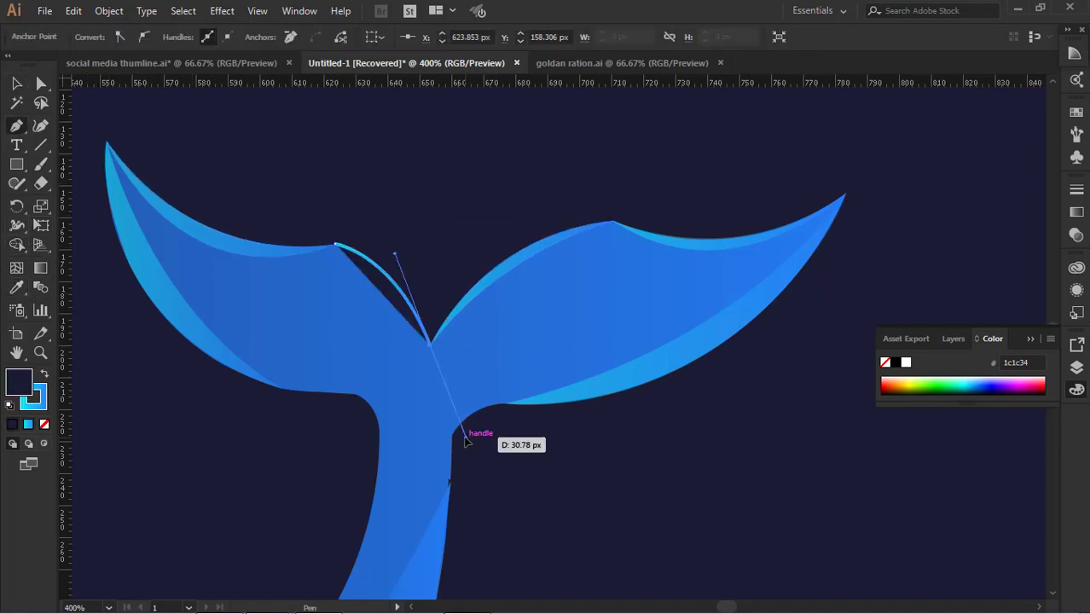
left_click_drag(335, 244, 305, 238)
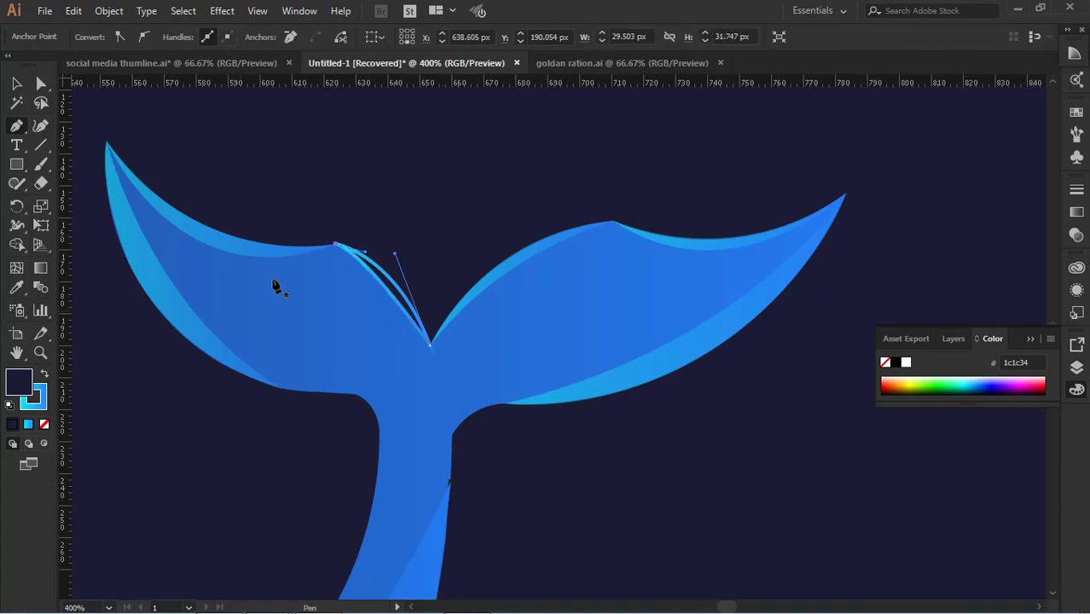
left_click(45, 375)
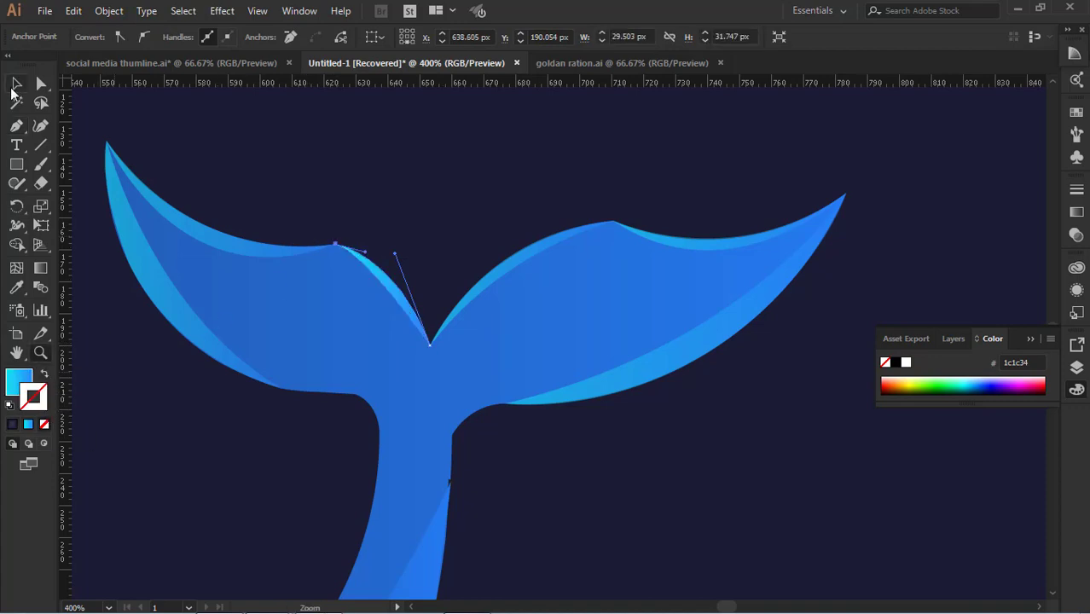
left_click(15, 84)
left_click(361, 267)
key("ctrl+shift+a")
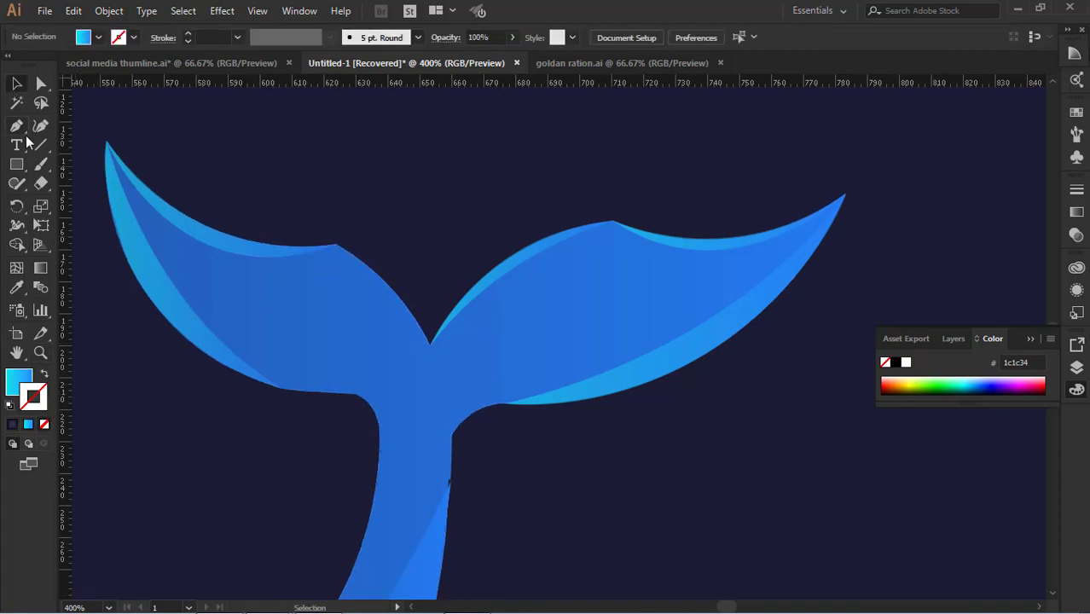
Draw a slim highlight strip with the cyan-to-blue gradient along the left fluke's inner edge, from its upper corner to the notch
key("p")
left_click(430, 342)
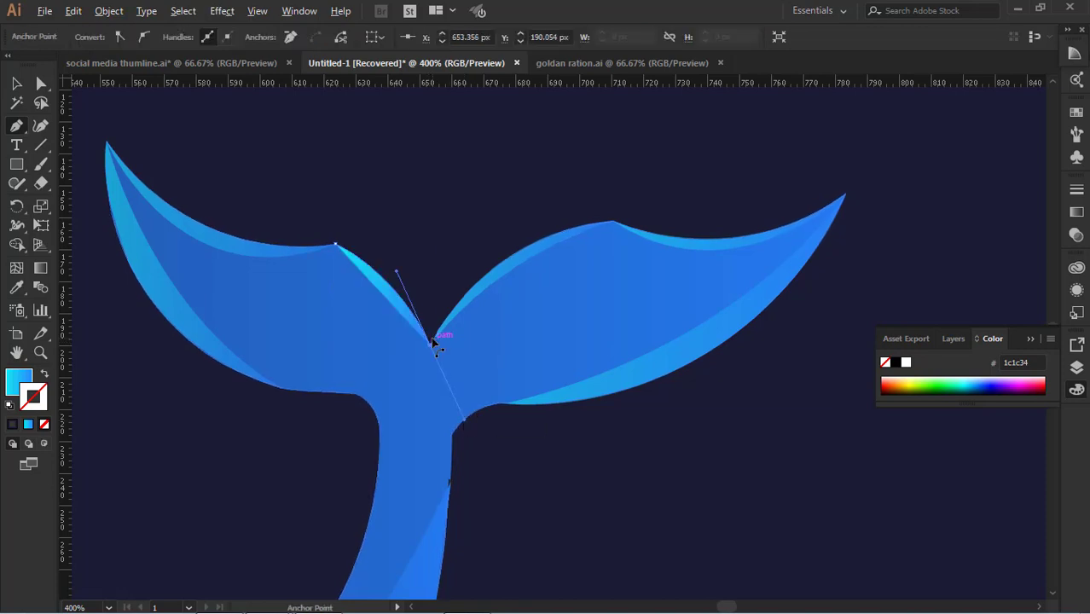
left_click_drag(309, 237, 308, 235)
left_click(16, 84)
left_click(475, 401)
scroll(475, 401, "down", 3)
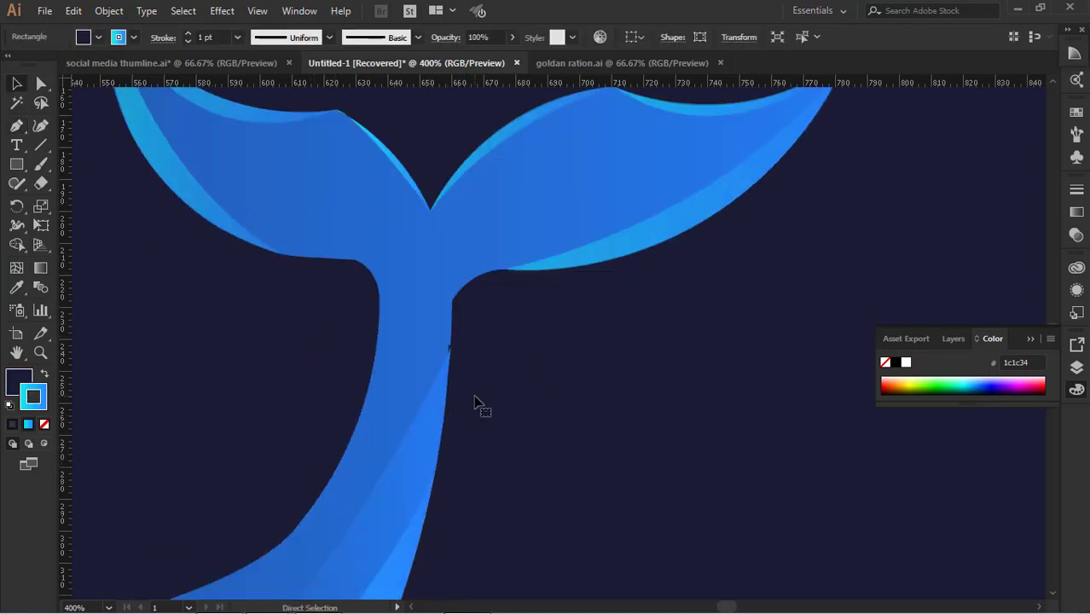
Add the text "The Whale" below the whale's head
key("ctrl+minus")
key("ctrl+minus")
key("ctrl+minus")
scroll(475, 401, "up", 2)
left_click_drag(379, 430, 472, 438)
scroll(702, 296, "up", 2)
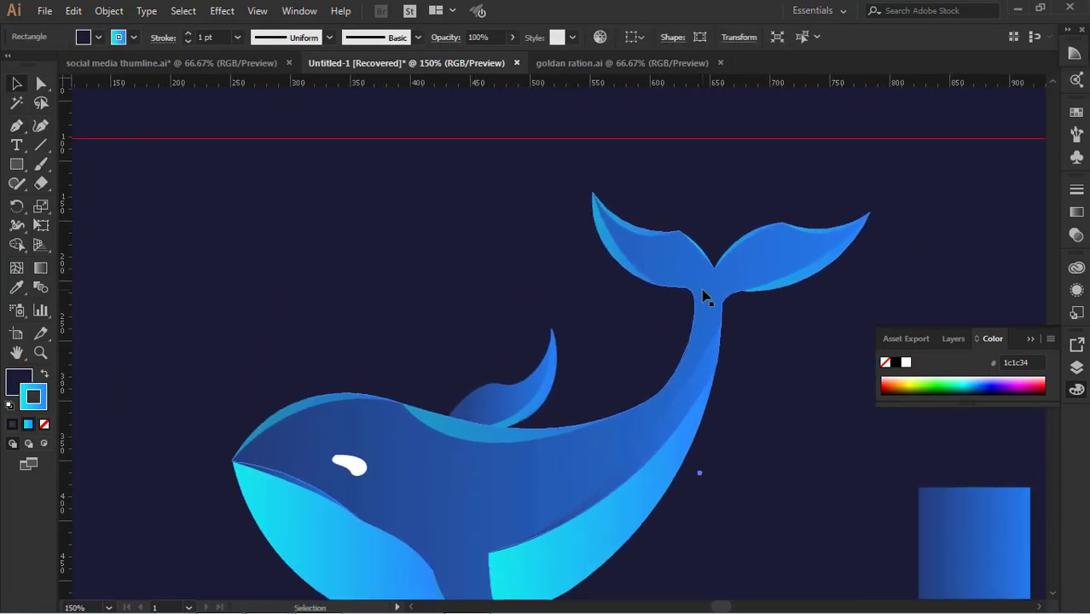
left_click(704, 249)
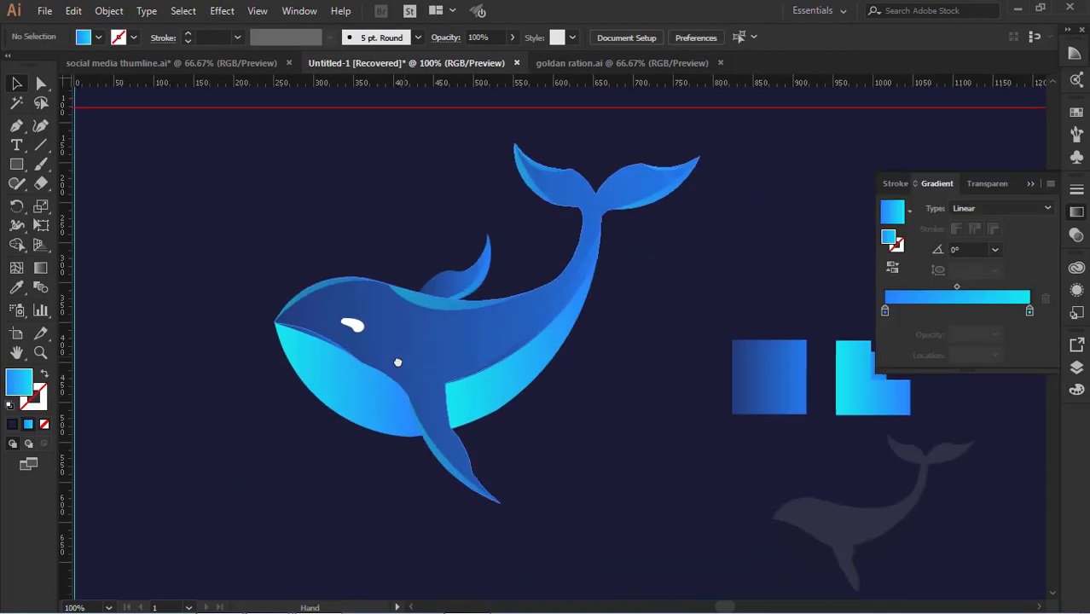
left_click_drag(599, 391, 990, 419)
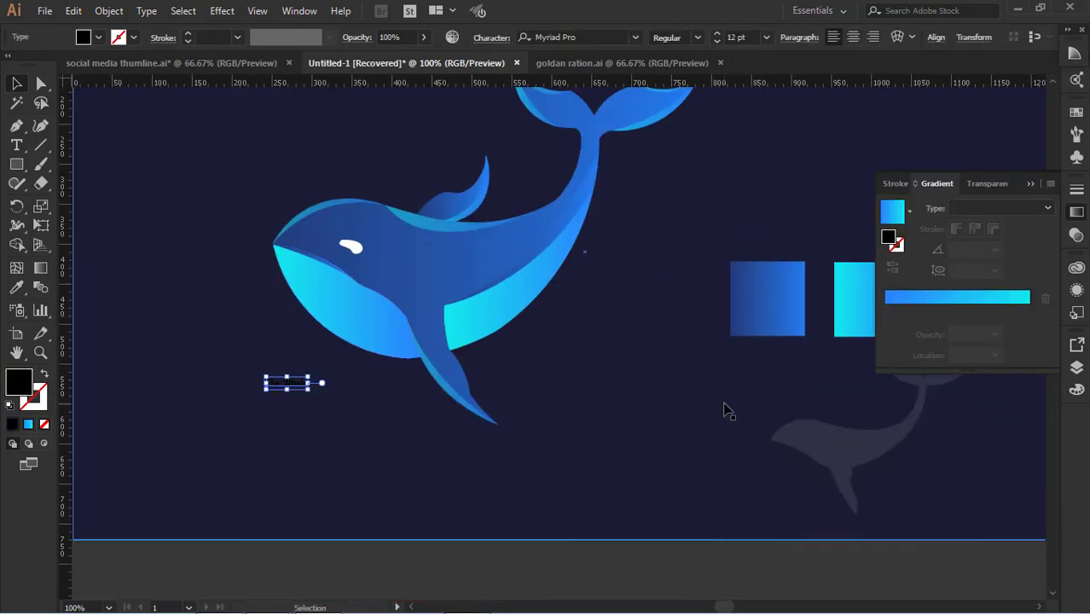
left_click_drag(721, 404, 523, 363)
Lock the dark background rectangle
left_click(567, 456)
scroll(567, 455, "up", 2)
left_click(111, 14)
mouse_move(174, 107)
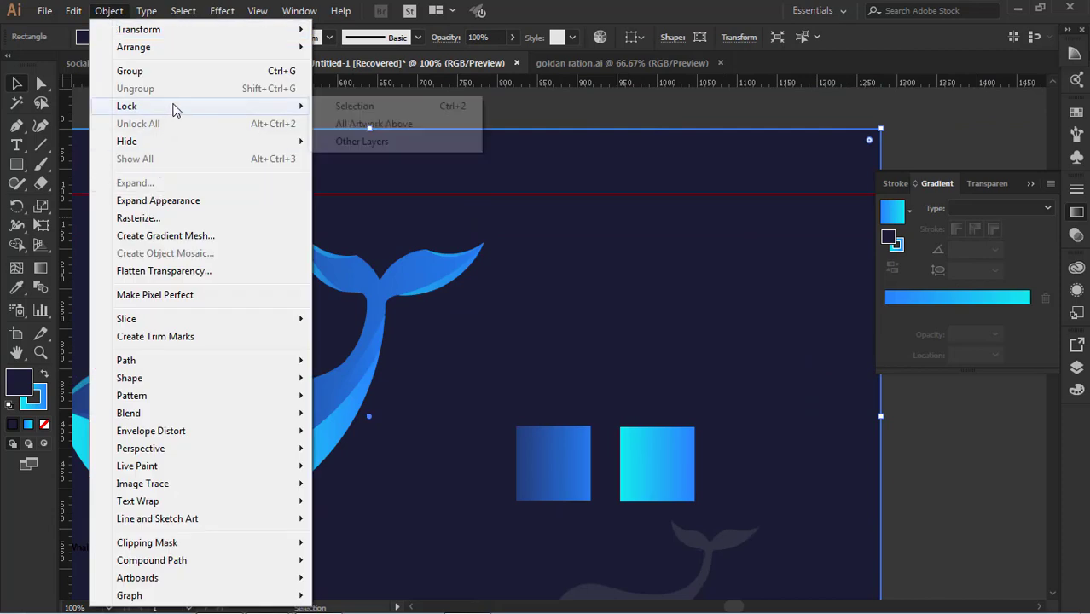
left_click(353, 106)
Move the "The Whale" text clear of the whale on its head side, and group all of the whale's shapes
left_click_drag(416, 360, 648, 165)
left_click_drag(322, 354, 202, 330)
left_click_drag(259, 118, 638, 370)
scroll(749, 277, "up", 2)
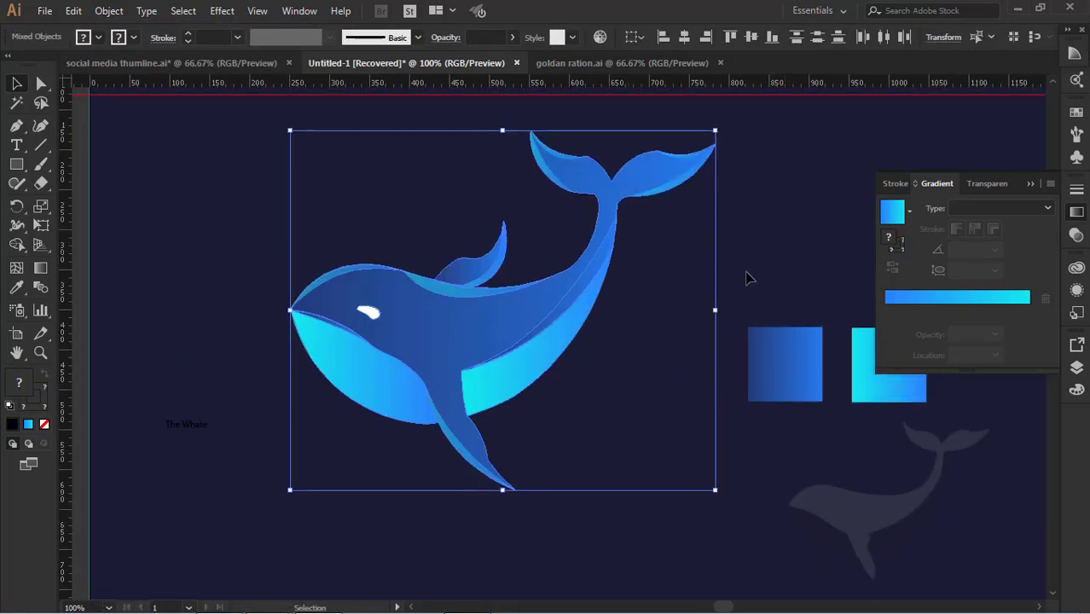
left_click_drag(739, 143, 261, 457)
Enlarge the "The Whale" text to logo-title size and place it beneath the whale
left_click(235, 442)
left_click(206, 435)
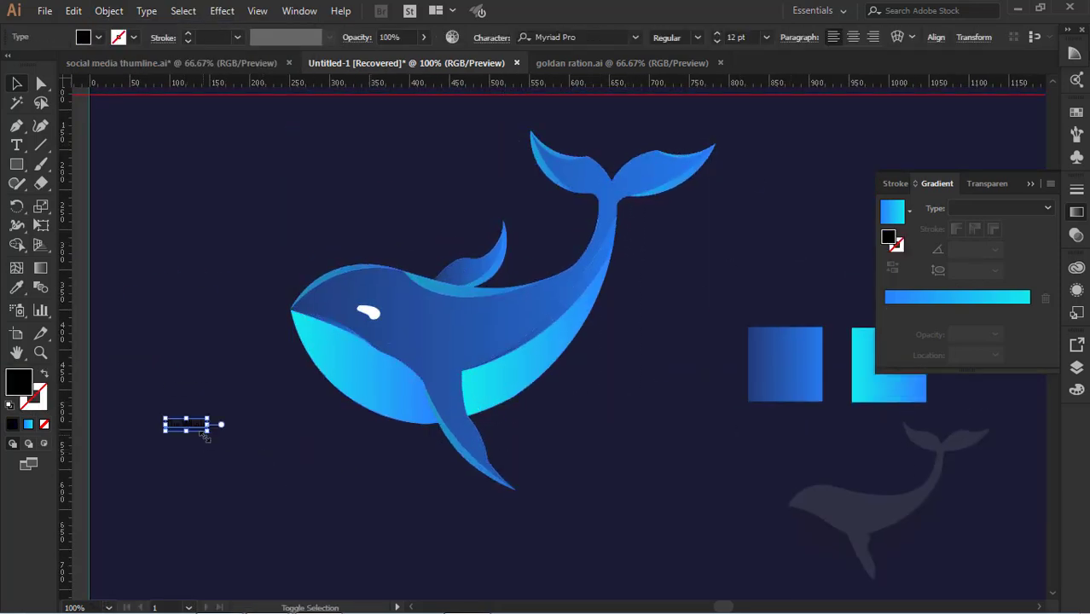
left_click_drag(208, 429, 405, 558)
left_click_drag(401, 486, 537, 524)
Raise and slightly shrink the whale group, and fit the "The Whale" text closer beneath it at about 85.65 pt
left_click(500, 382)
left_click_drag(501, 382, 505, 365)
left_click_drag(720, 113, 698, 132)
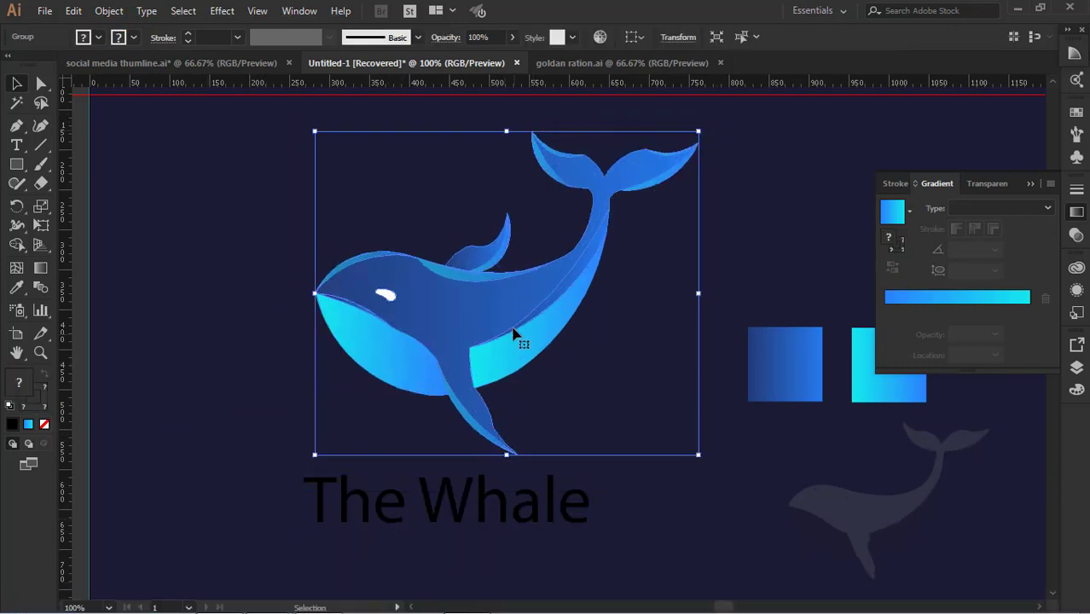
left_click_drag(490, 516, 542, 491)
left_click_drag(592, 450, 601, 444)
left_click(580, 537)
Fill the "The Whale" text with the light blue swatch
left_click(375, 480)
key("i")
left_click(98, 39)
left_click(86, 66)
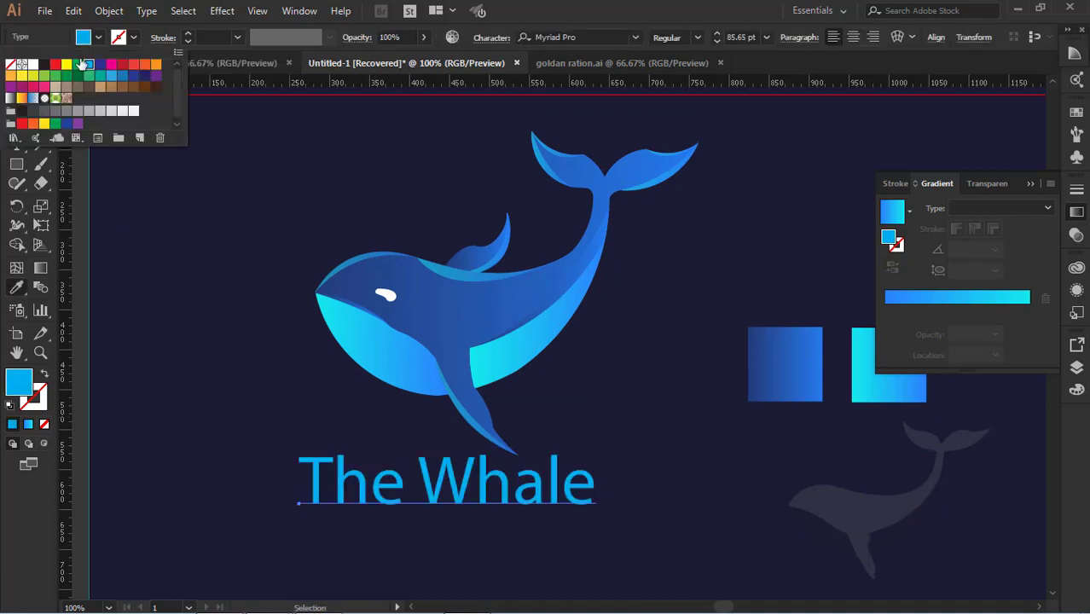
Try successive fonts on the "The Whale" text, from OCR A Extended through to Plantagenet Cherokee
left_click(586, 58)
key("Down")
key("Down")
key("Down")
key("Down")
key("Down")
key("Down")
key("Down")
key("Down")
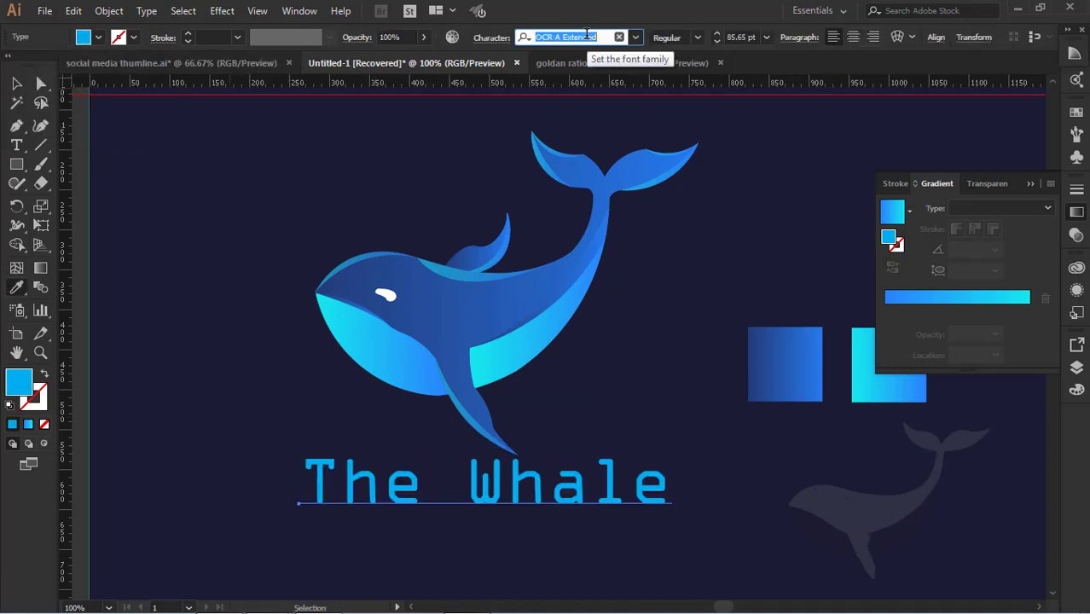
key("Down")
key("Down")
key("Down")
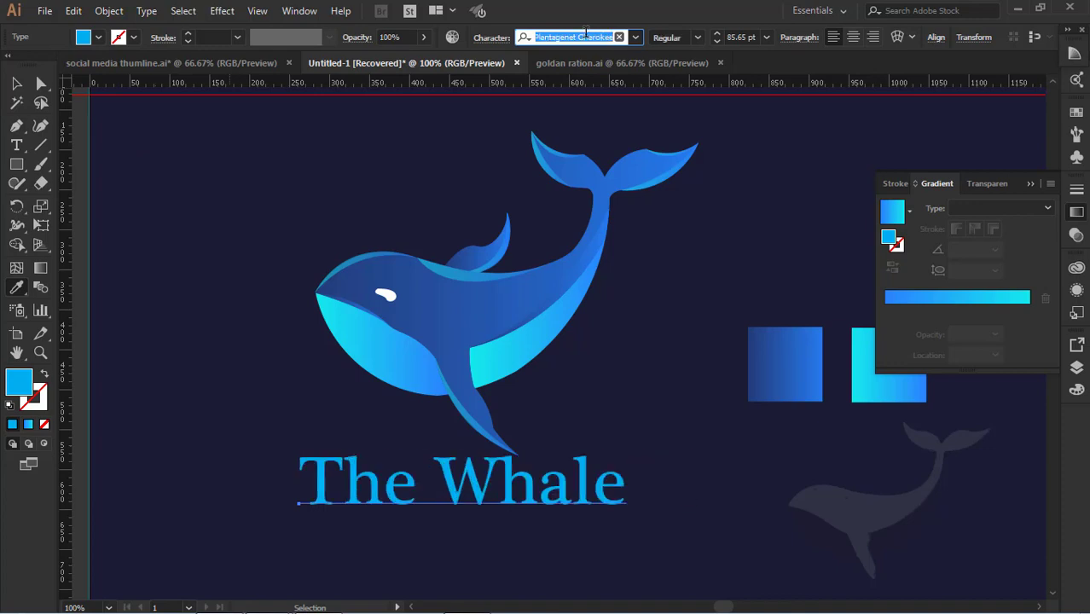
Set the whale name text to all caps in Lato Bold
left_click(492, 38)
left_click(351, 210)
left_click(546, 37)
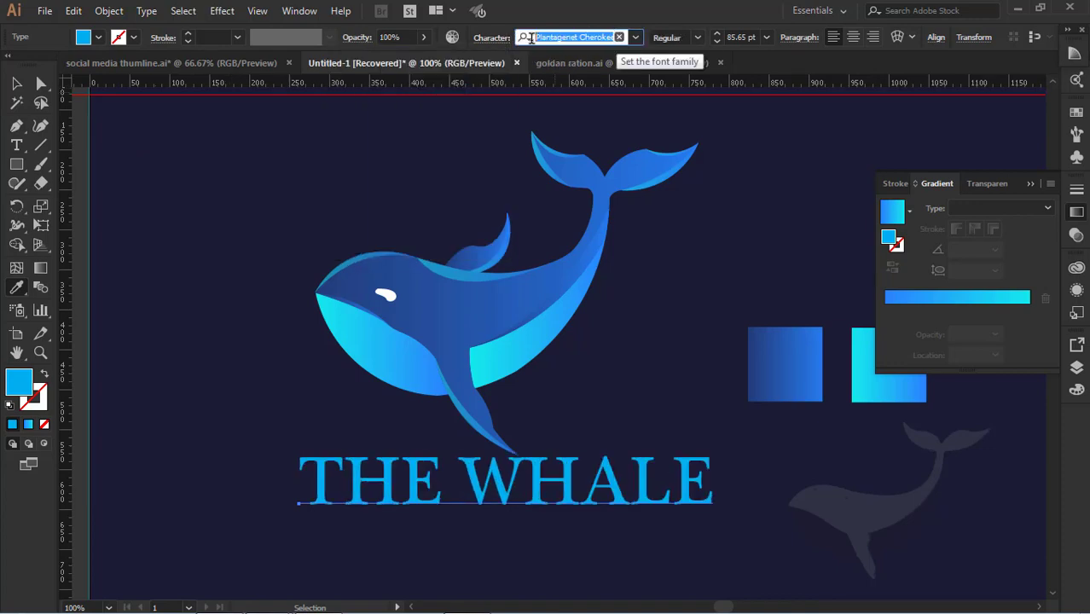
key("BackSpace")
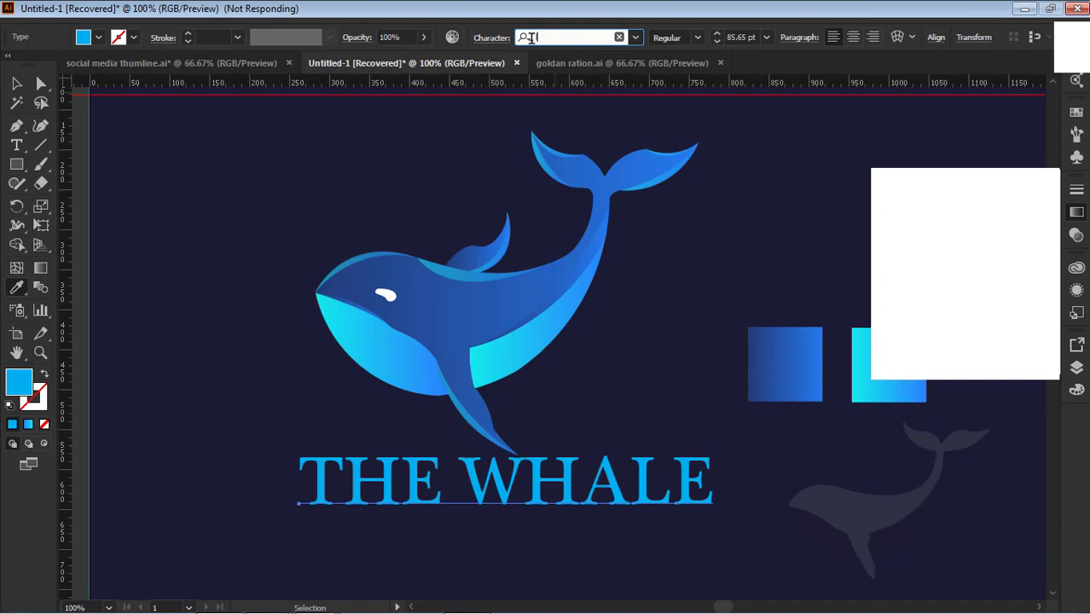
type("lat")
left_click(562, 125)
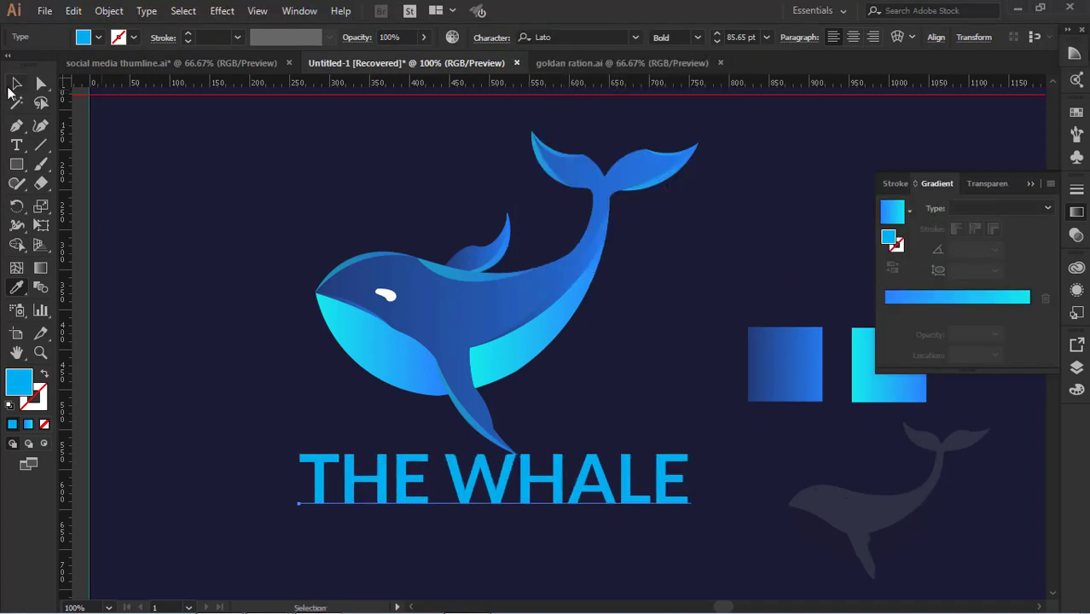
Reduce the name text to about 72.72 pt, move the whale up, and reposition the text just beneath its fin
left_click(16, 83)
left_click_drag(699, 504, 626, 461)
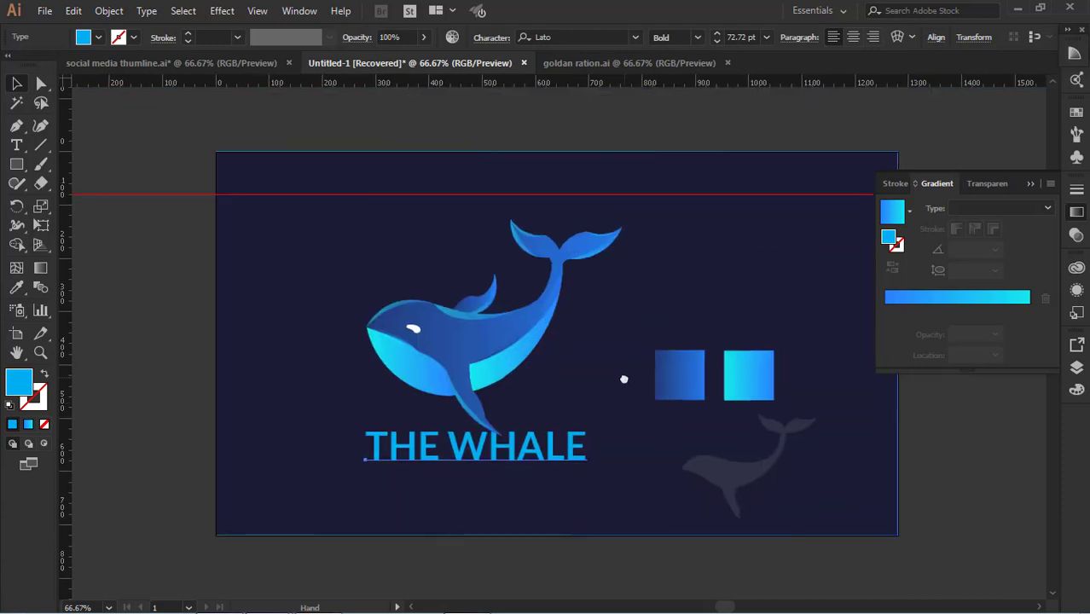
left_click_drag(503, 371, 507, 327)
left_click_drag(568, 453, 553, 438)
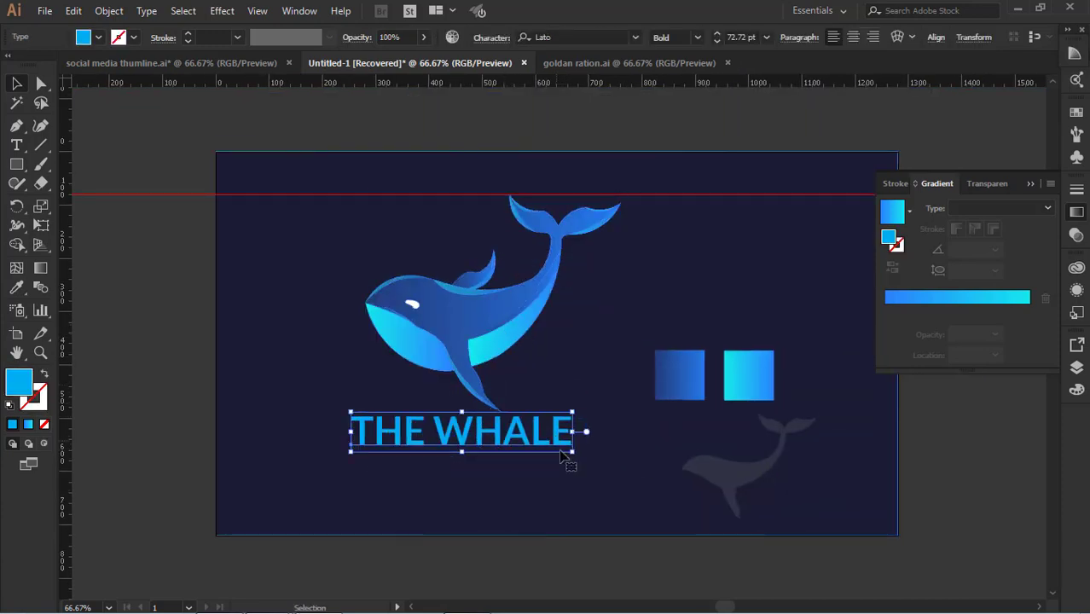
left_click(571, 550)
Add a "SLOGAN HERE" text line and enlarge it beneath the name text
key("t")
left_click(375, 476)
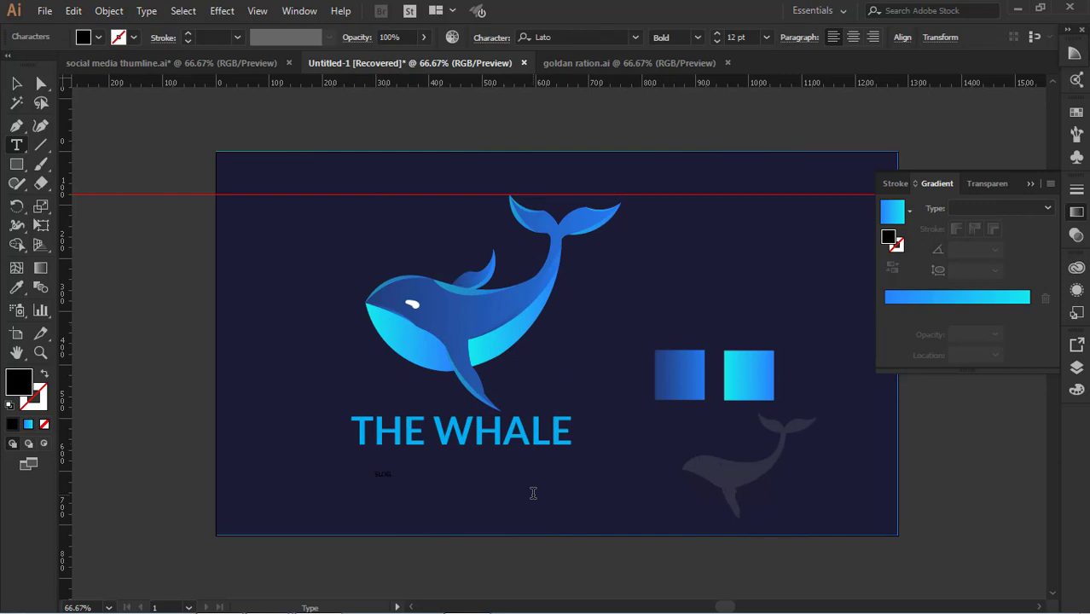
key("Escape")
left_click(416, 474)
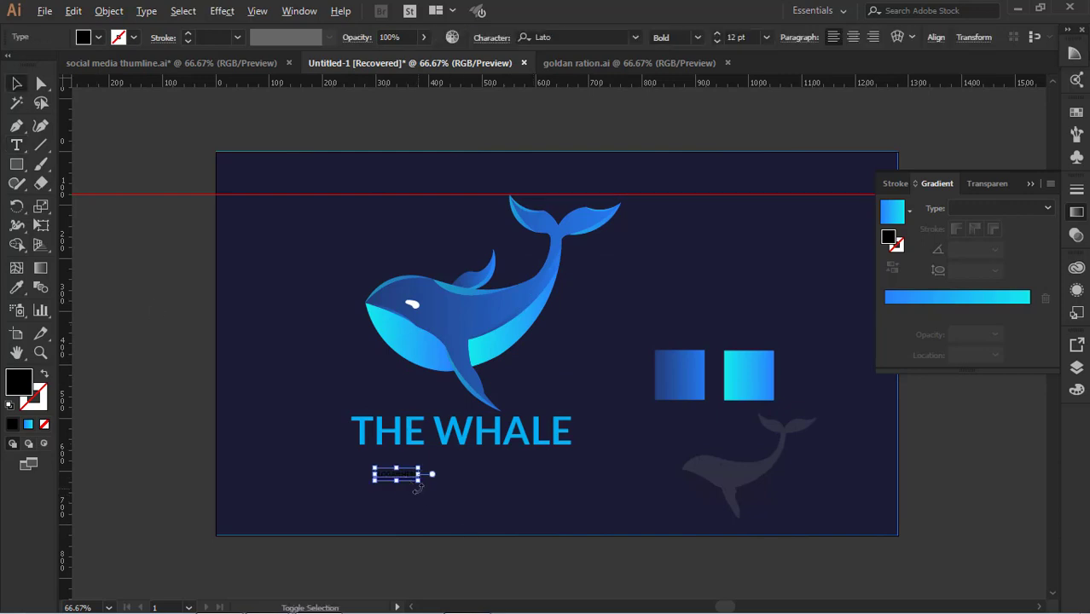
left_click_drag(419, 475, 527, 451)
Give the slogan a lighter Lato weight and a white fill, and centre it beneath THE WHALE
left_click(697, 37)
left_click(98, 38)
left_click(35, 68)
left_click(501, 478)
left_click(503, 465)
left_click_drag(499, 463, 505, 463)
Move the grey reference whale off the artboard's right side and the two gradient sample squares off its left side
left_click_drag(718, 474, 988, 487)
left_click(935, 445)
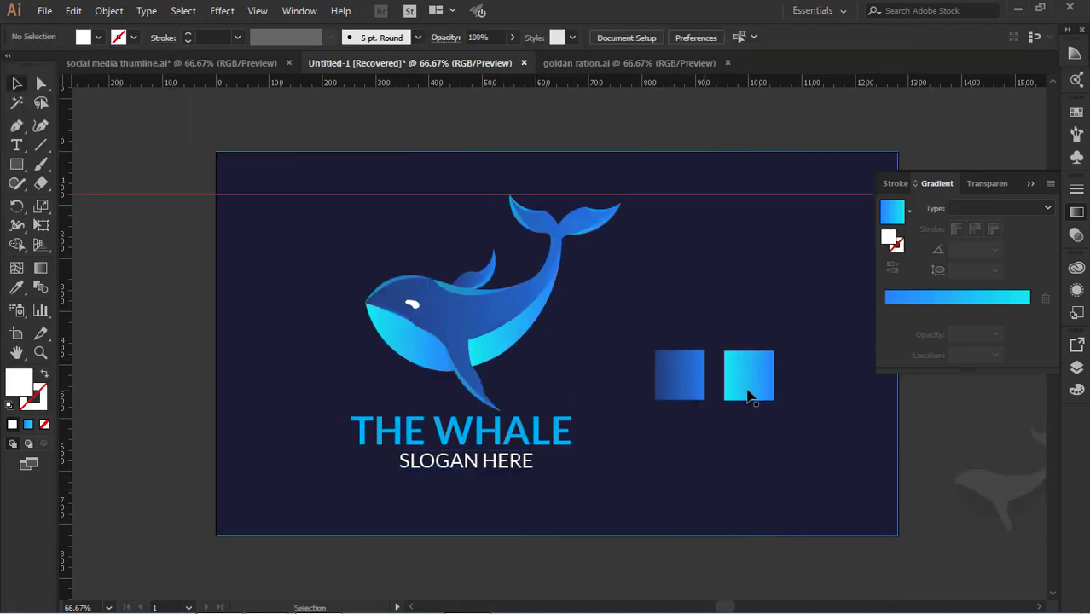
left_click(689, 383)
left_click(766, 393, "shift")
left_click_drag(765, 392, 193, 349)
Enlarge the whale, name and slogan together slightly, centre them on the artboard, and deselect
left_click(456, 325)
left_click(479, 430, "shift")
left_click(505, 461, "shift")
left_click_drag(622, 470, 631, 481)
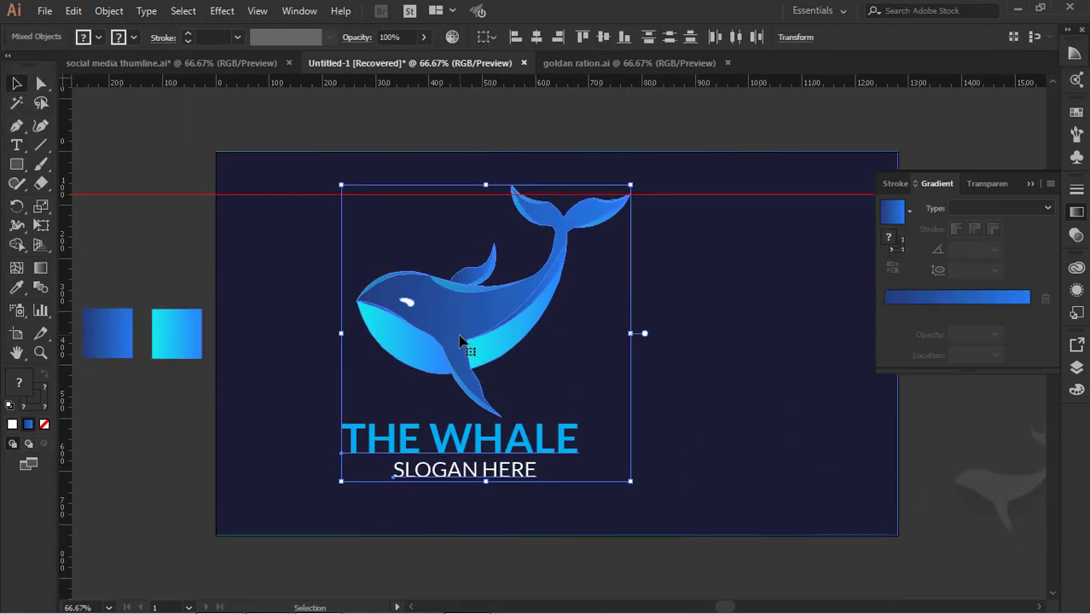
left_click_drag(460, 335, 551, 324)
scroll(606, 511, "down", 1)
left_click(605, 511)
scroll(596, 477, "up", 1)
scroll(286, 333, "up", 1)
scroll(285, 328, "down", 1)
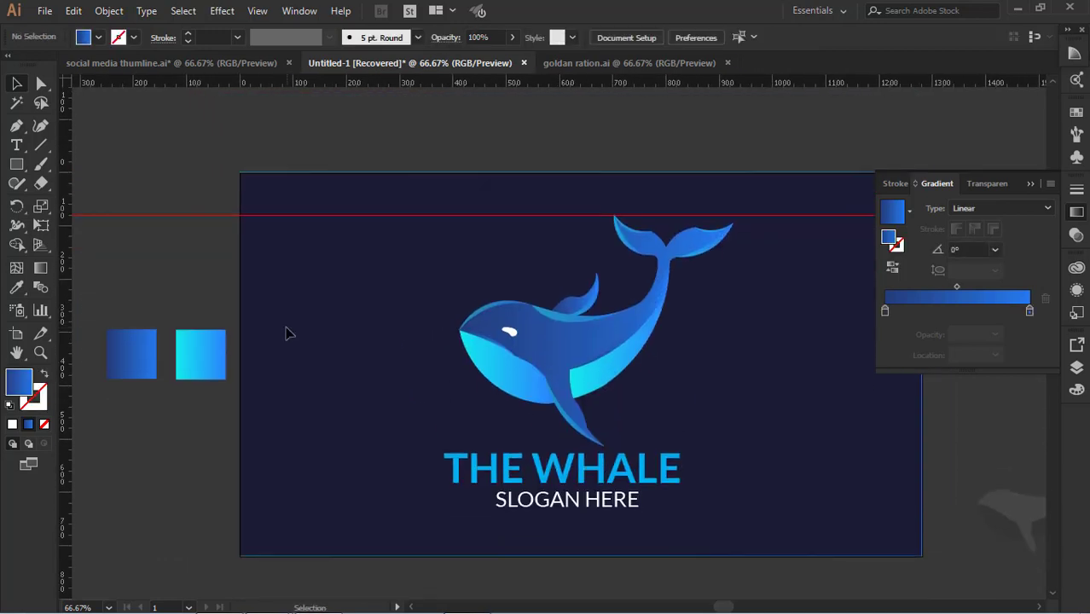